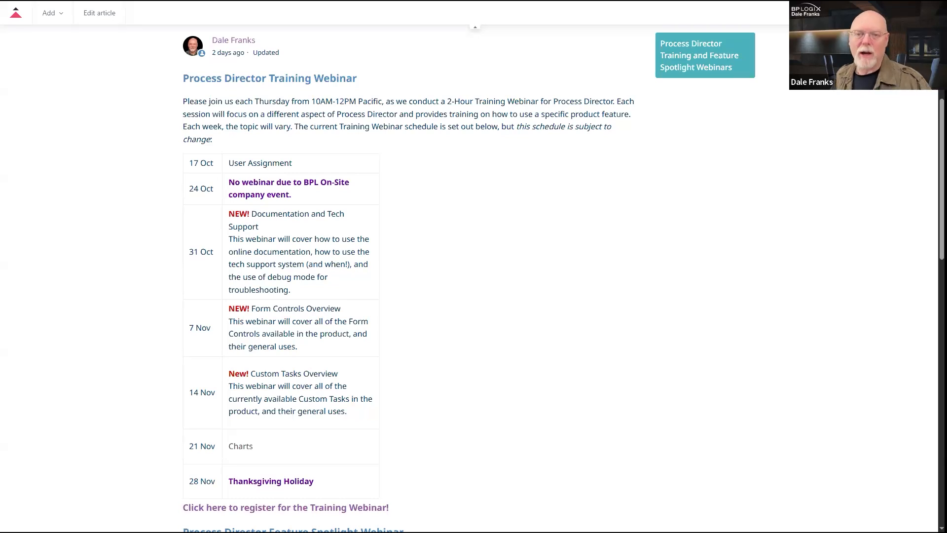
# Step: Switch from the webinar schedule article to the Process Director Administration Users tab
pyautogui.hotkey('ctrl', 'Tab')
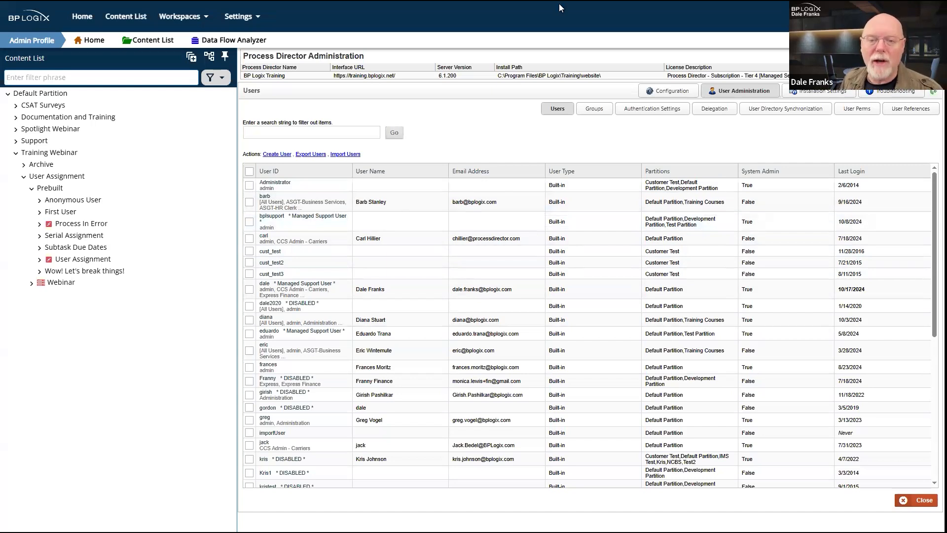
# Step: Leave full screen, inspect the /admin/users.aspx address, and log out of Process Director
pyautogui.press('F11')
pyautogui.doubleClick(202, 26)
pyautogui.click(248, 26)
pyautogui.moveTo(277, 23); pyautogui.dragTo(56, 22)
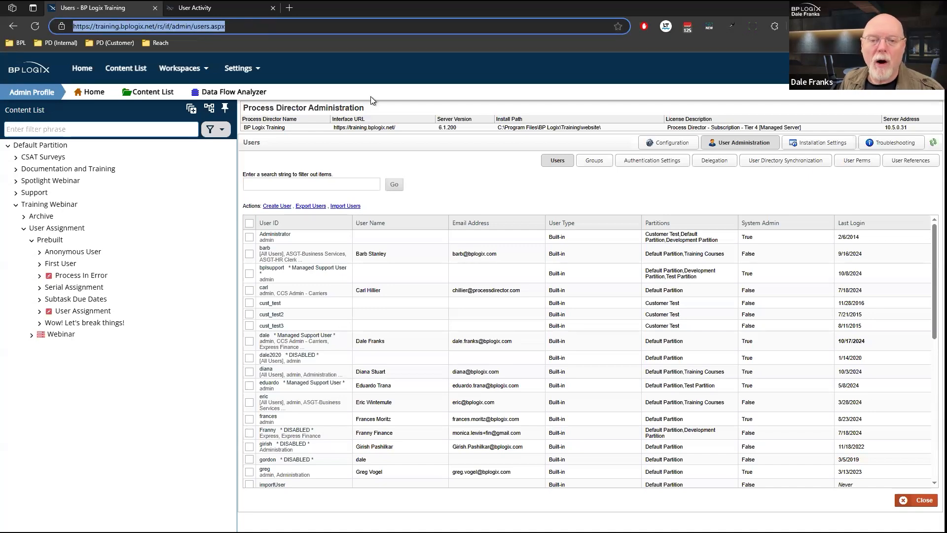
pyautogui.moveTo(227, 26); pyautogui.dragTo(157, 26)
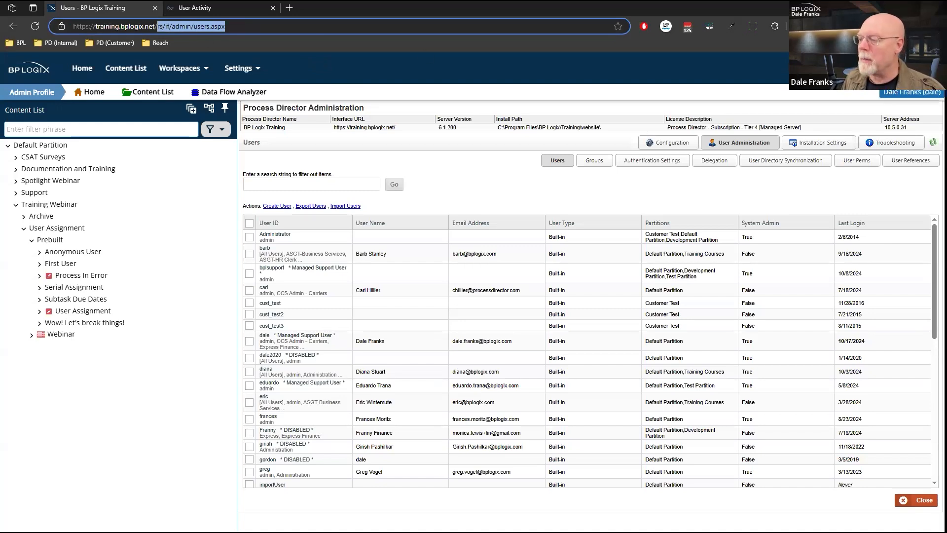
pyautogui.click(912, 92)
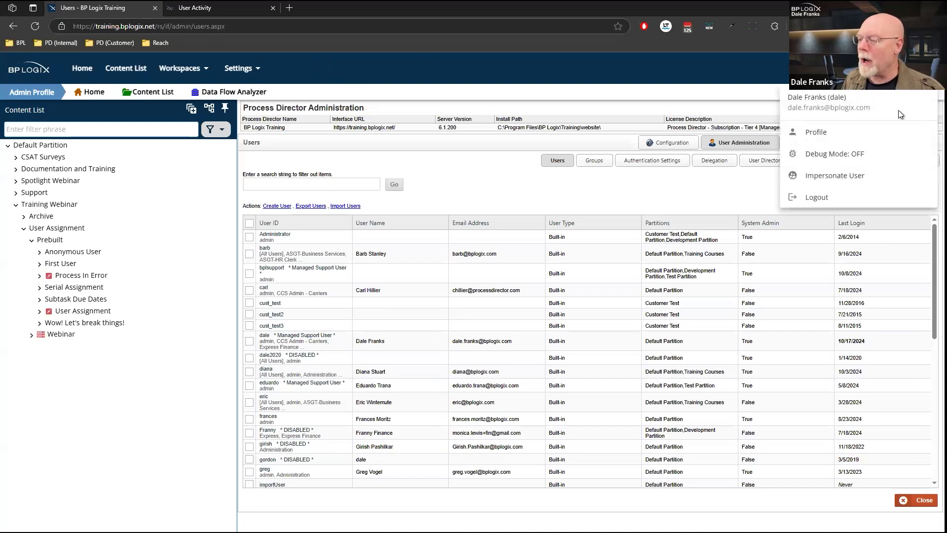
pyautogui.click(835, 199)
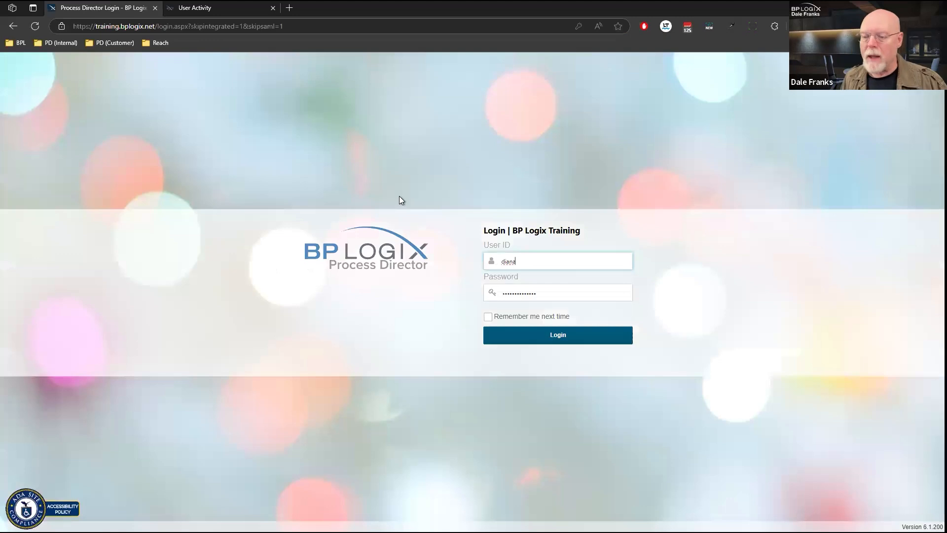
# Step: Strip /login.aspx?skipintegrated=1&skipsaml=1 from the address and reload to the plain login.aspx page
pyautogui.click(257, 27)
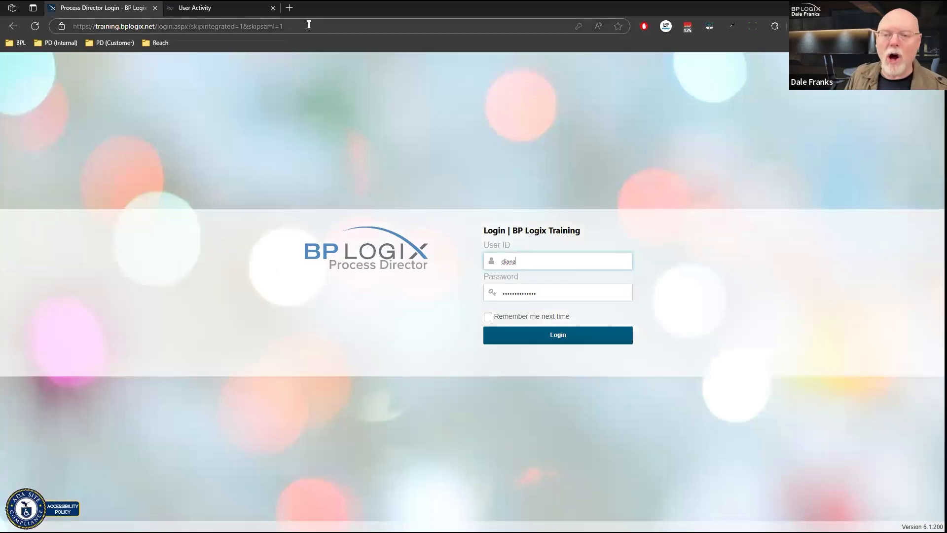
pyautogui.moveTo(283, 27); pyautogui.dragTo(156, 26)
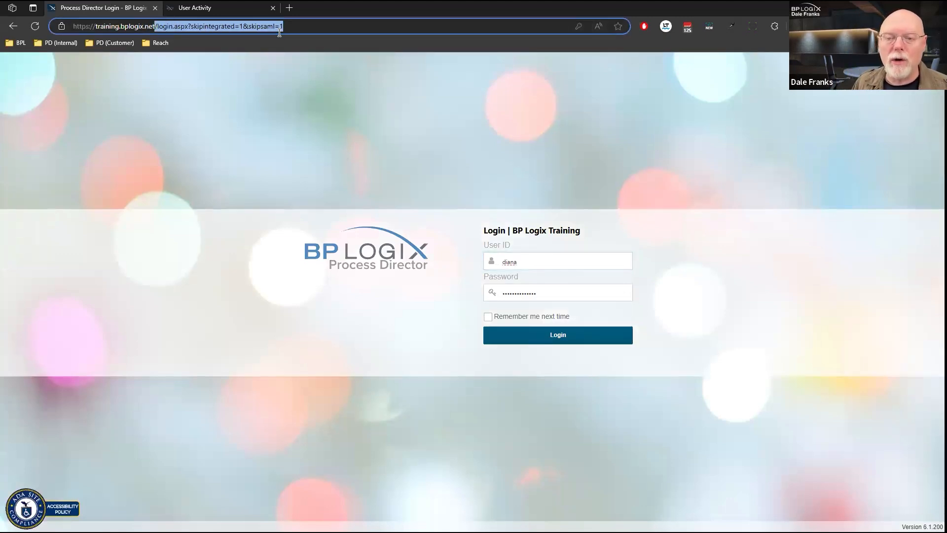
pyautogui.press('BackSpace')
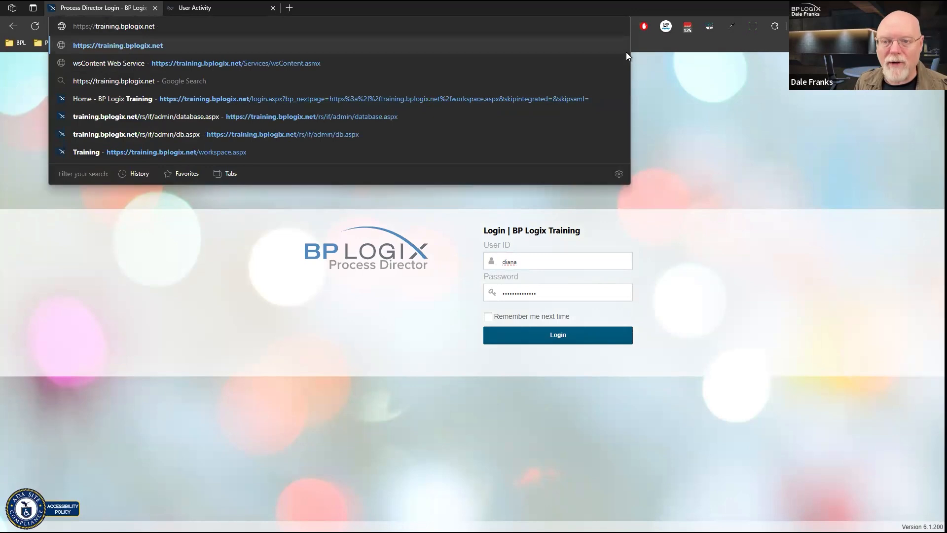
pyautogui.press('Return')
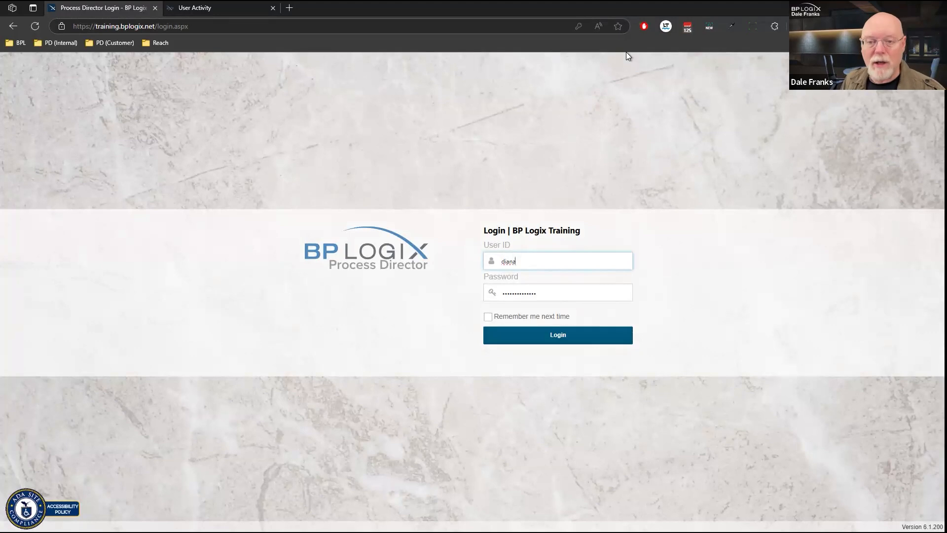
pyautogui.moveTo(200, 23); pyautogui.dragTo(157, 26)
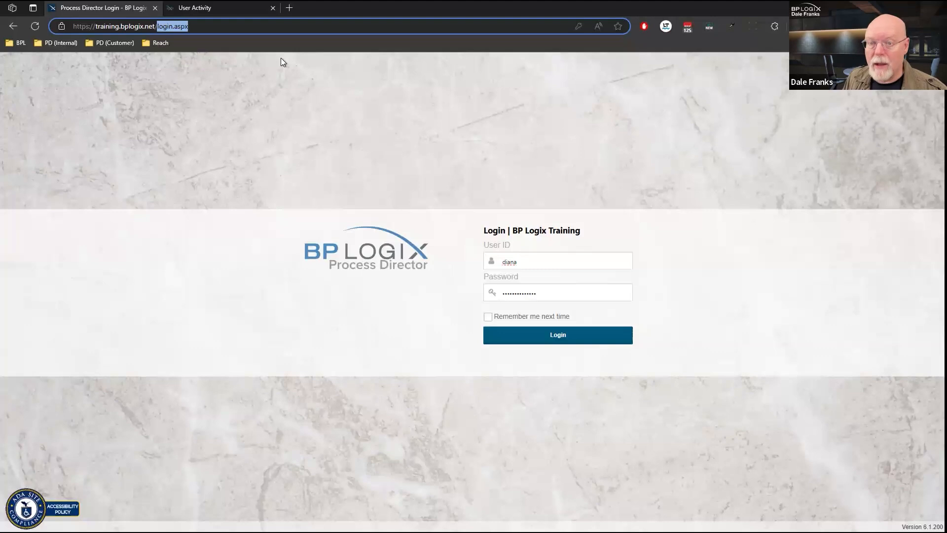
# Step: Append ?skipsaml=1 to the login.aspx address and reload the login page
pyautogui.click(252, 26)
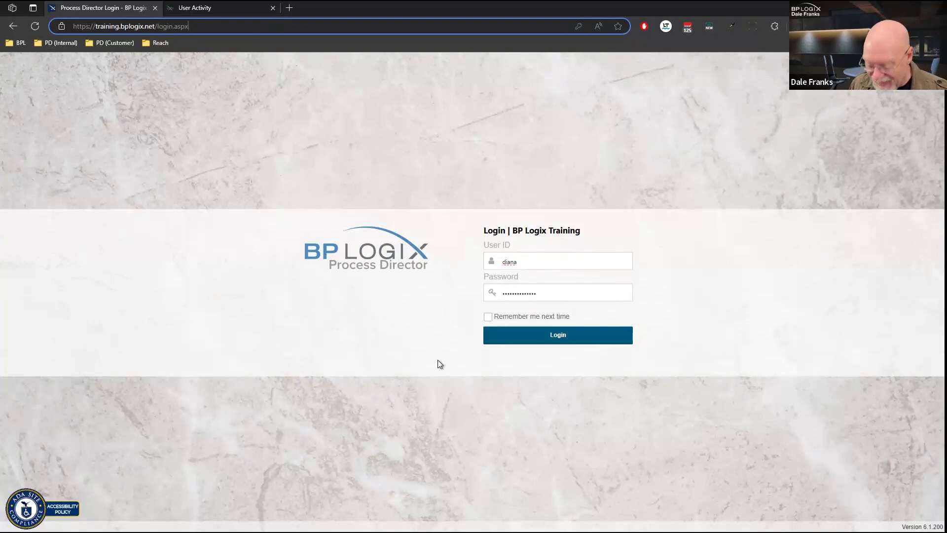
pyautogui.write('?')
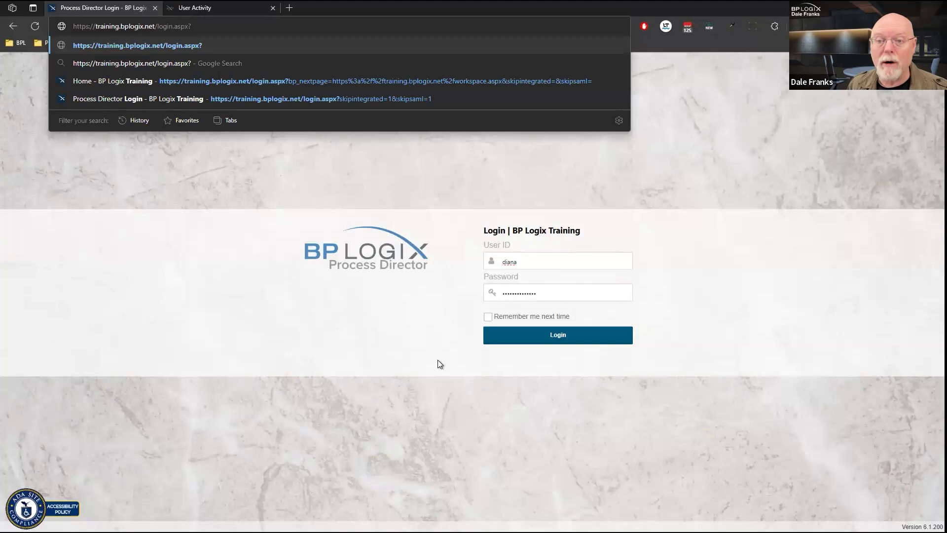
pyautogui.write('sk')
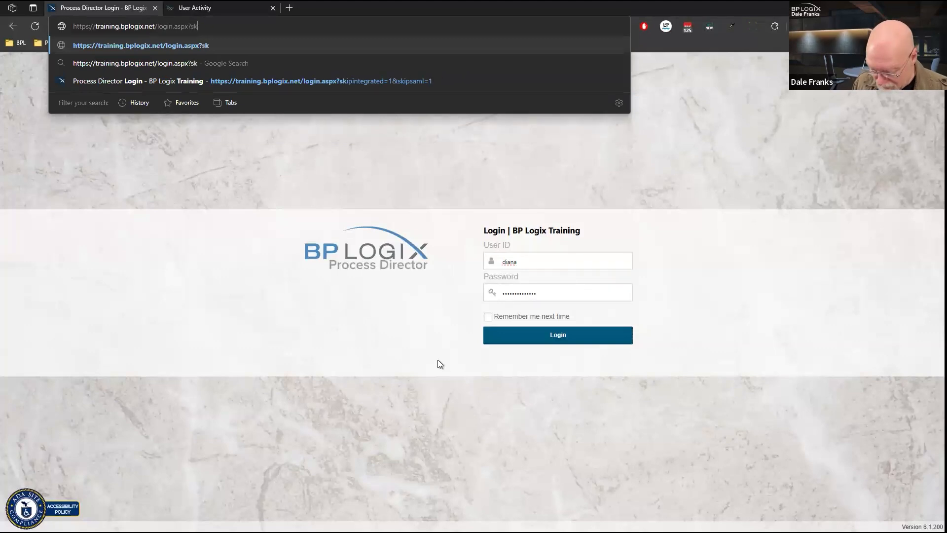
pyautogui.write('ipsaml=1')
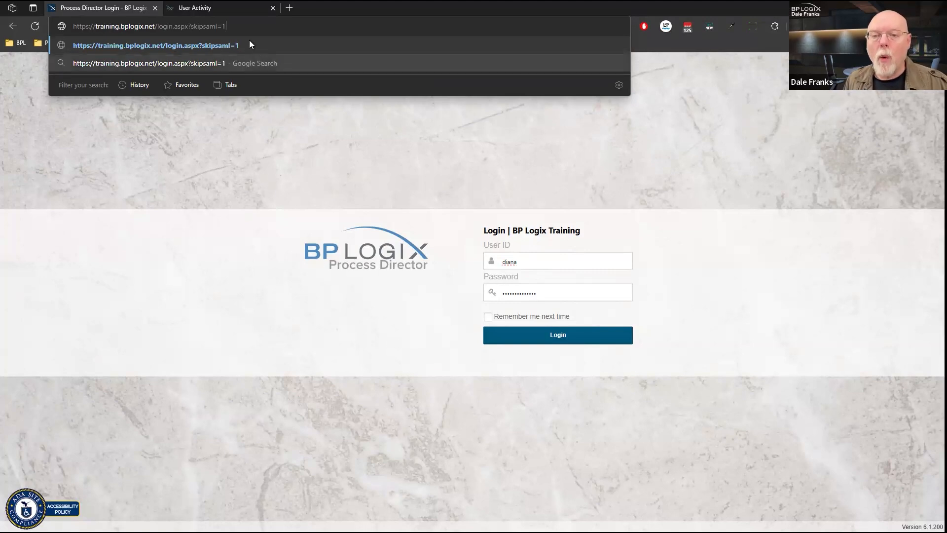
pyautogui.moveTo(228, 26); pyautogui.dragTo(188, 28)
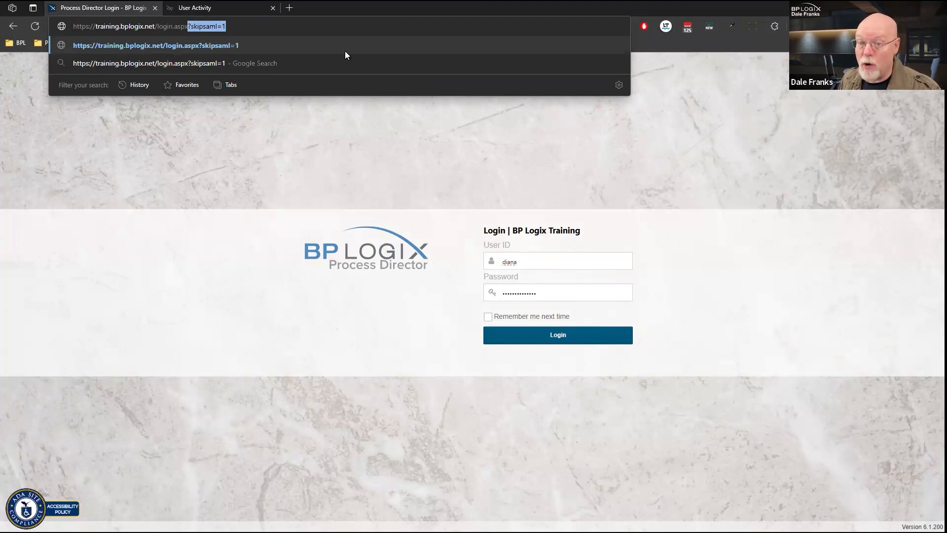
pyautogui.click(322, 25)
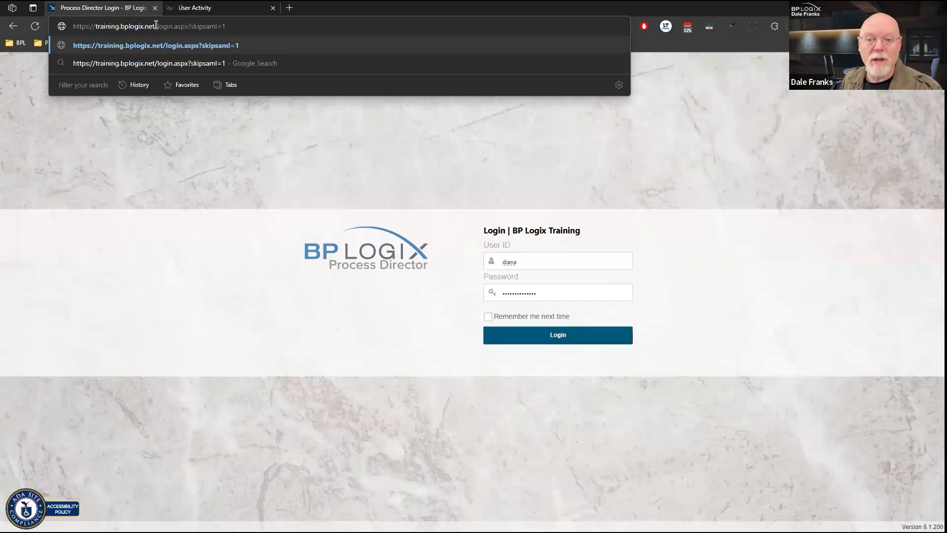
pyautogui.moveTo(154, 26); pyautogui.dragTo(234, 21)
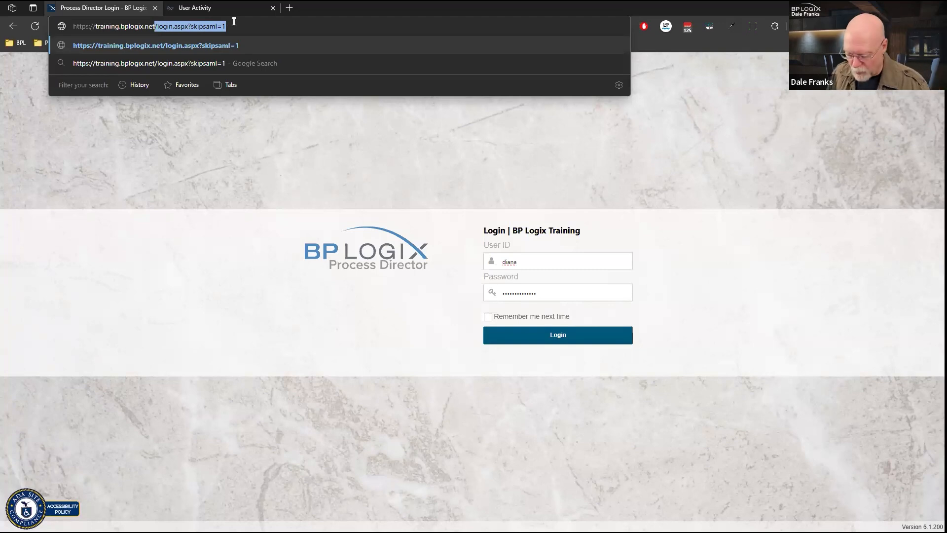
pyautogui.press('Return')
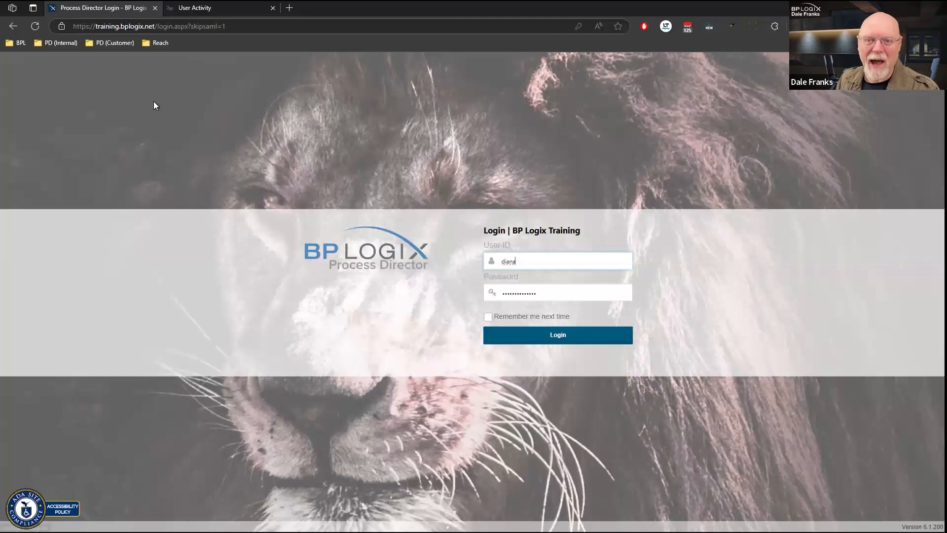
# Step: Browse the PD (Customer) bookmarks folder and its UPenn submenu, then close the list
pyautogui.click(110, 44)
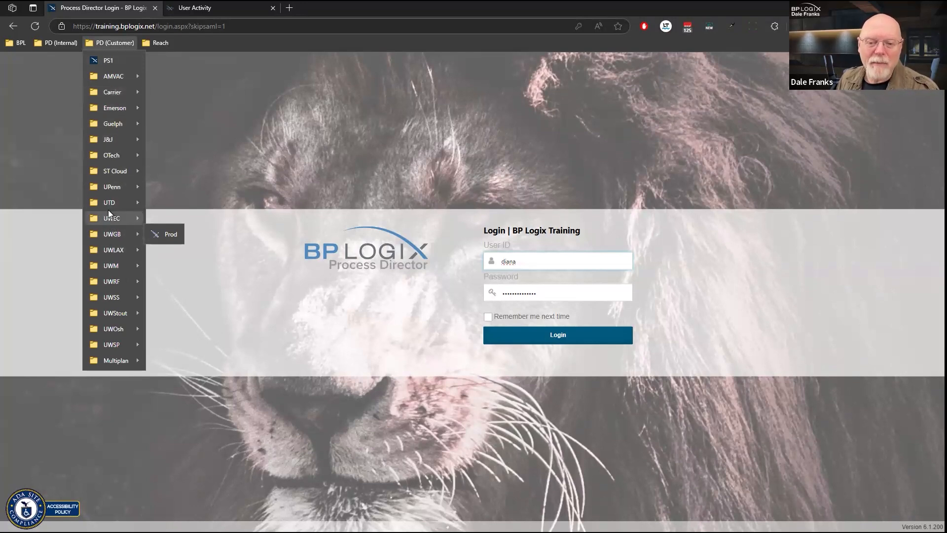
pyautogui.moveTo(110, 187)
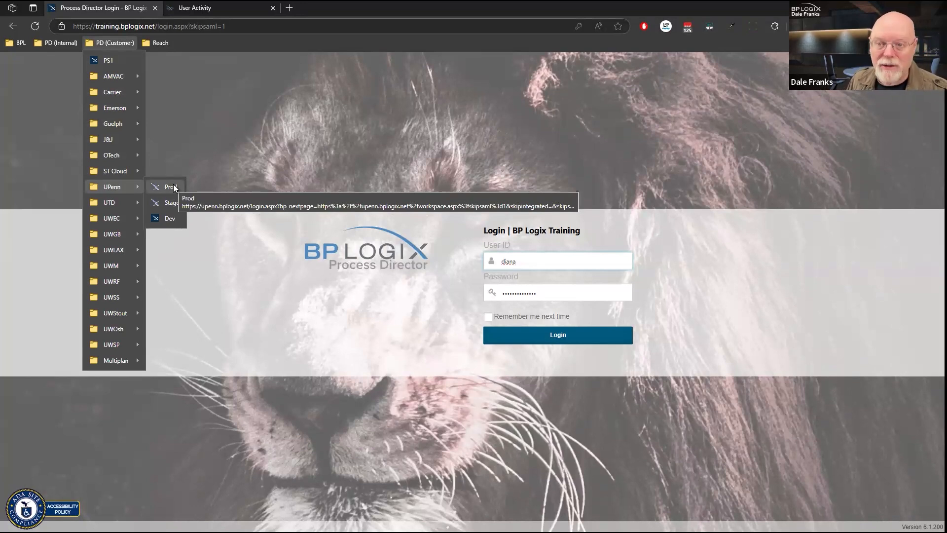
pyautogui.click(300, 72)
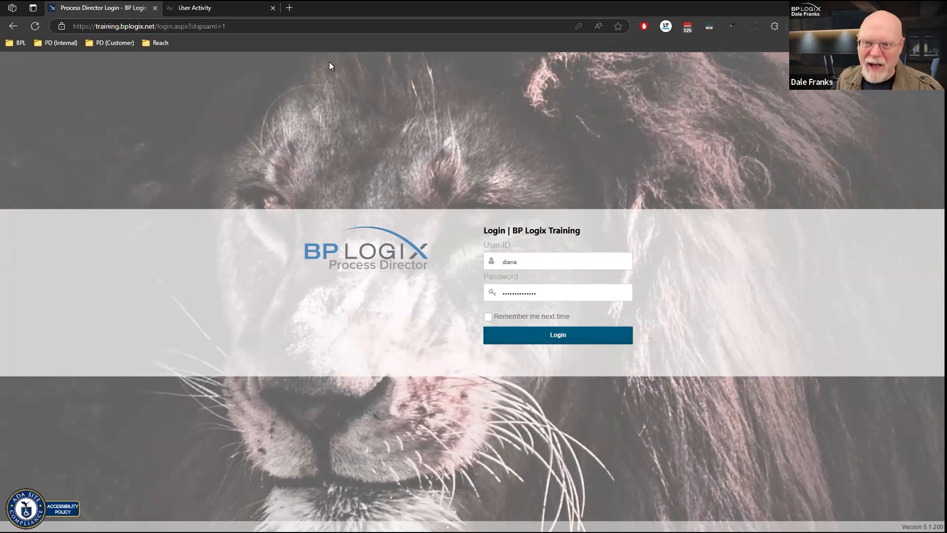
# Step: Resize the browser window to a Window Resizer preset size
pyautogui.click(750, 28)
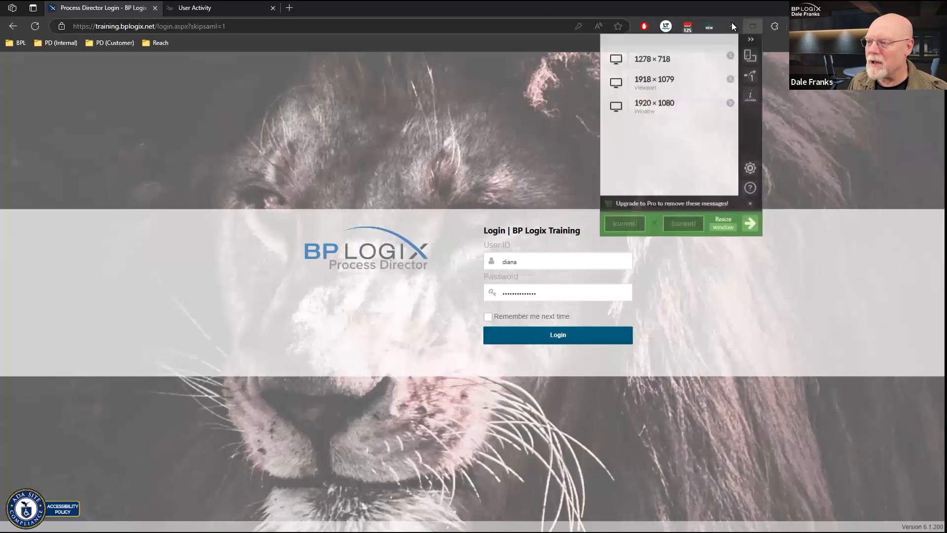
pyautogui.click(664, 85)
pyautogui.click(197, 253)
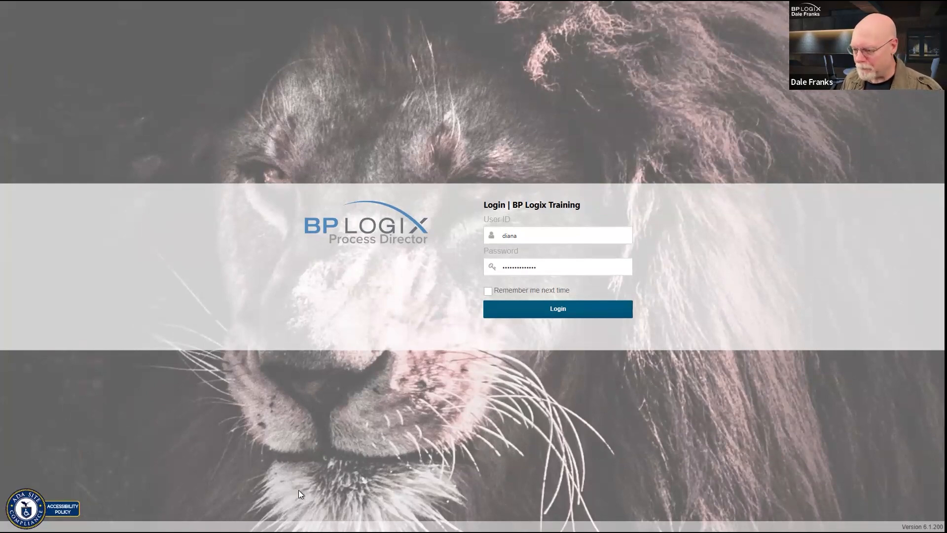
# Step: Log in to BP Logix Training with the saved account's credentials
pyautogui.click(556, 235)
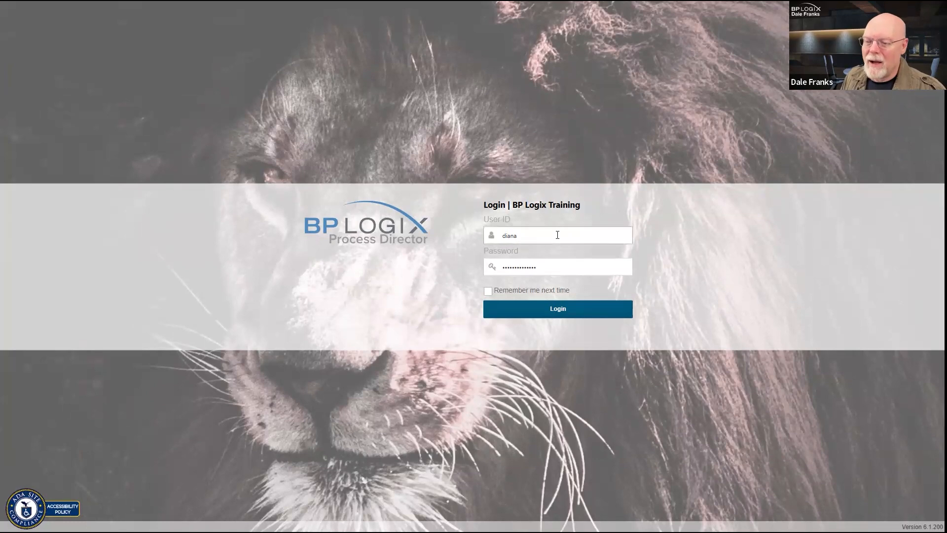
pyautogui.click(528, 270)
pyautogui.click(570, 307)
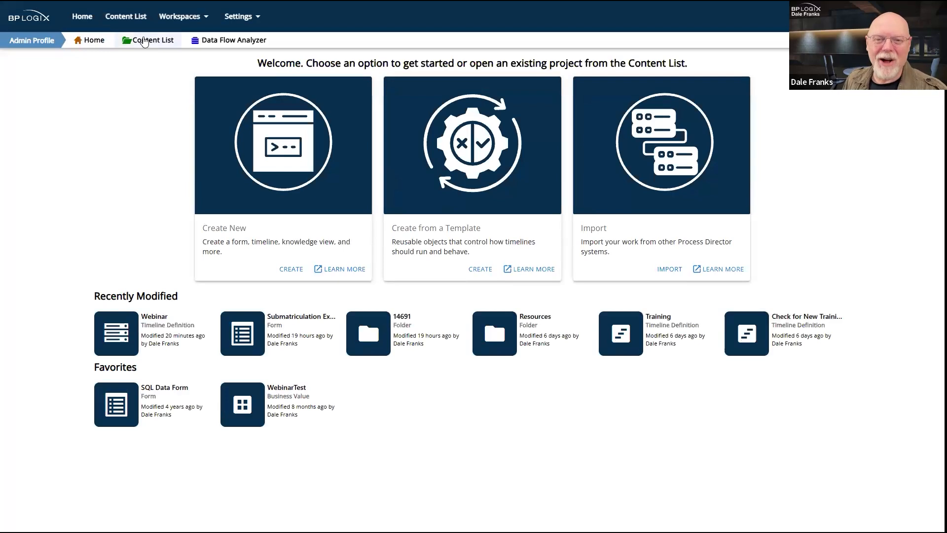
# Step: In the Content List, open Default Partition > Training Webinar > User Assignment > Prebuilt
pyautogui.click(135, 40)
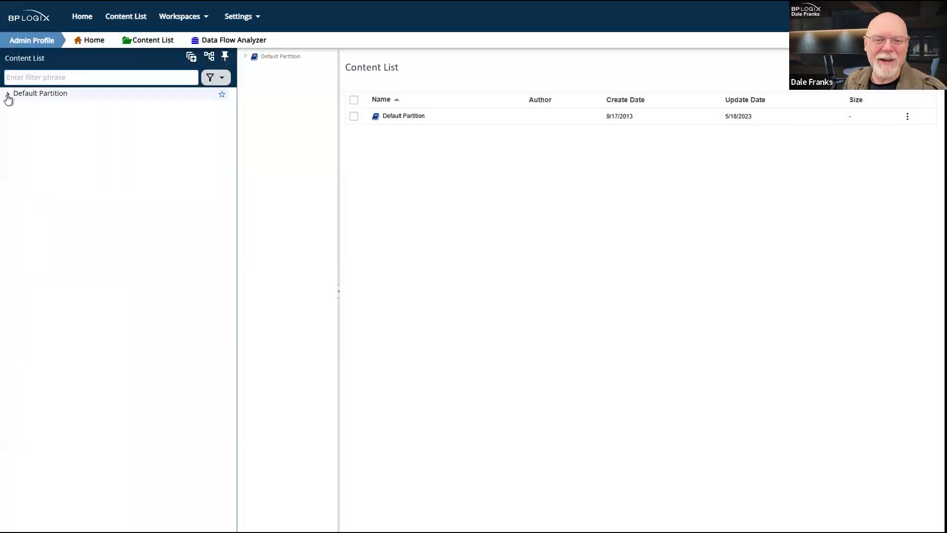
pyautogui.click(7, 93)
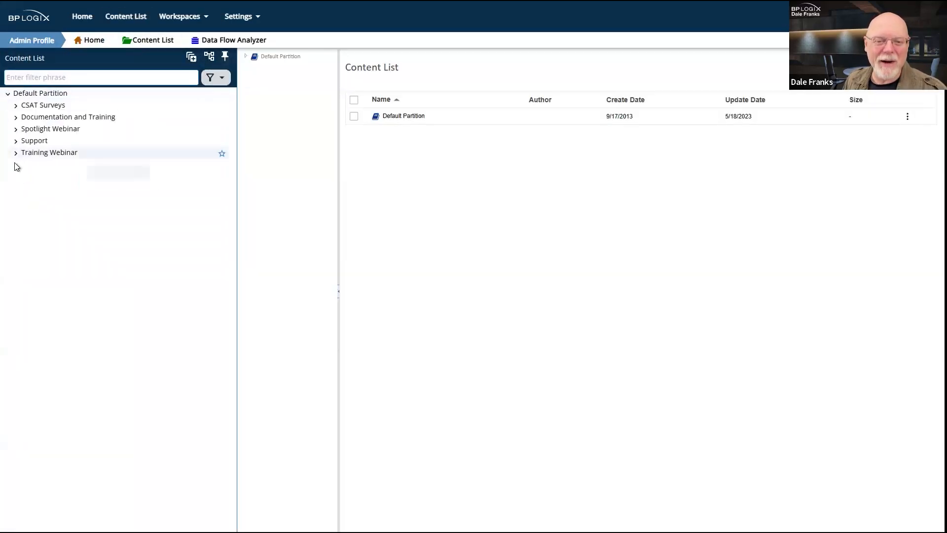
pyautogui.click(16, 153)
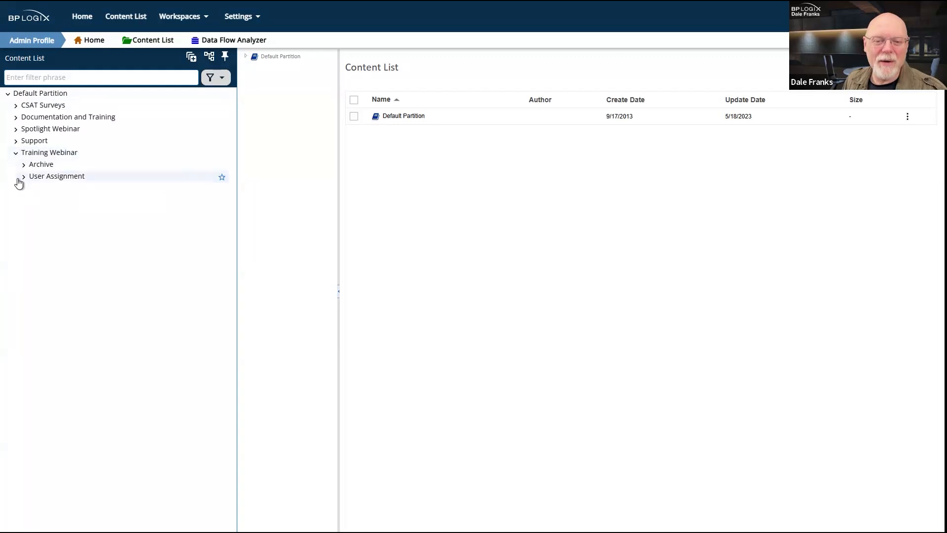
pyautogui.click(24, 178)
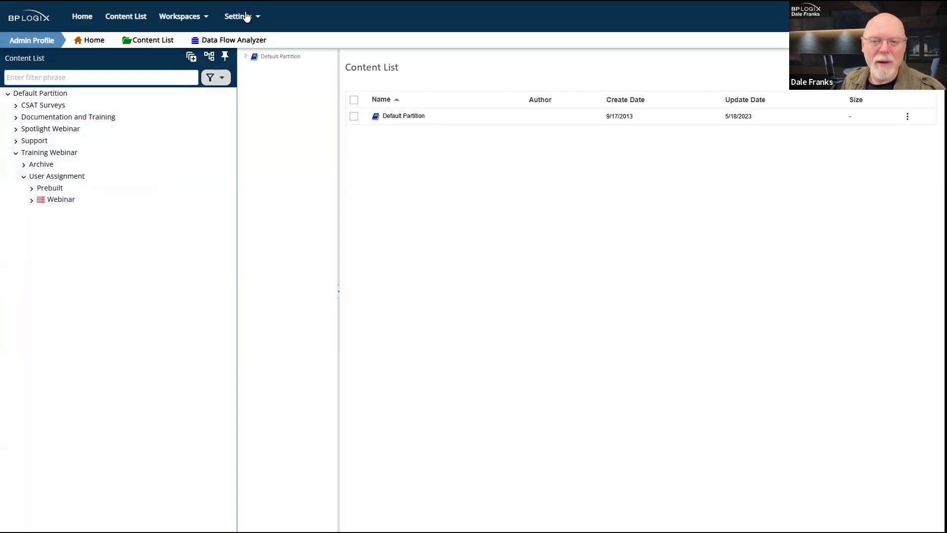
pyautogui.click(52, 188)
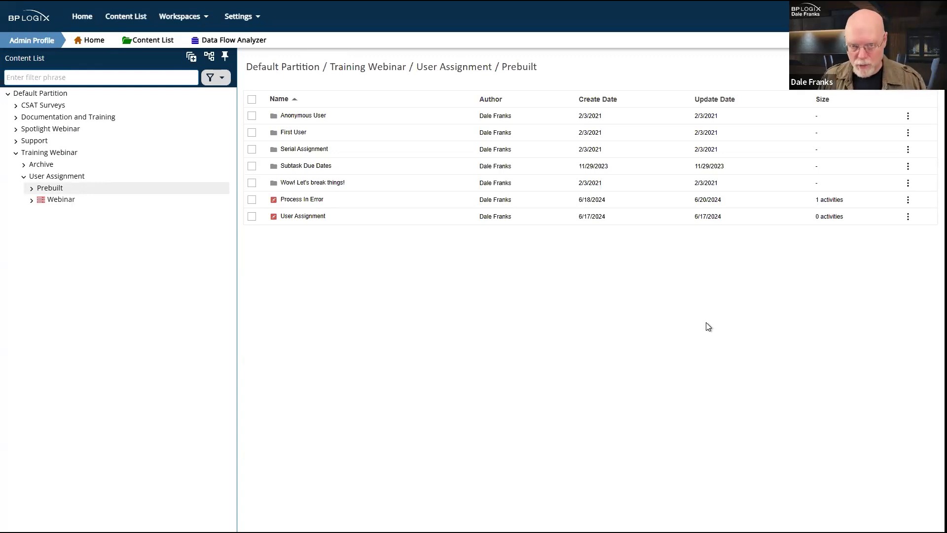
pyautogui.click(253, 16)
# Step: Return to user administration, expand CSAT Surveys, and show NPS Survey and Documentation Feedback contents
pyautogui.click(272, 58)
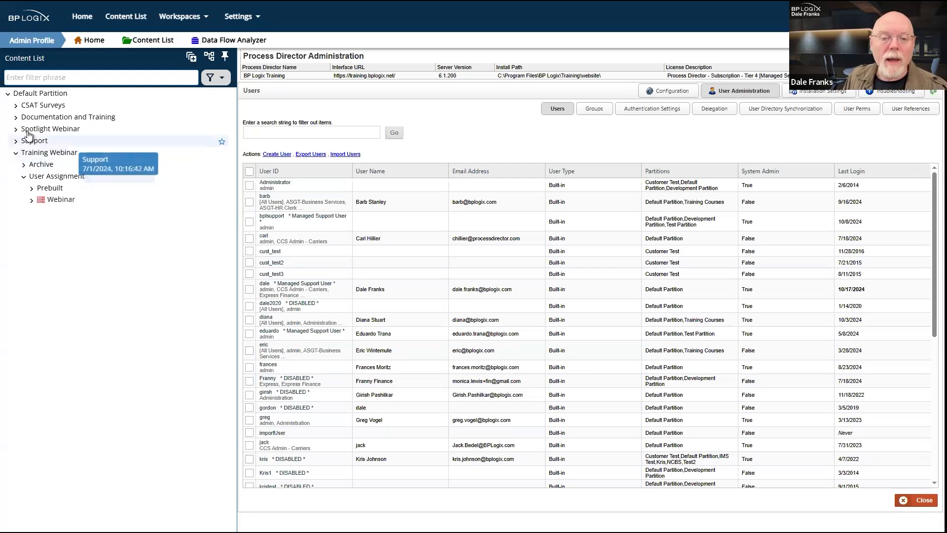
pyautogui.click(15, 106)
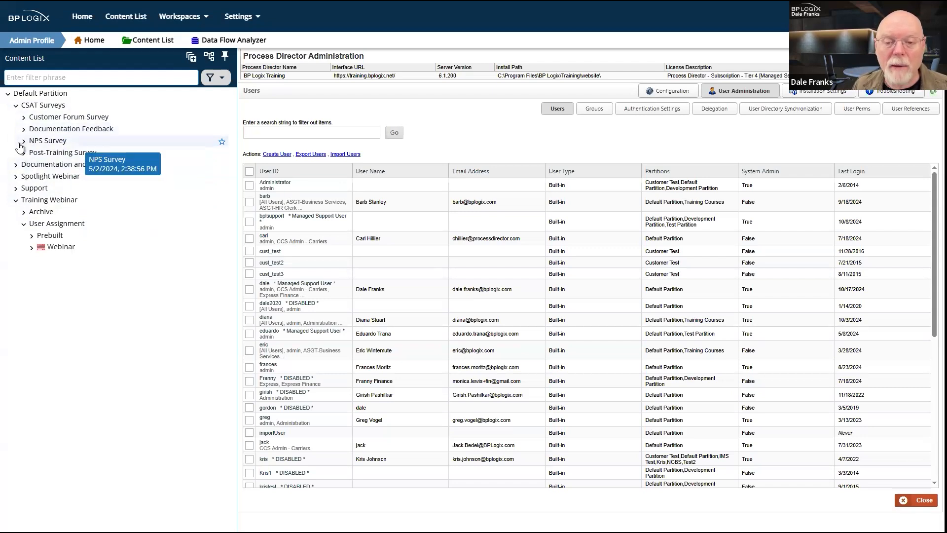
pyautogui.click(23, 141)
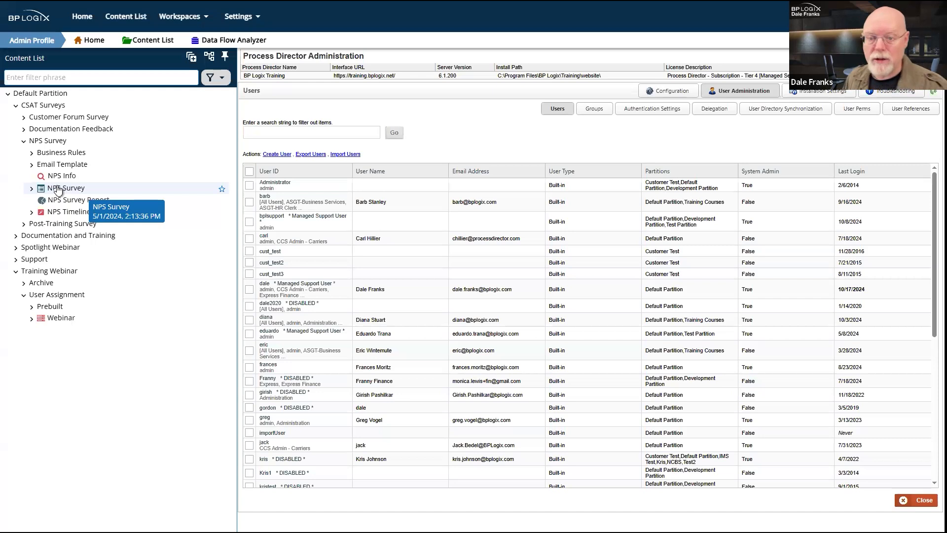
pyautogui.click(23, 130)
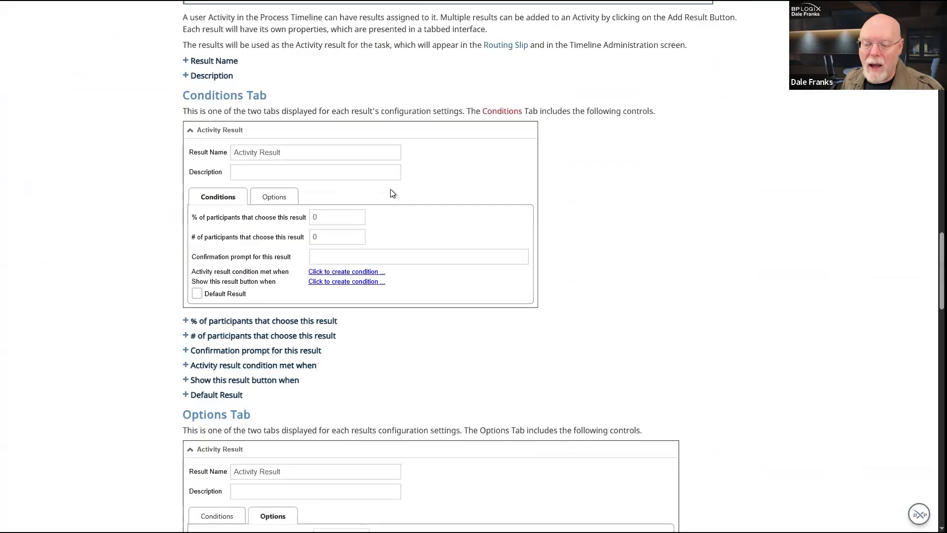
# Step: Scroll the subtask help article down to the Documentation Feedback and Questions box
pyautogui.scroll(-20, 392, 194)
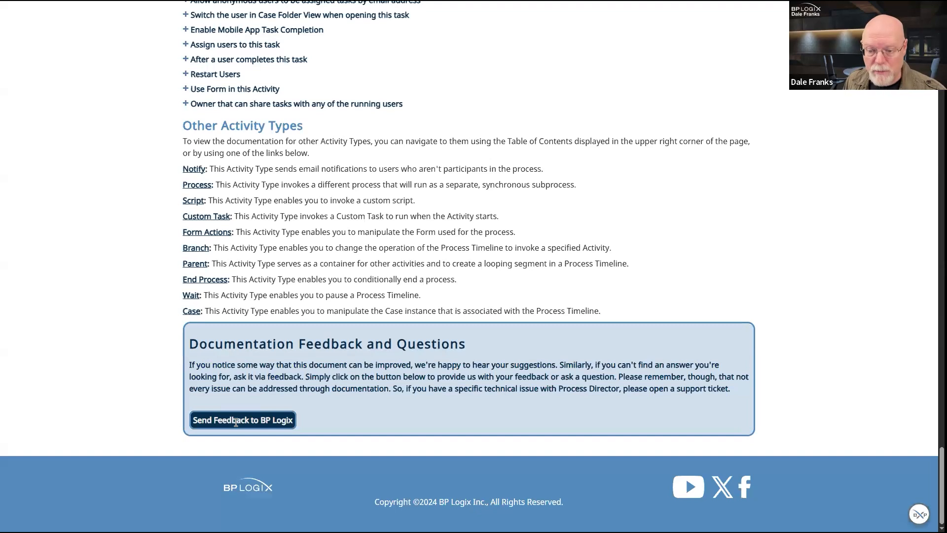
pyautogui.click(236, 420)
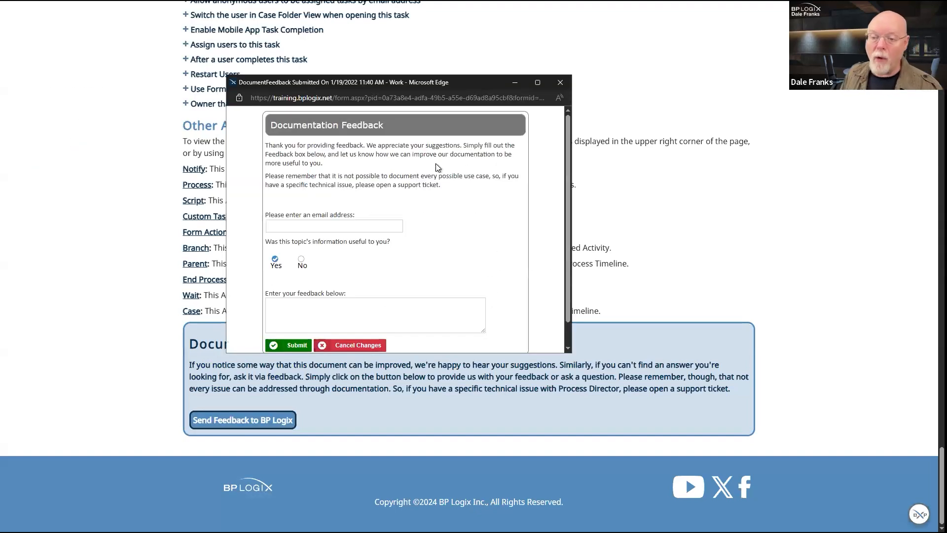
pyautogui.scroll(-1, 437, 167)
pyautogui.scroll(1, 437, 166)
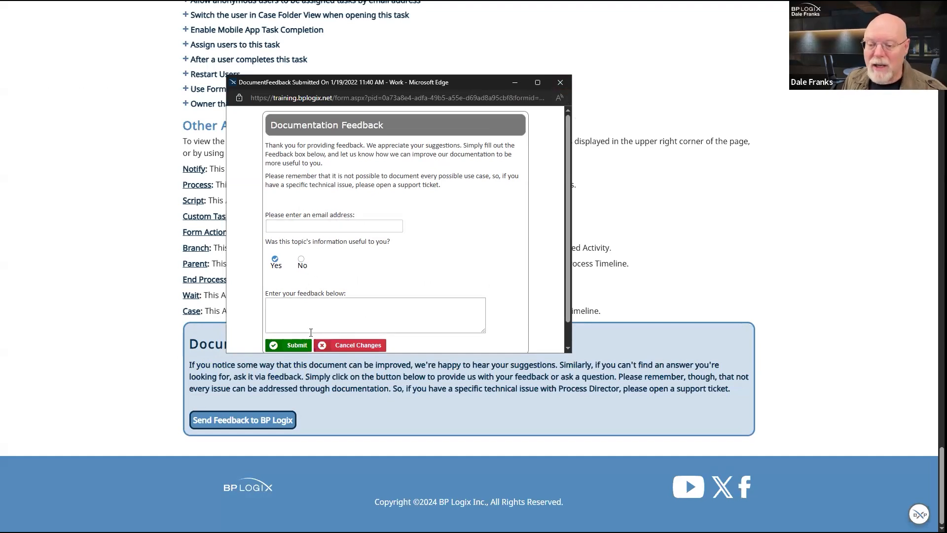
pyautogui.click(561, 84)
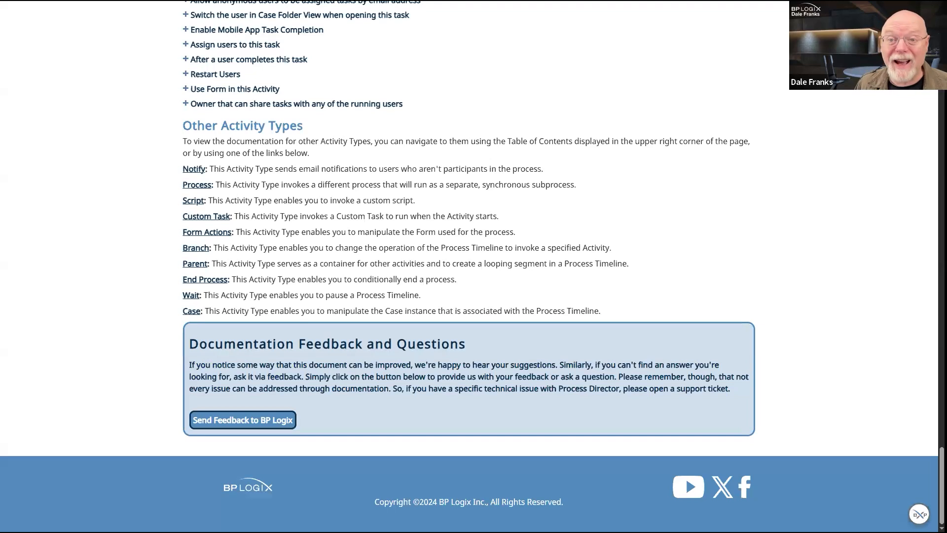
pyautogui.hotkey('ctrl', 'w')
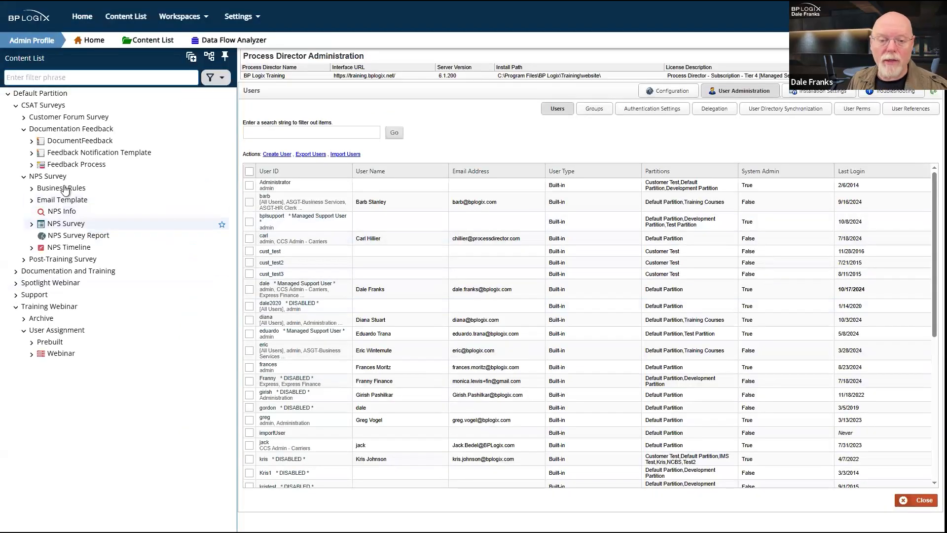
# Step: Select Documentation Feedback to list DocumentFeedback, Feedback Notification Template and Feedback Process
pyautogui.click(75, 131)
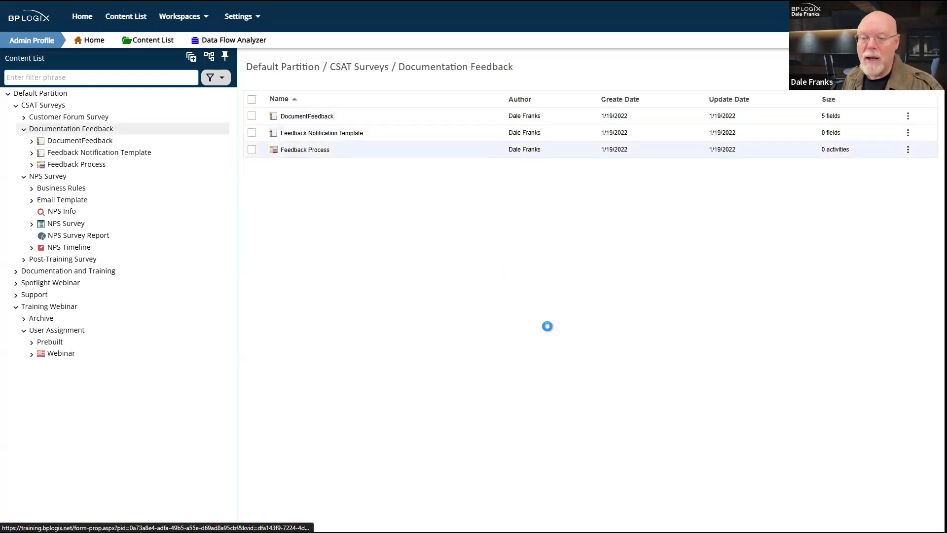
# Step: Open the DocumentFeedback form, check its permissions, and return to its Properties page
pyautogui.click(314, 118)
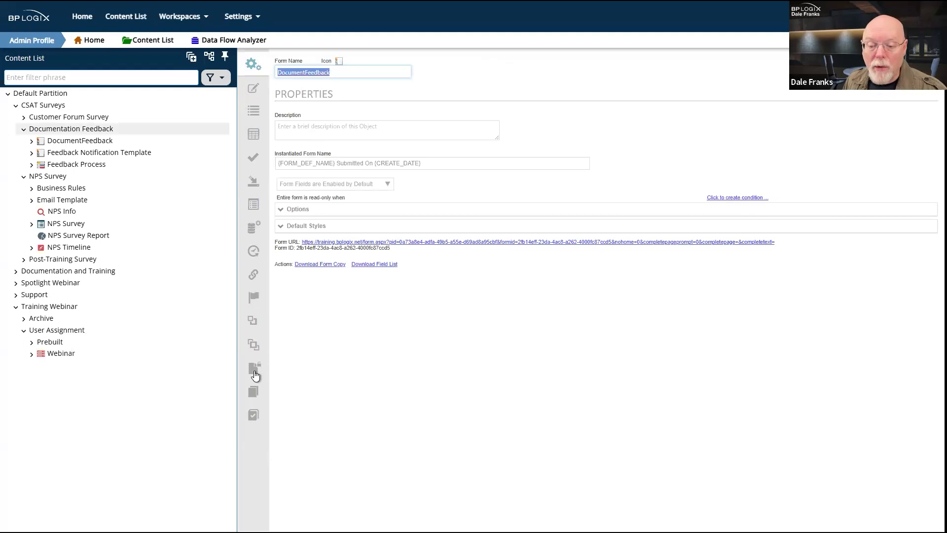
pyautogui.click(254, 373)
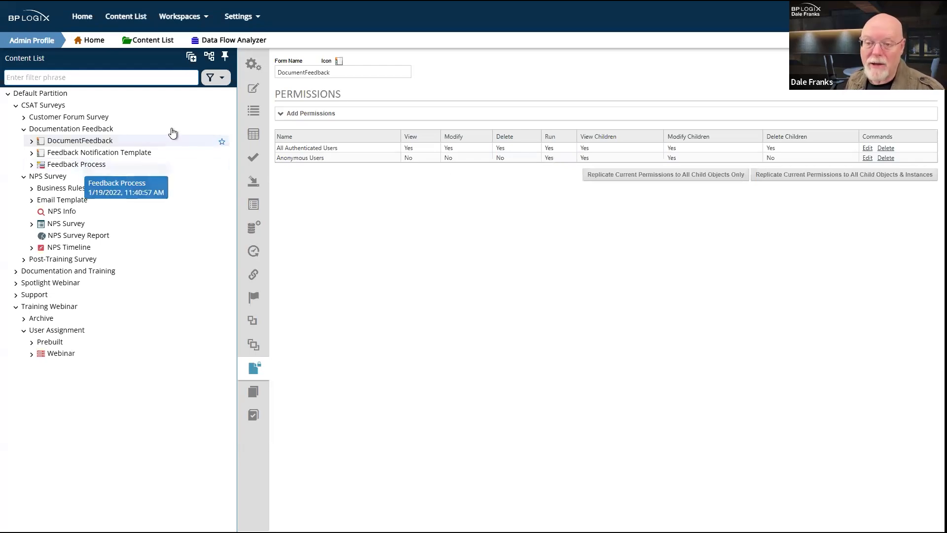
pyautogui.click(254, 68)
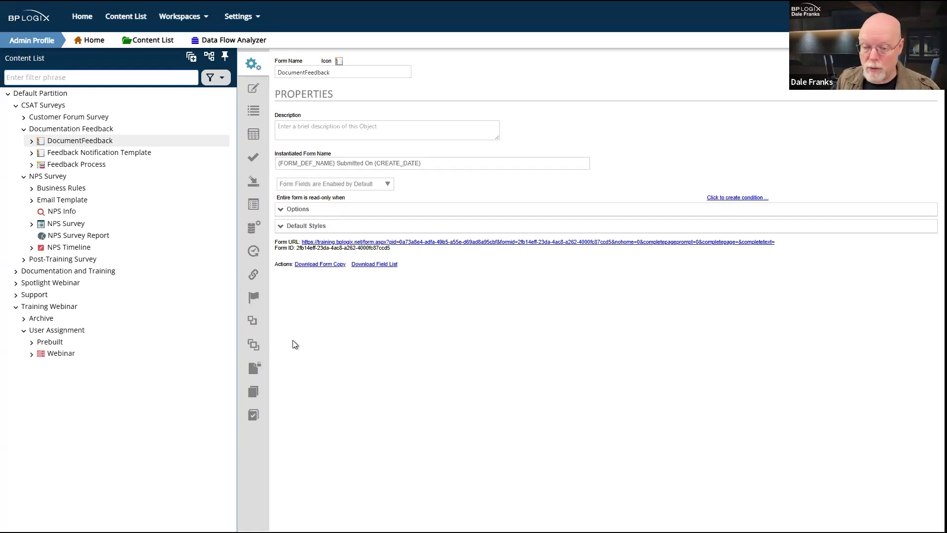
# Step: Show the DocumentFeedback permissions table and select the Anonymous Users Run value
pyautogui.click(254, 367)
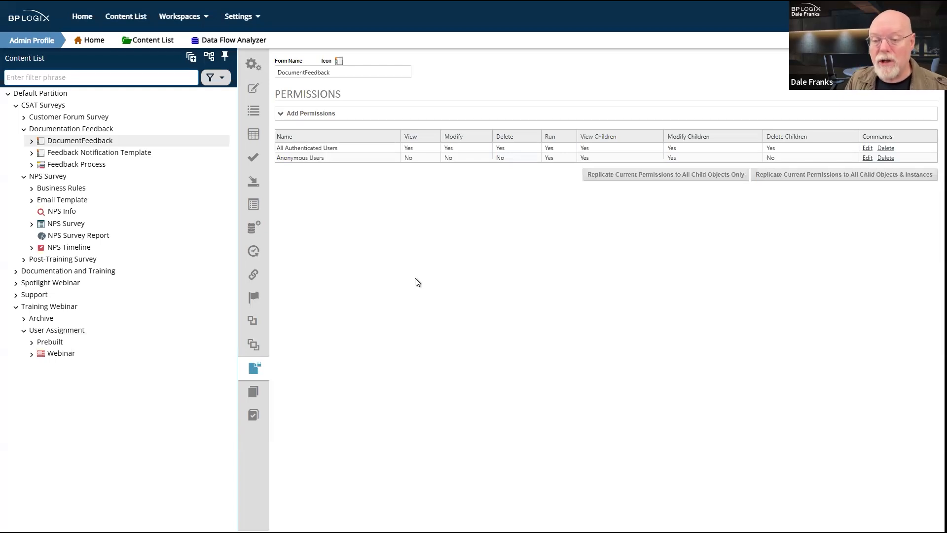
pyautogui.doubleClick(549, 158)
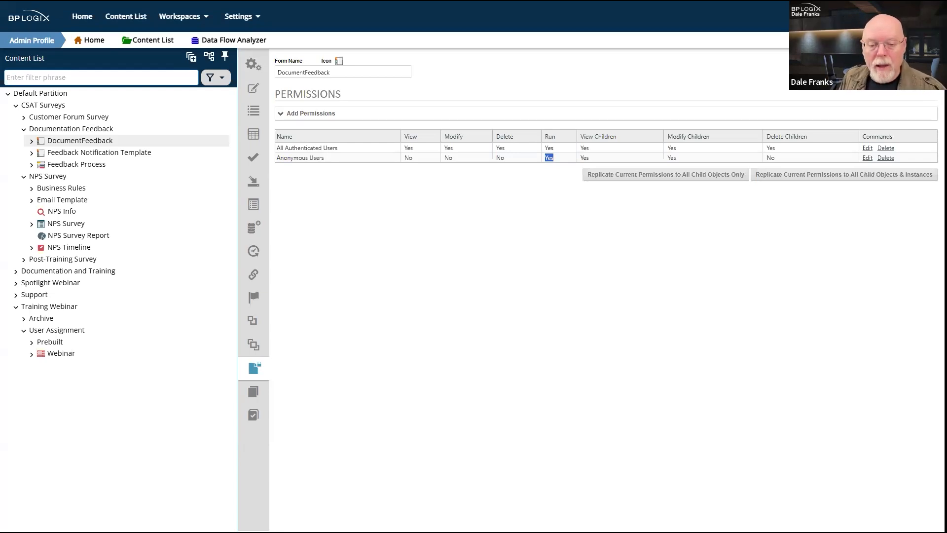
# Step: Open the Webinar timeline from the Content List in the timeline editor
pyautogui.click(65, 356)
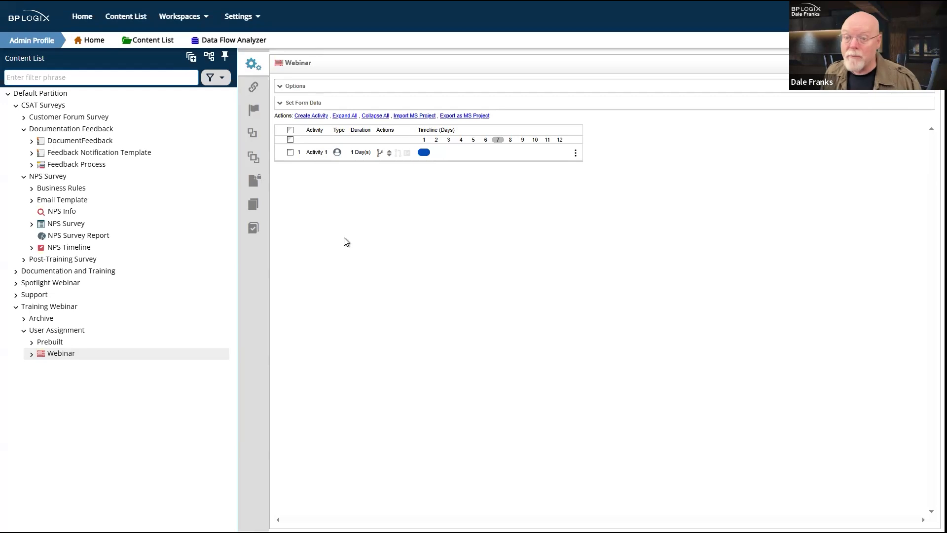
# Step: Open Activity 1, set participant type to Users, and assign the user found by name search
pyautogui.click(317, 153)
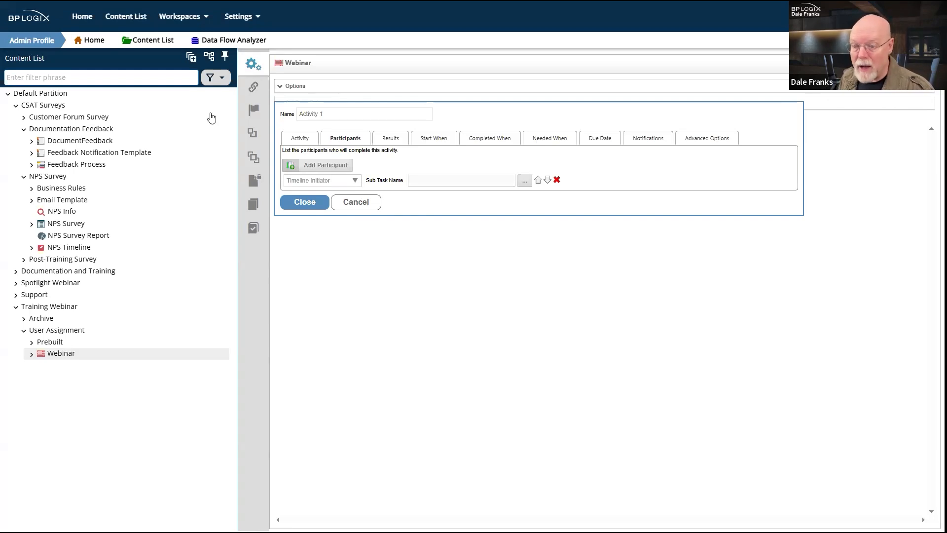
pyautogui.click(333, 185)
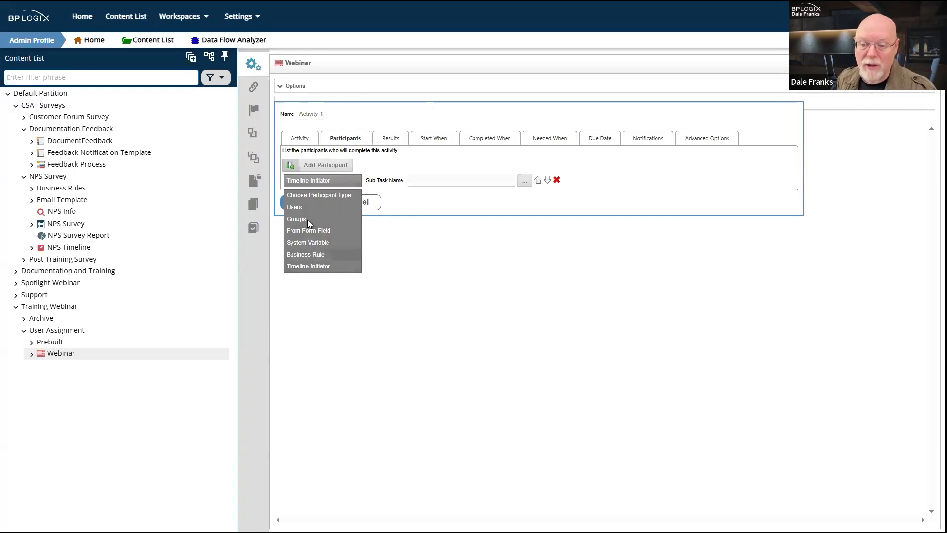
pyautogui.click(310, 207)
pyautogui.click(439, 179)
pyautogui.write('dian')
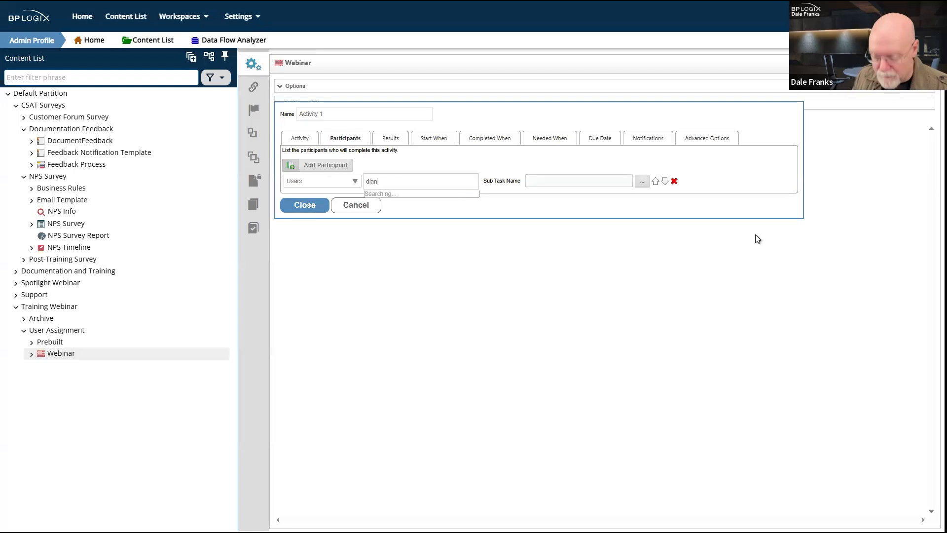
pyautogui.click(434, 204)
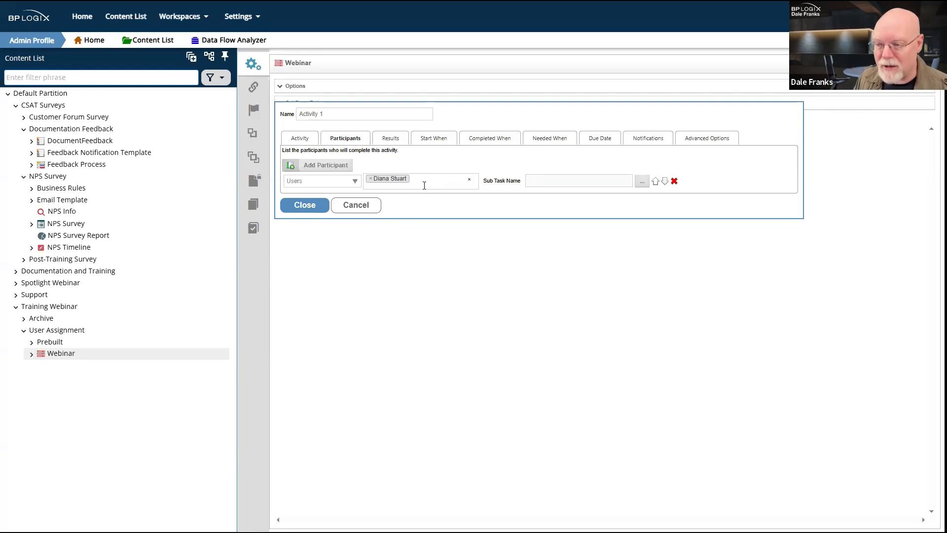
pyautogui.click(727, 147)
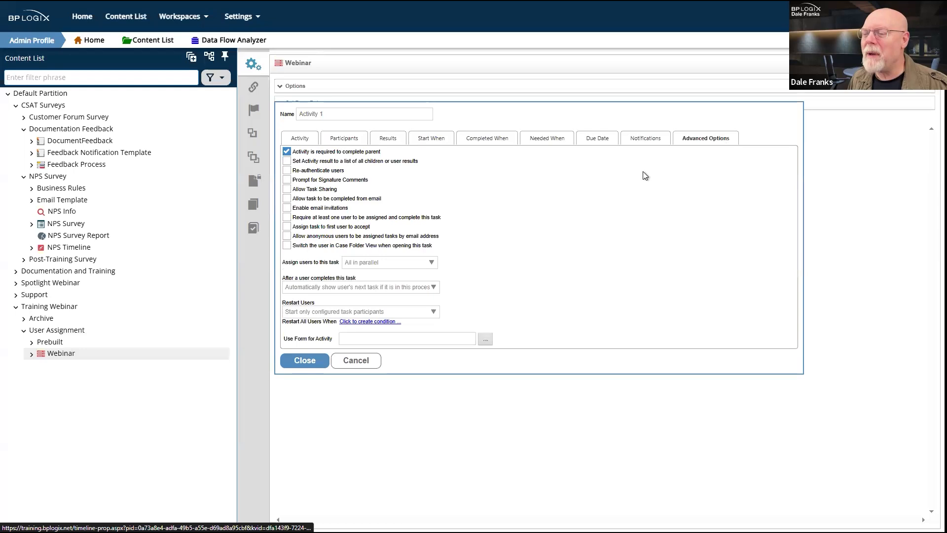
pyautogui.click(419, 314)
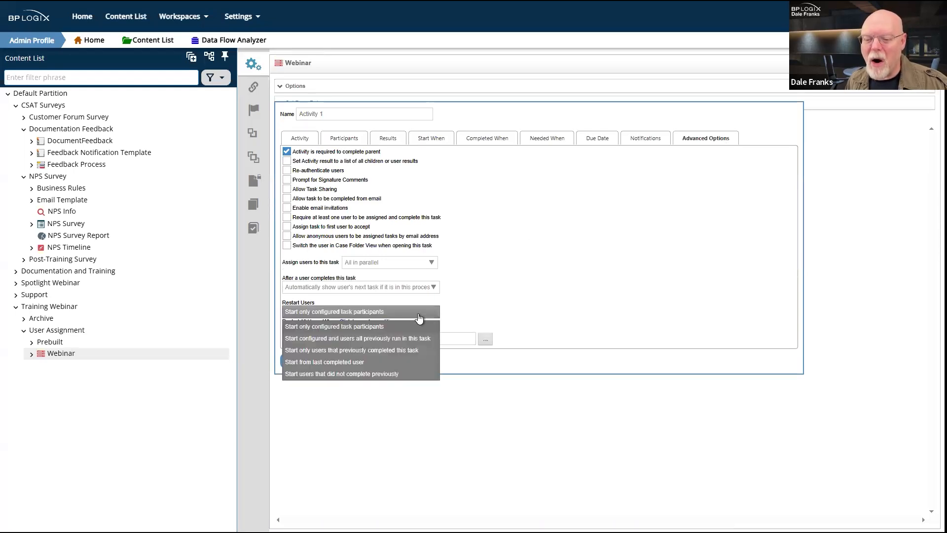
pyautogui.click(542, 268)
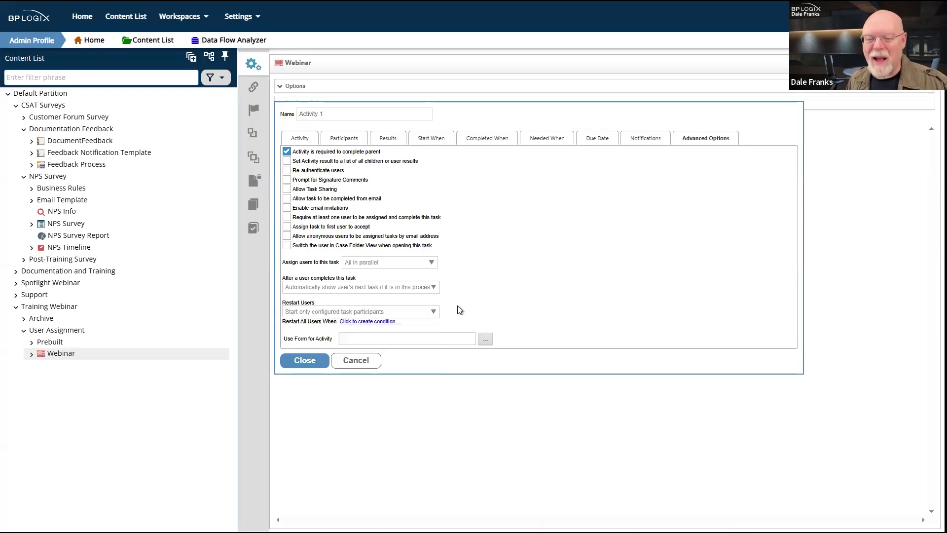
pyautogui.click(434, 292)
pyautogui.click(583, 269)
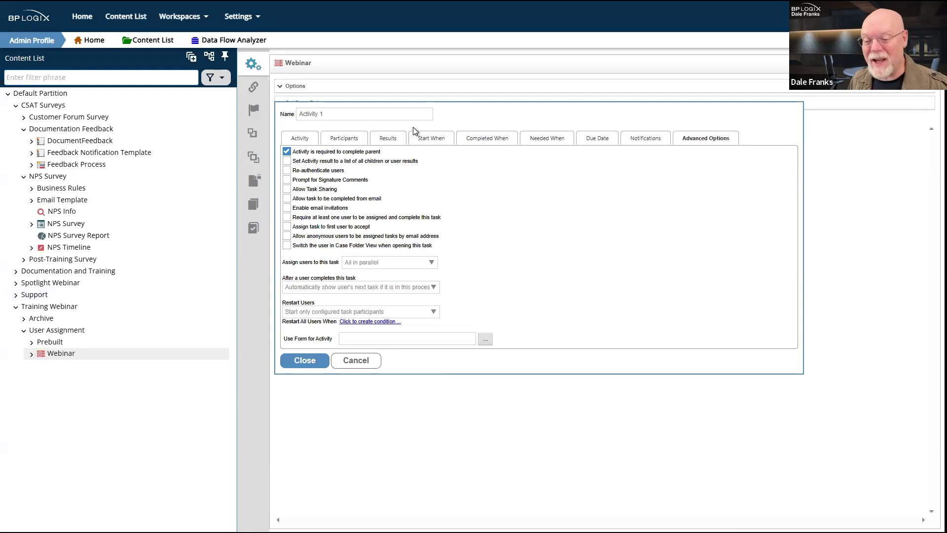
pyautogui.click(345, 139)
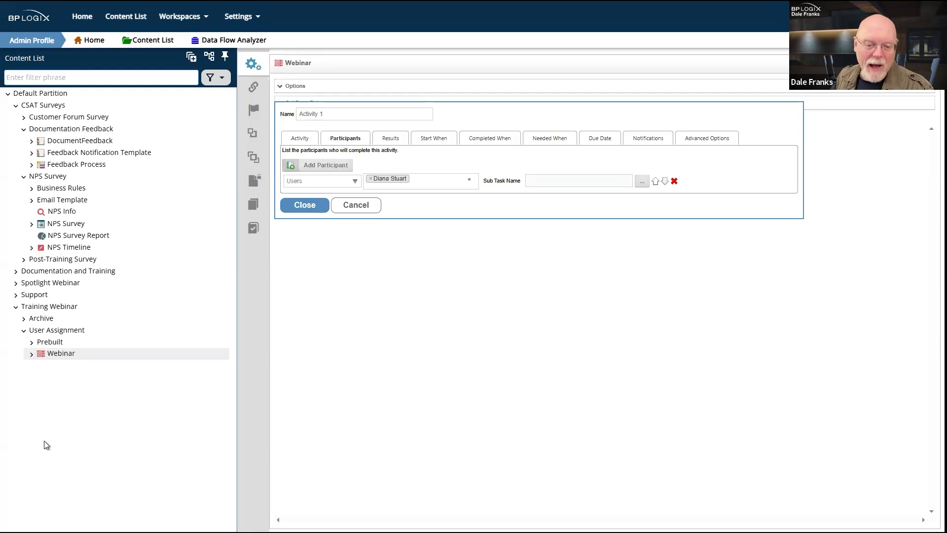
# Step: Leave the Activity 1 editor without saving and view Webinar's empty Completed Timelines list
pyautogui.click(32, 355)
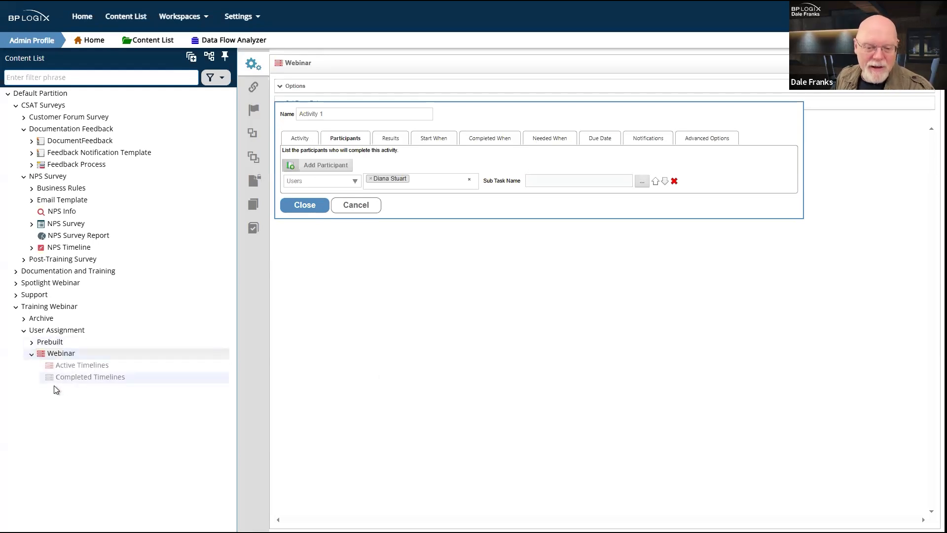
pyautogui.click(79, 365)
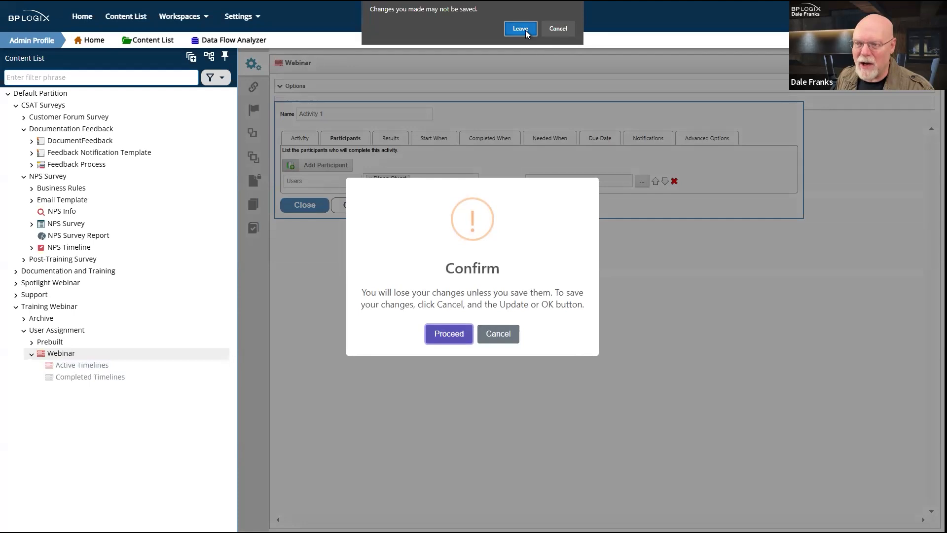
pyautogui.click(524, 30)
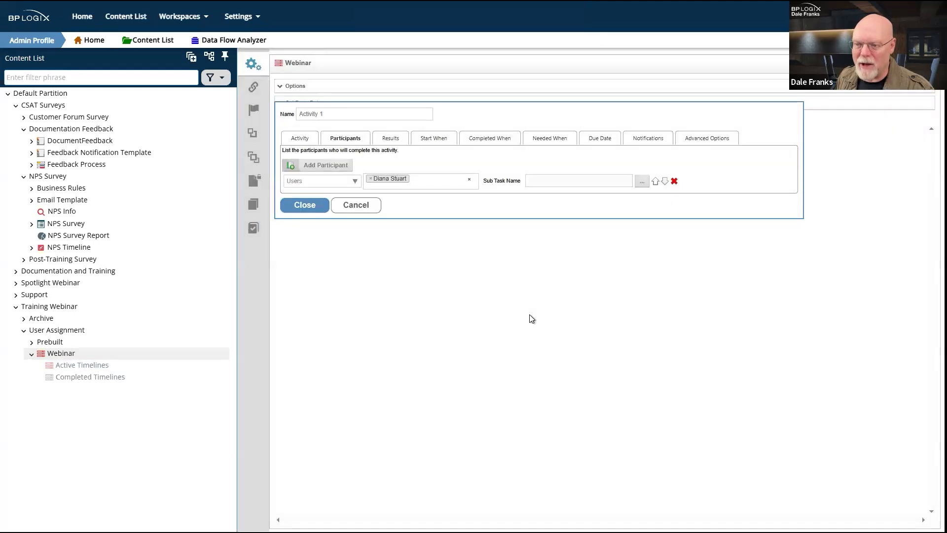
pyautogui.click(102, 378)
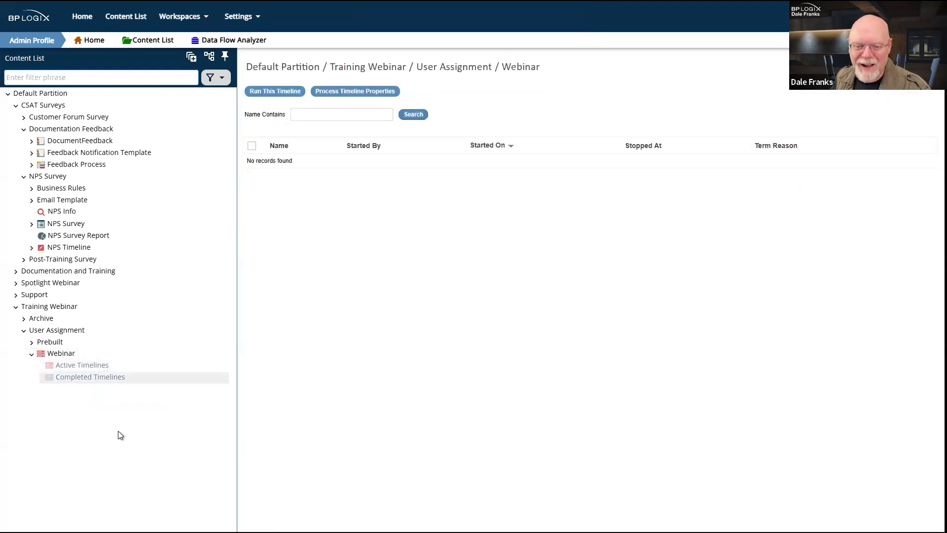
# Step: Switch to the Webinar timeline's empty Active Timelines list
pyautogui.click(92, 369)
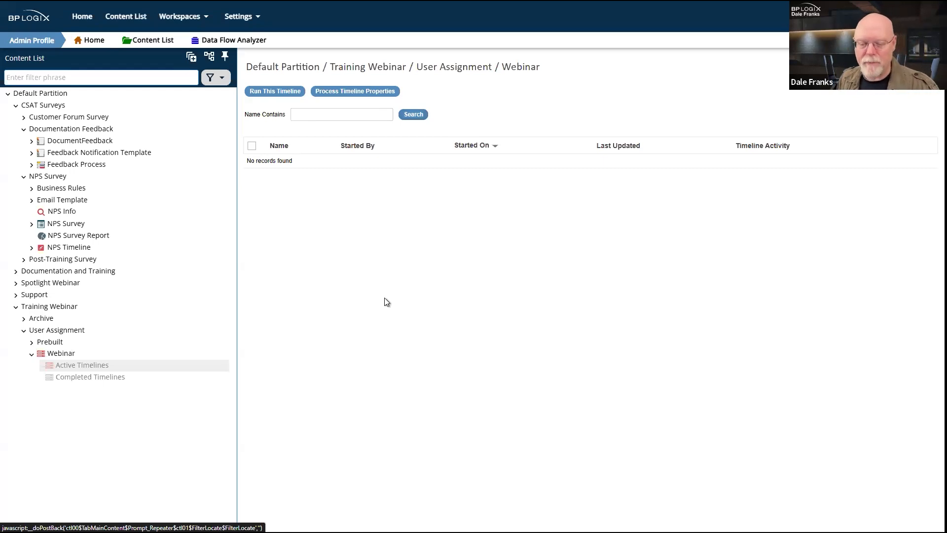
# Step: Reopen Activity 1 in the Webinar timeline and review its tabs, ending on Needed When
pyautogui.click(58, 354)
pyautogui.click(318, 153)
pyautogui.click(429, 142)
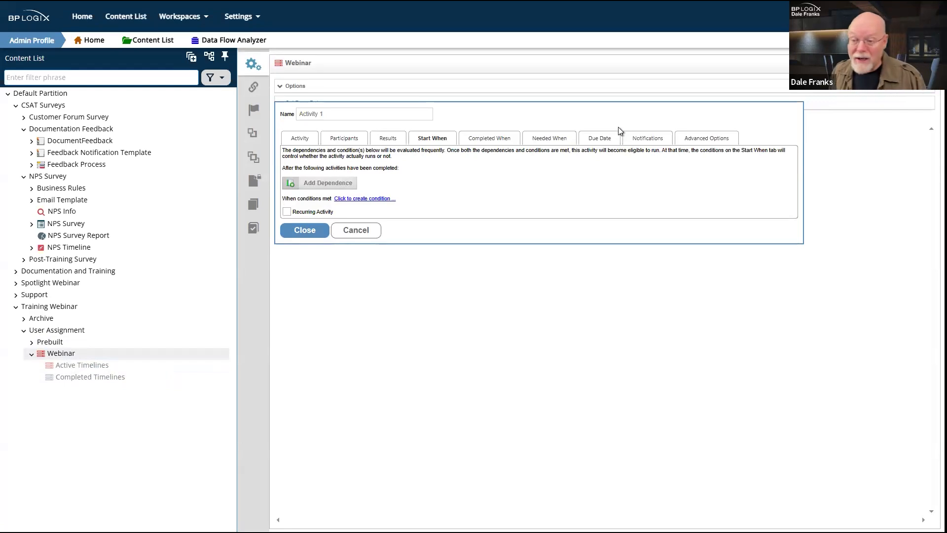
pyautogui.click(557, 140)
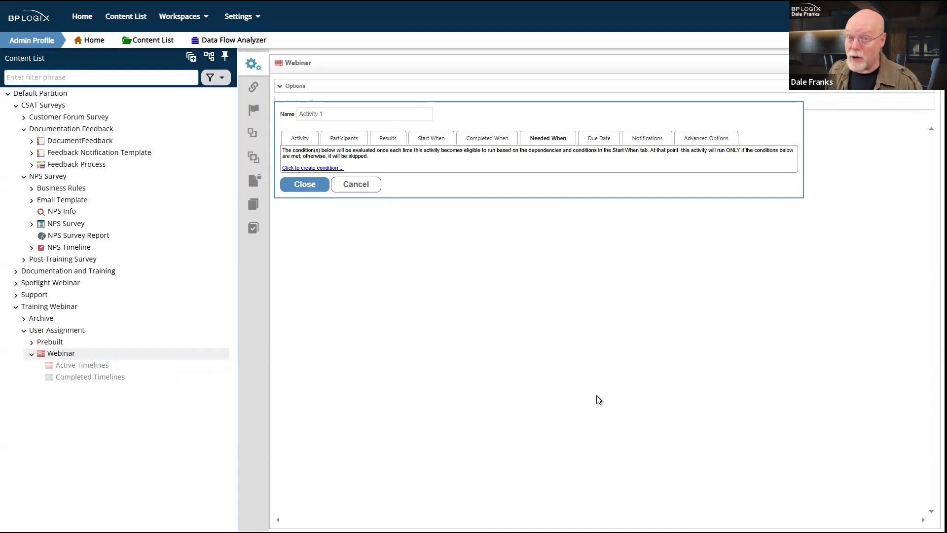
pyautogui.click(341, 141)
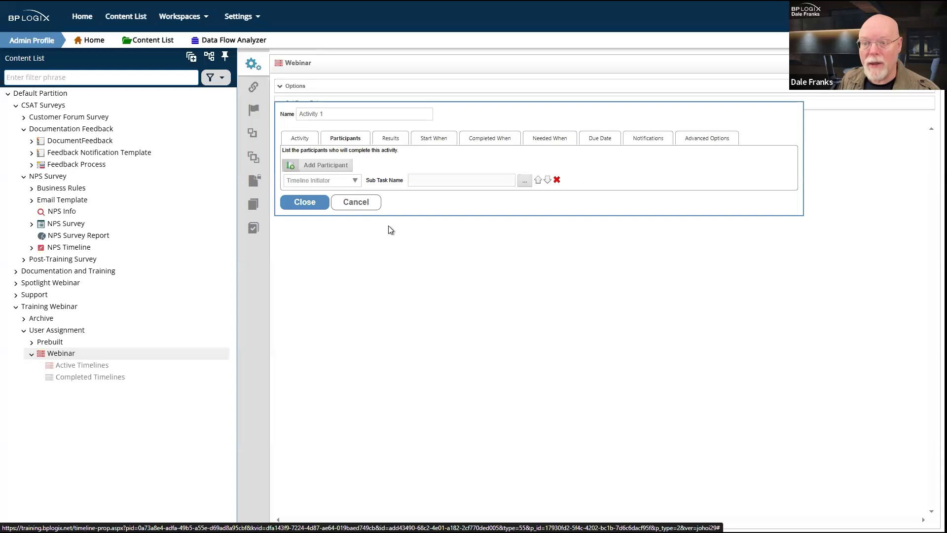
pyautogui.click(455, 144)
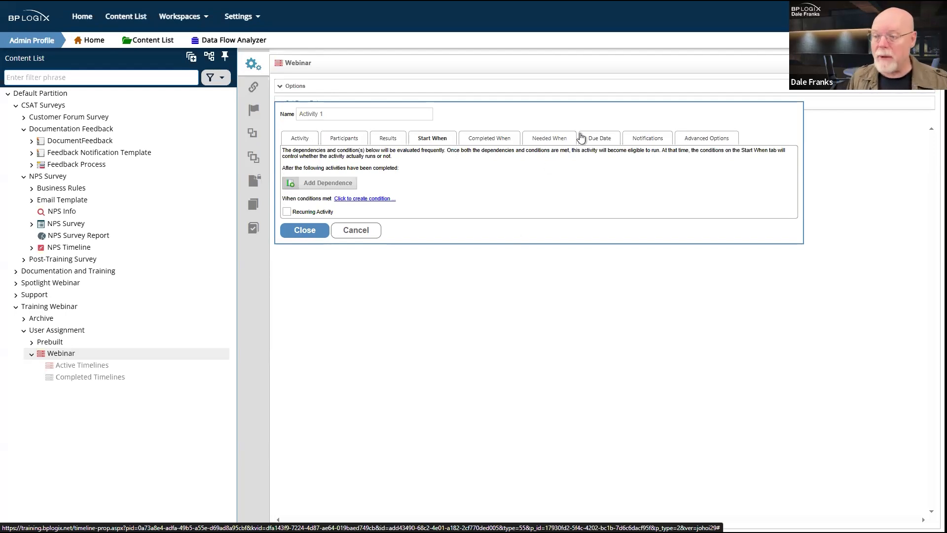
pyautogui.click(559, 139)
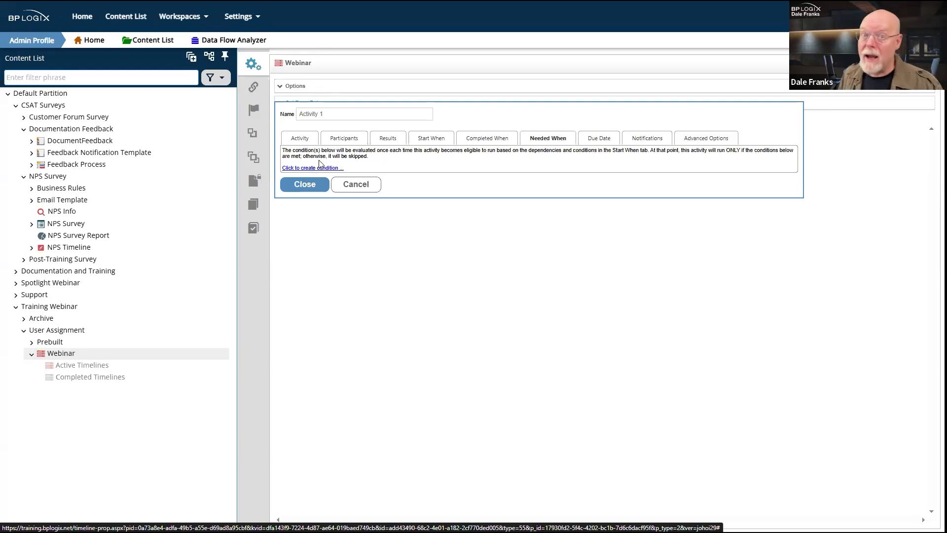
# Step: Switch Activity 1 to its Start When tab, which has no dependencies or conditions yet
pyautogui.click(425, 140)
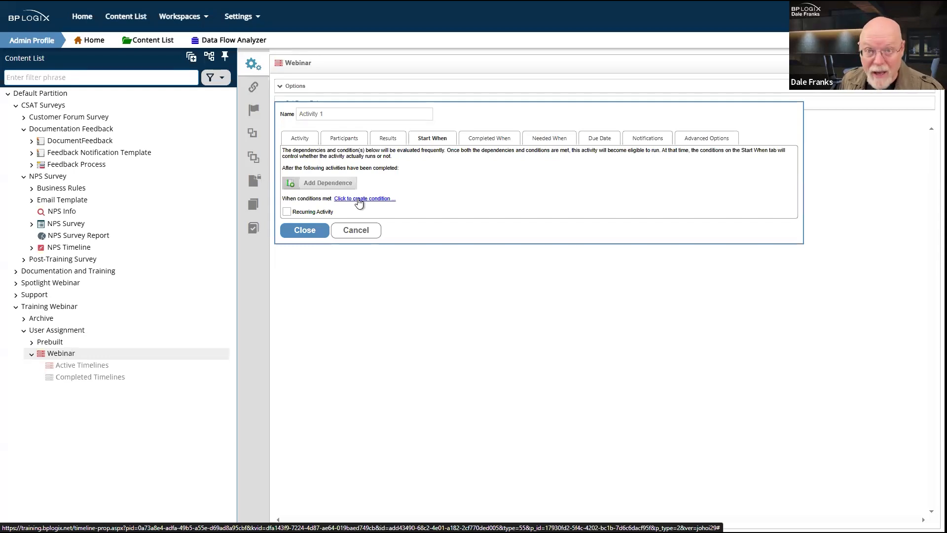
# Step: Switch Activity 1 to its Participants tab, listing only the Timeline Initiator
pyautogui.click(347, 141)
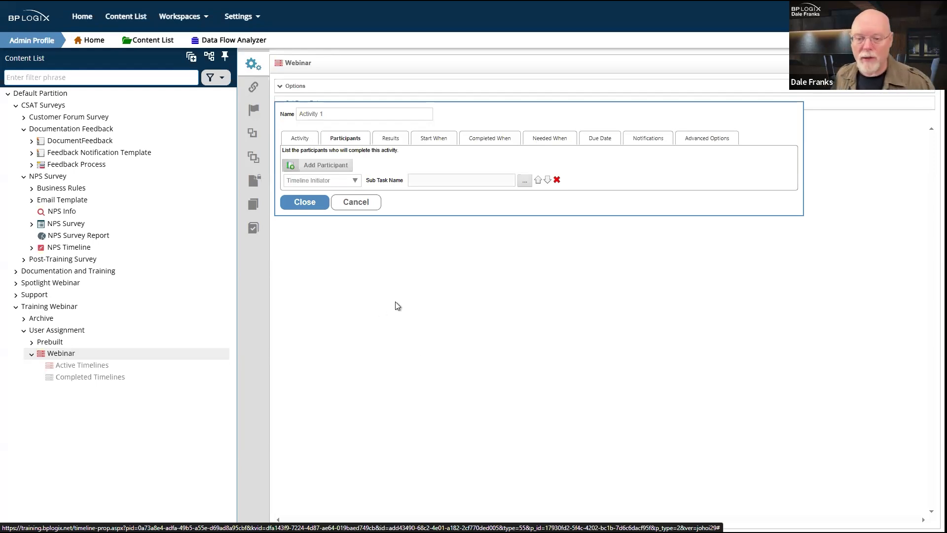
# Step: Review the Activity and Results tabs, then create a Start When condition with one blank row
pyautogui.click(312, 142)
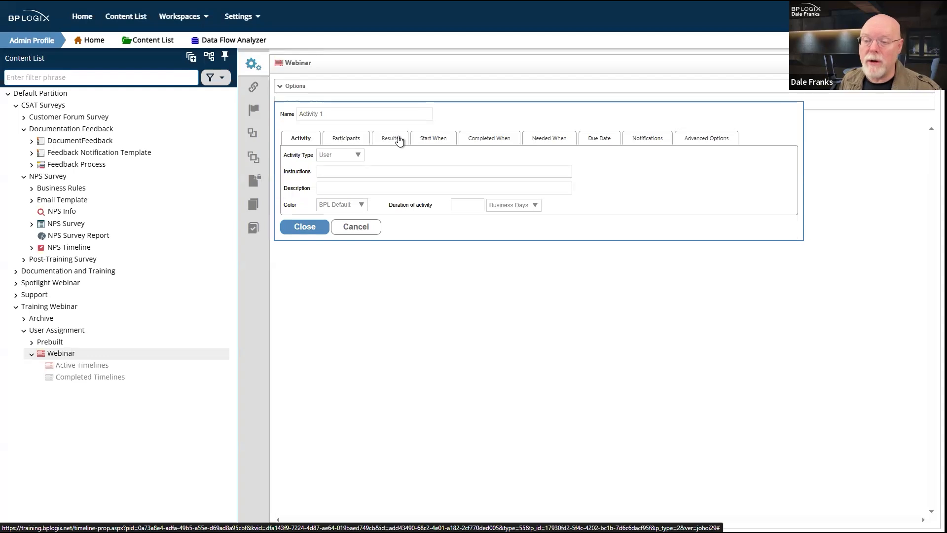
pyautogui.click(399, 141)
pyautogui.click(438, 141)
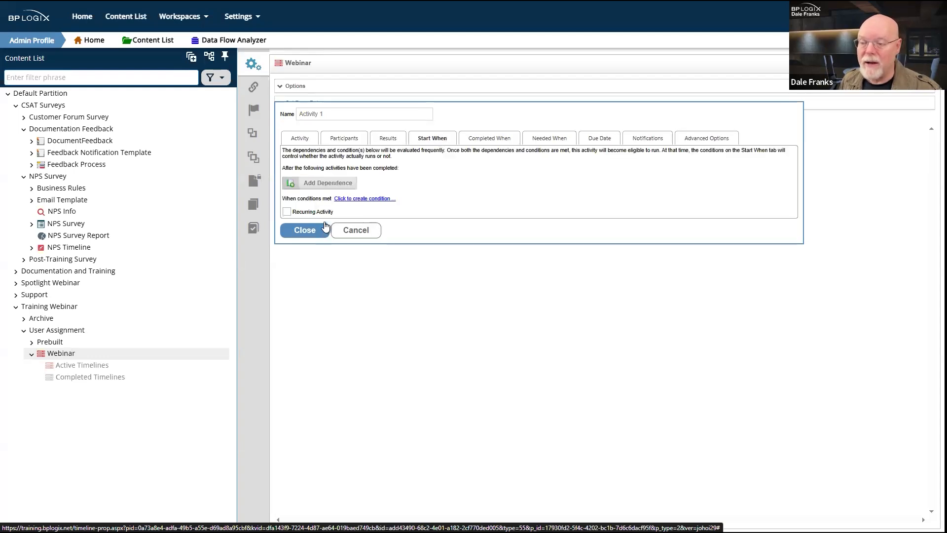
pyautogui.click(367, 199)
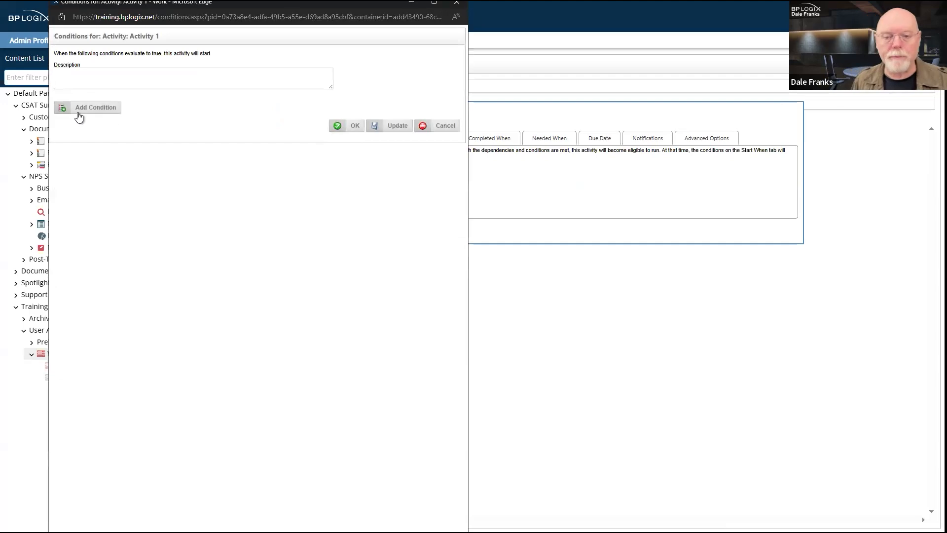
pyautogui.click(78, 117)
# Step: Open Choose System Variable for Activity 1's start condition and browse Process > Timeline Activity variables
pyautogui.click(209, 112)
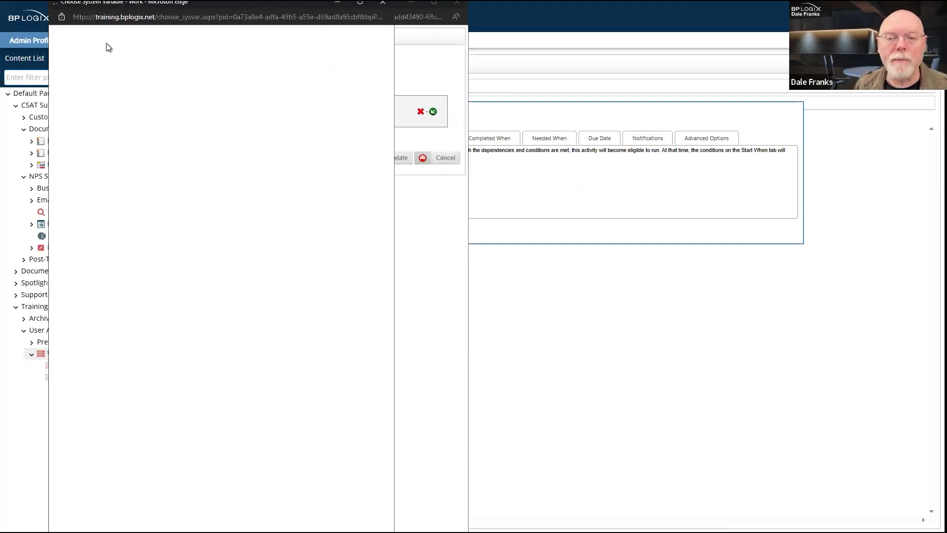
pyautogui.click(80, 58)
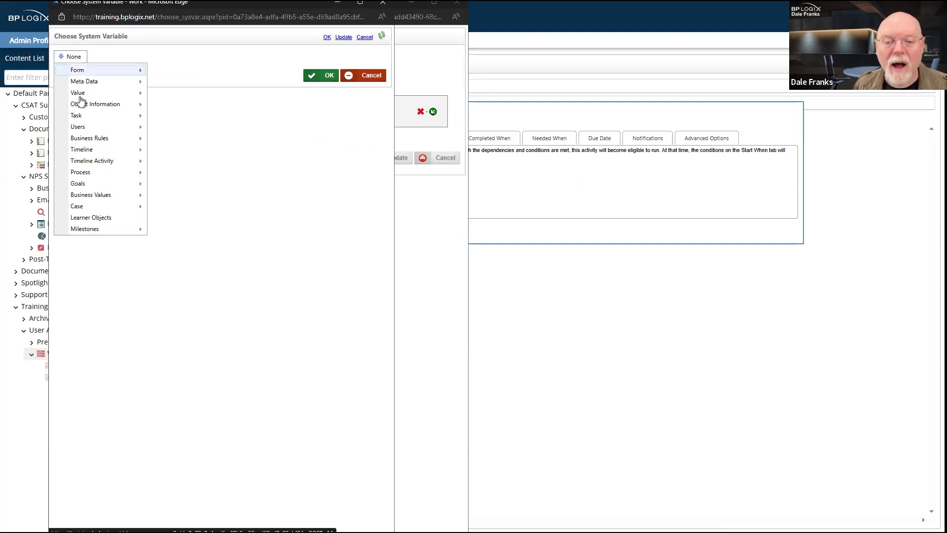
pyautogui.moveTo(76, 162)
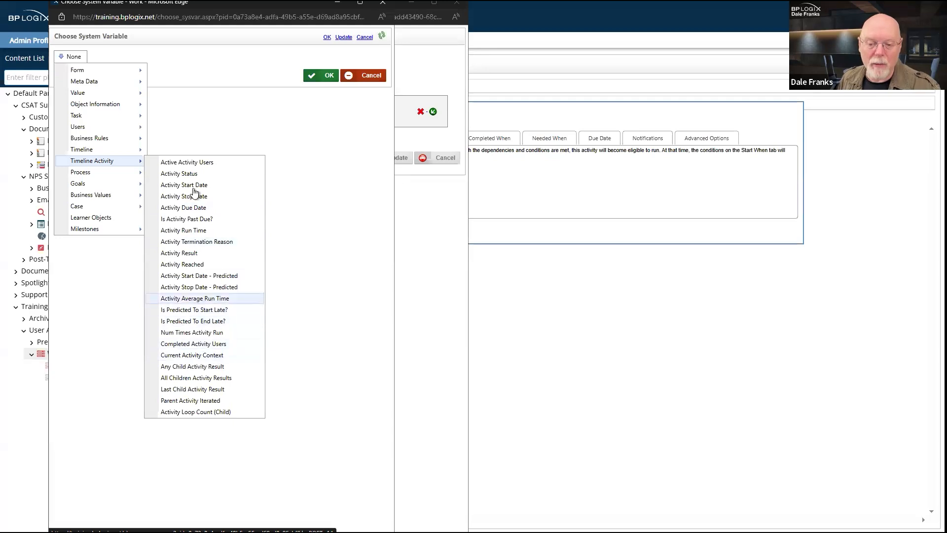
pyautogui.moveTo(101, 174)
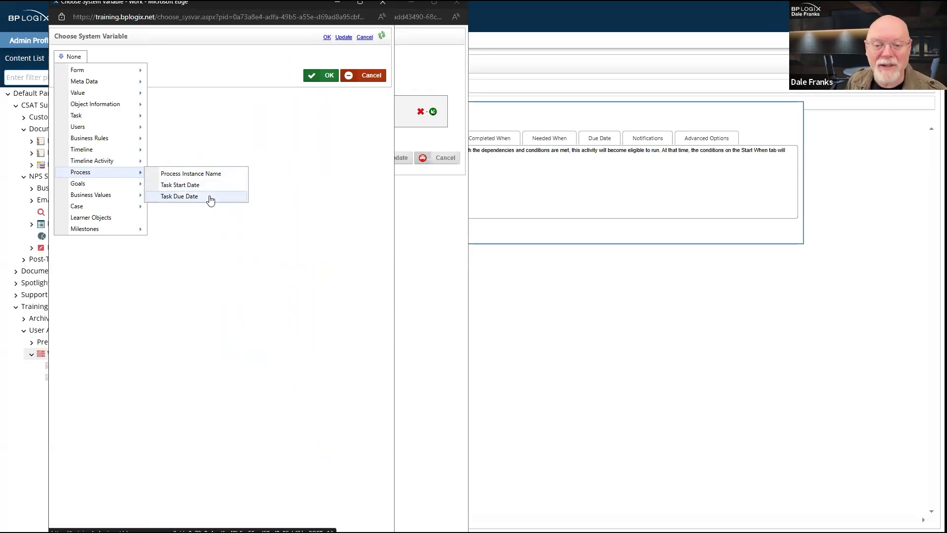
pyautogui.moveTo(133, 163)
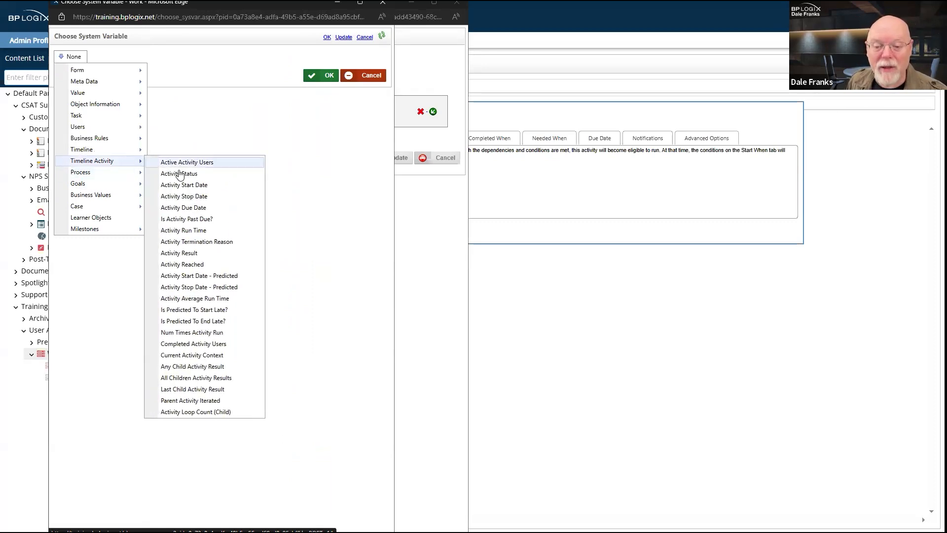
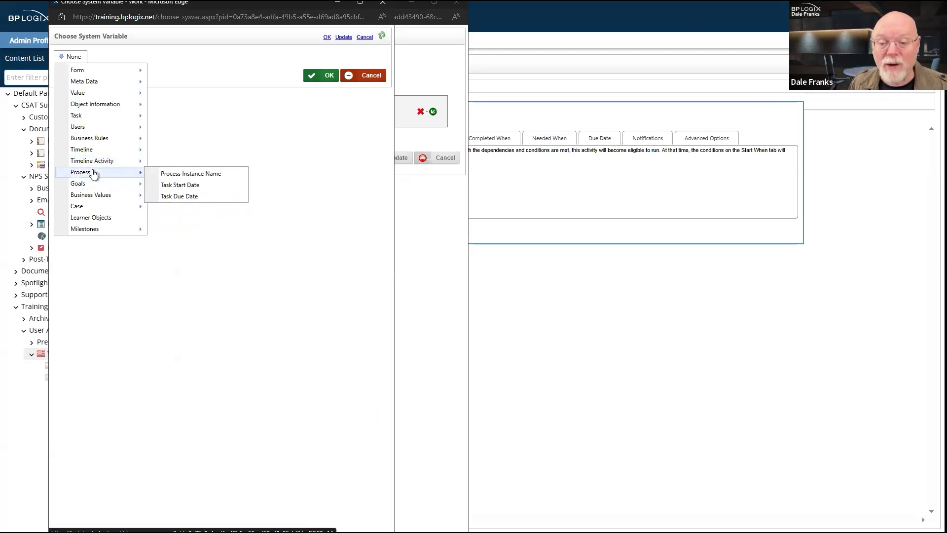
# Step: Close the variable chooser, Conditions and Activity 1 windows, then expand the Webinar timeline's Options
pyautogui.click(383, 3)
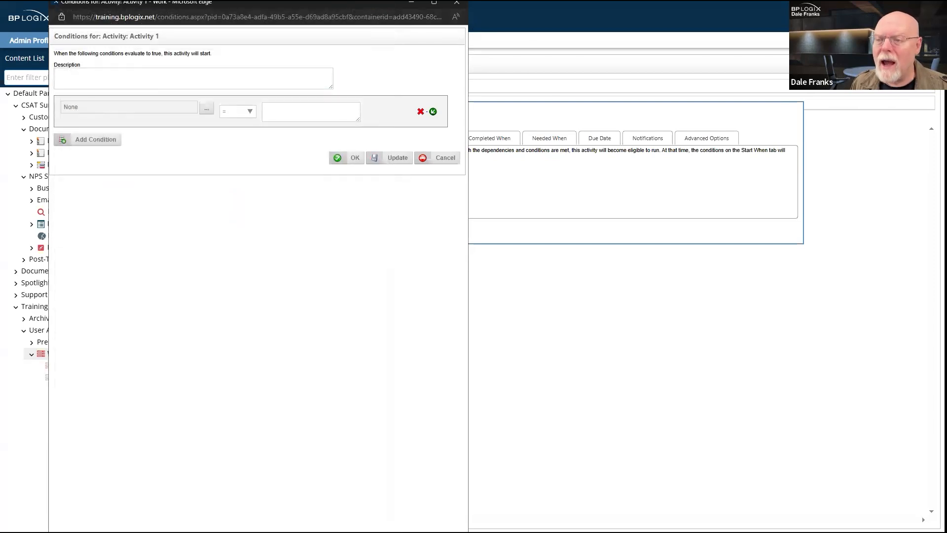
pyautogui.click(457, 5)
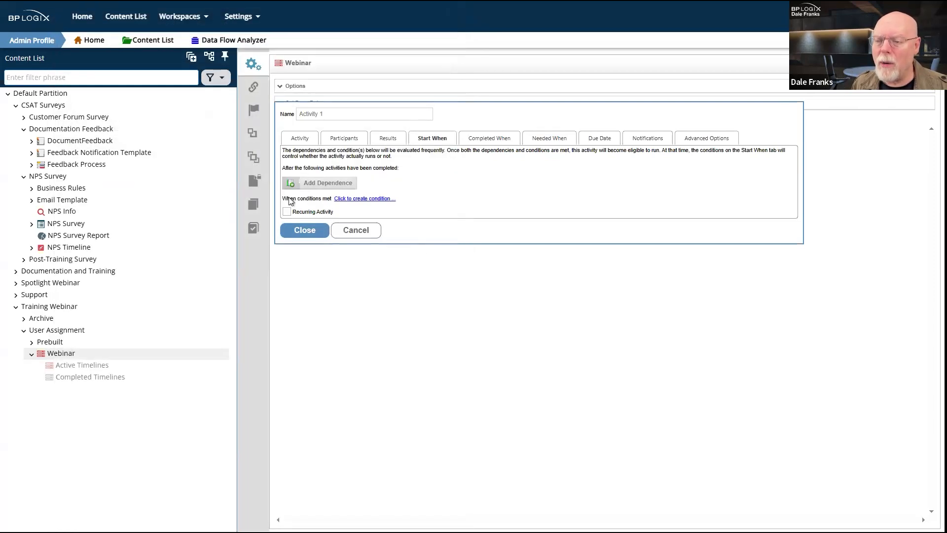
pyautogui.click(307, 231)
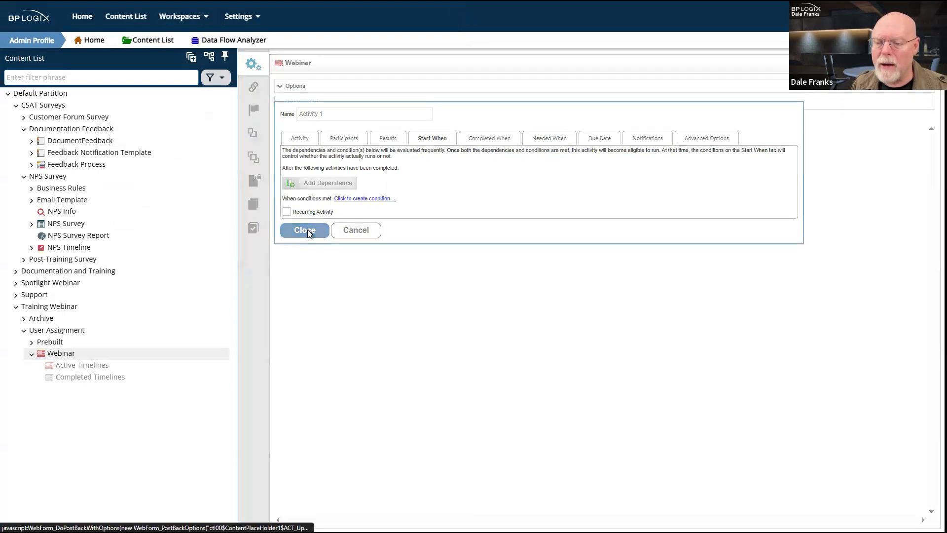
pyautogui.click(295, 88)
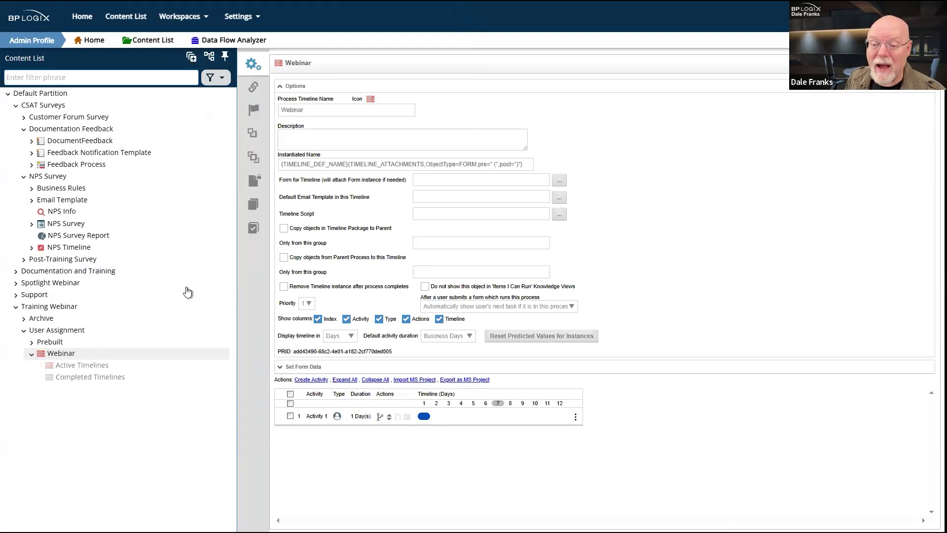
# Step: Leave the timeline without saving and open Prebuilt / Anonymous User / Anonymous User Assignment via Email
pyautogui.click(39, 344)
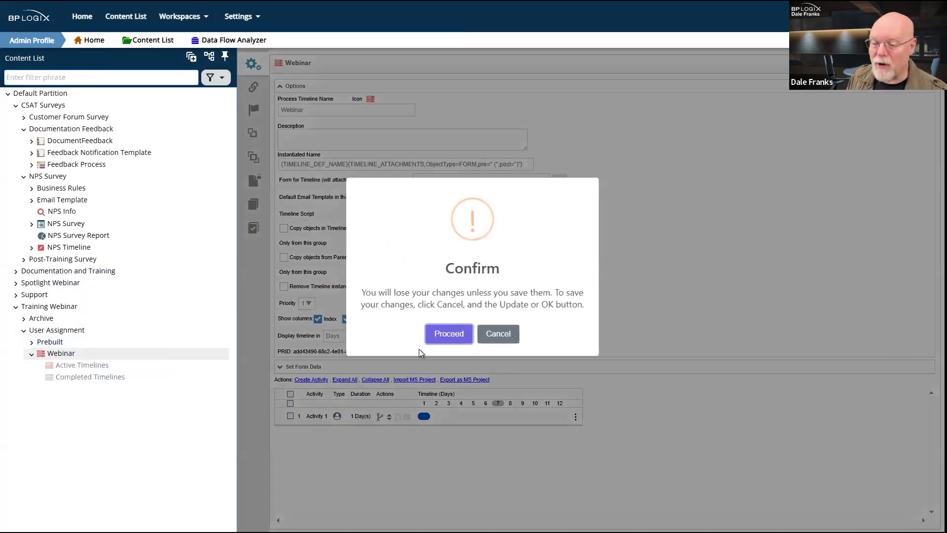
pyautogui.click(449, 333)
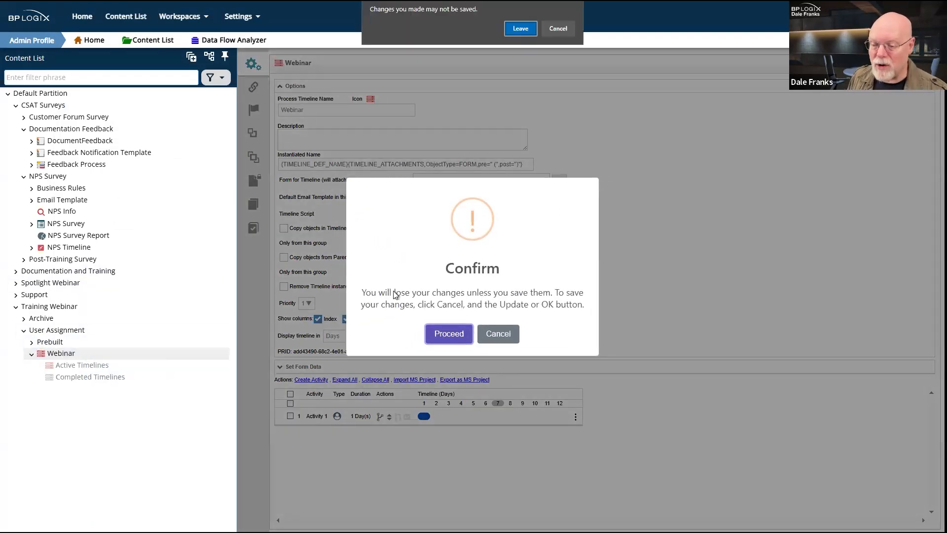
pyautogui.click(521, 28)
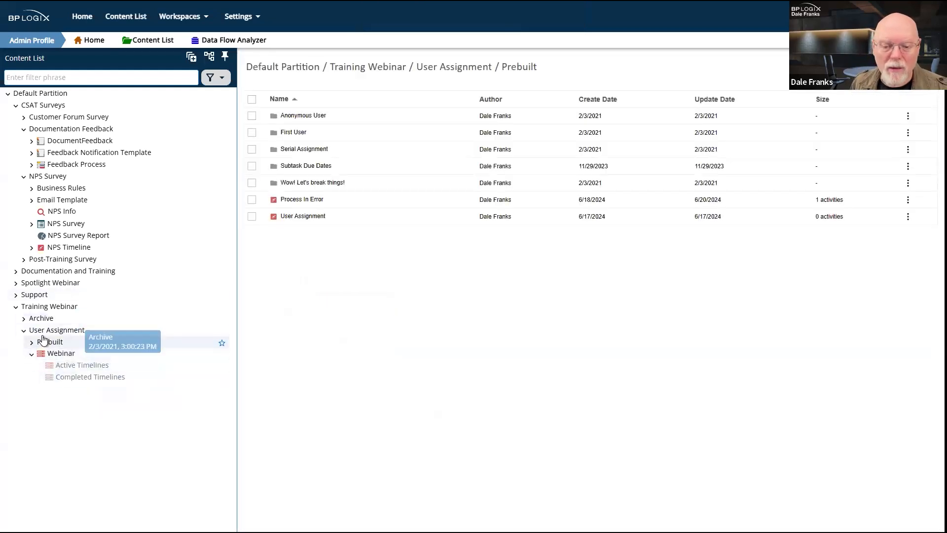
pyautogui.click(311, 117)
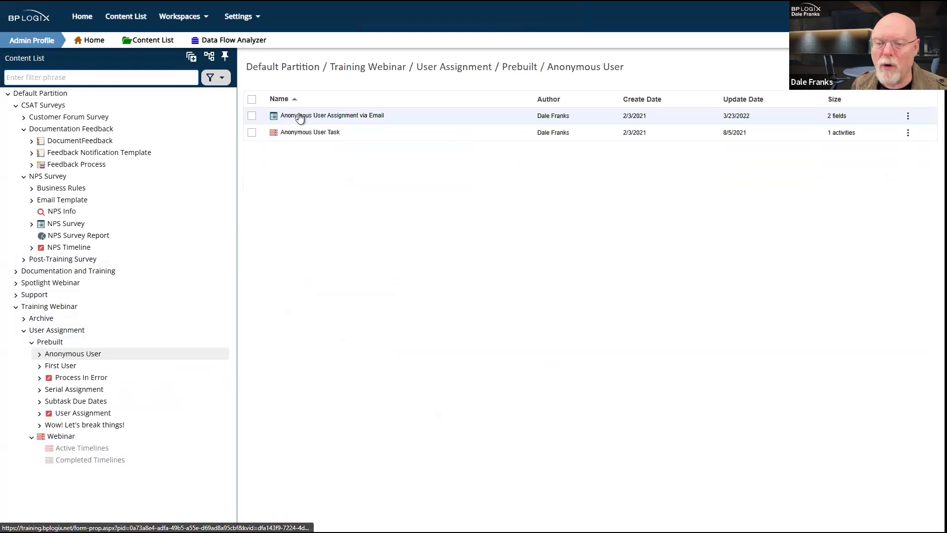
pyautogui.click(300, 117)
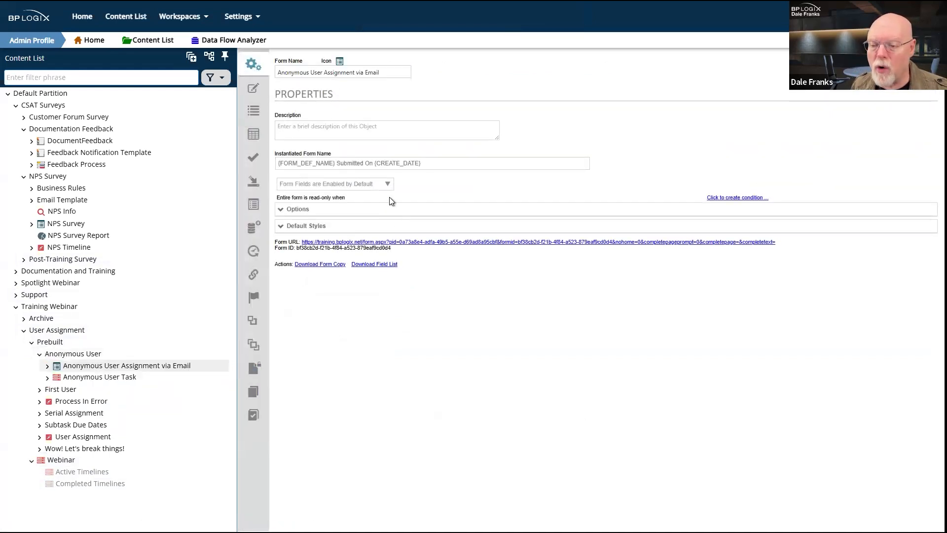
pyautogui.click(731, 198)
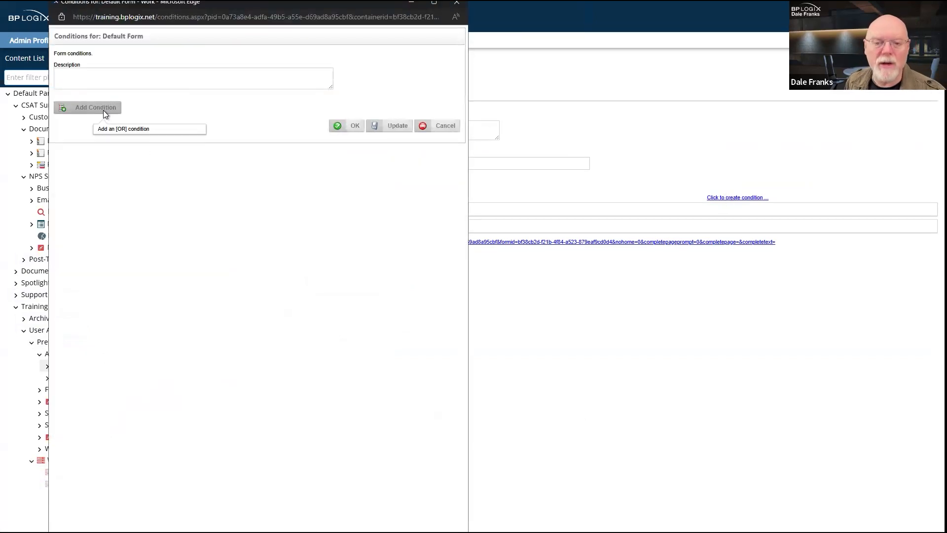
pyautogui.click(104, 109)
pyautogui.click(207, 109)
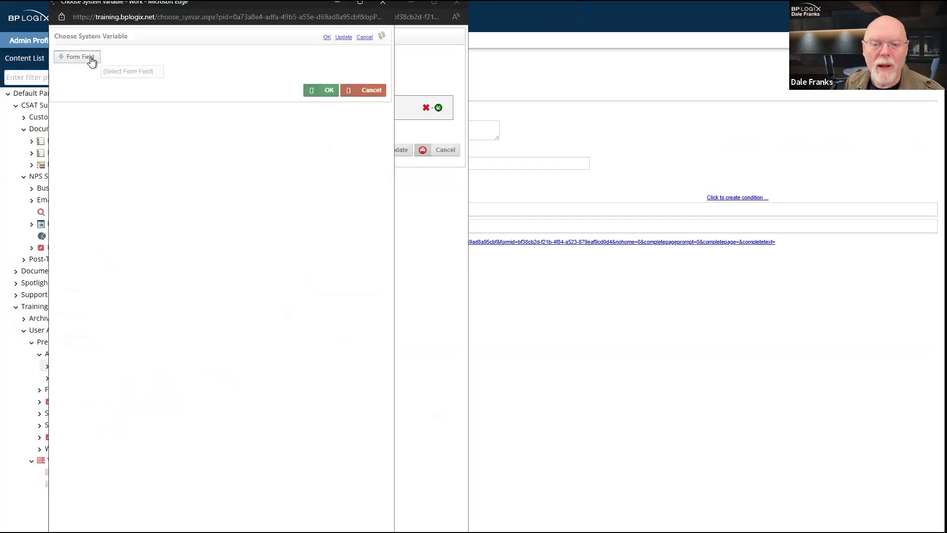
pyautogui.click(89, 58)
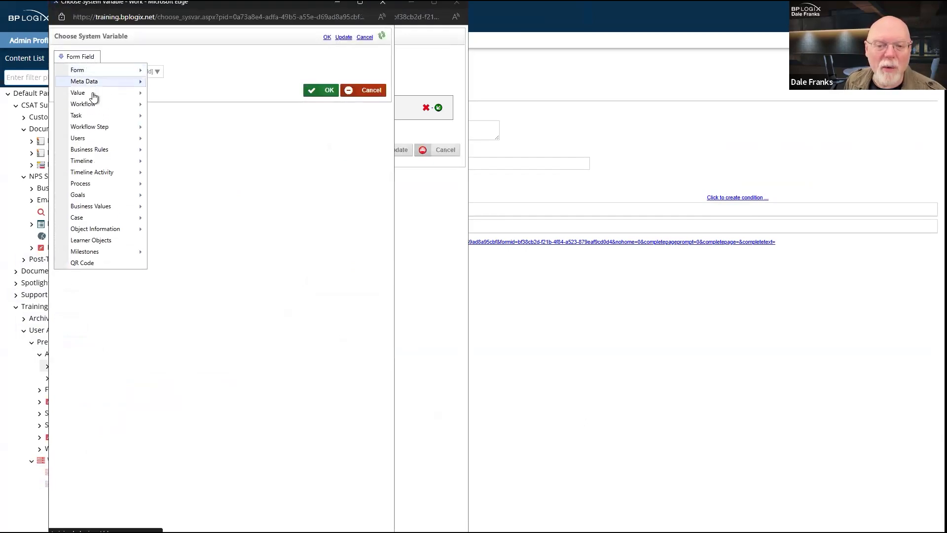
pyautogui.moveTo(87, 184)
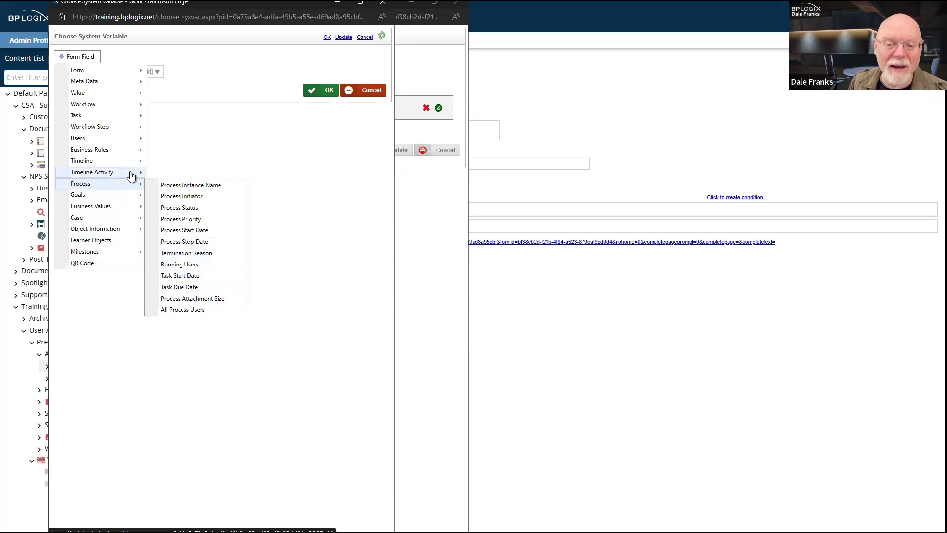
pyautogui.moveTo(132, 175)
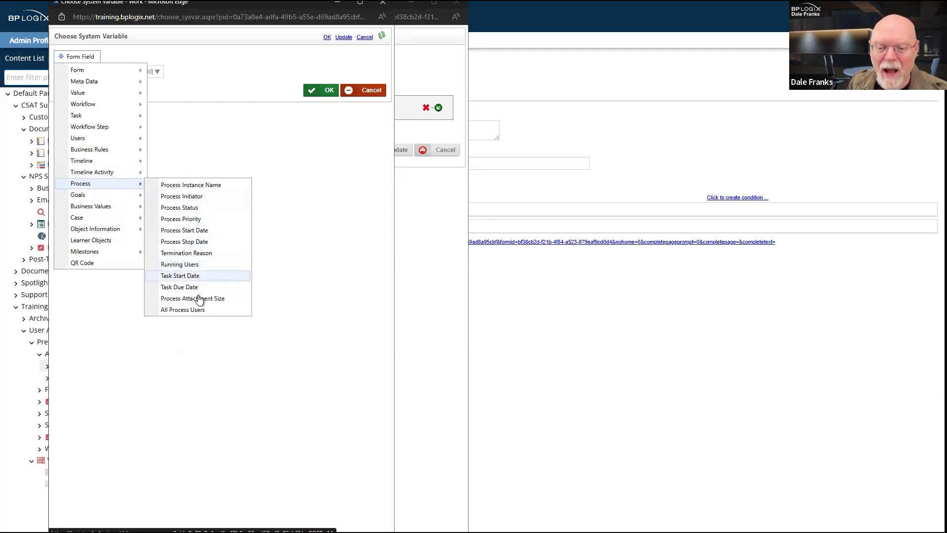
pyautogui.click(383, 2)
pyautogui.click(457, 5)
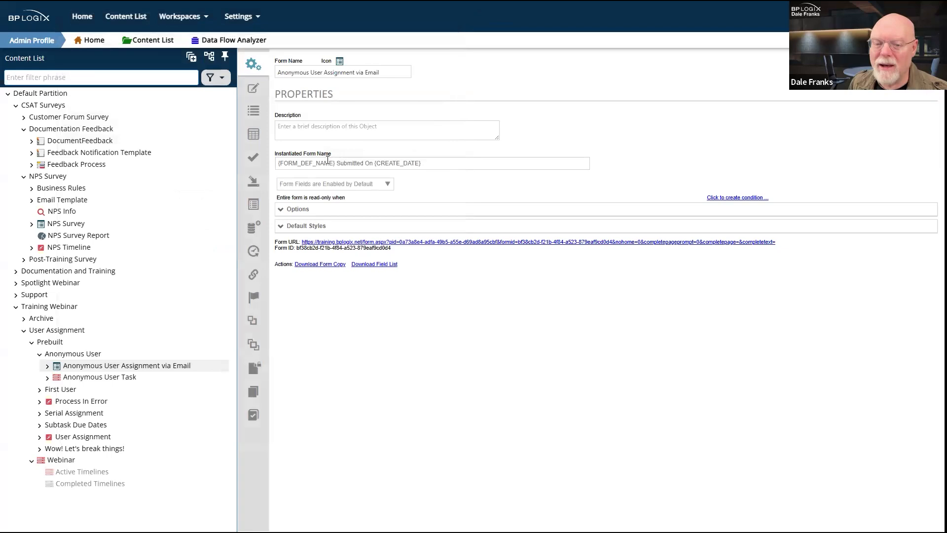
# Step: Open the NPS Info knowledge view's Configure and then Filter settings
pyautogui.click(58, 212)
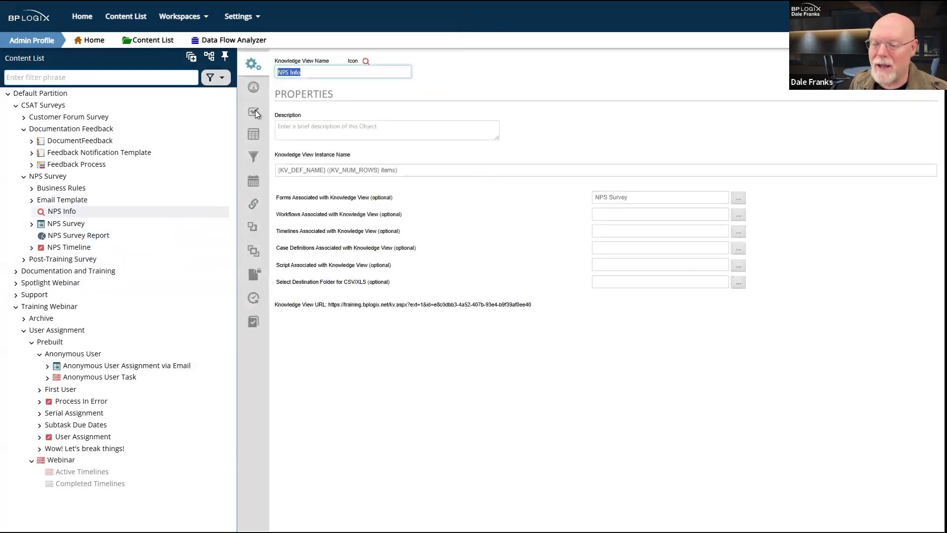
pyautogui.click(253, 88)
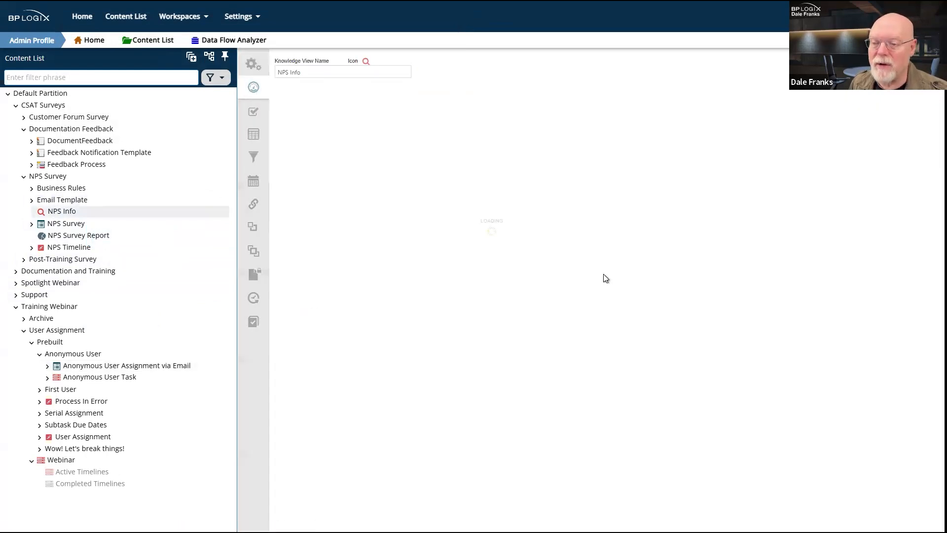
pyautogui.click(254, 157)
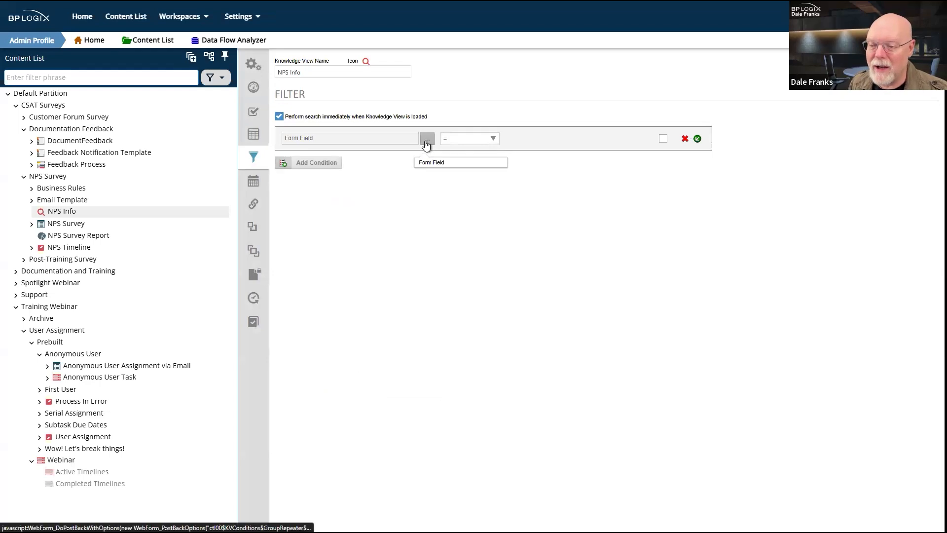
# Step: Browse the system variable categories in the filter condition's variable chooser
pyautogui.click(427, 142)
pyautogui.click(93, 61)
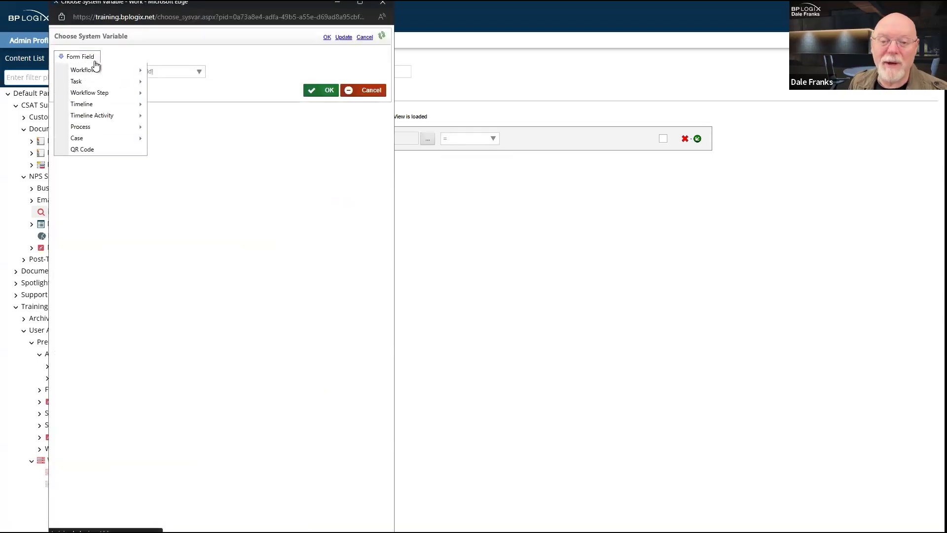
pyautogui.moveTo(94, 118)
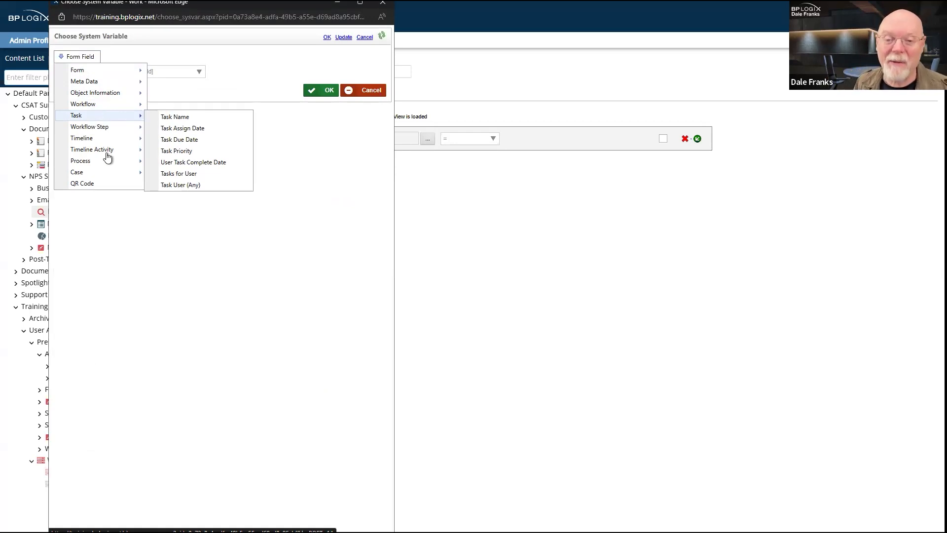
pyautogui.moveTo(82, 120)
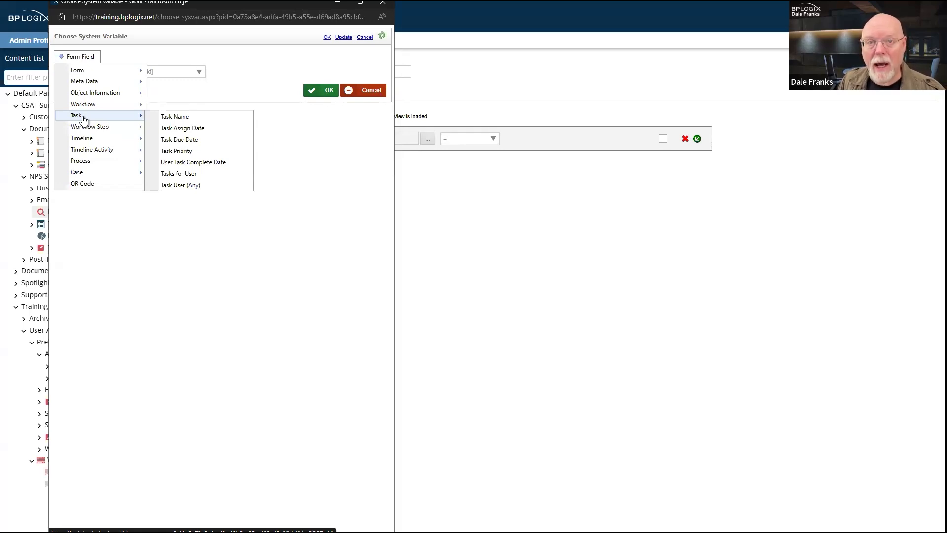
pyautogui.moveTo(97, 148)
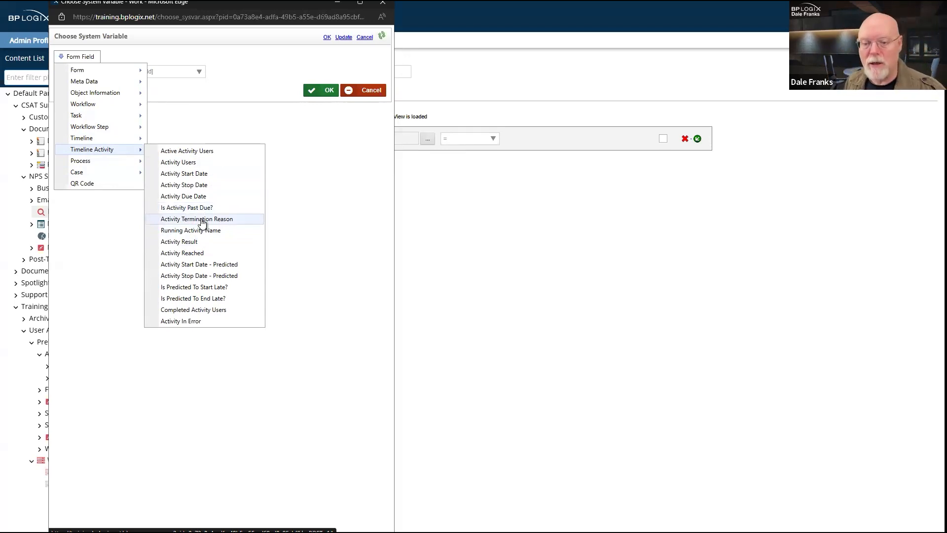
pyautogui.moveTo(111, 117)
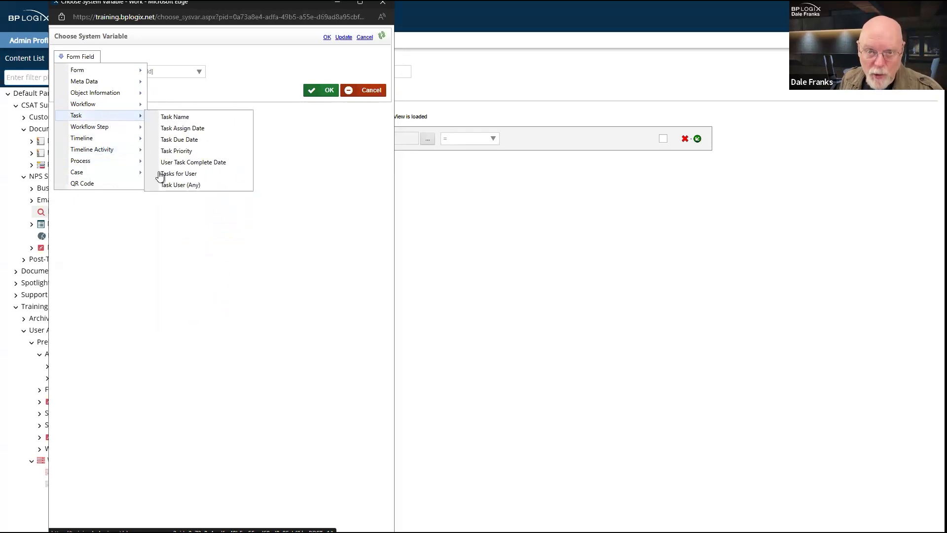
# Step: Close the variable chooser and delete the empty filter condition, confirming the removal
pyautogui.click(385, 9)
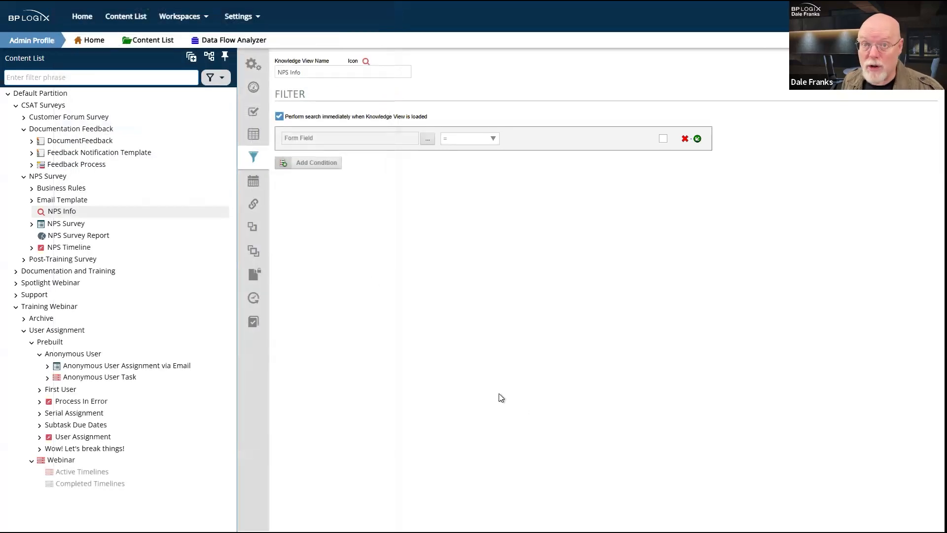
pyautogui.click(685, 139)
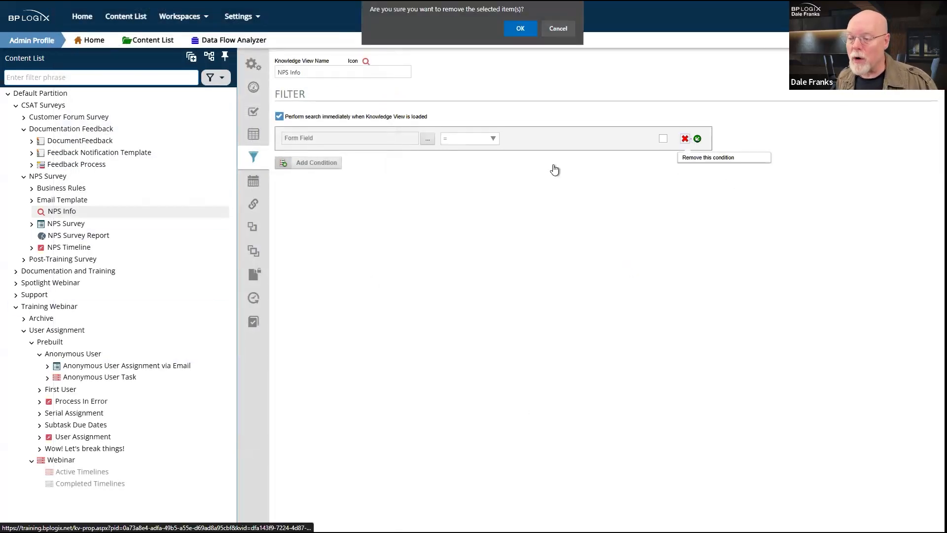
pyautogui.click(520, 28)
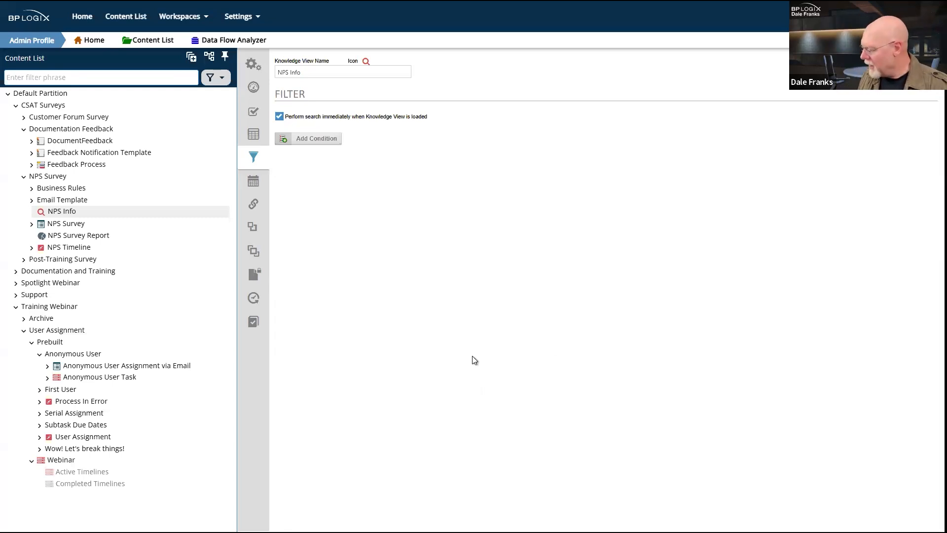
# Step: On the Webinar timeline, change Activity 1's participant type to Groups
pyautogui.click(68, 464)
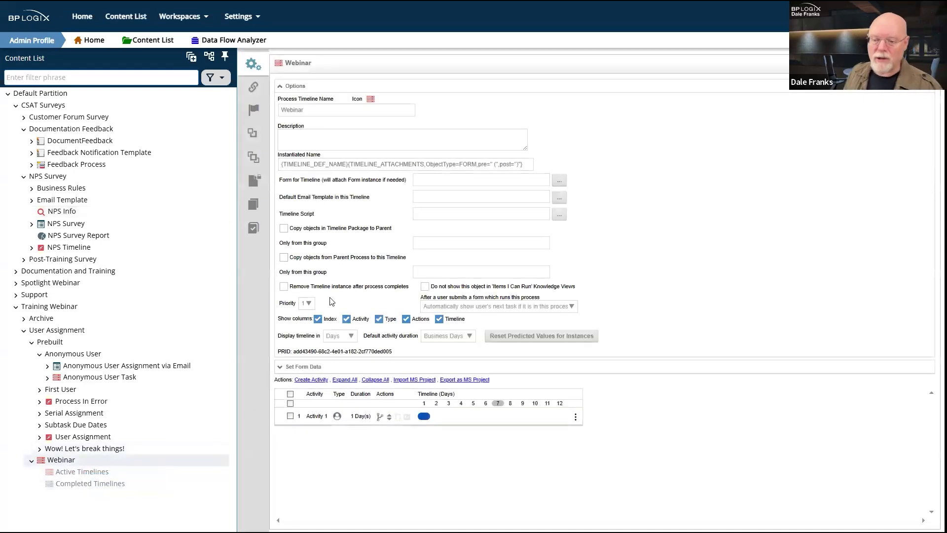
pyautogui.click(295, 86)
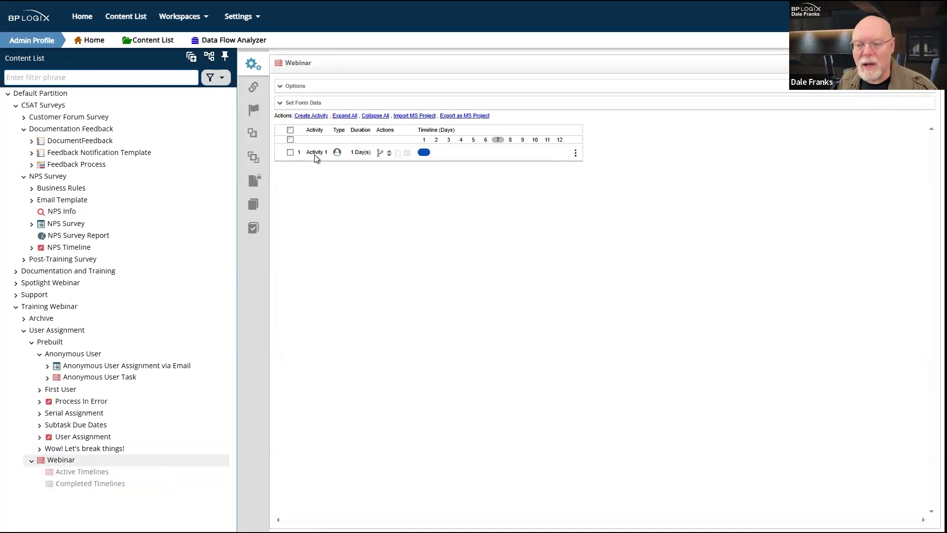
pyautogui.click(321, 155)
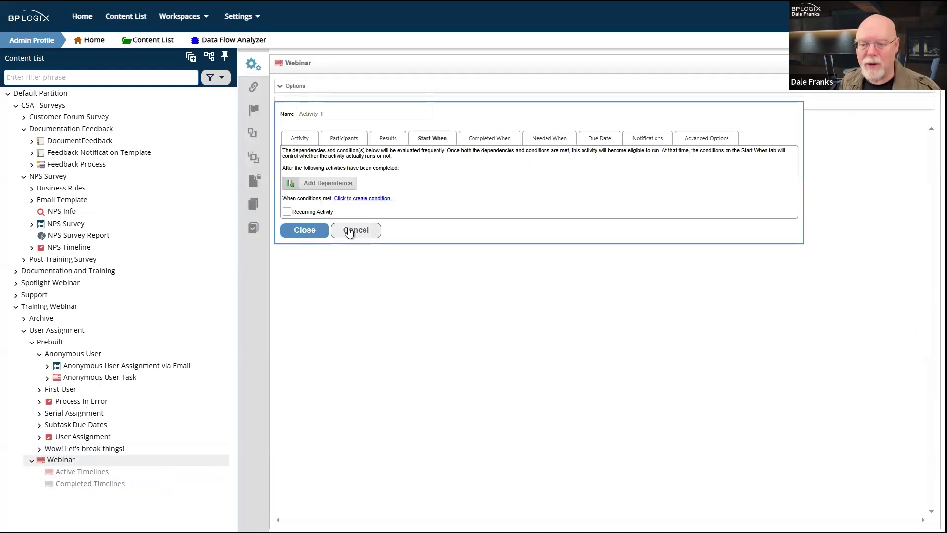
pyautogui.click(339, 141)
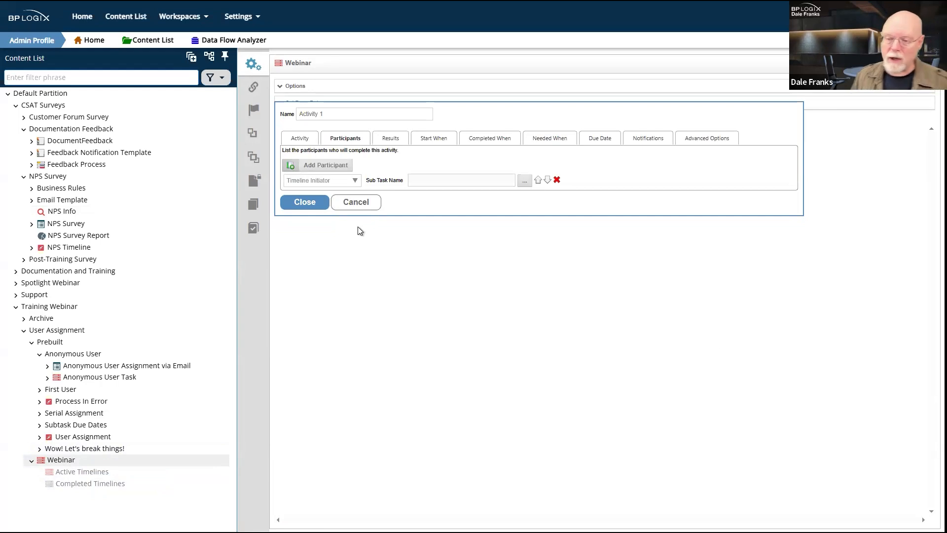
pyautogui.click(356, 180)
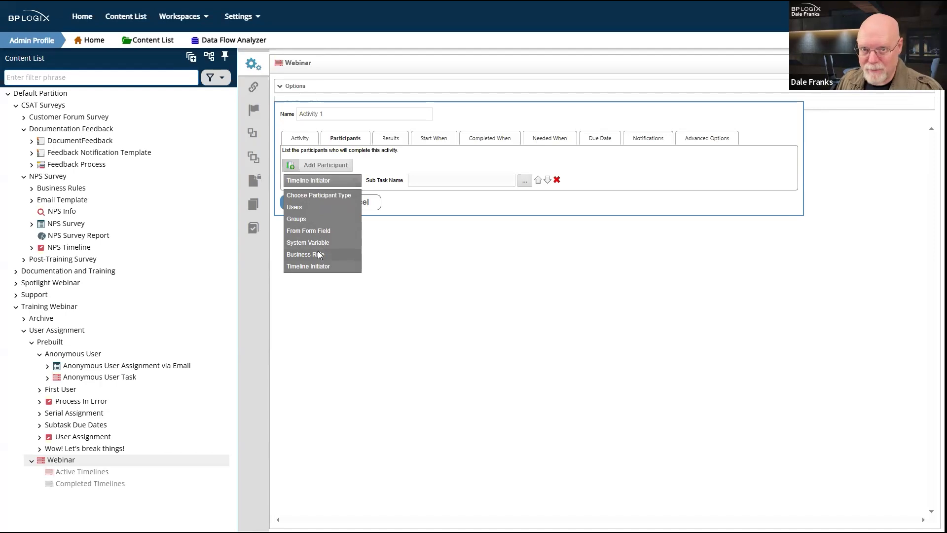
pyautogui.click(306, 218)
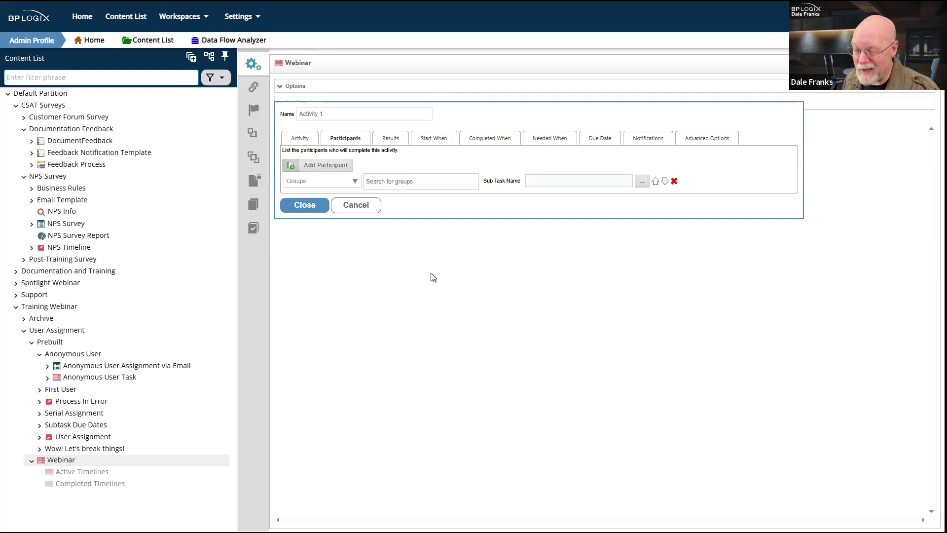
# Step: Try searching for a group for the participant twice, dismissing the empty search each time
pyautogui.click(400, 182)
pyautogui.click(435, 286)
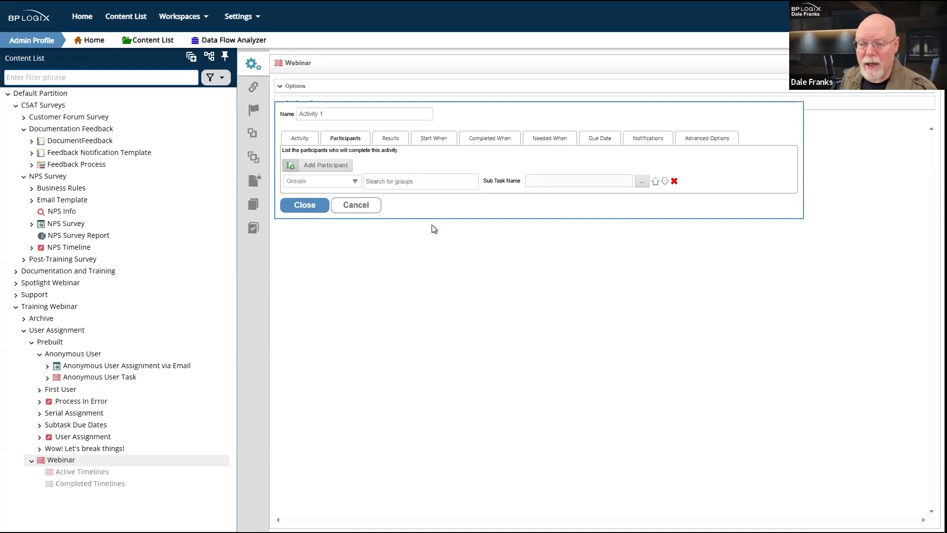
pyautogui.click(439, 185)
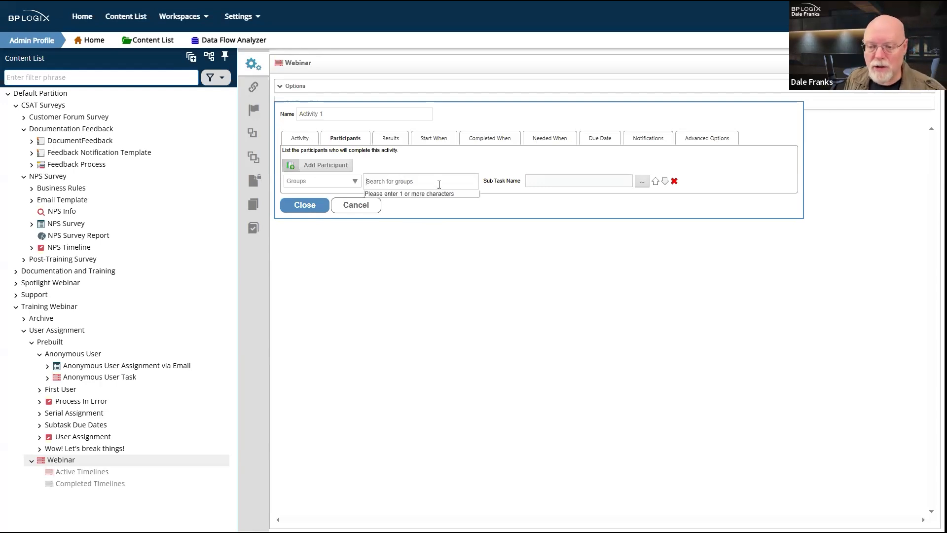
pyautogui.click(427, 288)
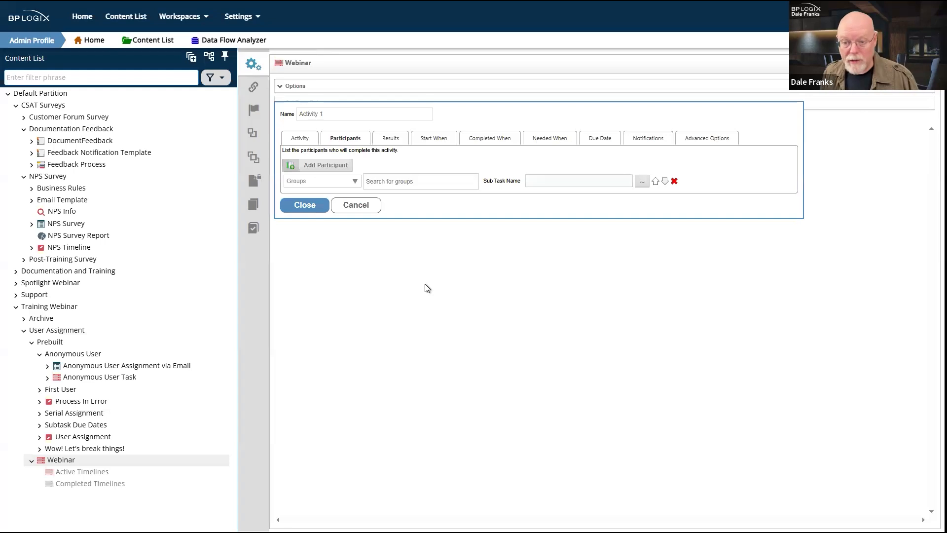
# Step: Go to User Administration without saving the timeline and open the Deans group from Groups
pyautogui.click(252, 19)
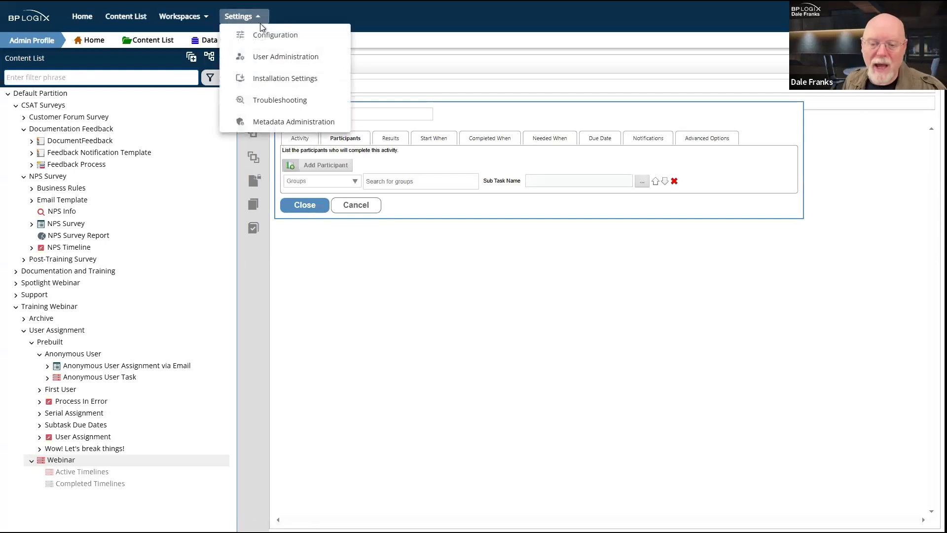
pyautogui.click(291, 58)
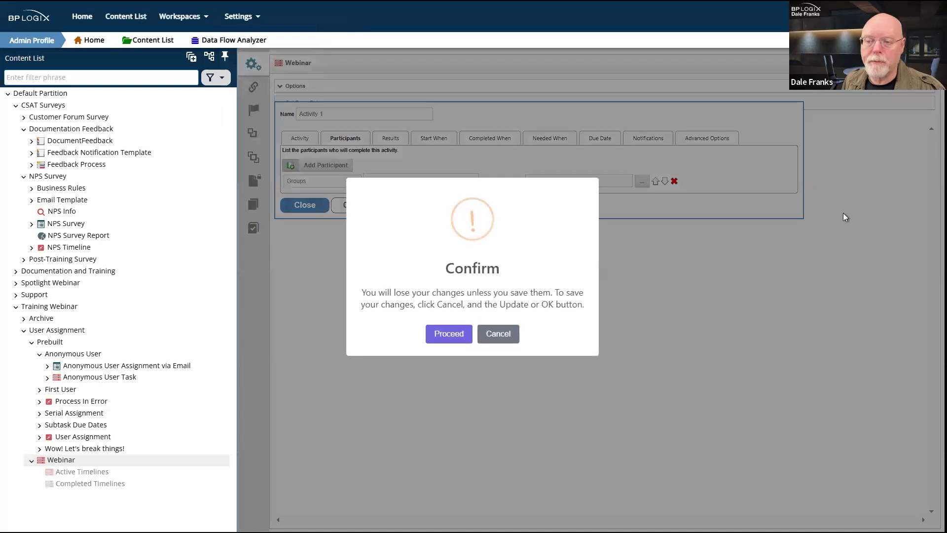
pyautogui.click(454, 335)
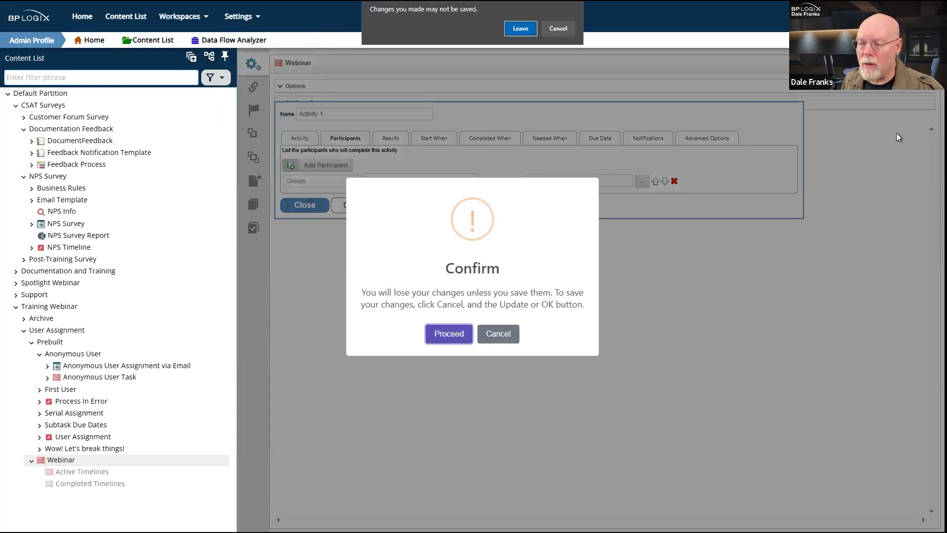
pyautogui.click(521, 29)
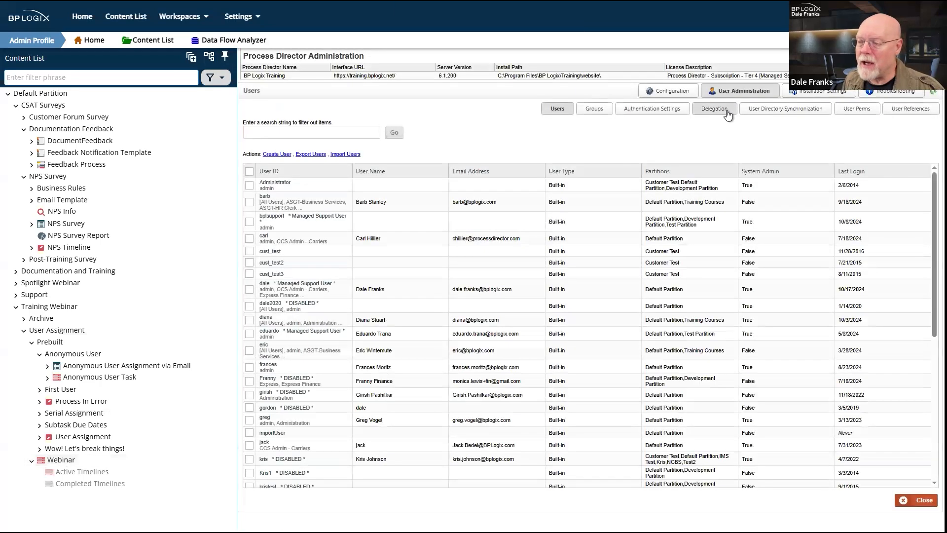
pyautogui.click(594, 108)
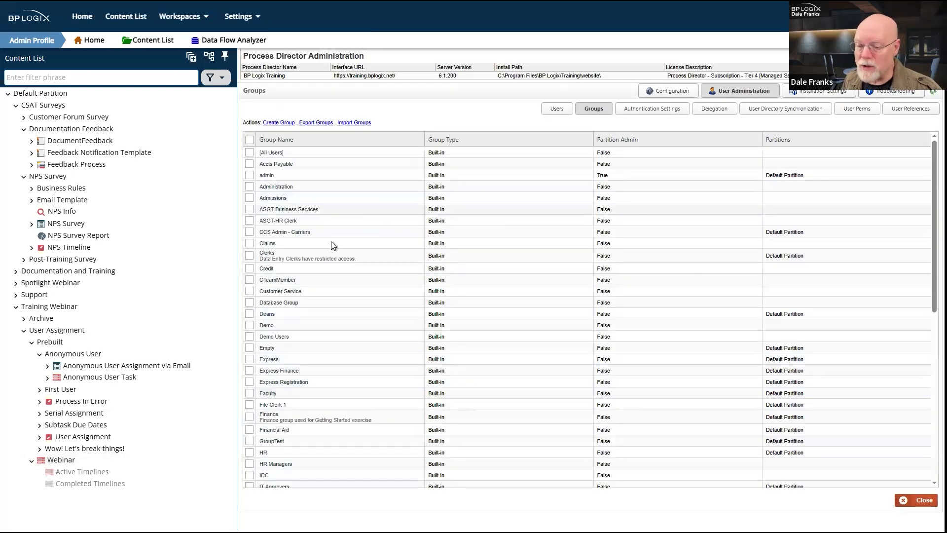
pyautogui.click(266, 314)
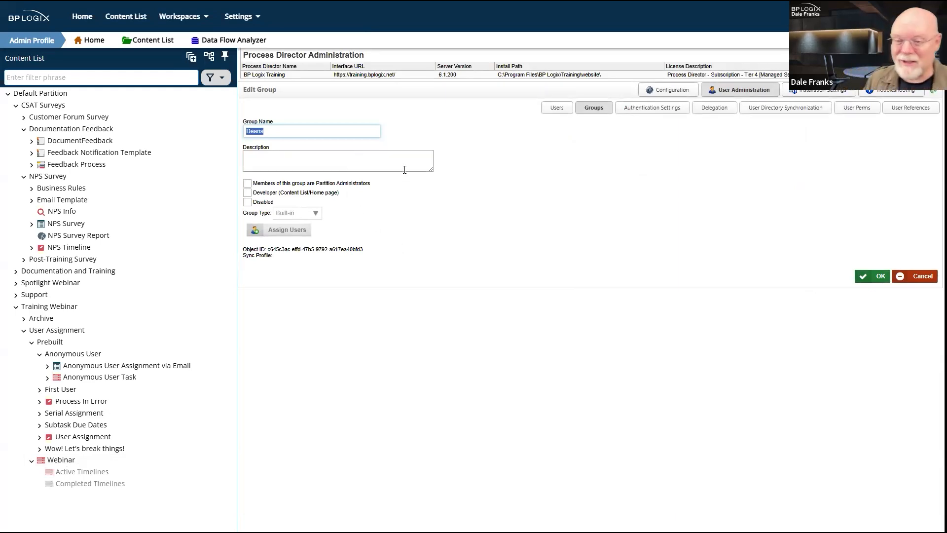
# Step: Assign a user to the Deans group through the member chooser
pyautogui.click(286, 231)
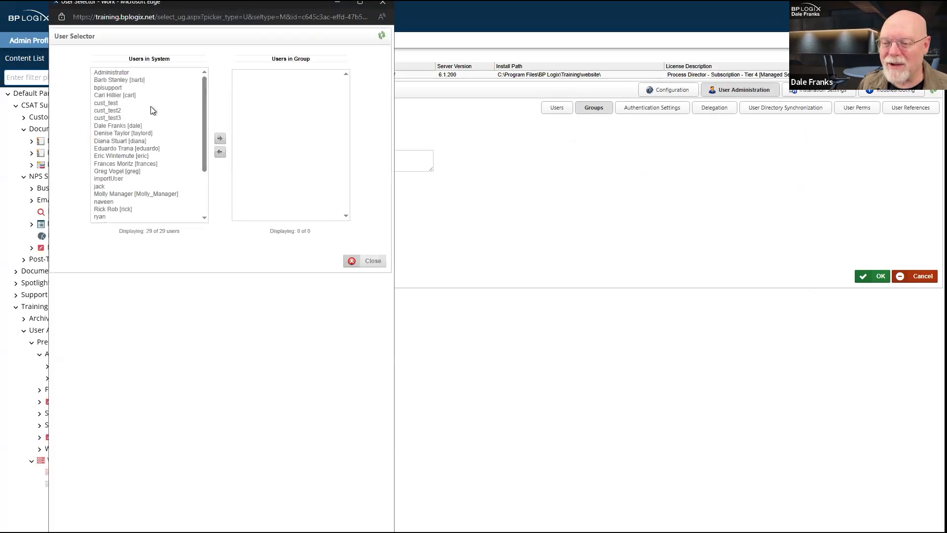
pyautogui.doubleClick(115, 81)
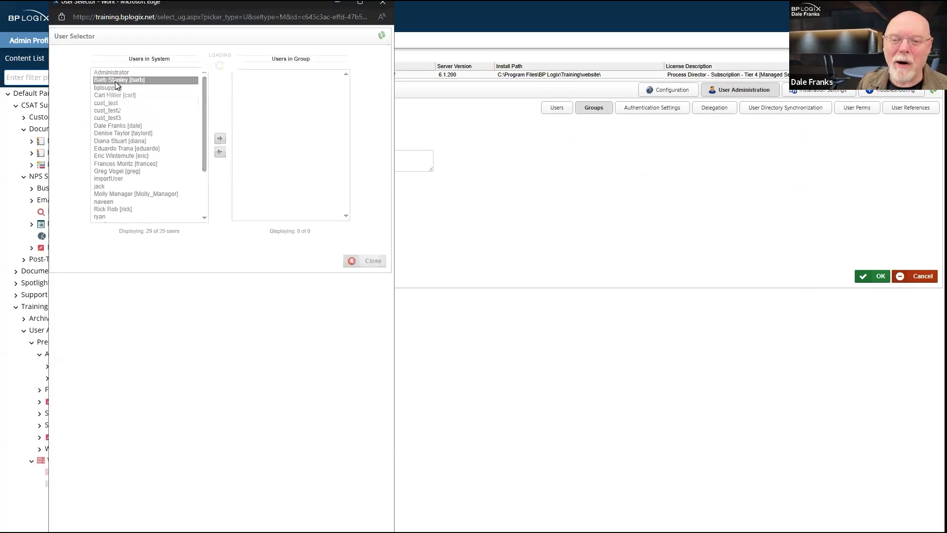
pyautogui.click(372, 267)
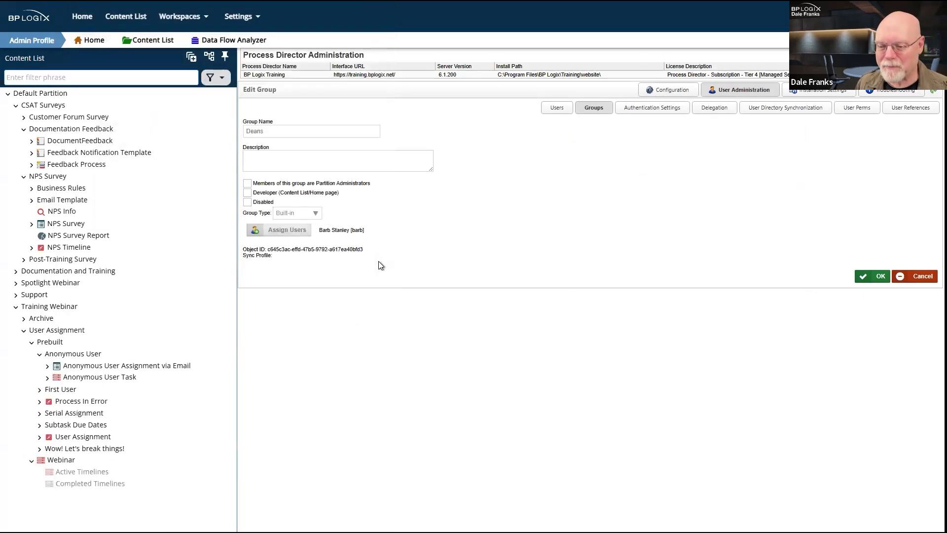
pyautogui.moveTo(377, 235); pyautogui.dragTo(319, 231)
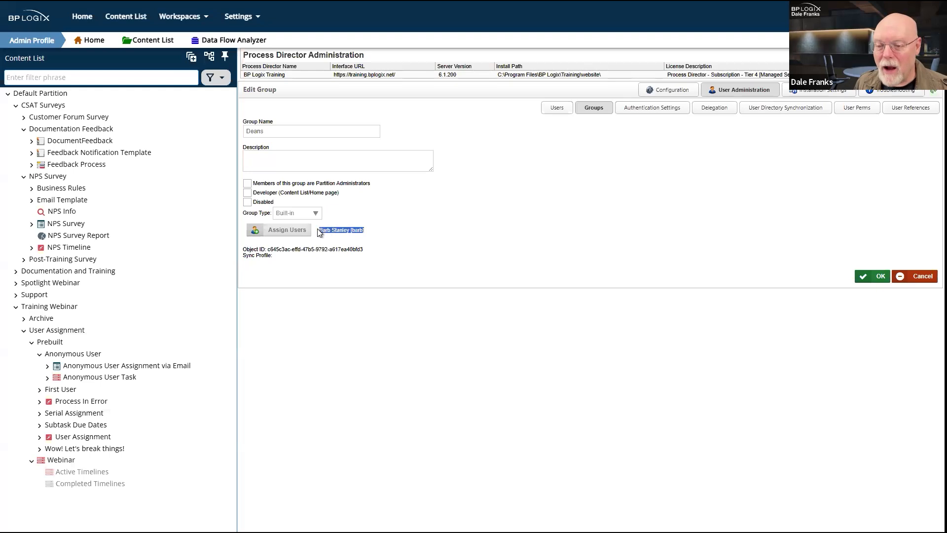
pyautogui.click(454, 318)
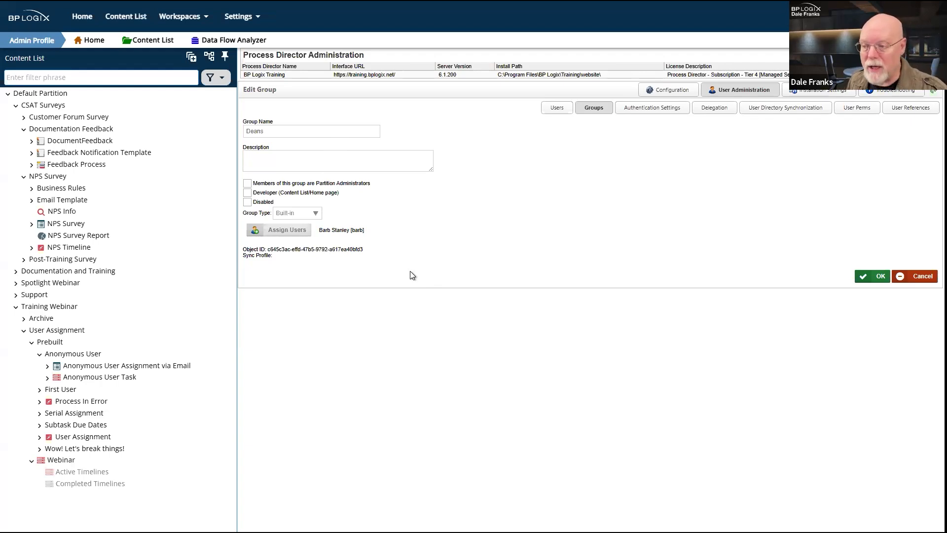
# Step: Replace that member with a different user and save the Deans group
pyautogui.click(286, 229)
pyautogui.click(265, 72)
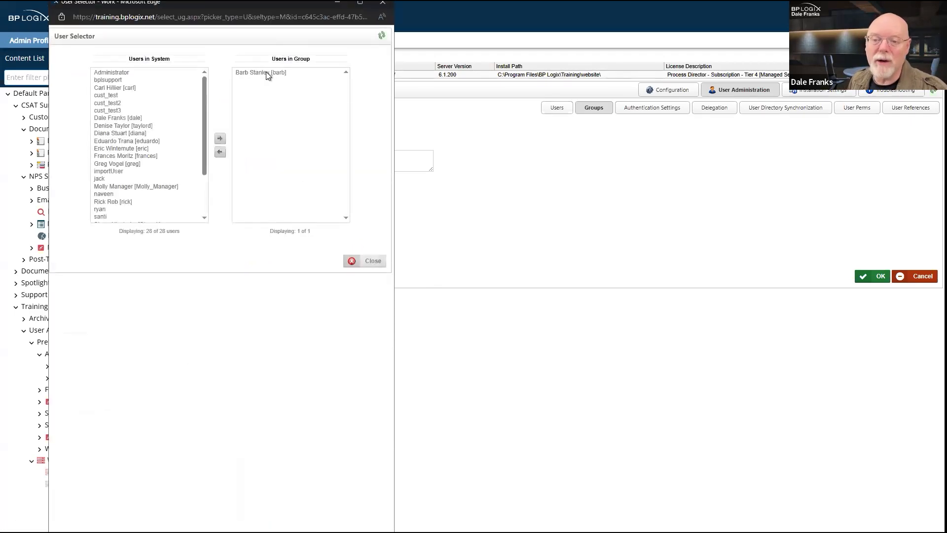
pyautogui.doubleClick(266, 72)
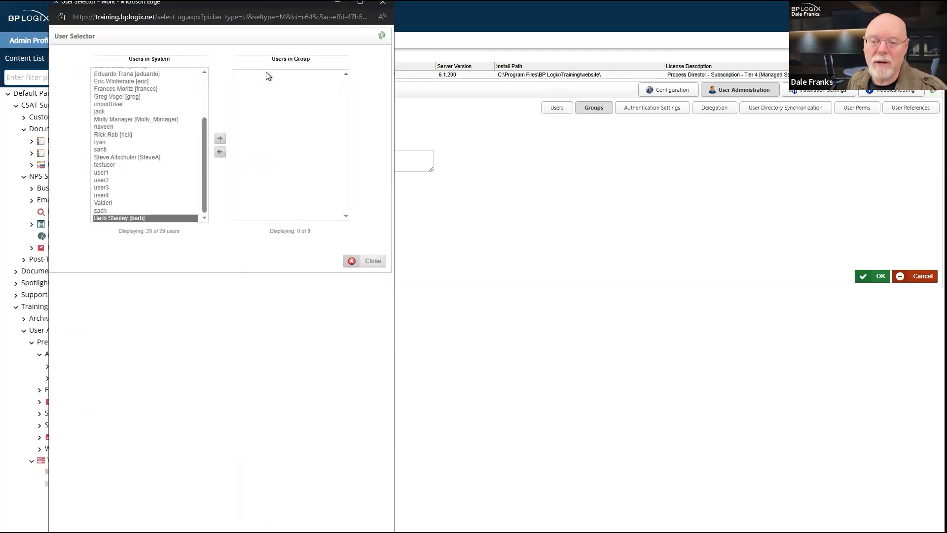
pyautogui.scroll(3, 128, 134)
pyautogui.click(127, 132)
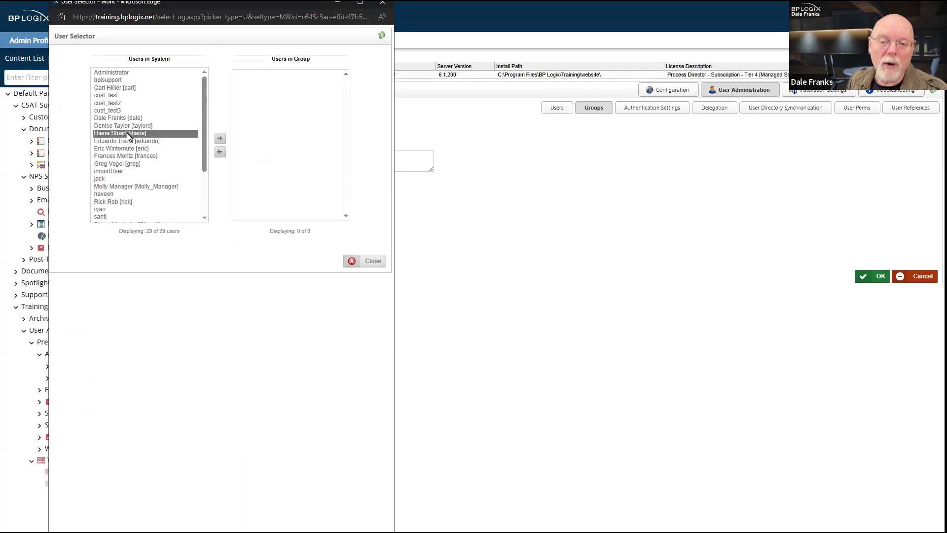
pyautogui.doubleClick(126, 132)
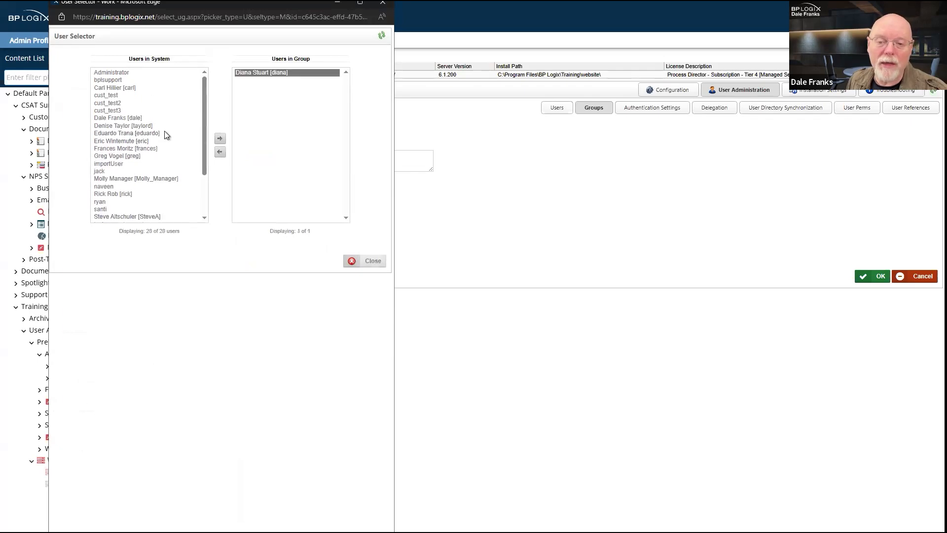
pyautogui.click(371, 264)
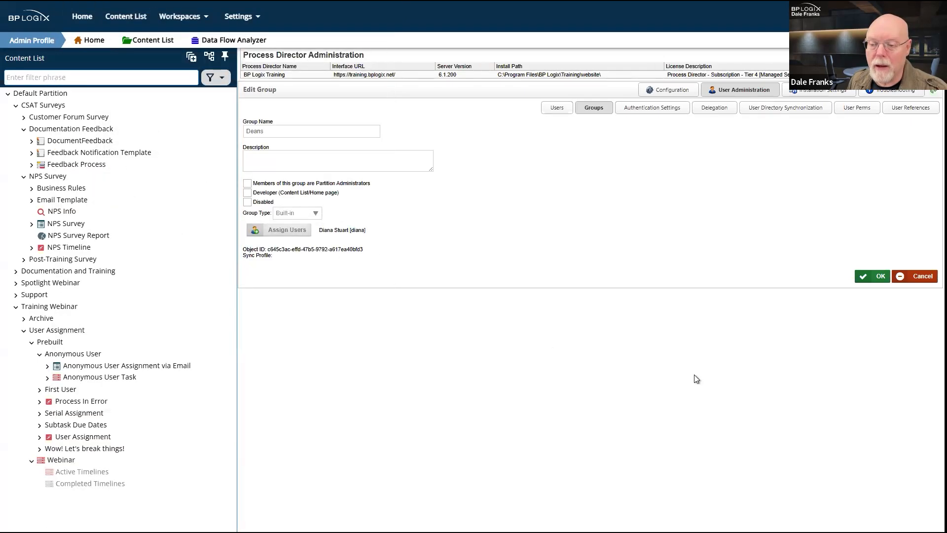
pyautogui.click(879, 277)
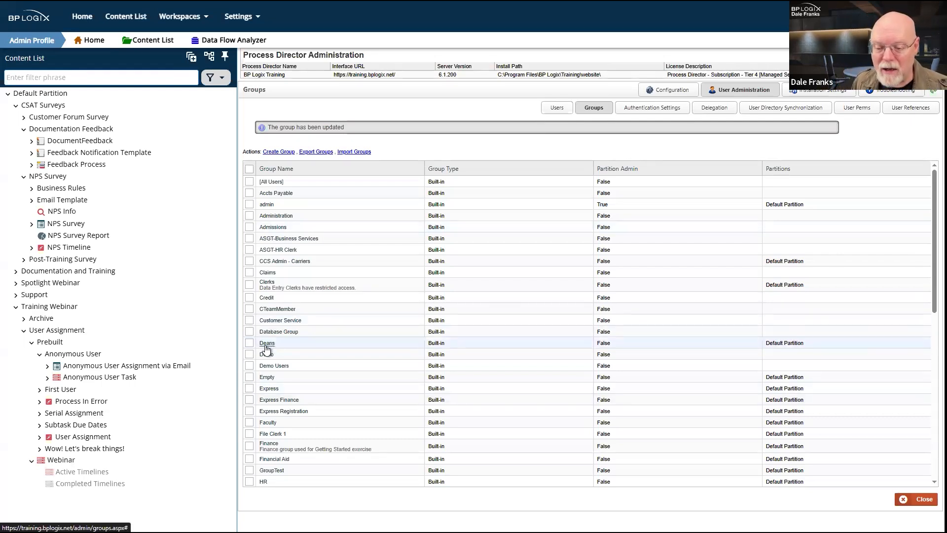
# Step: Scroll through the Groups list to check the updated Deans group
pyautogui.scroll(-5, 266, 347)
pyautogui.scroll(3, 265, 341)
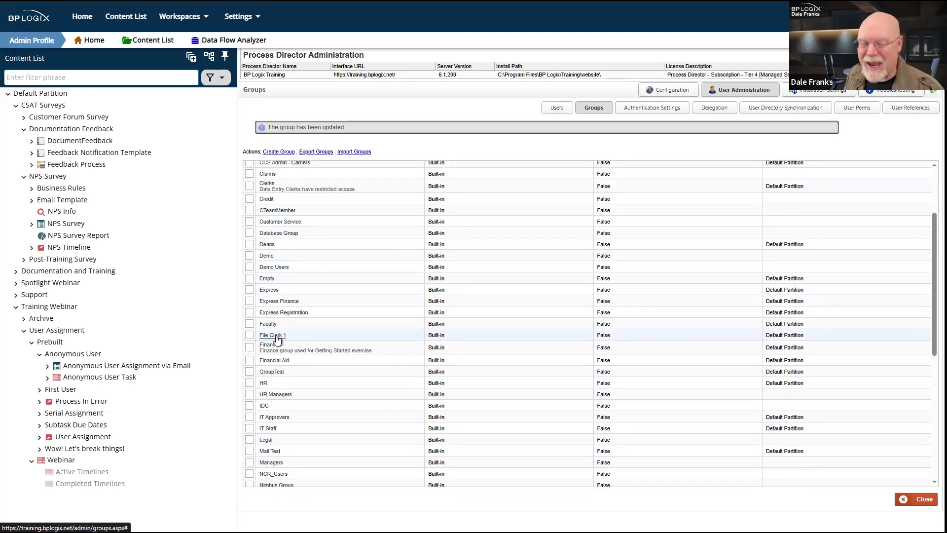
pyautogui.click(275, 335)
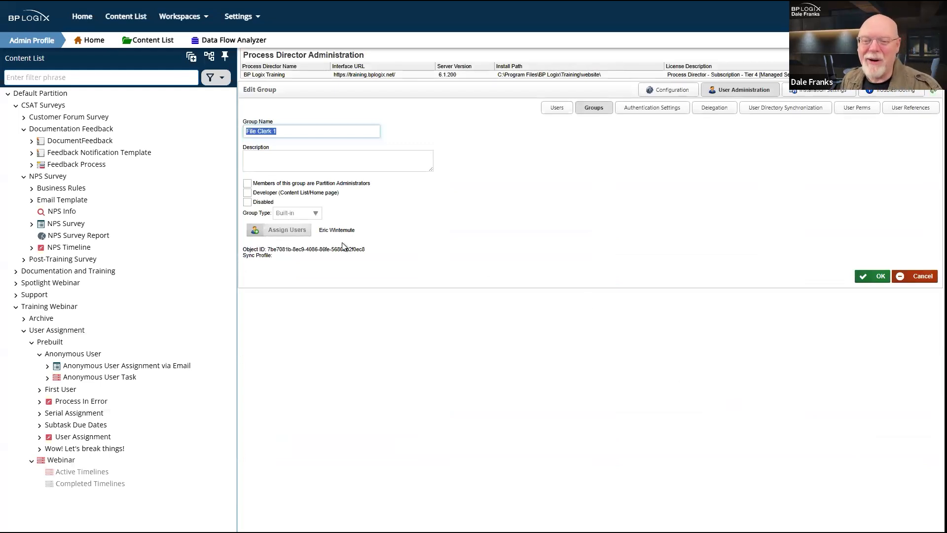
pyautogui.moveTo(357, 231); pyautogui.dragTo(317, 231)
pyautogui.click(478, 292)
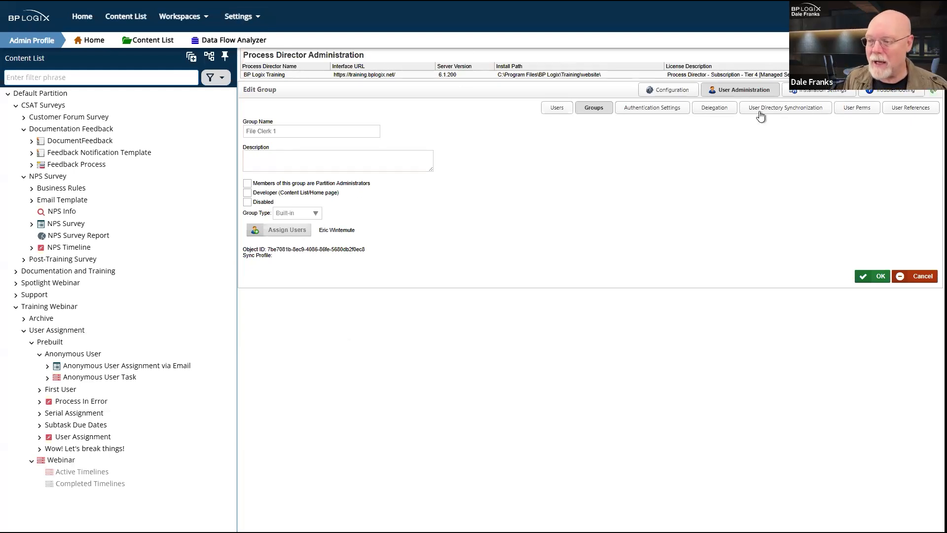
# Step: Return from the File Clerk 1 Edit Group page to the Users list
pyautogui.click(761, 91)
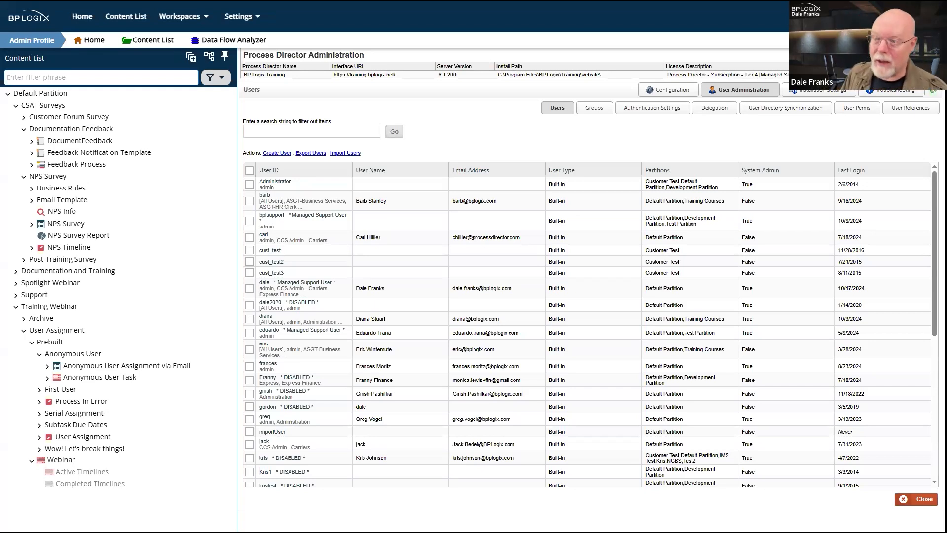
# Step: Switch between the Groups and Users lists, ending on the Groups list
pyautogui.click(590, 114)
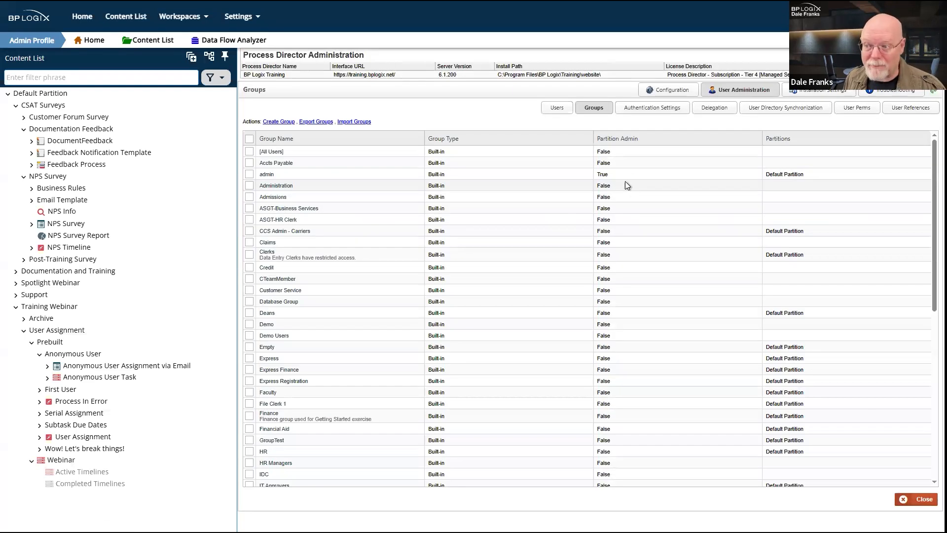
pyautogui.click(758, 92)
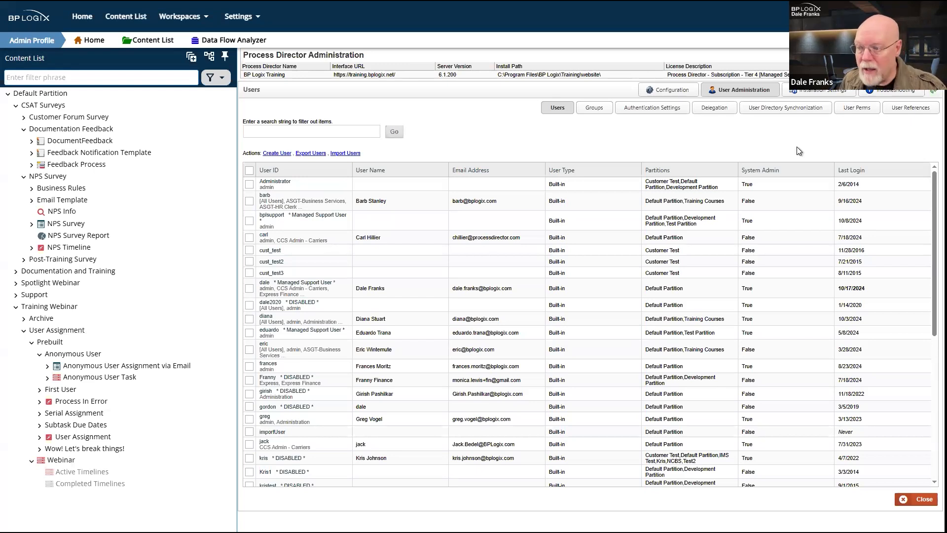
pyautogui.click(594, 108)
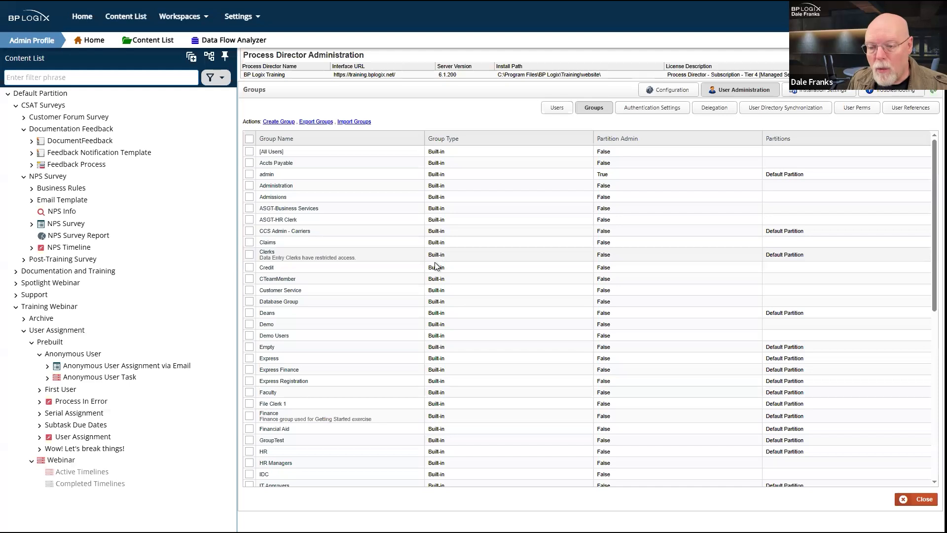
# Step: Set the Webinar timeline's Activity 1 participant type to Users, then head to User Administration
pyautogui.click(60, 461)
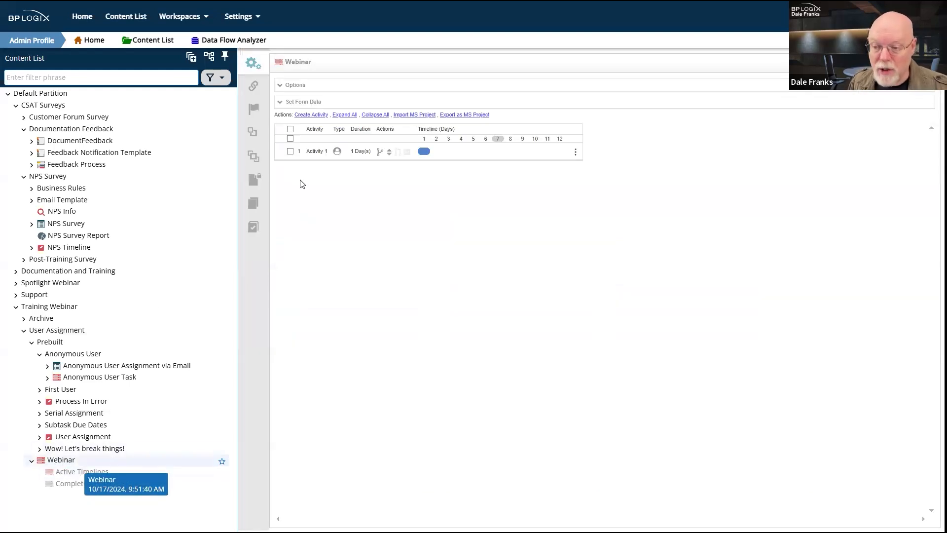
pyautogui.click(318, 152)
pyautogui.click(343, 180)
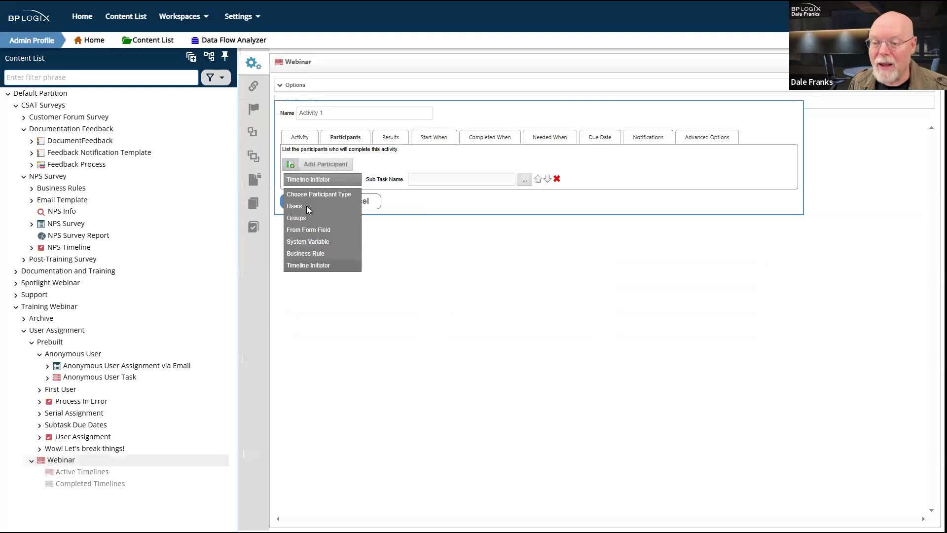
pyautogui.click(307, 206)
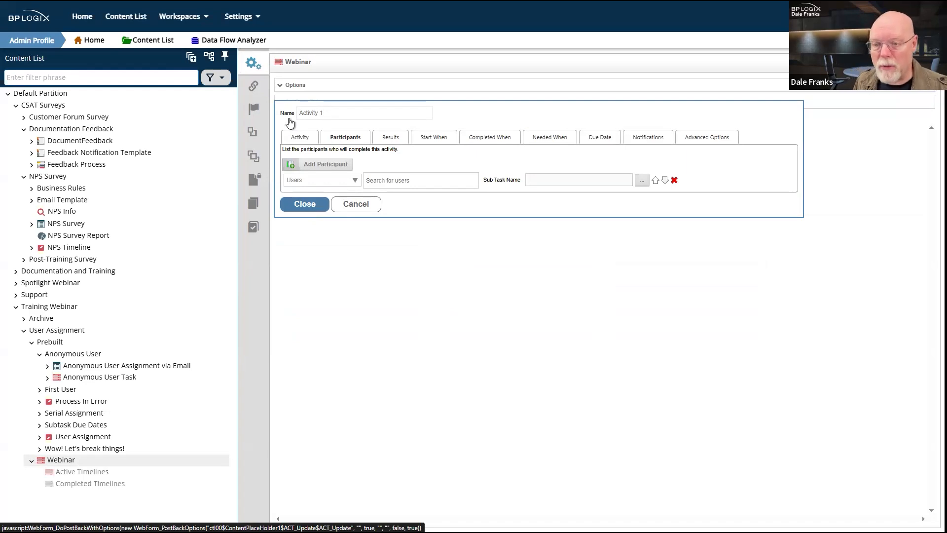
pyautogui.moveTo(256, 16)
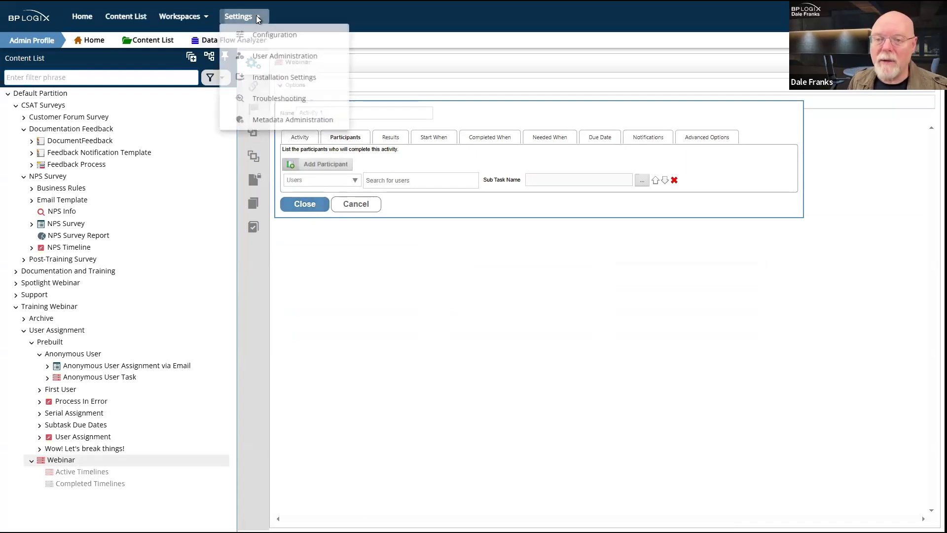
pyautogui.click(274, 57)
# Step: Discard the activity edits, leave the timeline and open a user's account
pyautogui.click(463, 340)
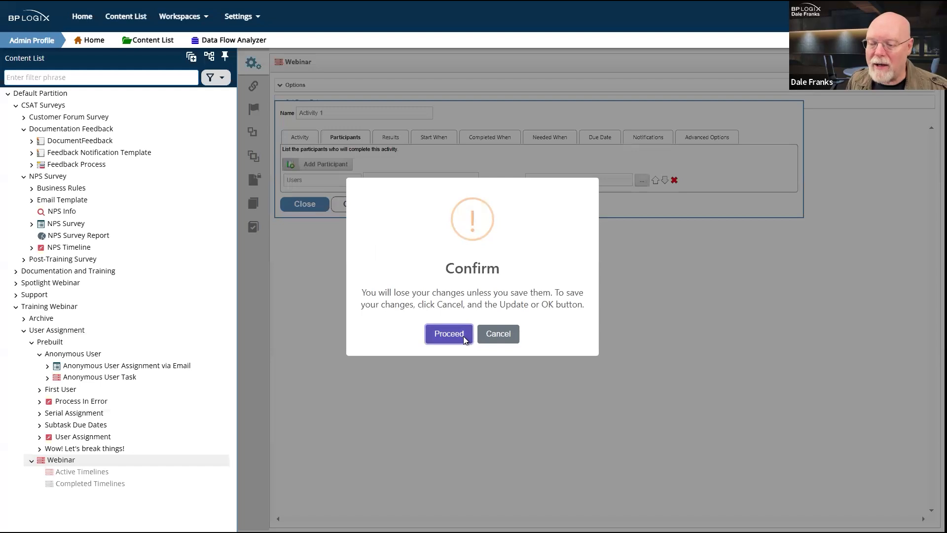
pyautogui.click(520, 29)
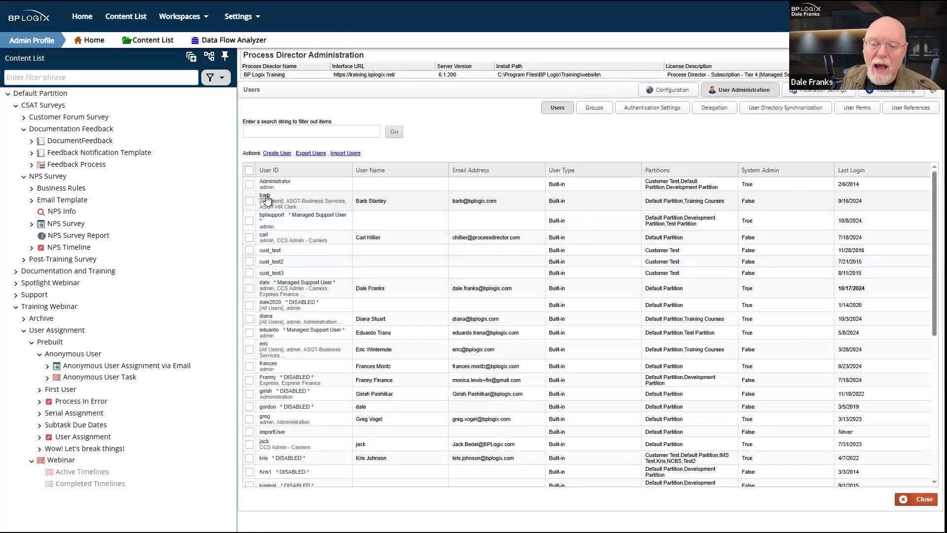
pyautogui.click(265, 197)
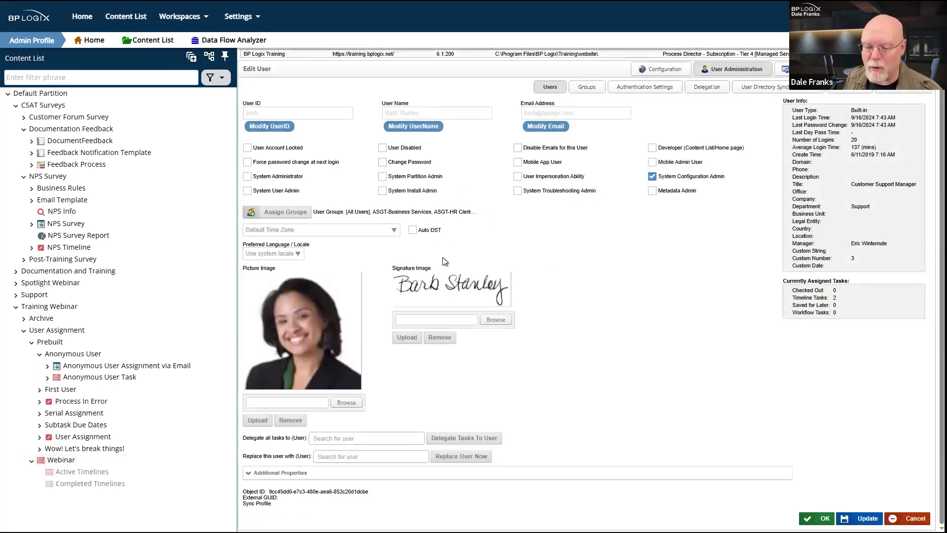
# Step: Search 'dian' in Replace this user with and pick the matching user
pyautogui.click(343, 440)
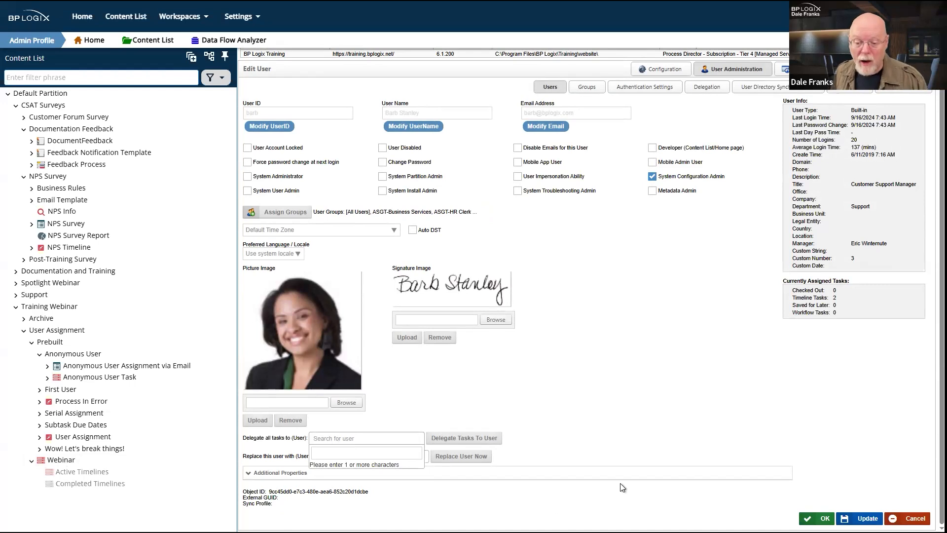
pyautogui.click(621, 486)
pyautogui.click(354, 459)
pyautogui.write('dian')
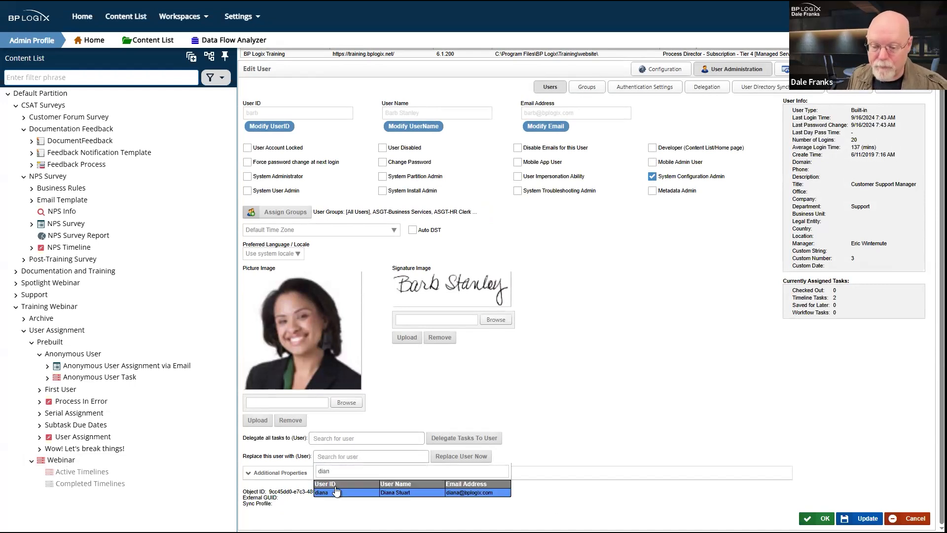
pyautogui.click(336, 491)
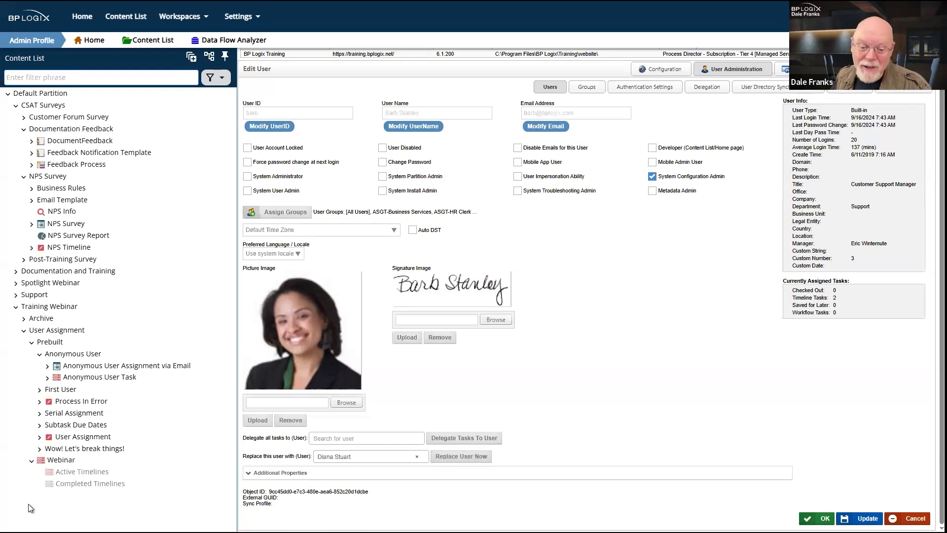
# Step: Reopen Webinar, set Activity 1's participant type to Users, and open the user search box
pyautogui.doubleClick(51, 462)
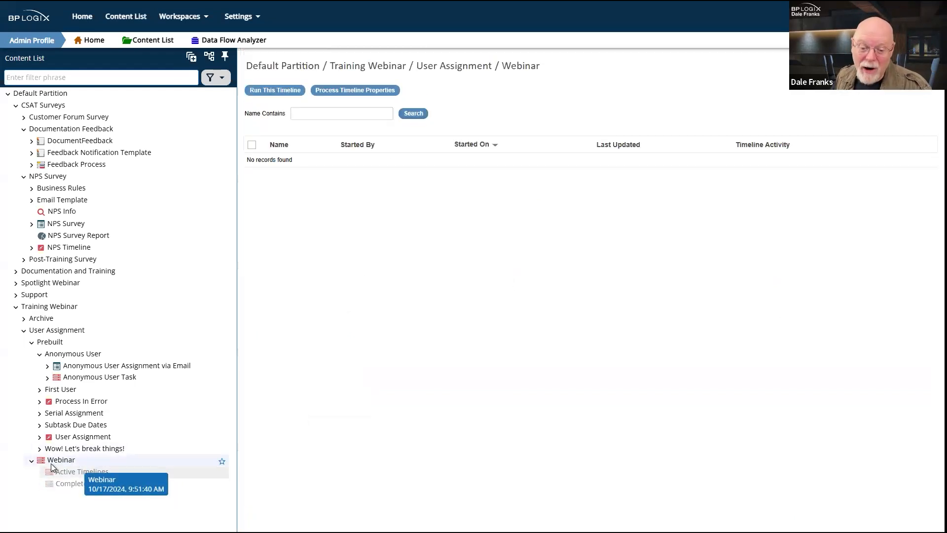
pyautogui.click(319, 151)
pyautogui.click(326, 180)
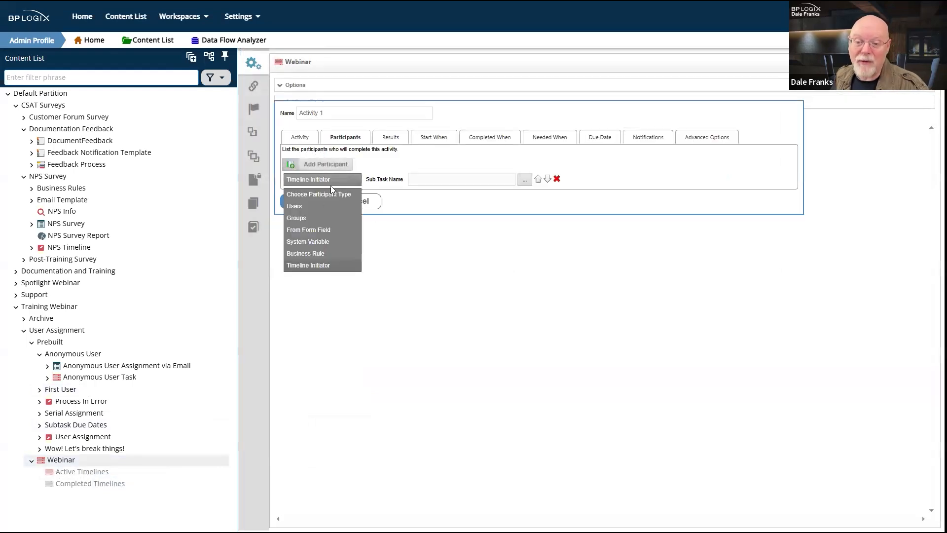
pyautogui.click(312, 204)
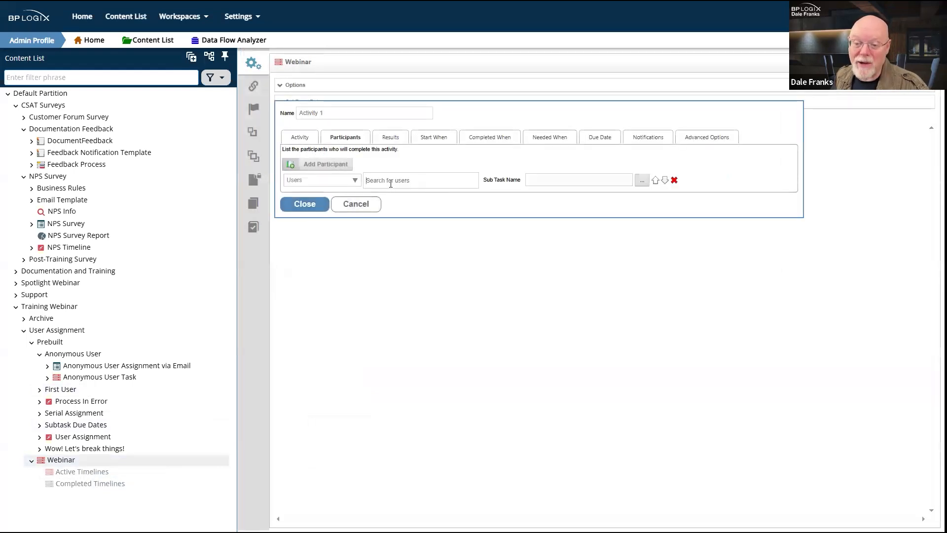
pyautogui.click(391, 181)
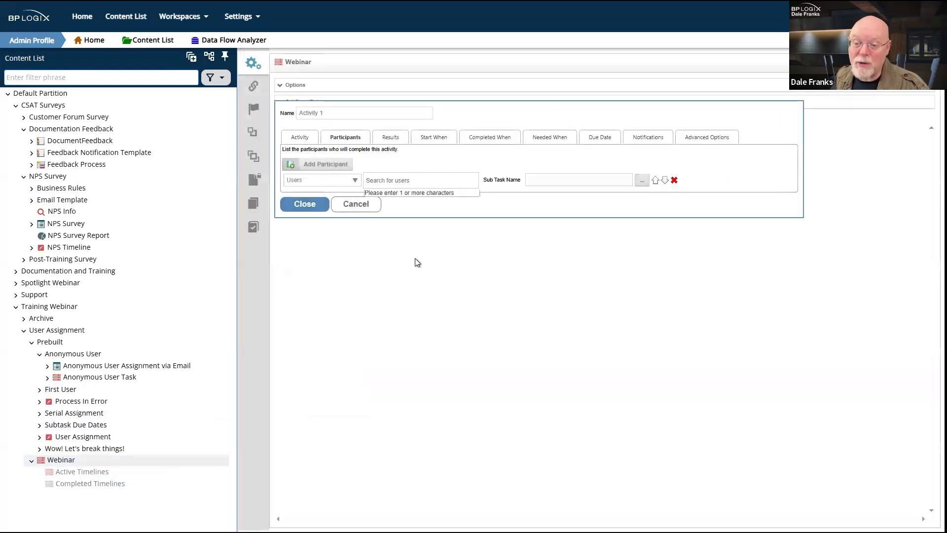
pyautogui.click(425, 281)
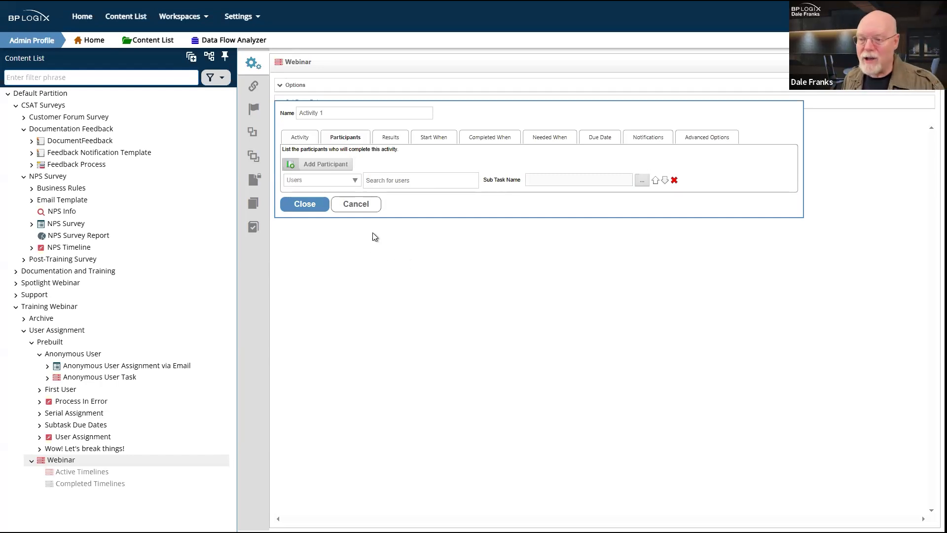
# Step: Discard the activity edits and show system folders like [Applications] and [Business Rules] in the Content List
pyautogui.click(359, 206)
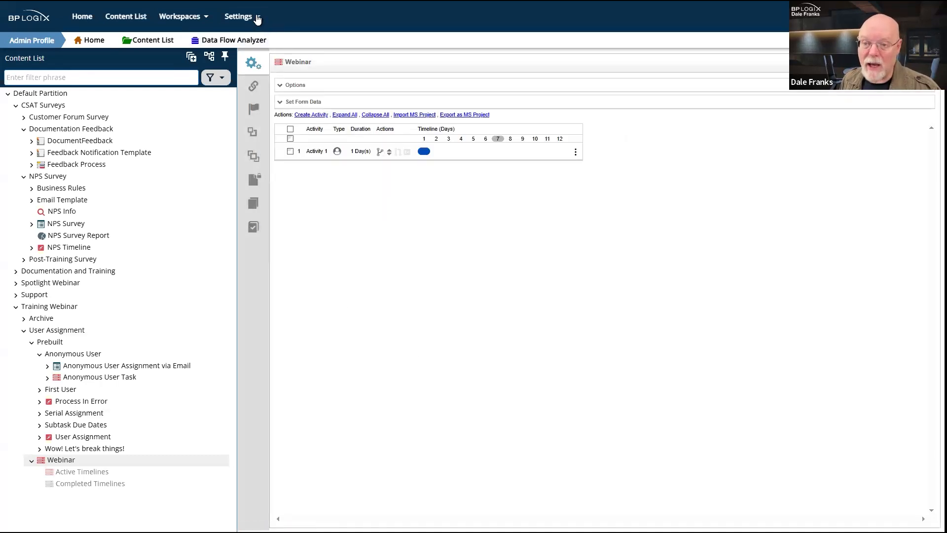
pyautogui.click(240, 16)
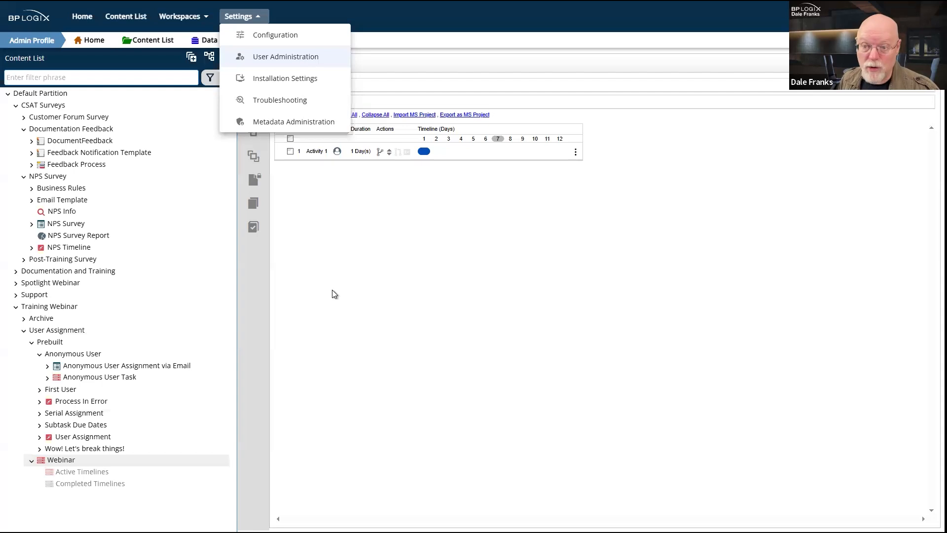
pyautogui.click(354, 315)
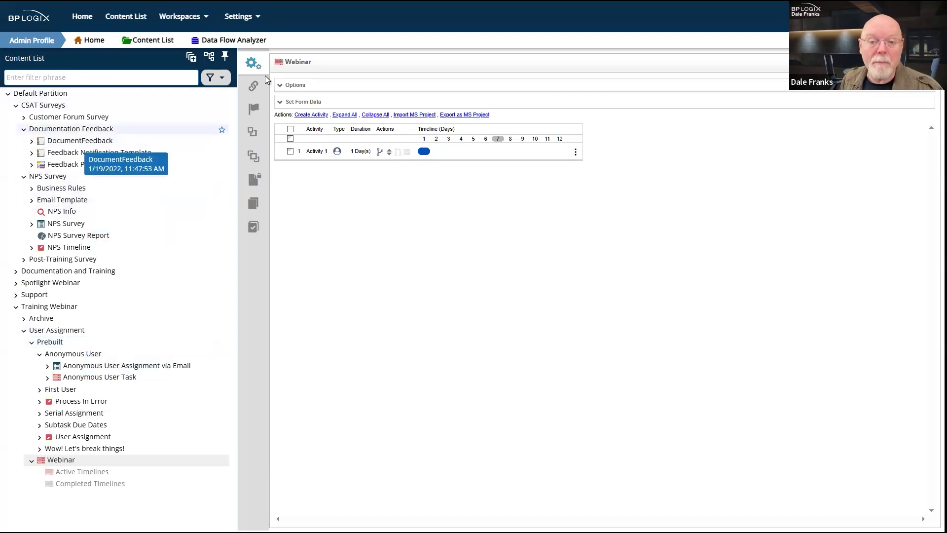
pyautogui.click(213, 61)
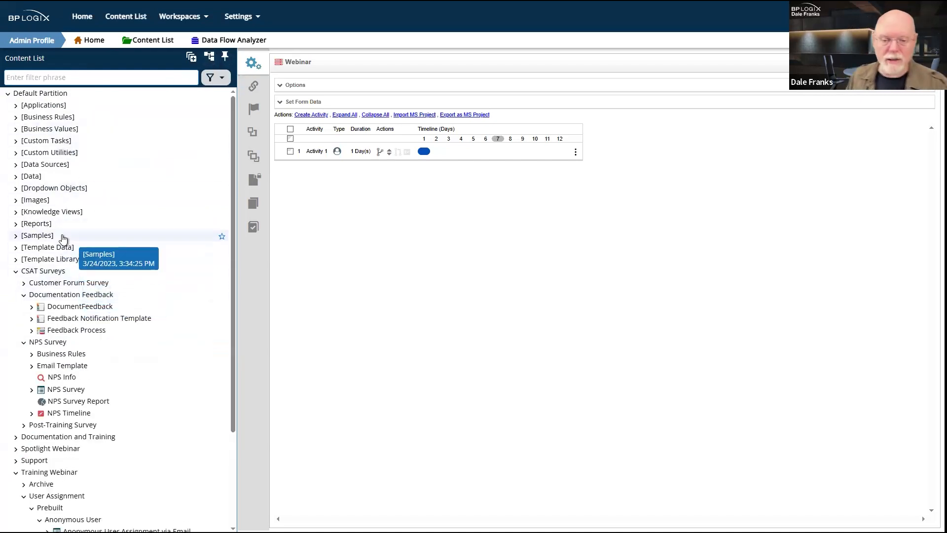
# Step: Leave the timeline and view the Conditional Assignment rule's parameters in [Business Rules]
pyautogui.click(61, 122)
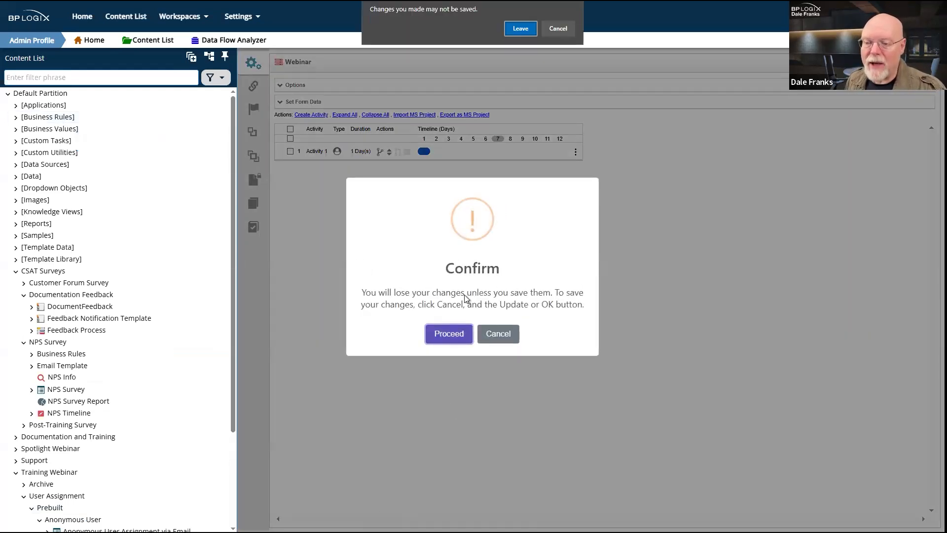
pyautogui.click(520, 28)
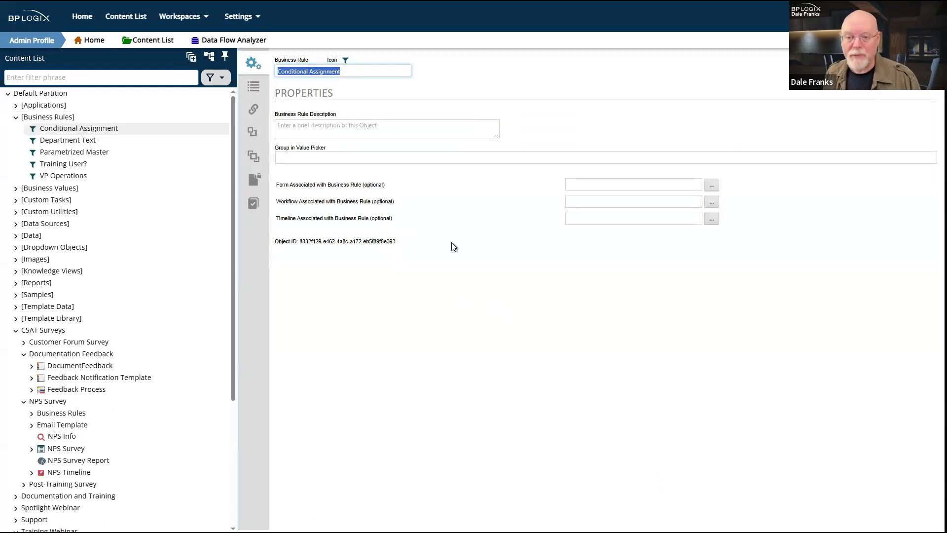
pyautogui.click(253, 87)
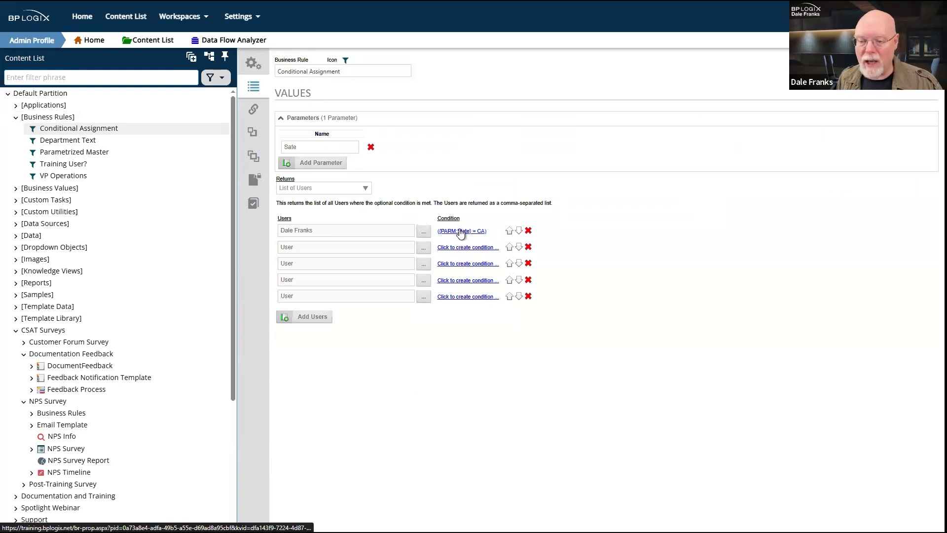
# Step: Add the missing 't' so the parameter name reads State instead of Sate
pyautogui.click(328, 144)
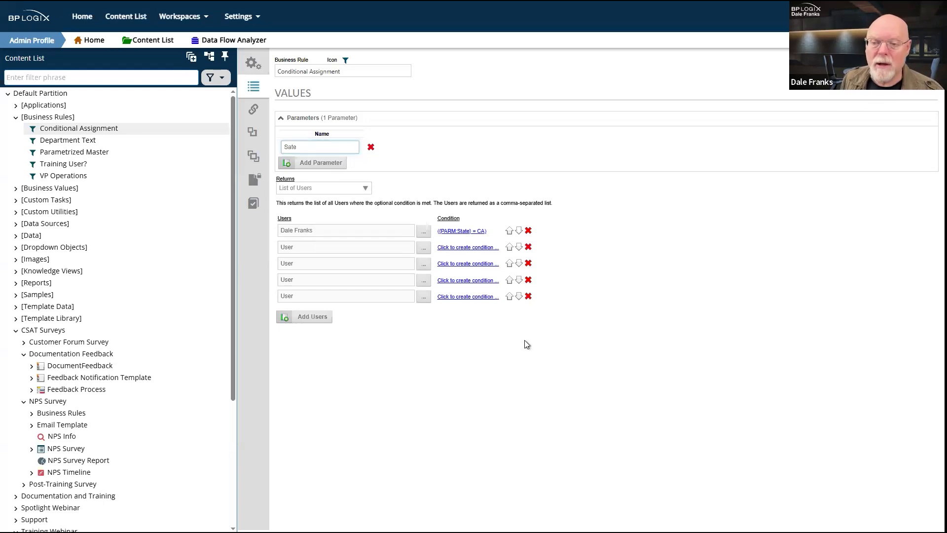
pyautogui.write('t')
pyautogui.click(471, 367)
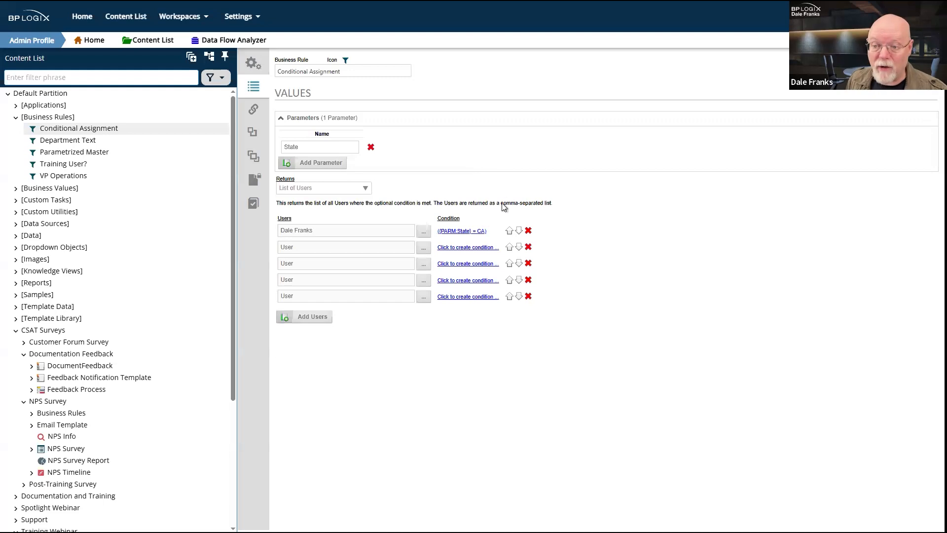
pyautogui.click(308, 144)
pyautogui.moveTo(497, 232); pyautogui.dragTo(480, 230)
pyautogui.click(318, 227)
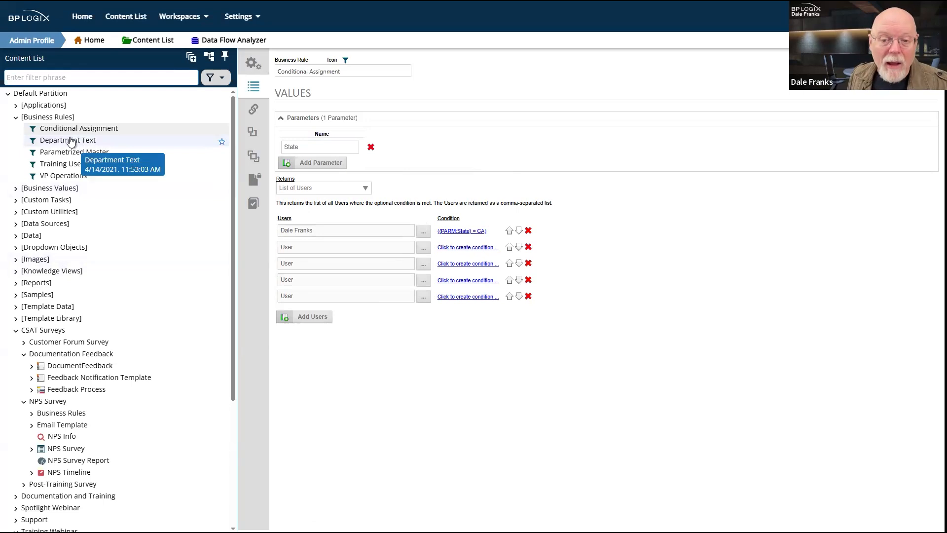
pyautogui.click(66, 164)
# Step: Open and review the VP Operations business rule
pyautogui.click(67, 179)
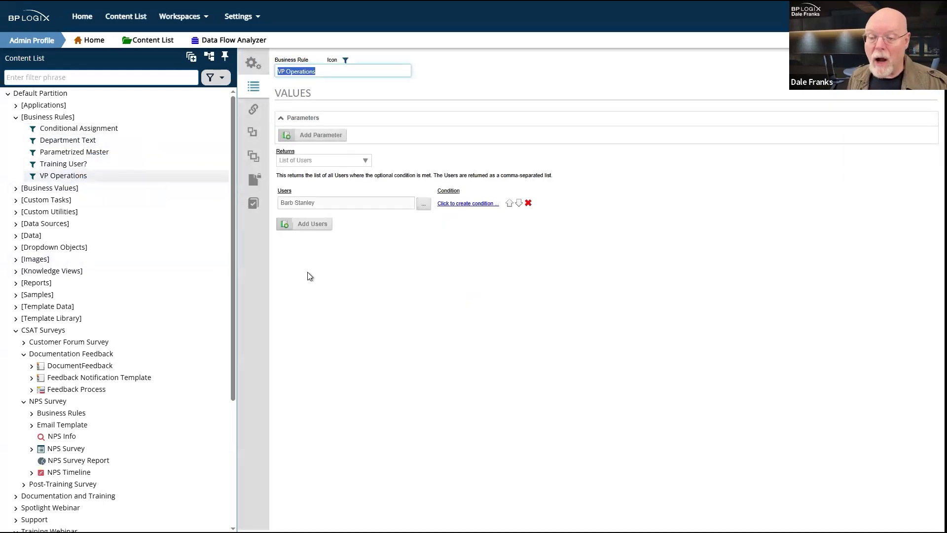
pyautogui.click(583, 215)
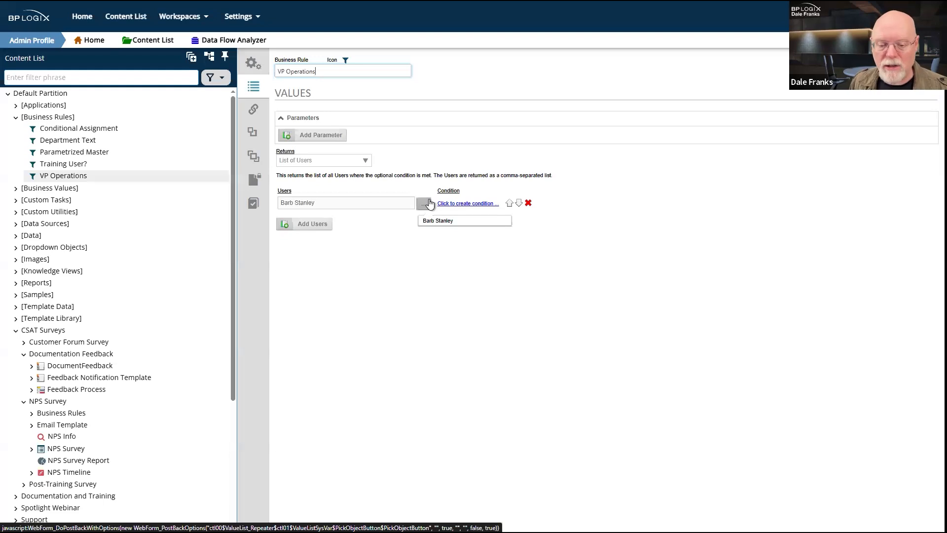
pyautogui.scroll(-3, 69, 451)
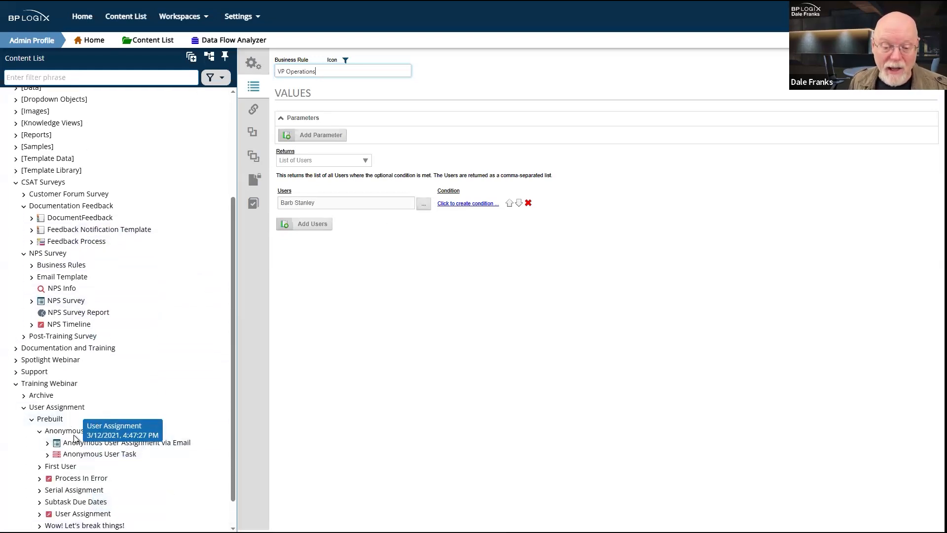
pyautogui.scroll(-1, 73, 434)
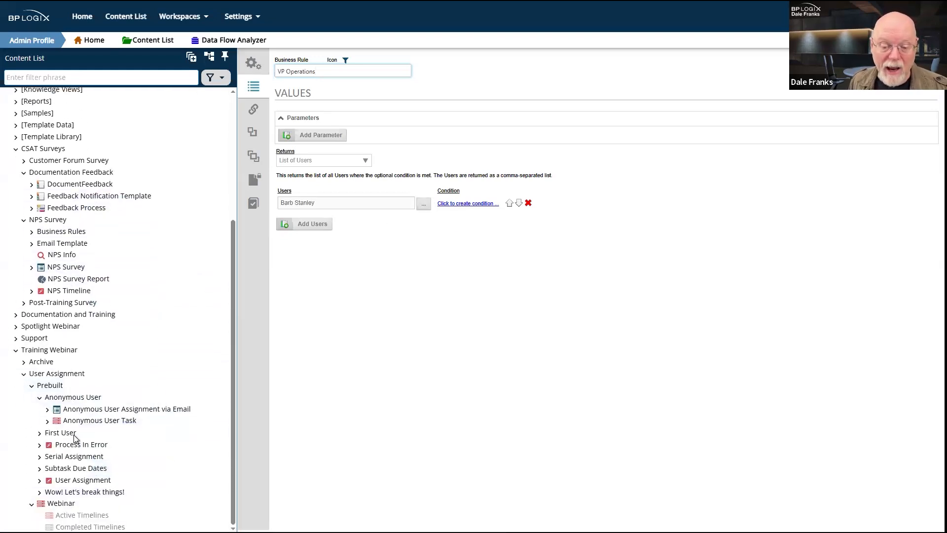
# Step: Reopen the Webinar timeline and set Activity 1's participant type to Business Rule
pyautogui.click(61, 503)
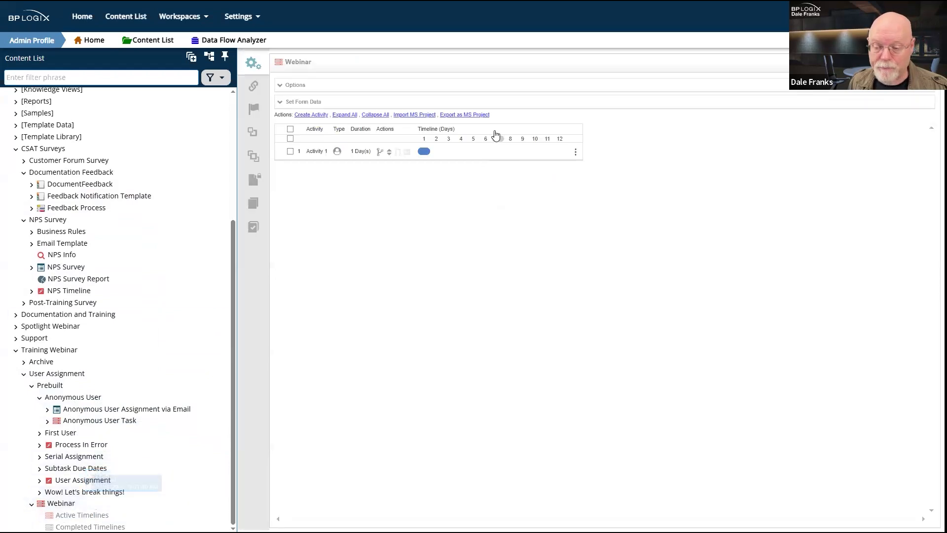
pyautogui.click(319, 147)
pyautogui.click(326, 180)
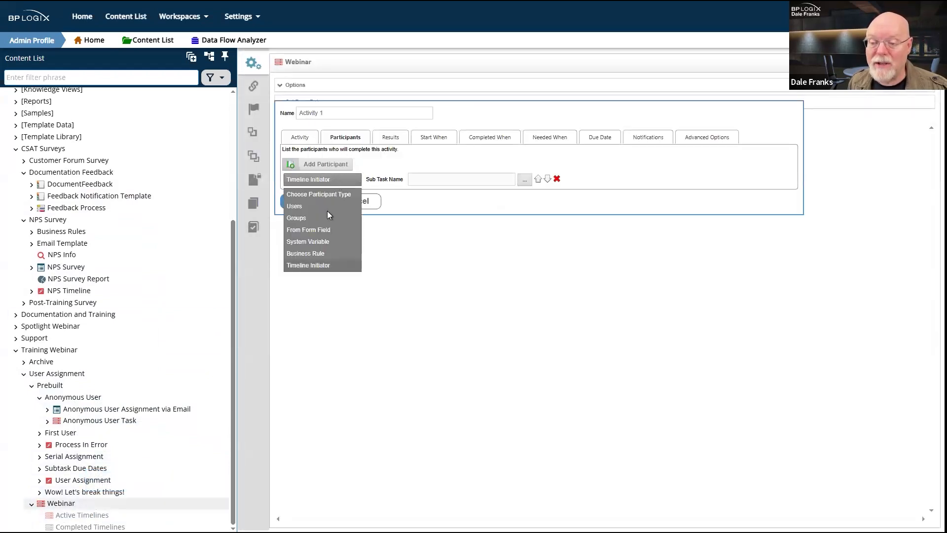
pyautogui.click(318, 252)
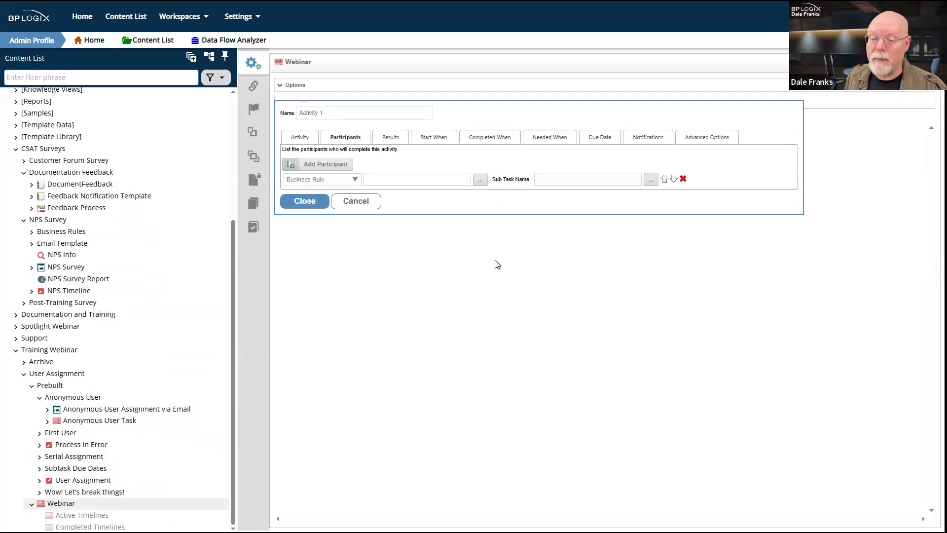
# Step: Pick VP Operations from the Global group as Activity 1's participant business rule
pyautogui.click(476, 181)
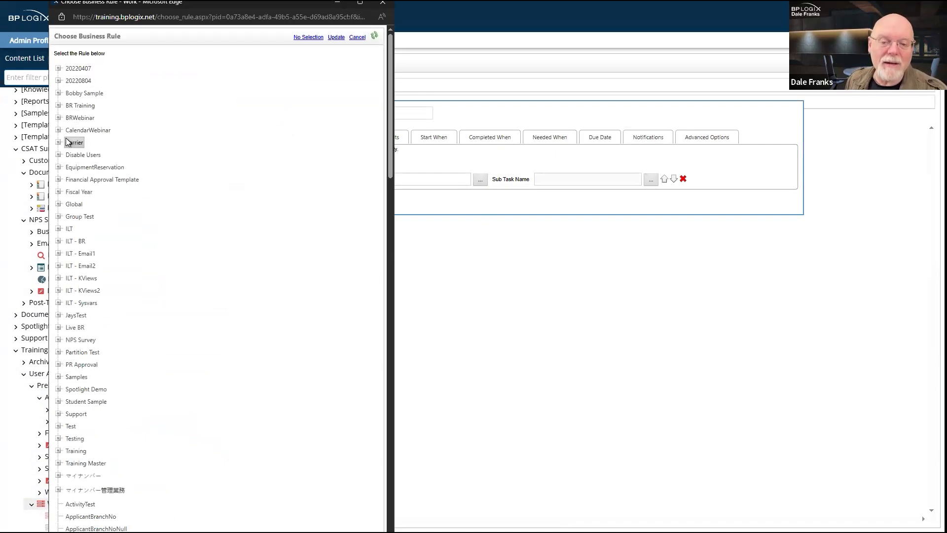
pyautogui.scroll(-1, 66, 135)
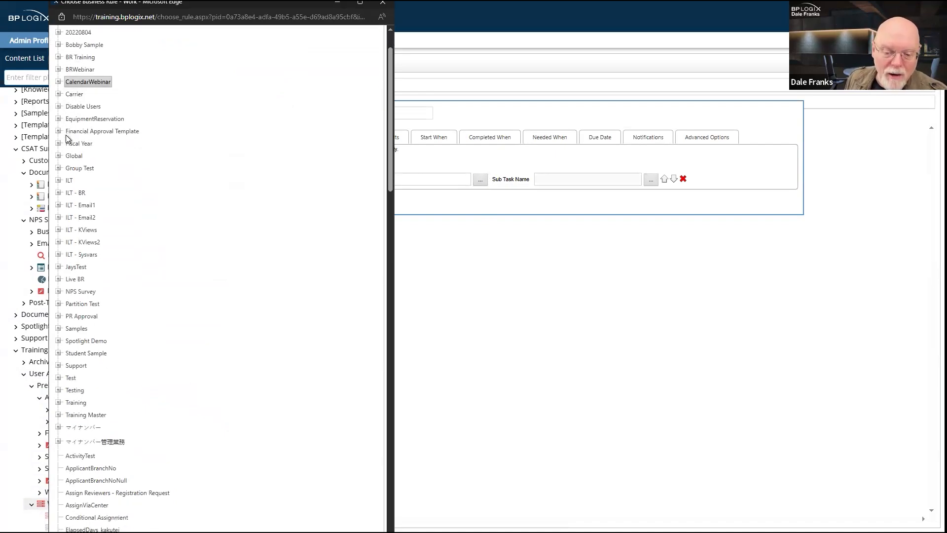
pyautogui.scroll(1, 66, 136)
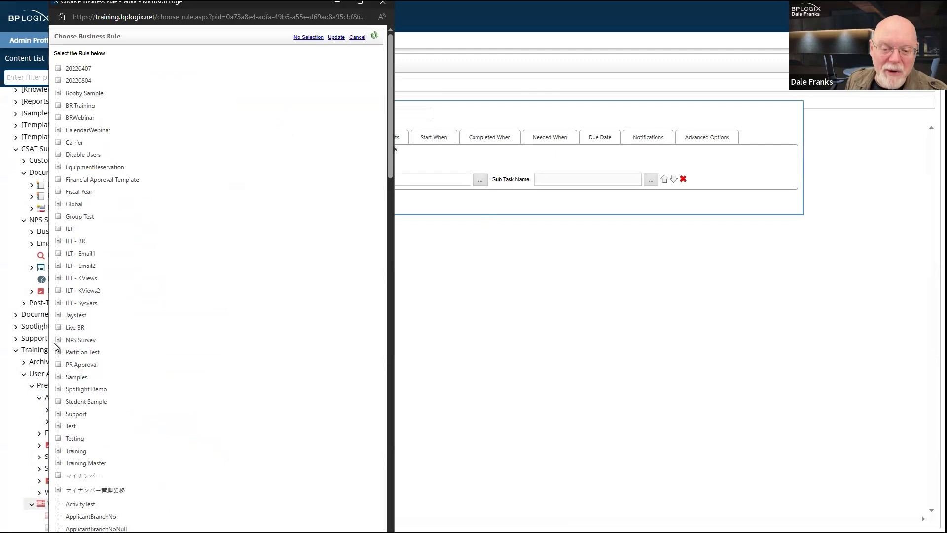
pyautogui.click(58, 364)
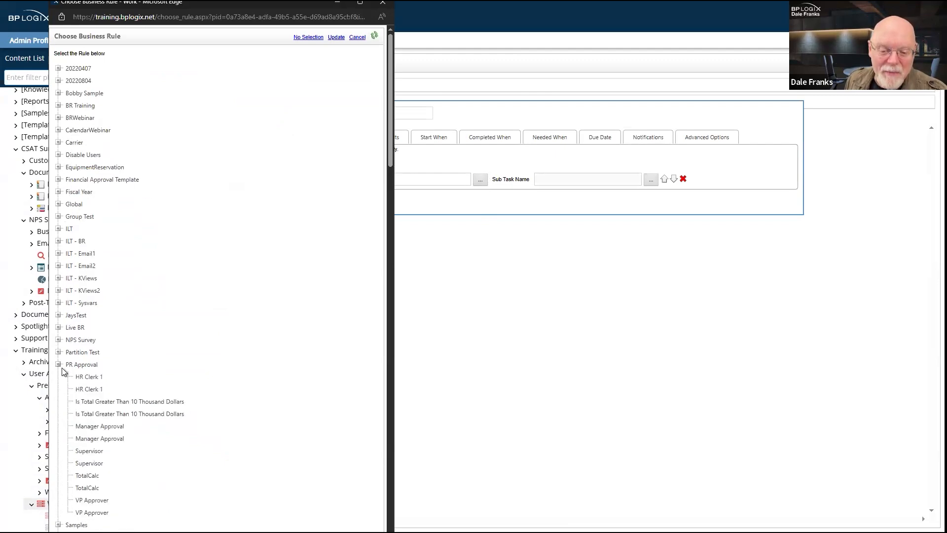
pyautogui.click(130, 414)
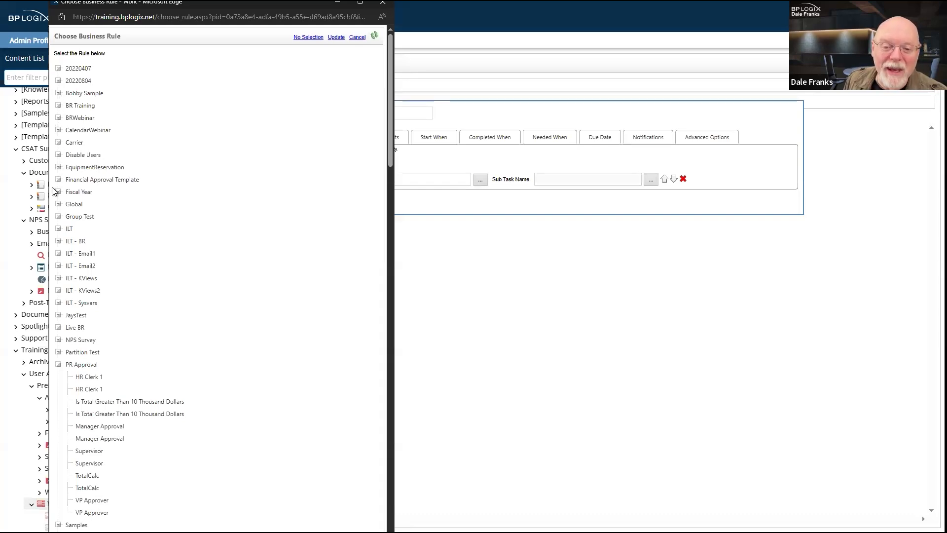
pyautogui.click(58, 205)
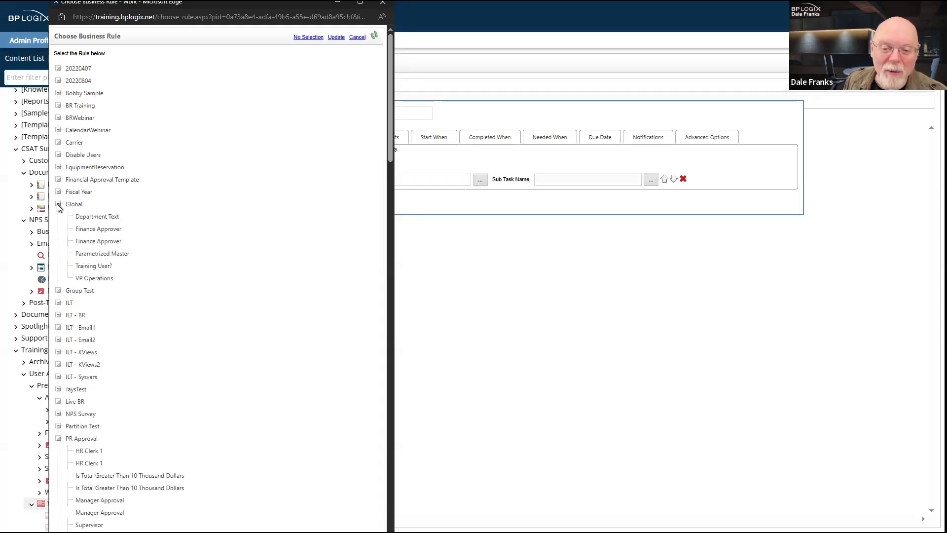
pyautogui.doubleClick(98, 278)
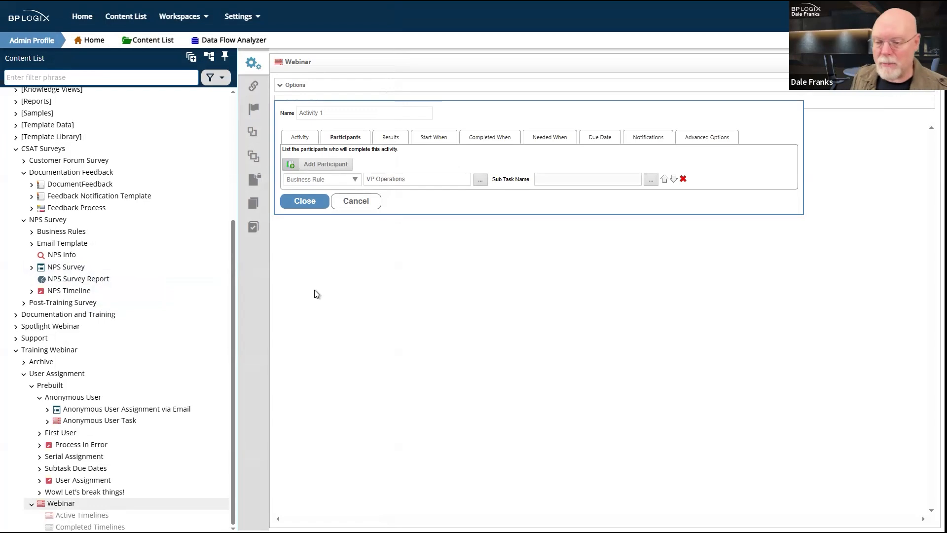
# Step: Discard the unsaved Activity 1 edits and browse the [Business Rules] folder to VP Operations
pyautogui.scroll(5, 56, 196)
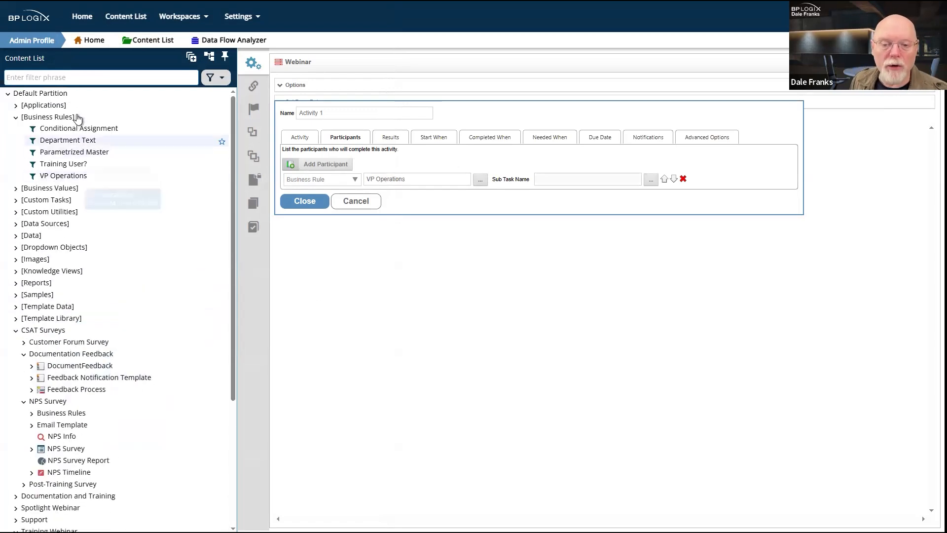
pyautogui.click(60, 118)
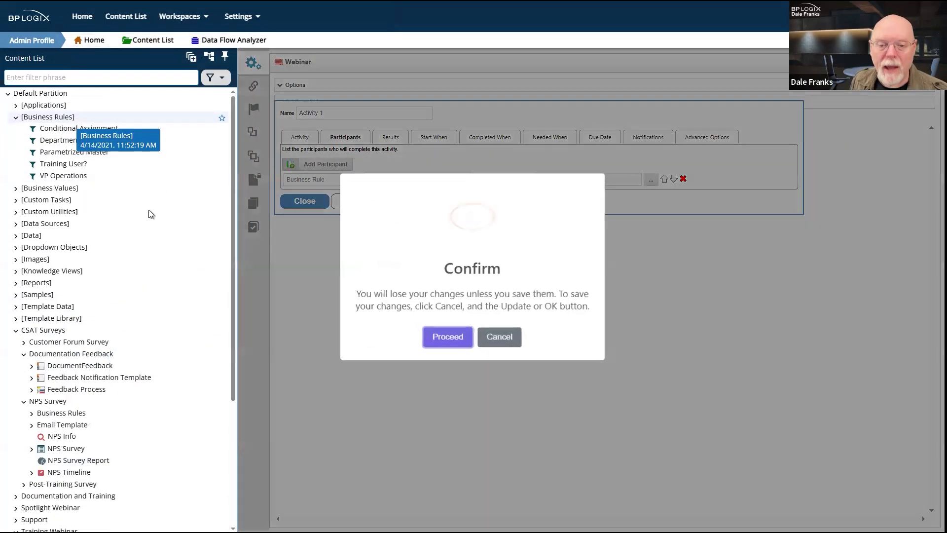
pyautogui.click(454, 337)
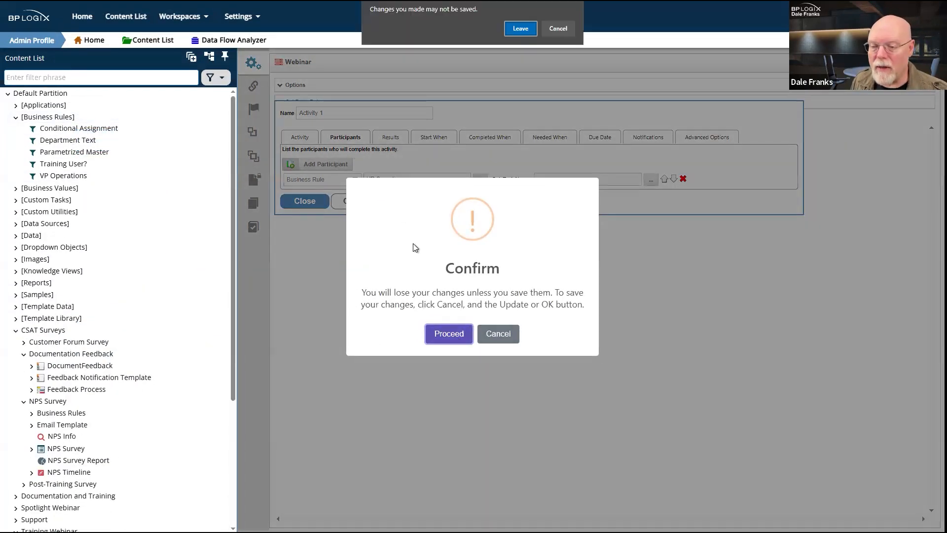
pyautogui.click(521, 29)
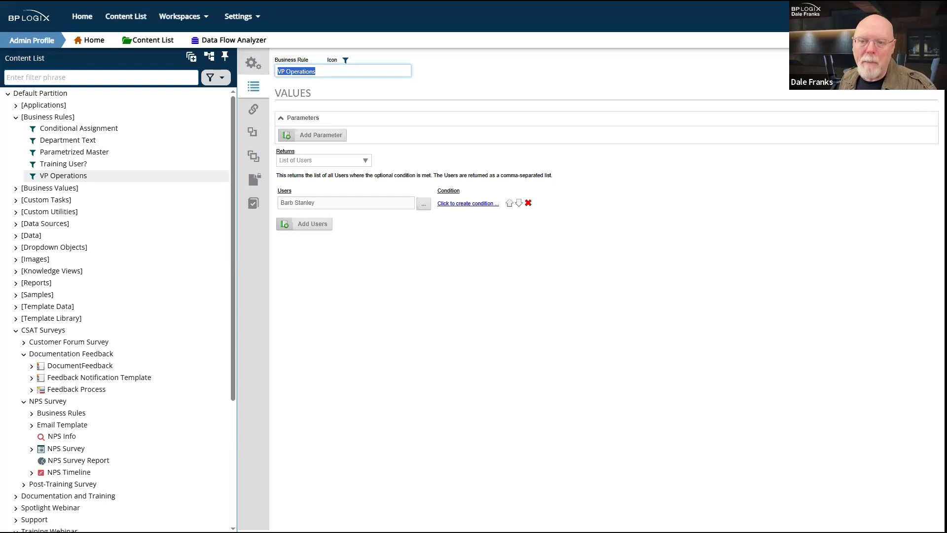
pyautogui.scroll(-1, 145, 437)
pyautogui.scroll(-4, 144, 433)
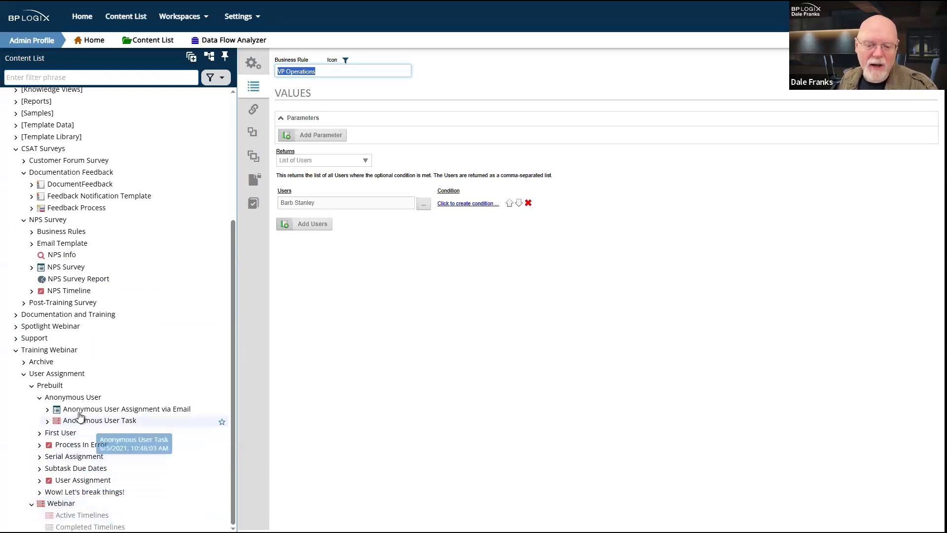
# Step: Reopen the Webinar timeline and view Activity 1's participant type options
pyautogui.click(61, 503)
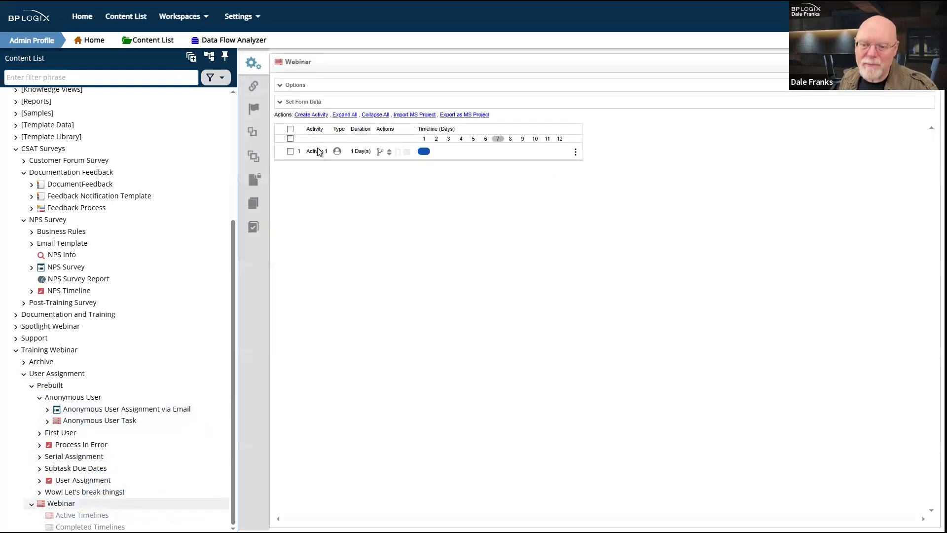
pyautogui.click(318, 152)
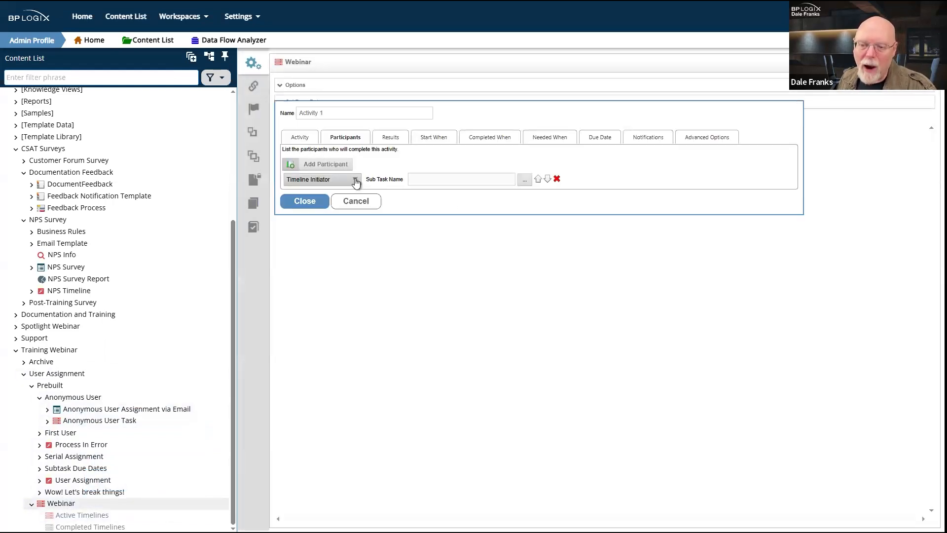
pyautogui.click(354, 182)
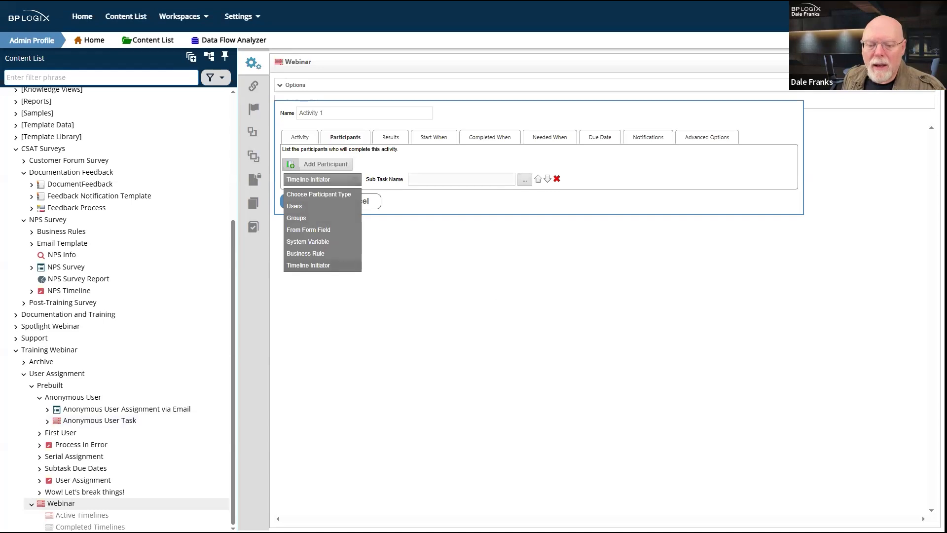
# Step: Leave the timeline editor, discarding its unsaved changes
pyautogui.click(50, 385)
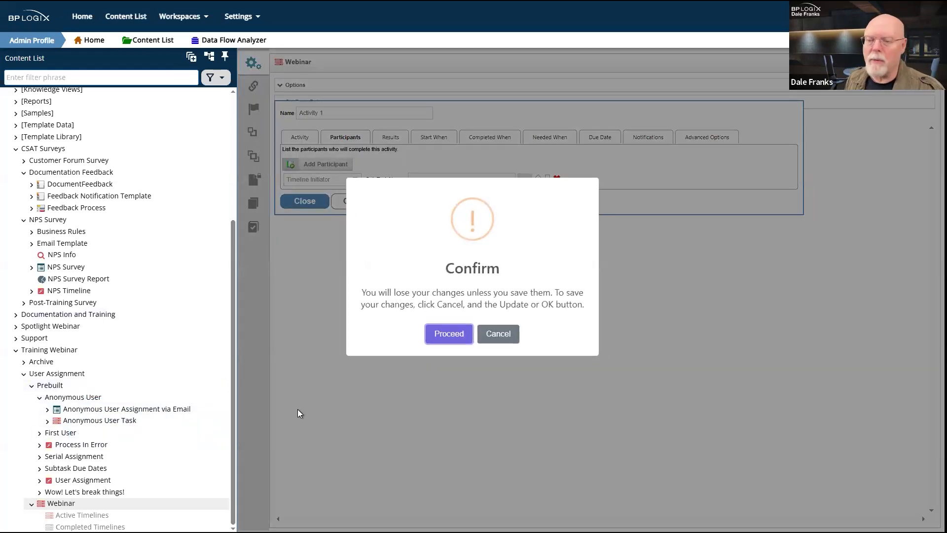
pyautogui.click(462, 334)
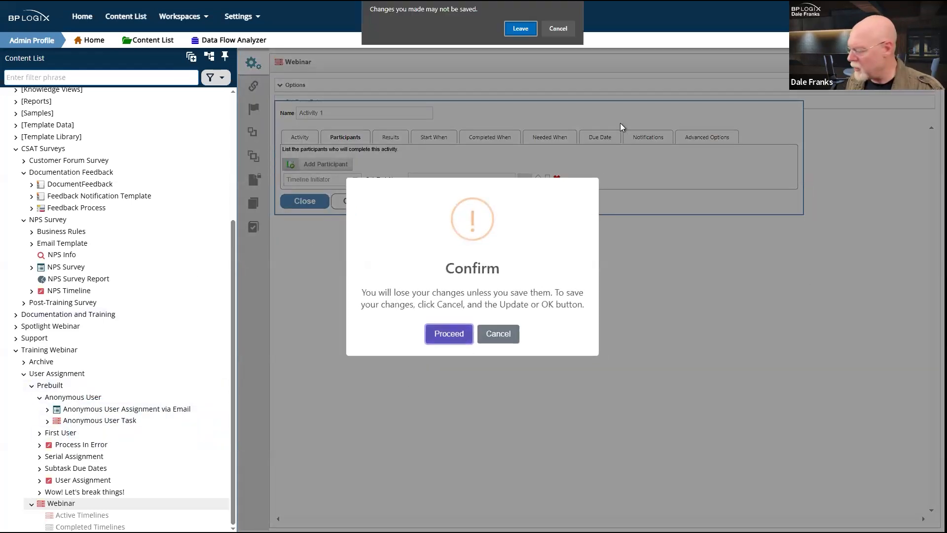
pyautogui.click(520, 29)
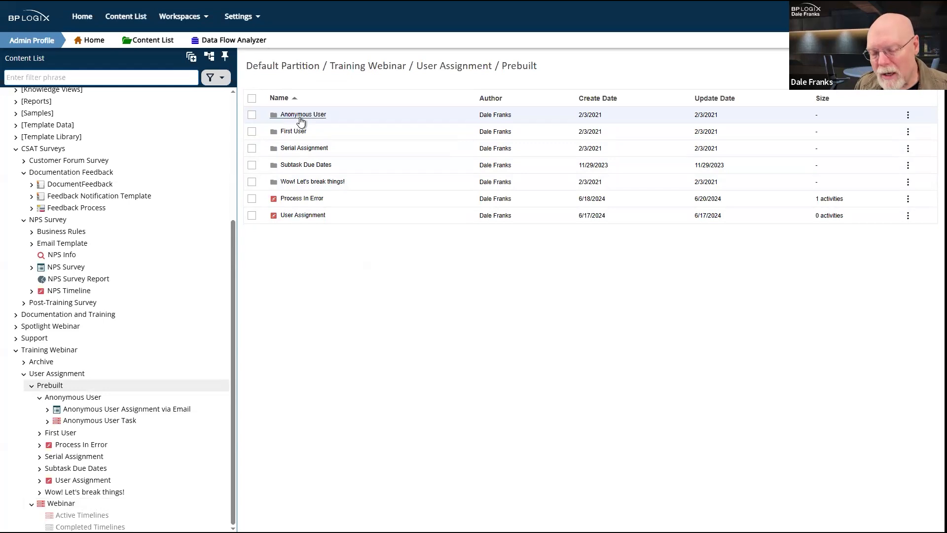
# Step: Open the Anonymous User Assignment via Email form in the designer and check the field name Input1
pyautogui.click(300, 117)
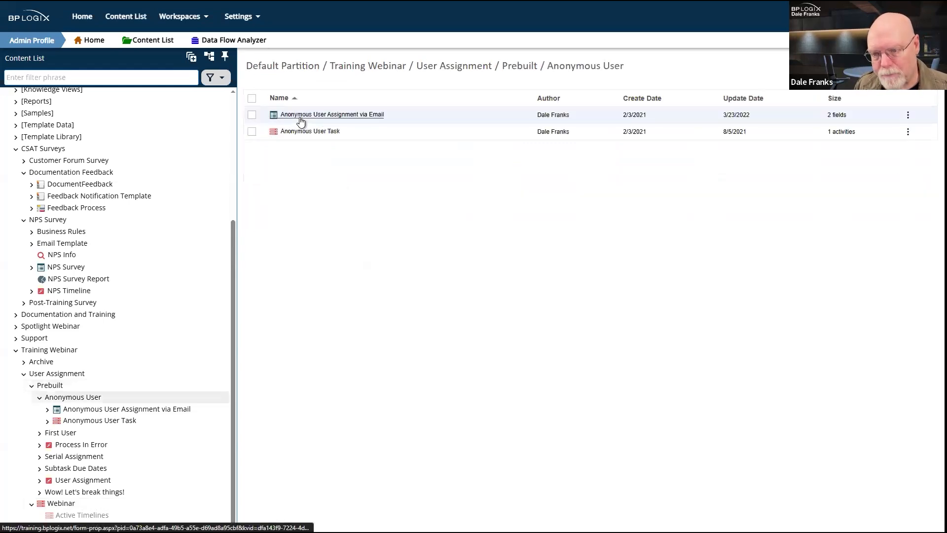
pyautogui.click(300, 118)
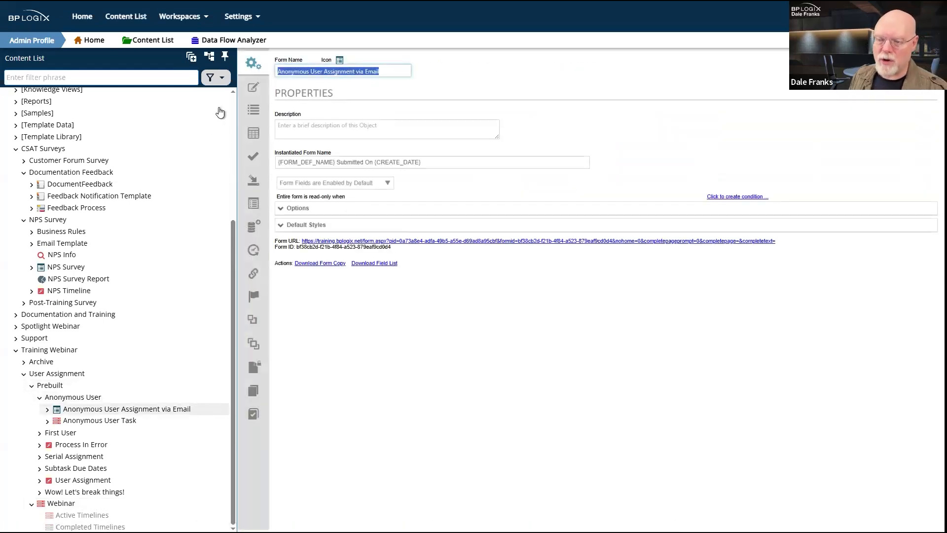
pyautogui.click(253, 89)
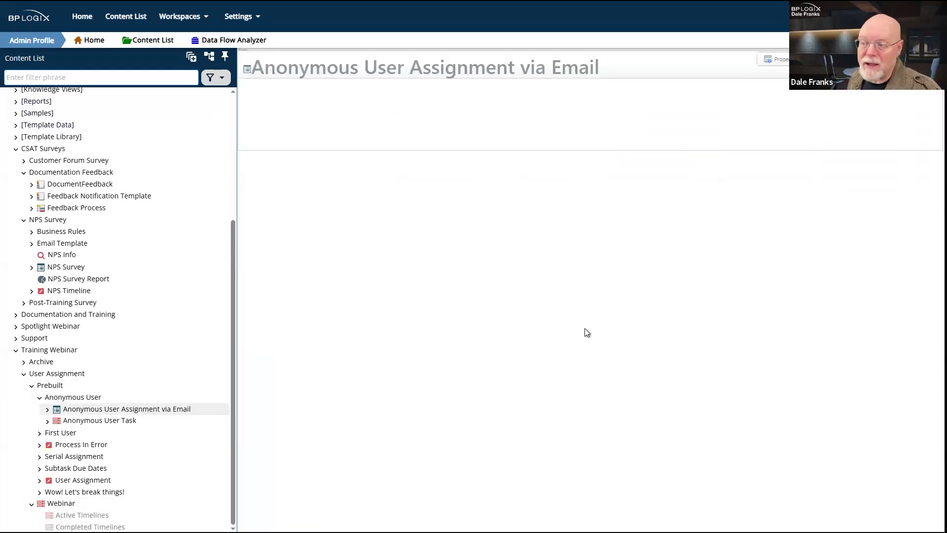
pyautogui.click(306, 106)
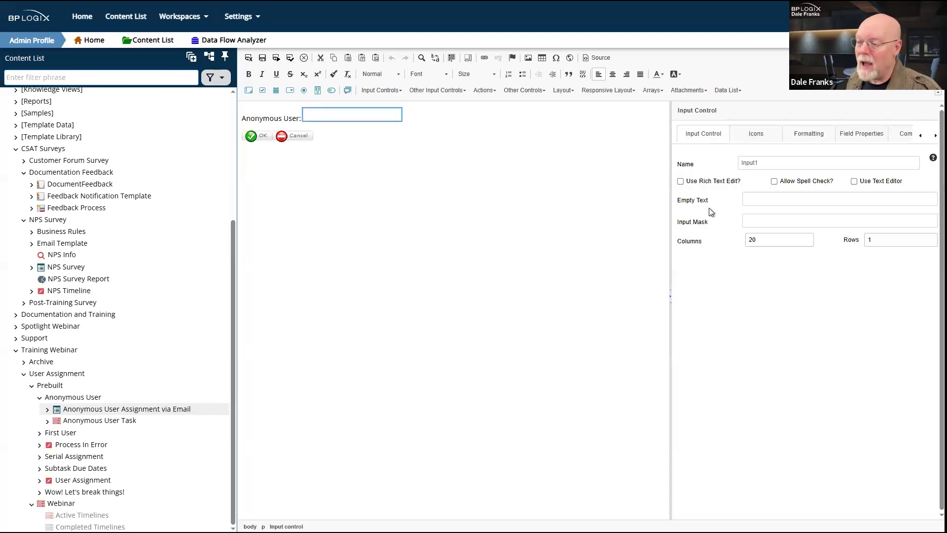
pyautogui.doubleClick(770, 159)
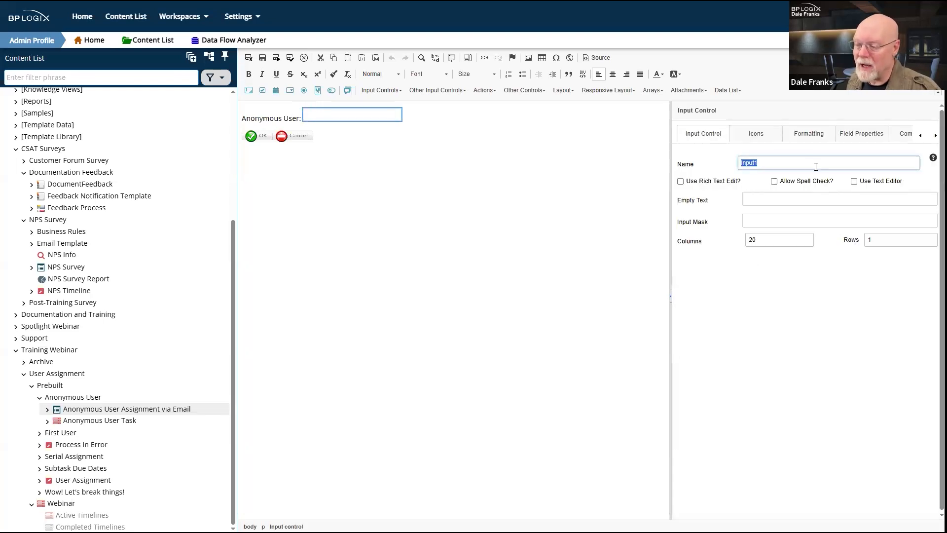
pyautogui.click(816, 166)
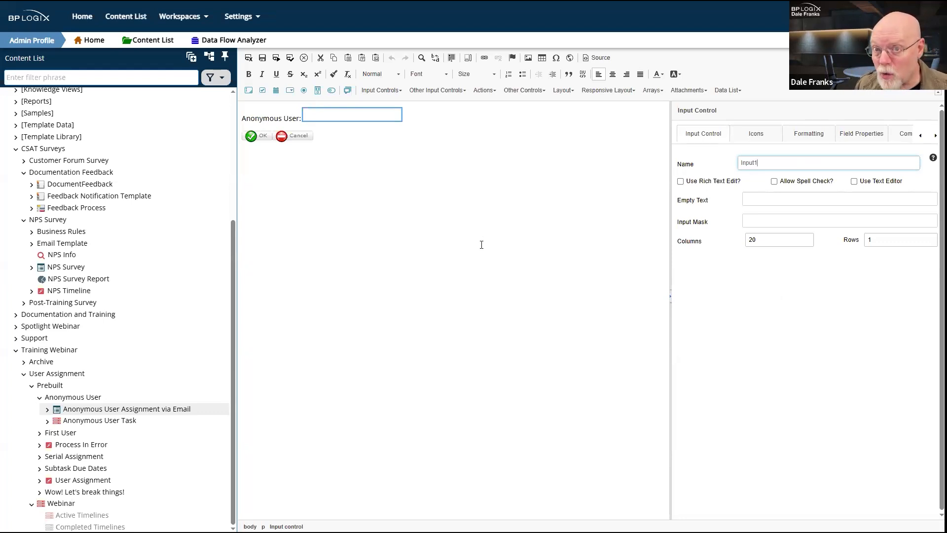
# Step: Add then remove a blank line below the Anonymous User field, and open Anonymous User Task
pyautogui.click(428, 114)
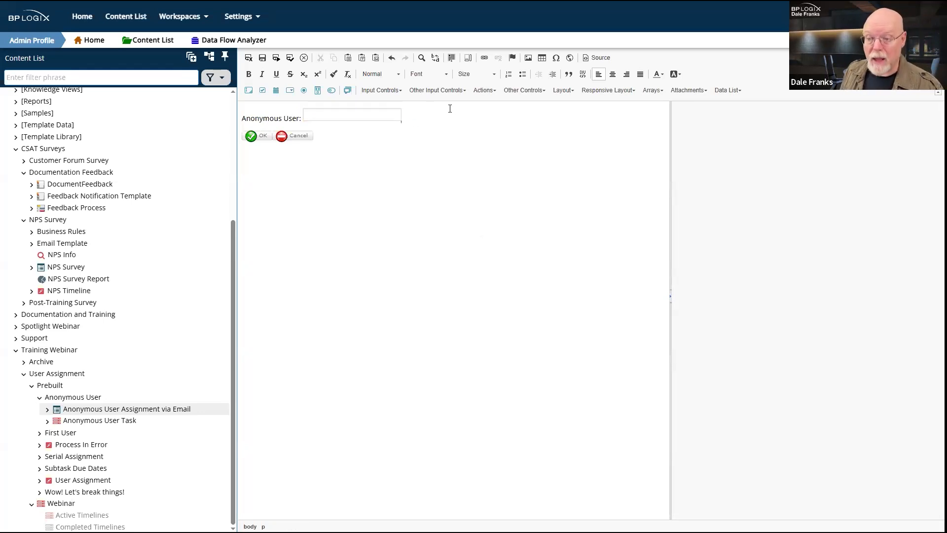
pyautogui.press('Return')
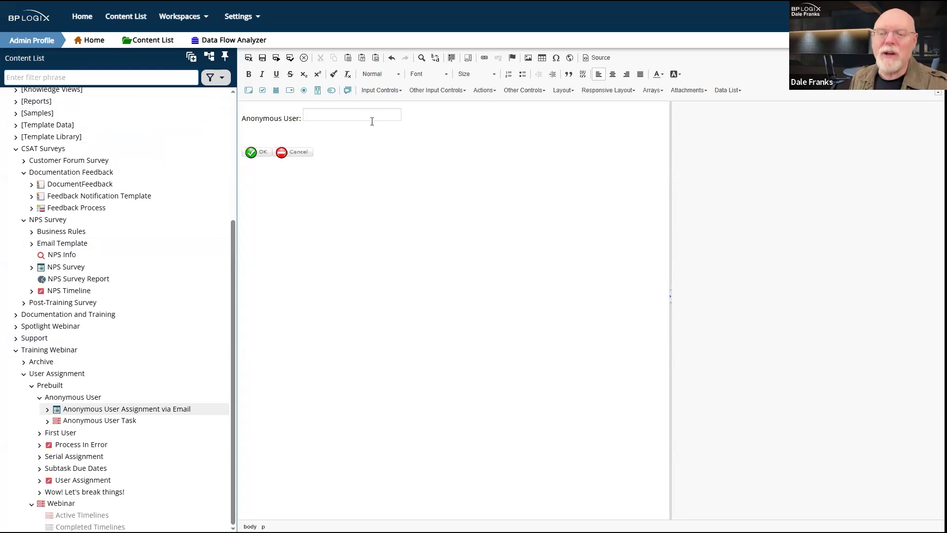
pyautogui.click(306, 135)
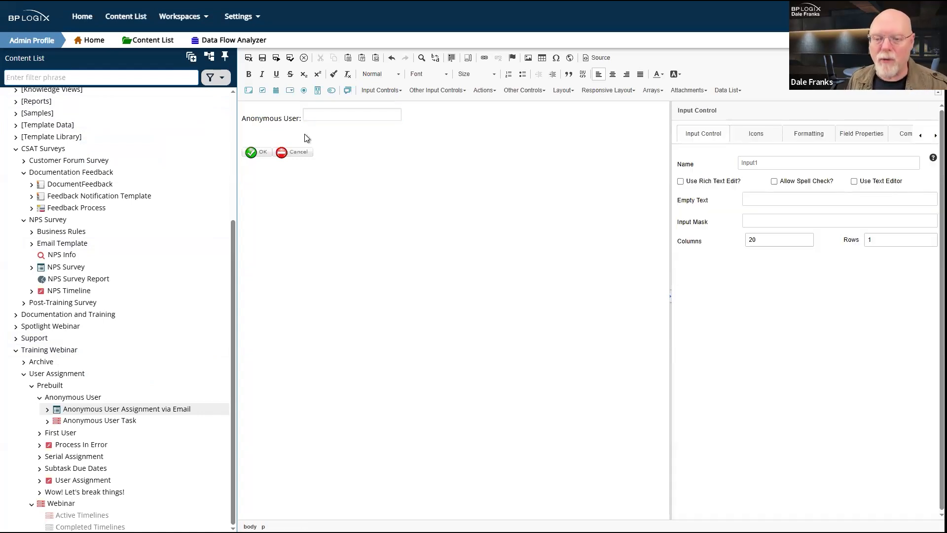
pyautogui.click(306, 134)
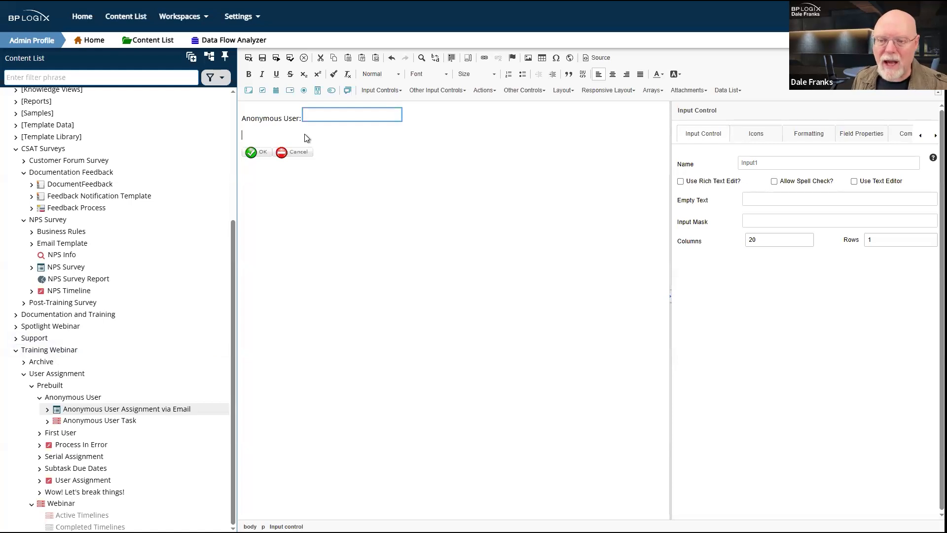
pyautogui.click(581, 177)
pyautogui.click(336, 134)
pyautogui.press('Delete')
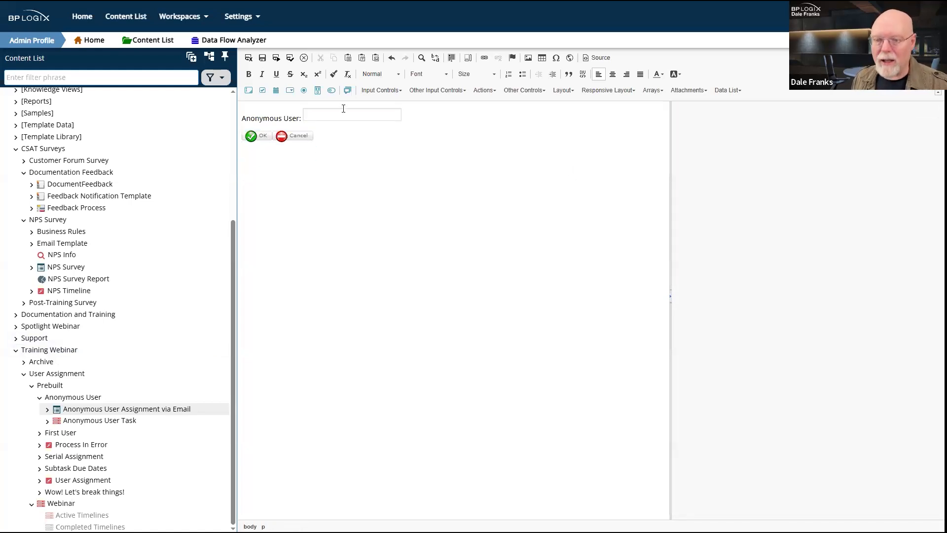
pyautogui.click(305, 105)
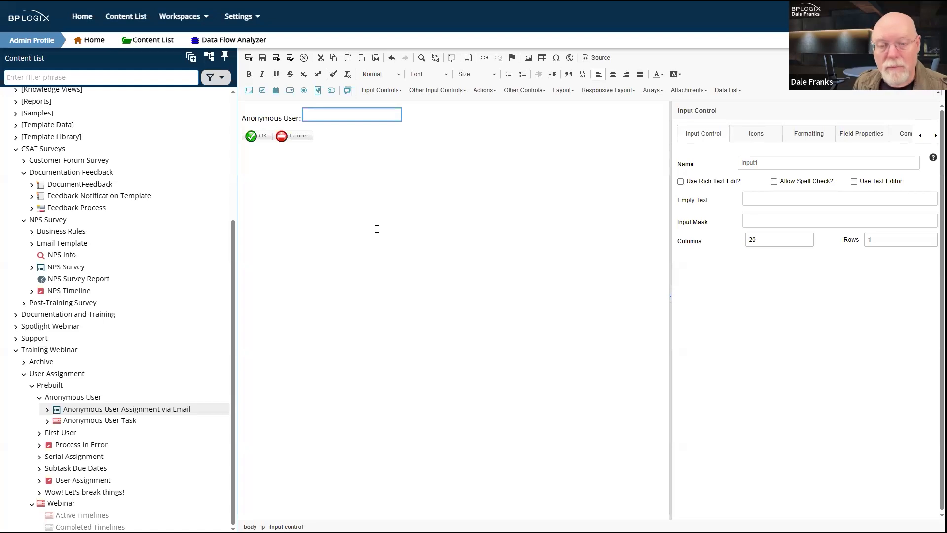
pyautogui.click(96, 421)
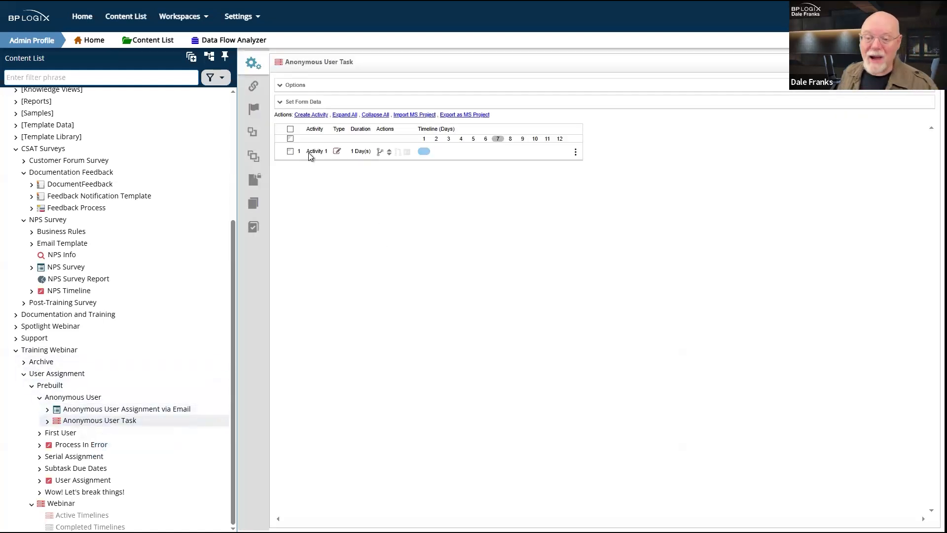
# Step: Confirm Activity 1 takes its participant from form field Input1 and check its Advanced Options
pyautogui.click(310, 153)
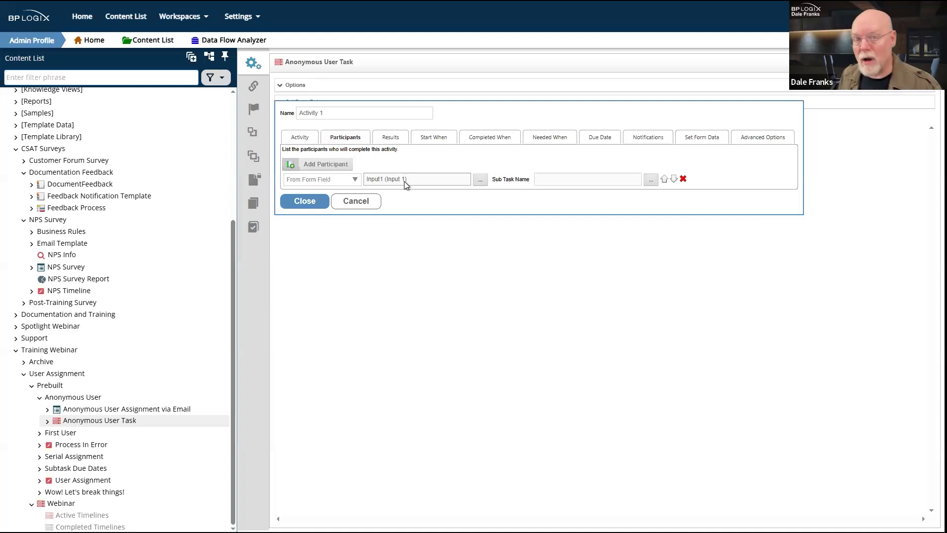
pyautogui.click(770, 141)
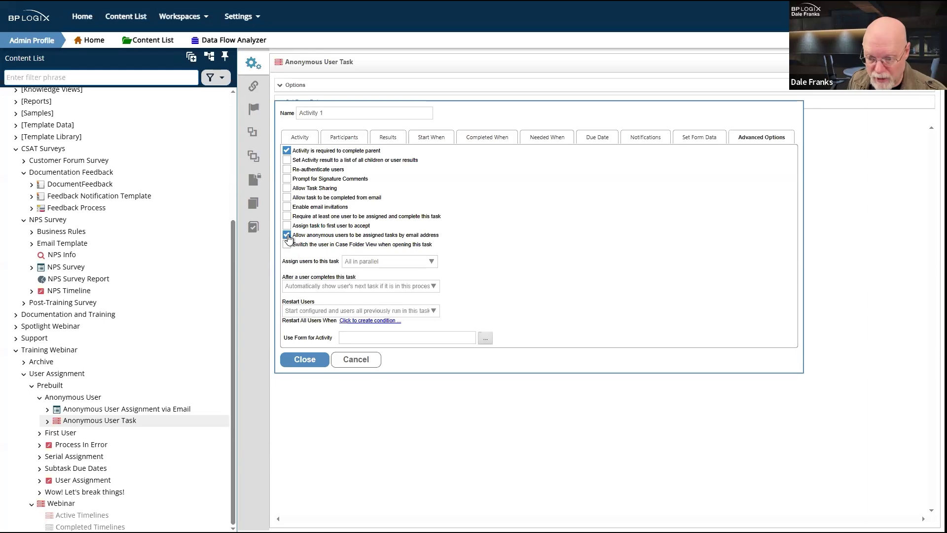
pyautogui.click(297, 360)
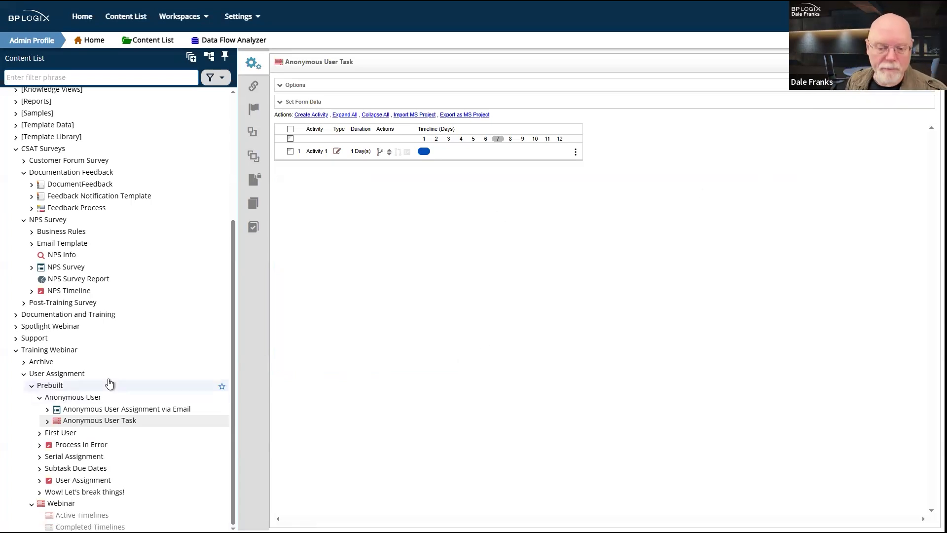
# Step: Leave the timeline without saving and select the Anonymous User Assignment via Email form
pyautogui.click(74, 397)
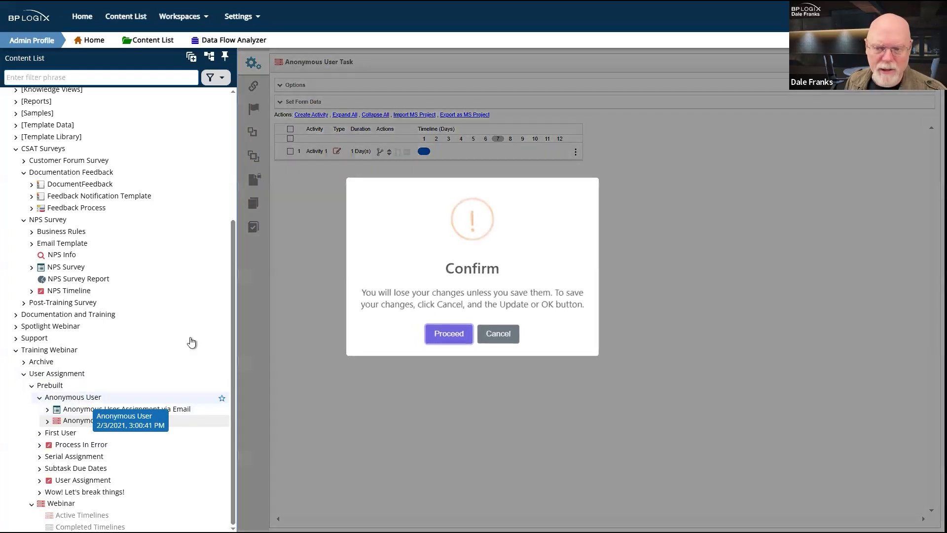
pyautogui.click(434, 335)
pyautogui.click(524, 32)
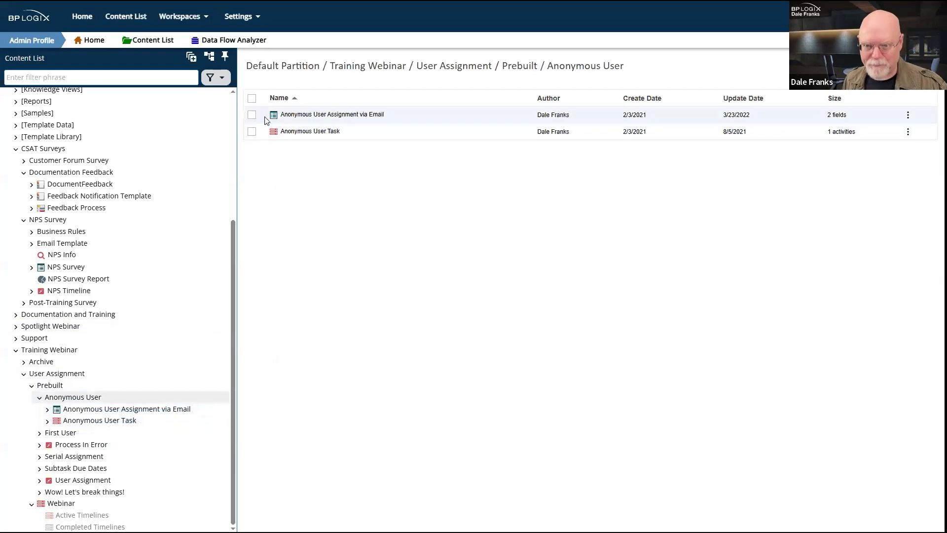
pyautogui.click(252, 115)
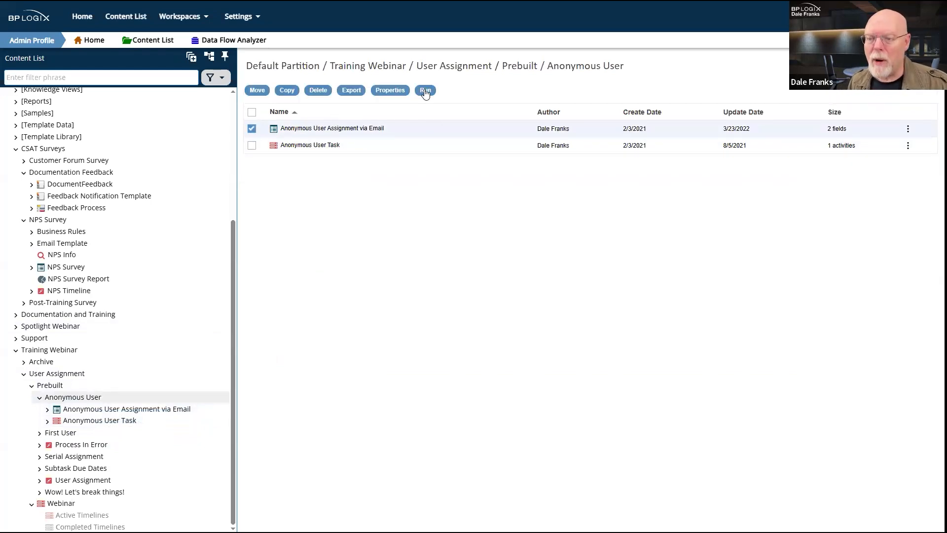
# Step: Run the via Email form, and confirm in Anonymous User Task that Activity 1 notifies participants on start
pyautogui.click(425, 90)
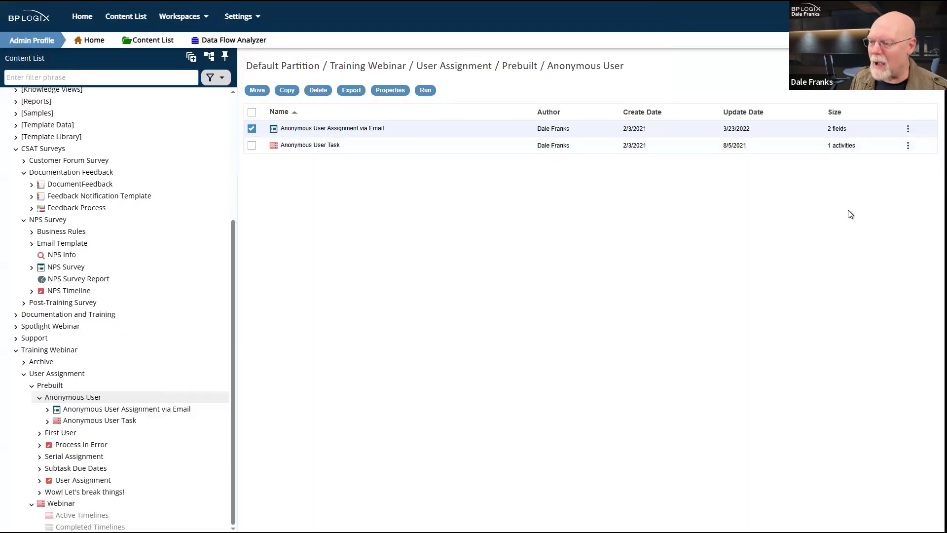
pyautogui.click(322, 145)
pyautogui.click(315, 151)
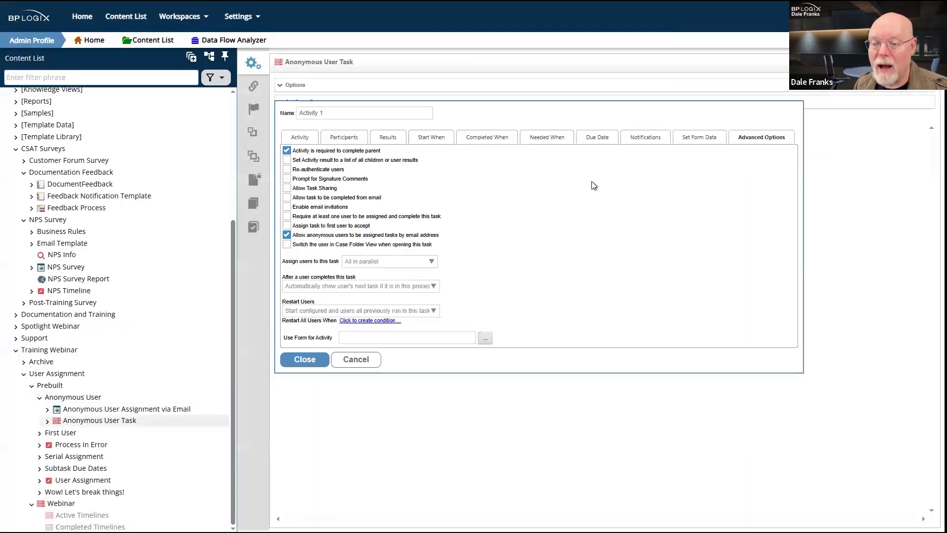
pyautogui.click(645, 138)
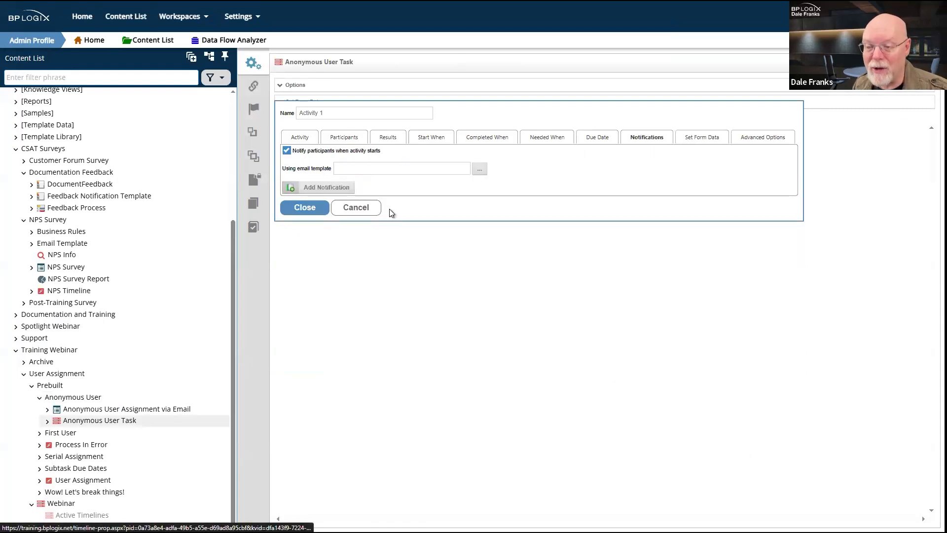
pyautogui.click(365, 209)
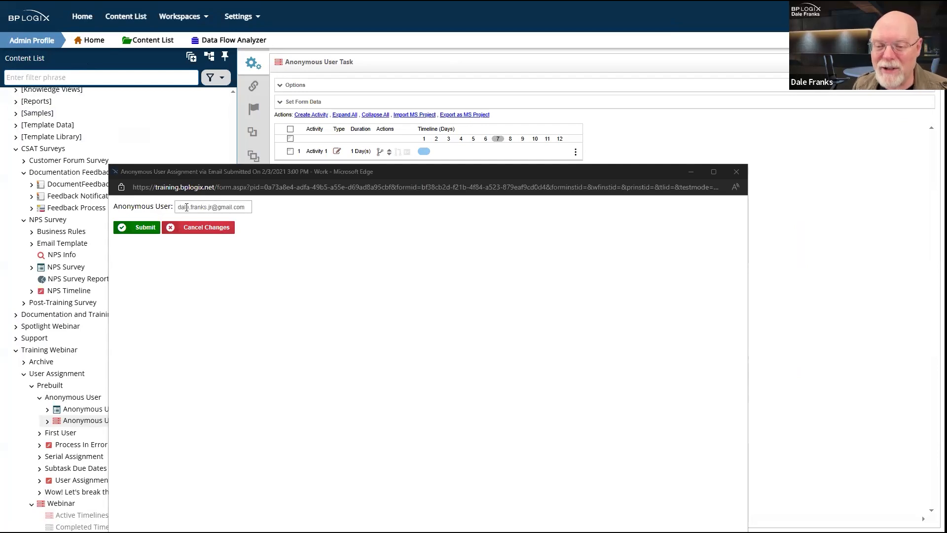
# Step: Submit the via Email form with the anonymous user's e-mail address in the Anonymous User field
pyautogui.moveTo(179, 207); pyautogui.dragTo(275, 207)
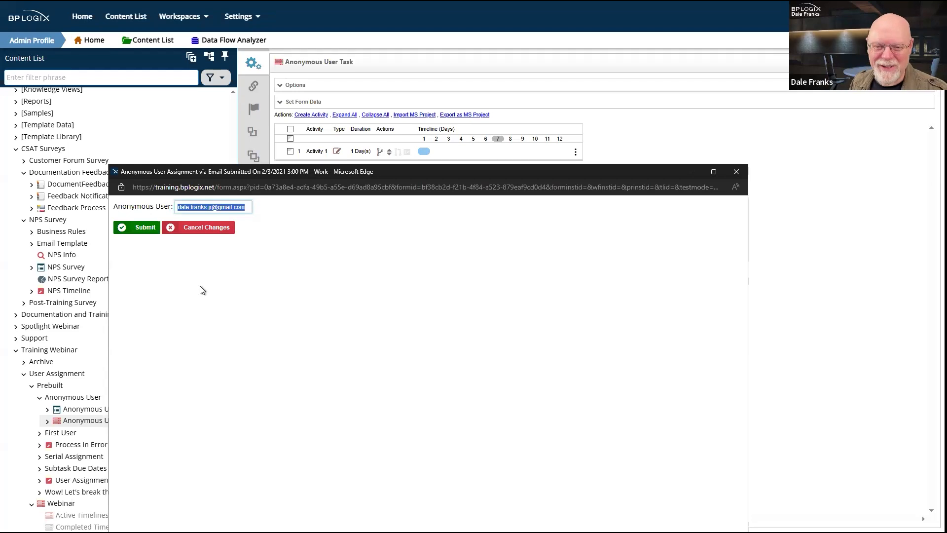
pyautogui.click(145, 228)
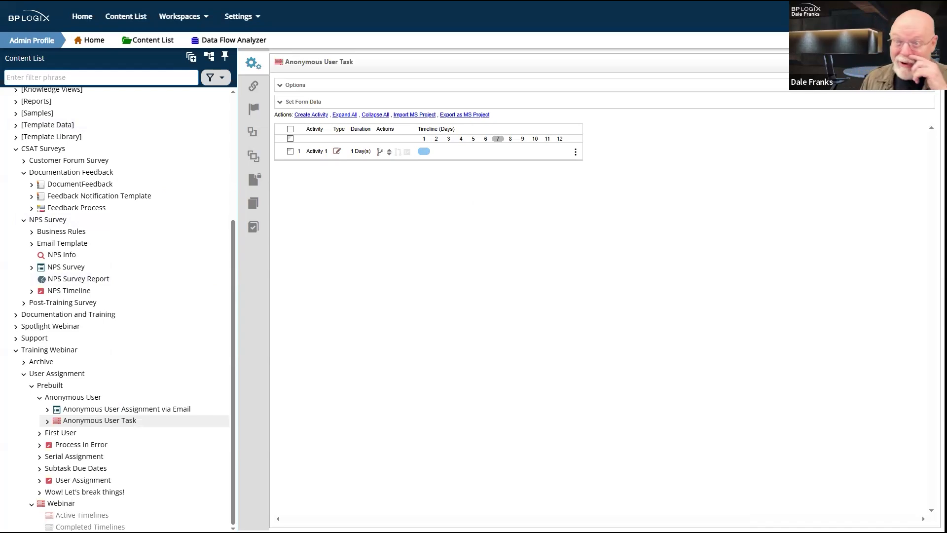
# Step: Get rid of the empty new browser tab and return to the Anonymous User Task timeline
pyautogui.hotkey('ctrl', 't')
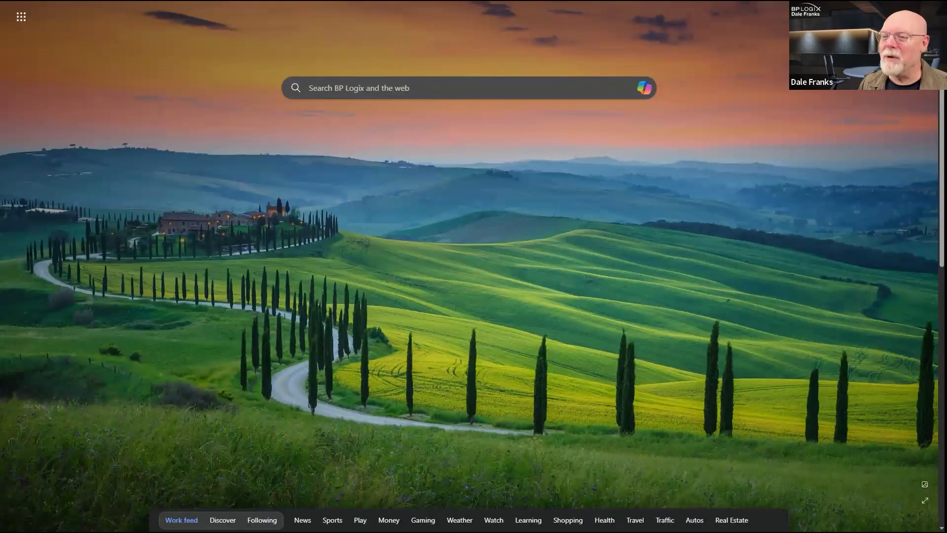
pyautogui.press('Return')
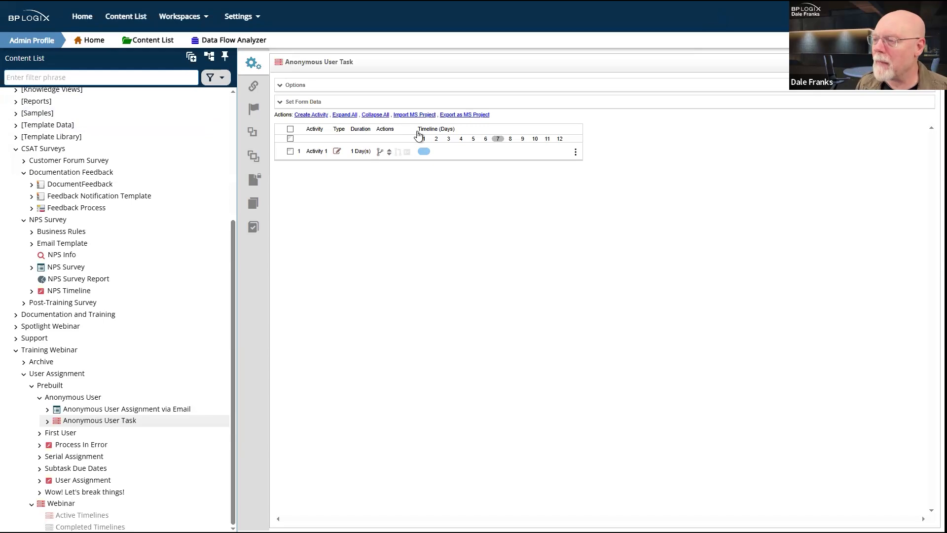
pyautogui.hotkey('alt', 'Tab')
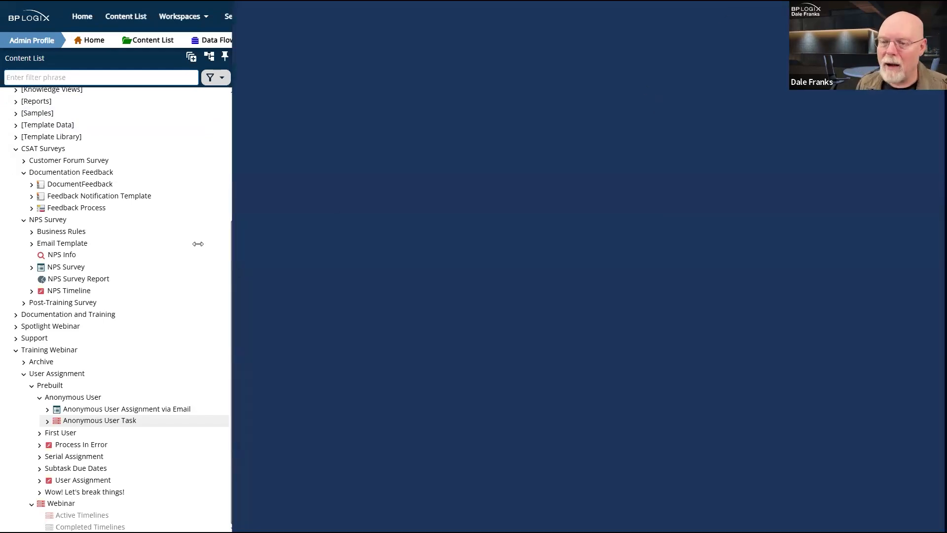
pyautogui.hotkey('alt', 'Tab')
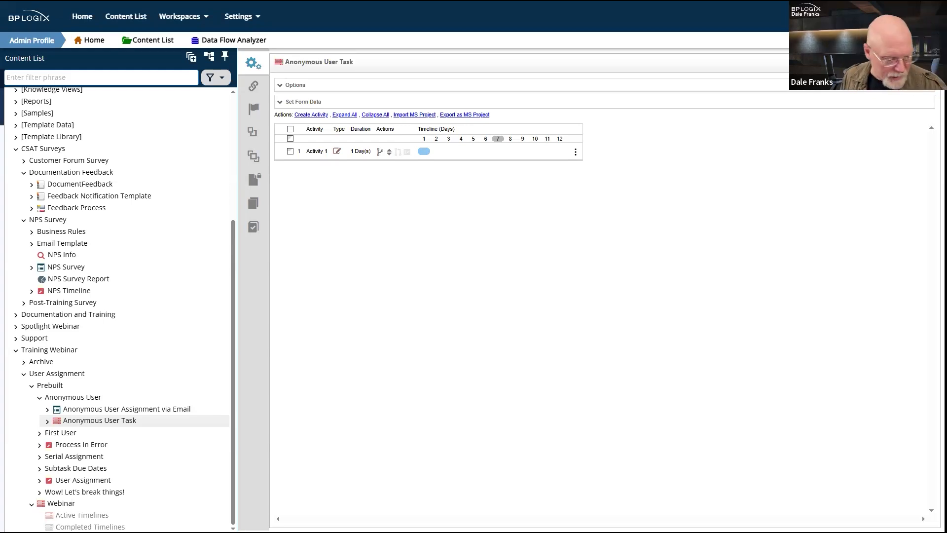
# Step: Leave the unsaved timeline for the Anonymous User folder and run the via Email form
pyautogui.click(77, 410)
pyautogui.click(450, 347)
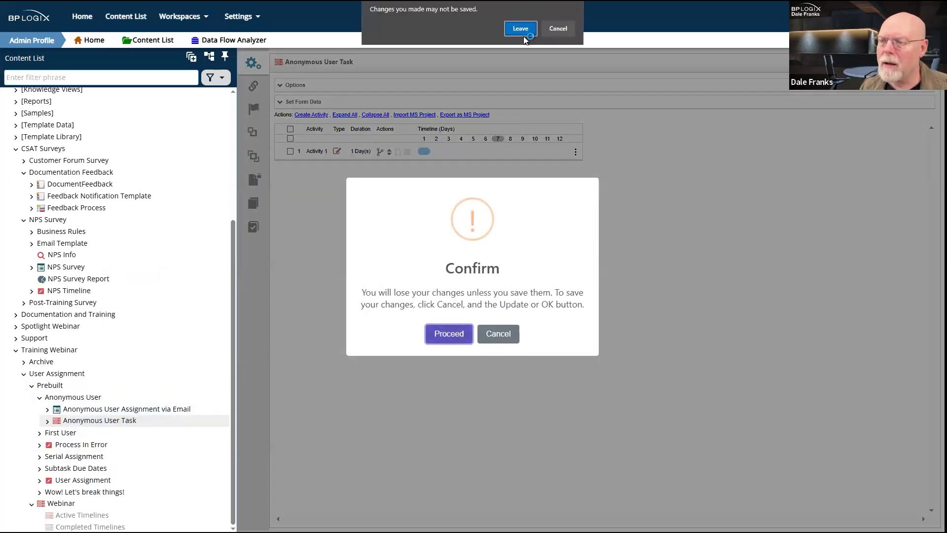
pyautogui.click(523, 37)
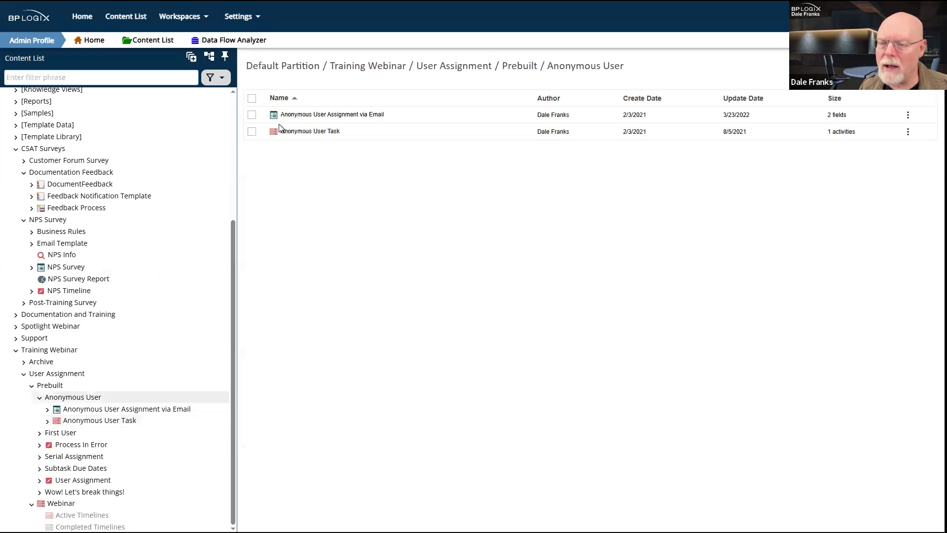
pyautogui.click(252, 115)
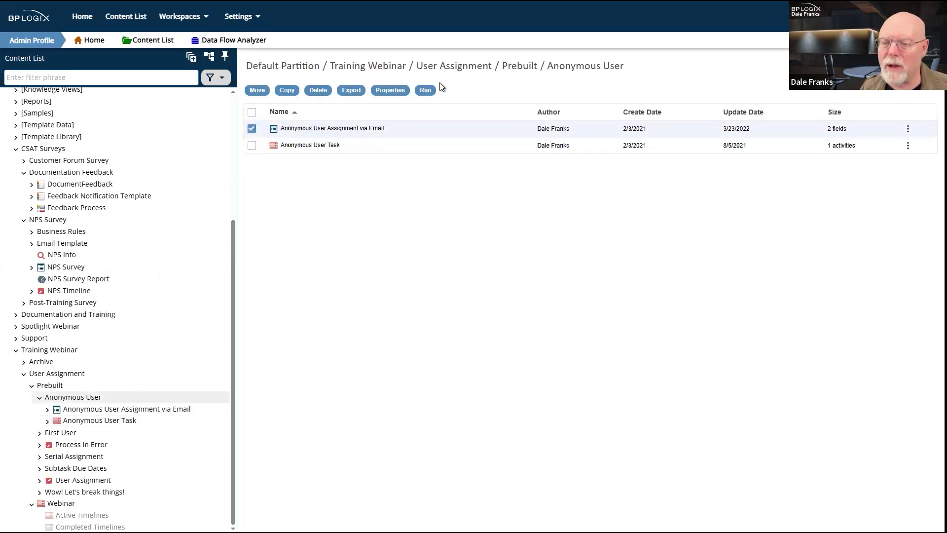
pyautogui.click(427, 90)
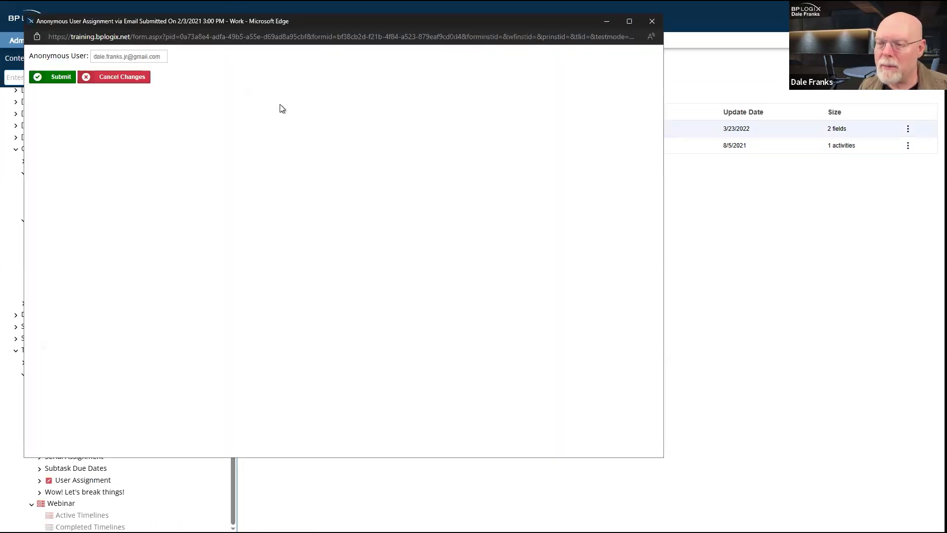
pyautogui.moveTo(93, 56); pyautogui.dragTo(222, 63)
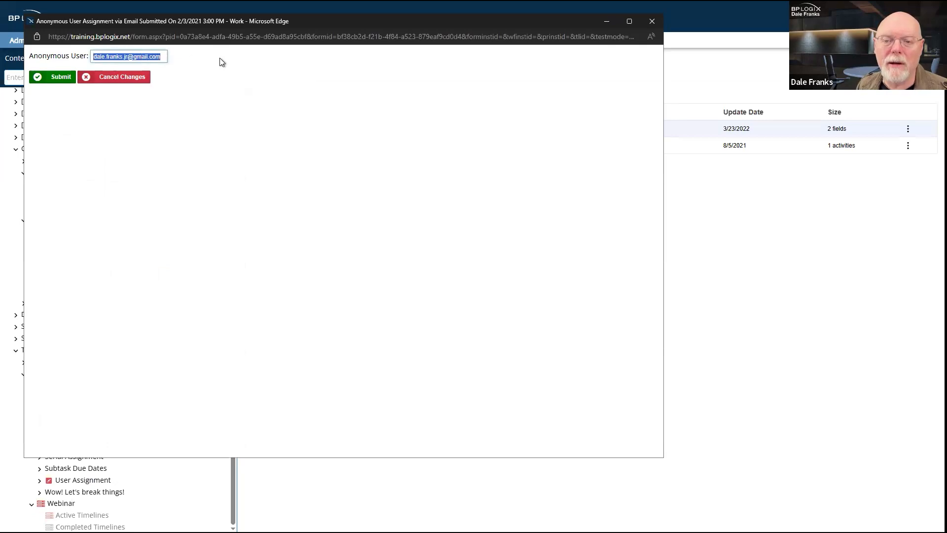
pyautogui.click(124, 57)
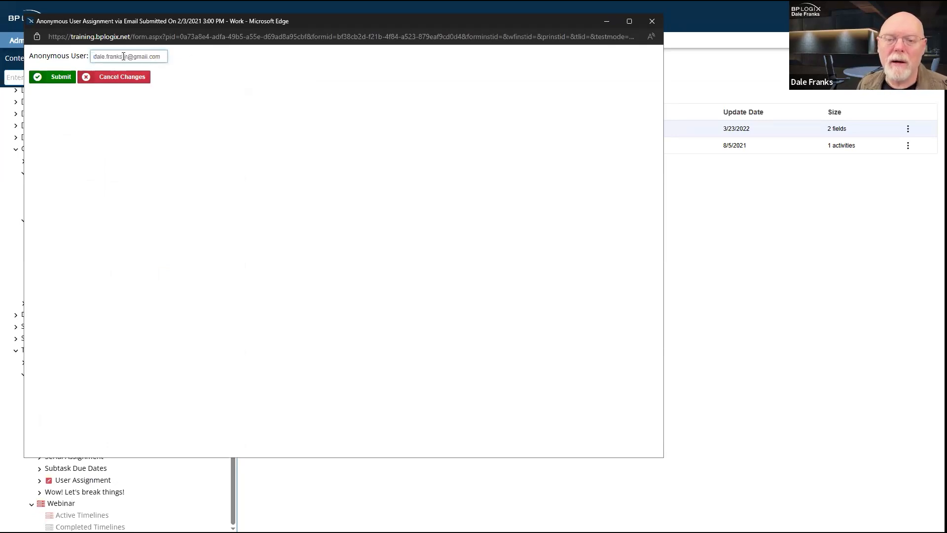
pyautogui.moveTo(124, 56); pyautogui.dragTo(302, 50)
pyautogui.write('@bplogix.com')
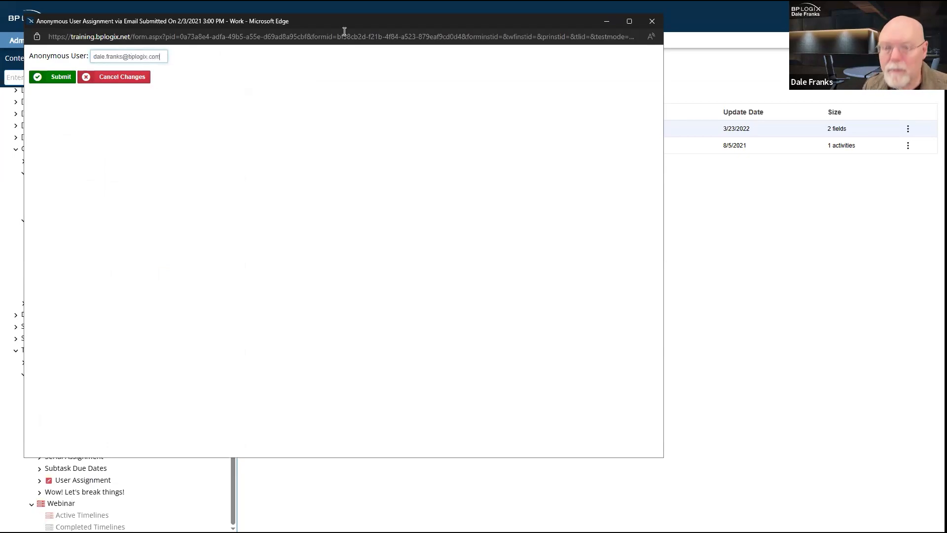
pyautogui.click(62, 78)
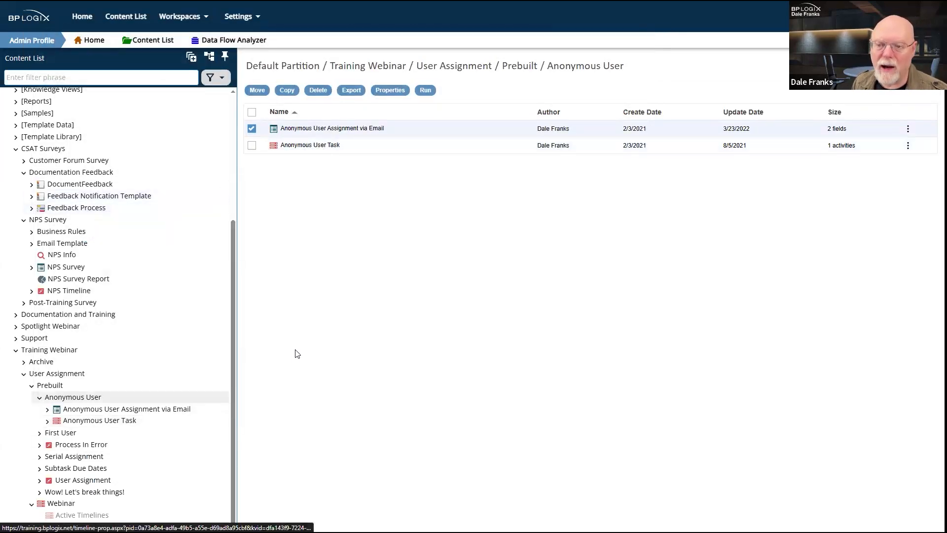
# Step: Open the newest active Anonymous User Task timeline's routing slip, then switch to the assignment e-mail
pyautogui.click(47, 422)
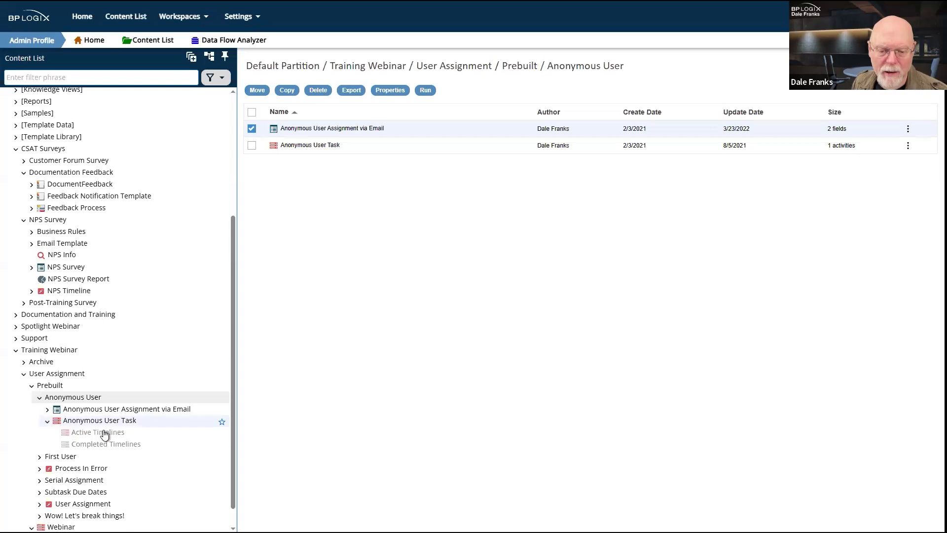
pyautogui.click(104, 433)
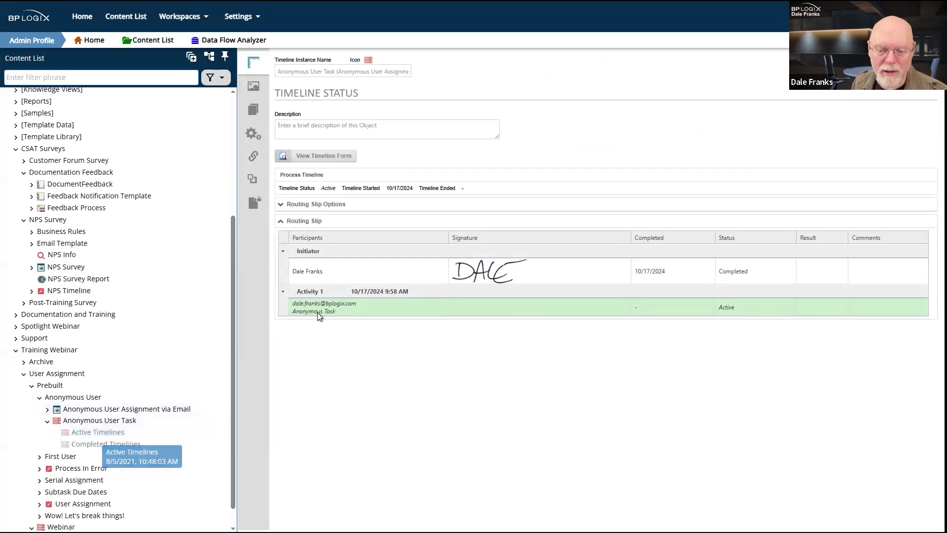
pyautogui.click(102, 433)
pyautogui.click(454, 181)
pyautogui.click(454, 181)
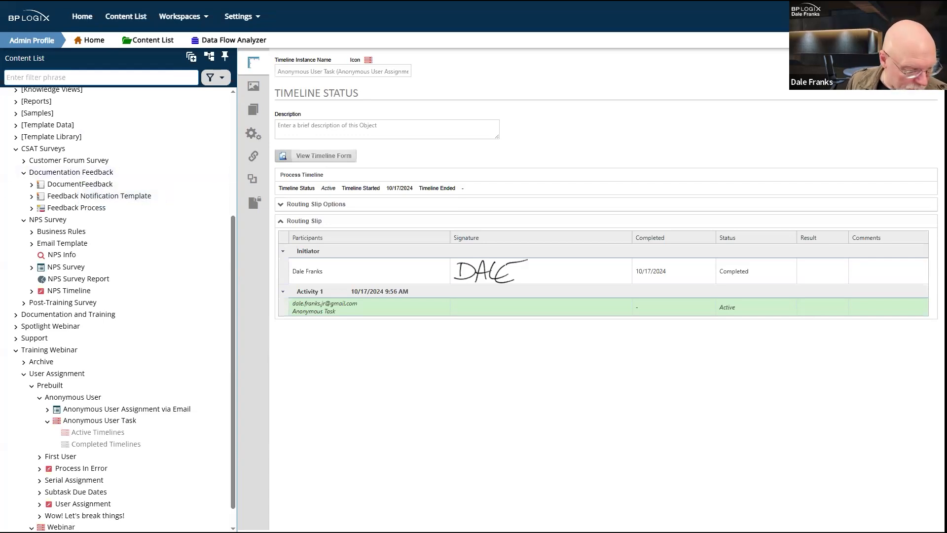
pyautogui.hotkey('alt', 'Tab')
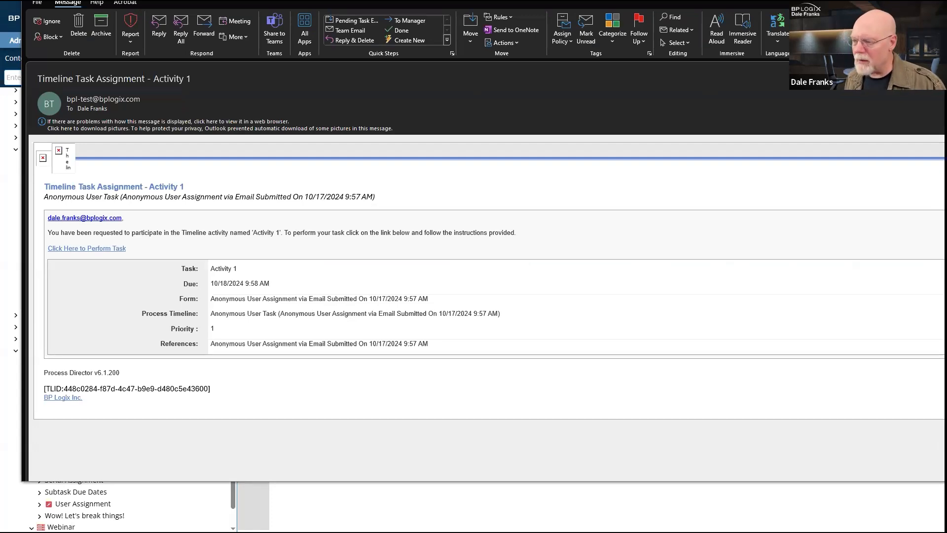
# Step: Narrow the Activity 1 assignment e-mail window so the whole message fits on screen
pyautogui.moveTo(945, 361); pyautogui.dragTo(872, 361)
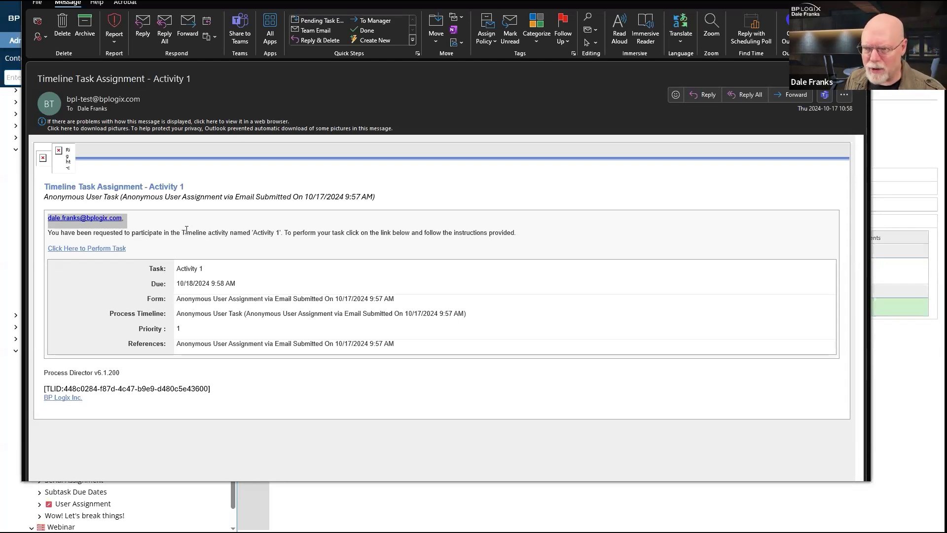
# Step: Open the task from the e-mail's 'Click Here to Perform Task' link and complete it
pyautogui.click(95, 249)
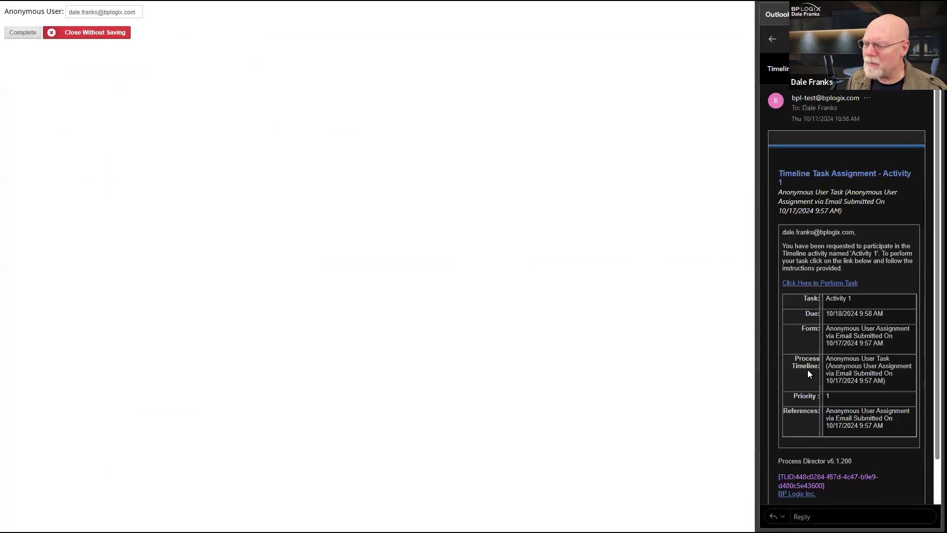
pyautogui.click(28, 33)
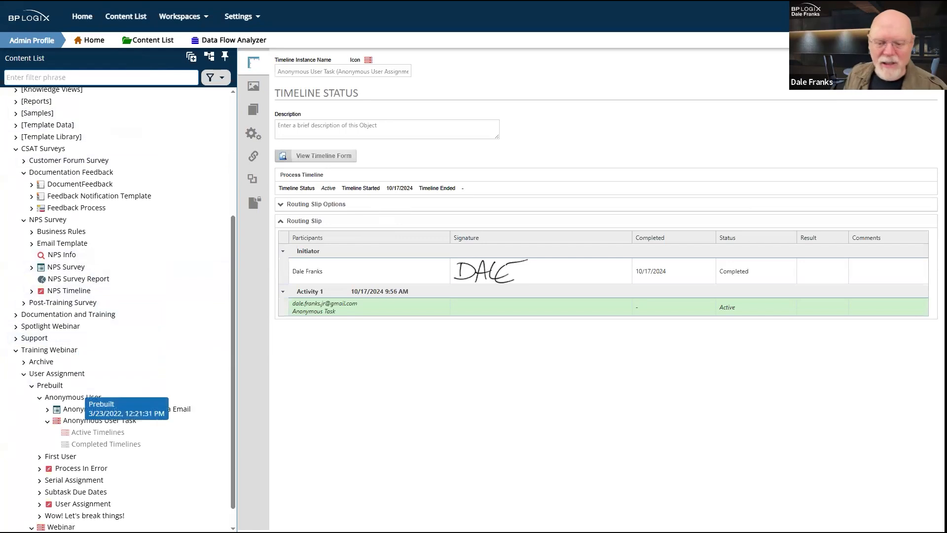
pyautogui.hotkey('alt', 'Tab')
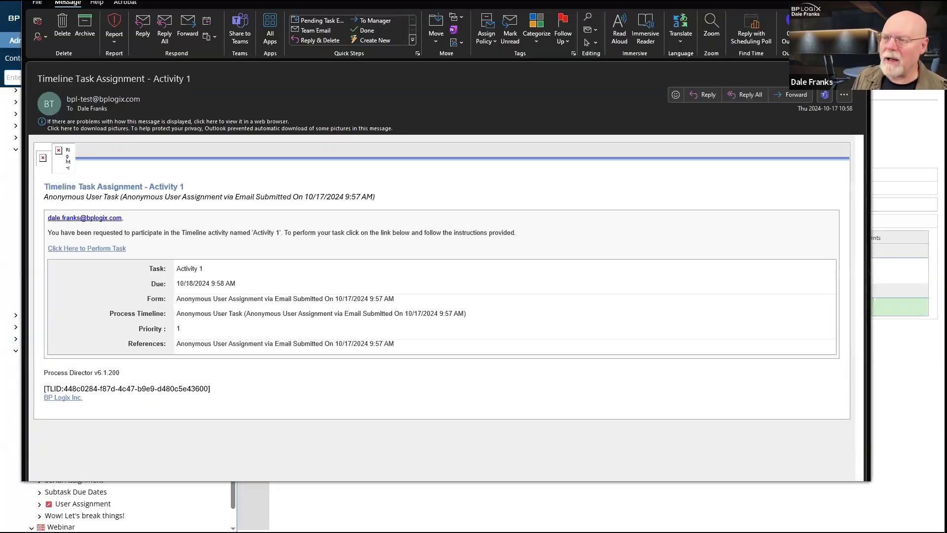
pyautogui.moveTo(592, 0); pyautogui.dragTo(626, 41)
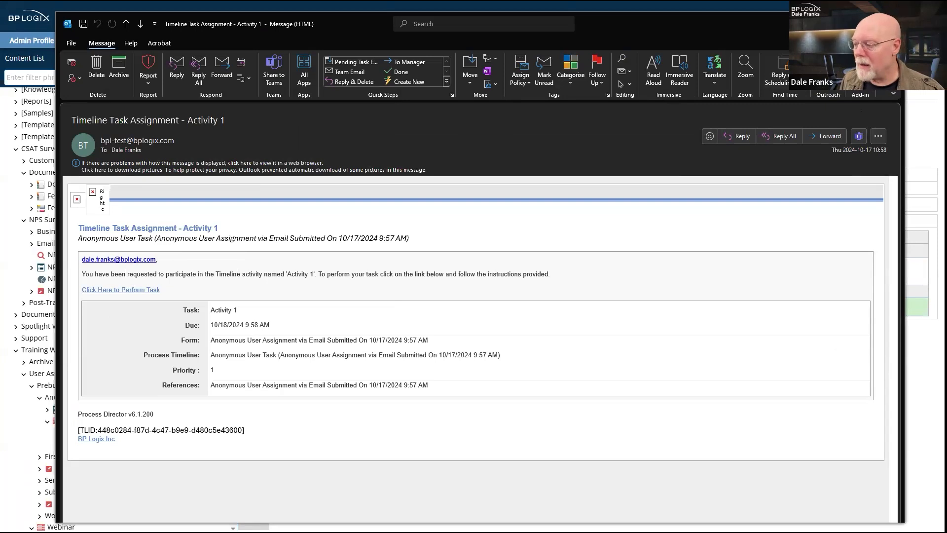
pyautogui.click(892, 23)
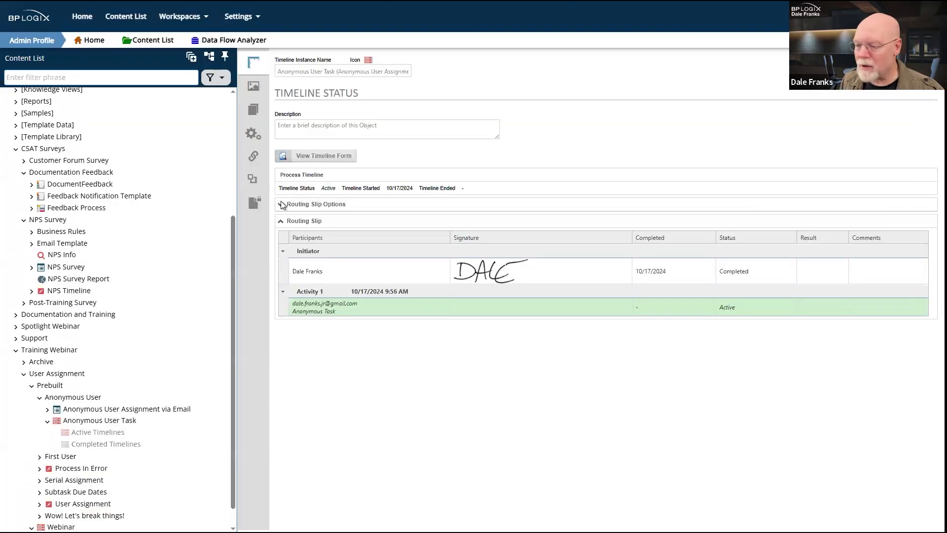
# Step: View the timeline instance's permissions for All Authenticated Users, then return to the Outlook e-mail
pyautogui.click(254, 203)
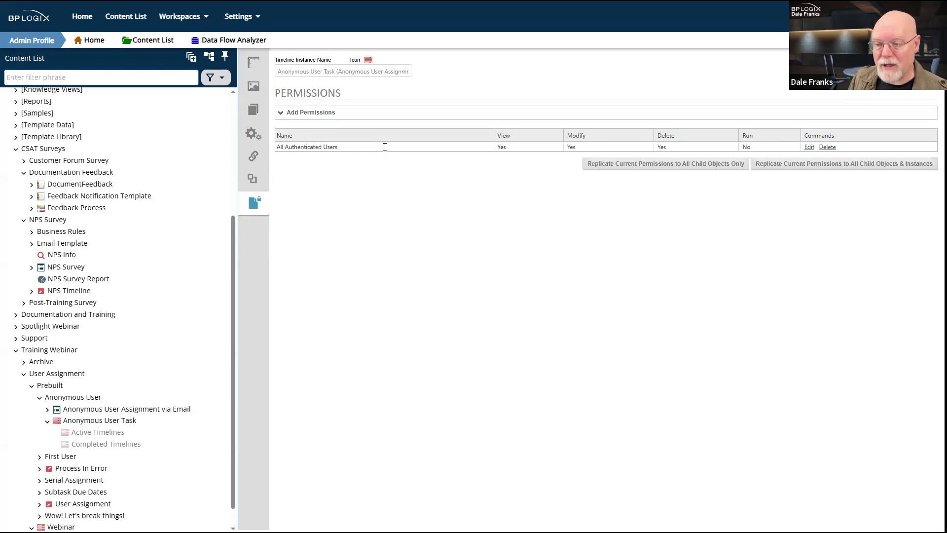
pyautogui.hotkey('alt', 'Tab')
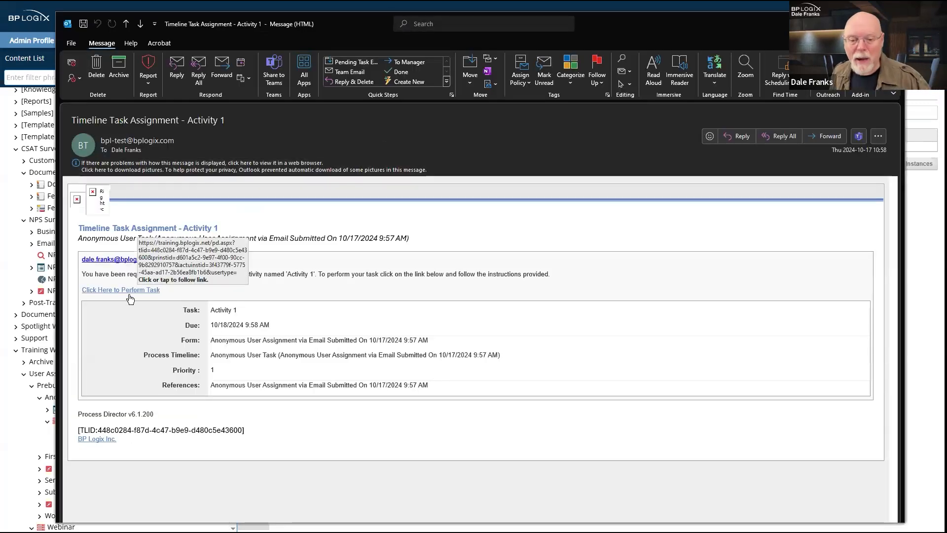
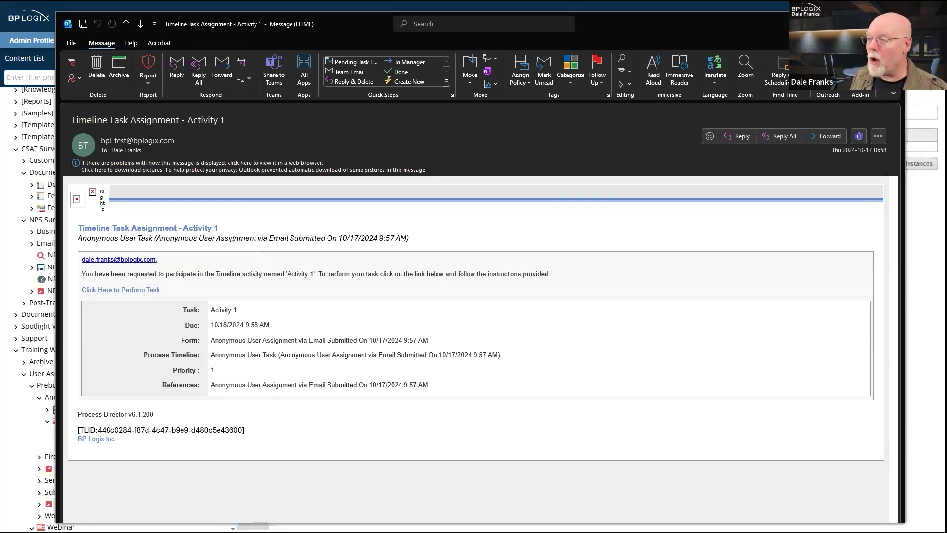
# Step: Close the assignment e-mail and open the completed Anonymous User Task run from Completed Timelines
pyautogui.click(891, 24)
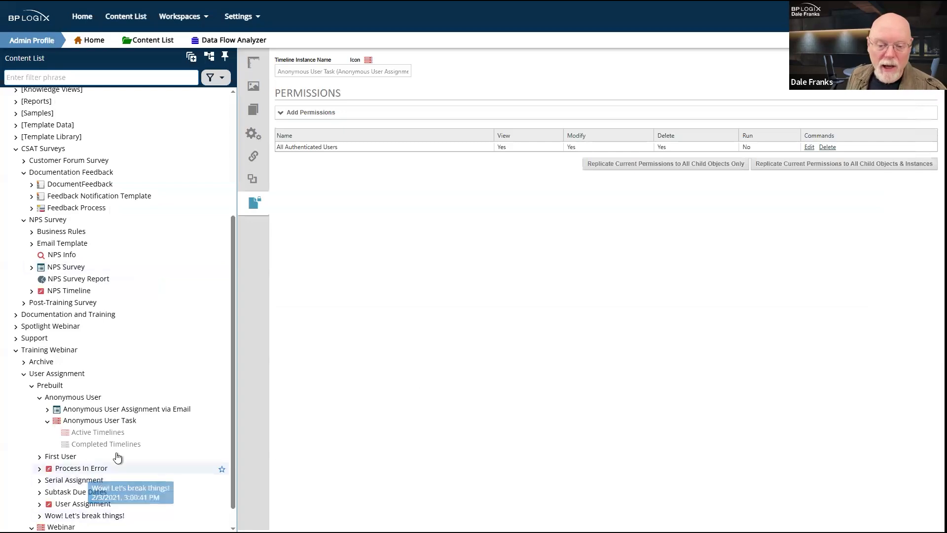
pyautogui.click(120, 446)
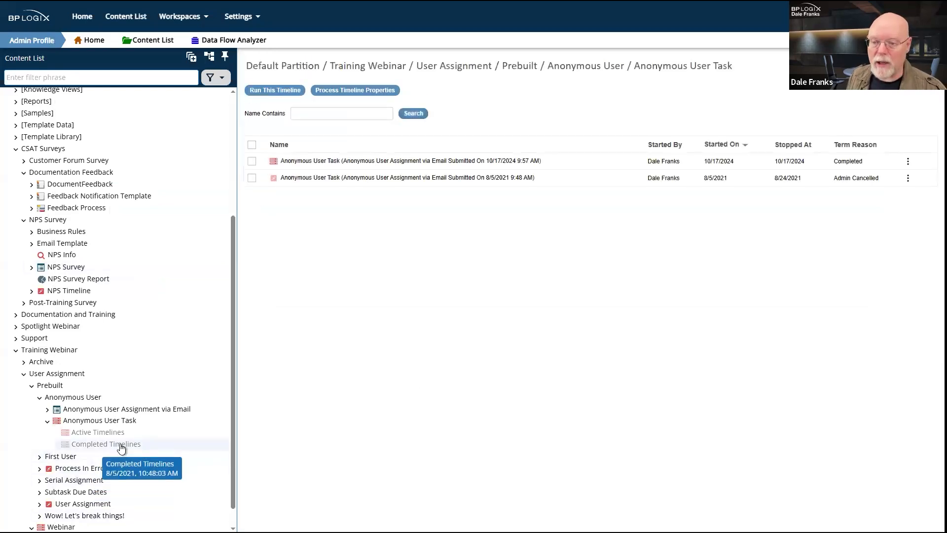
pyautogui.click(482, 161)
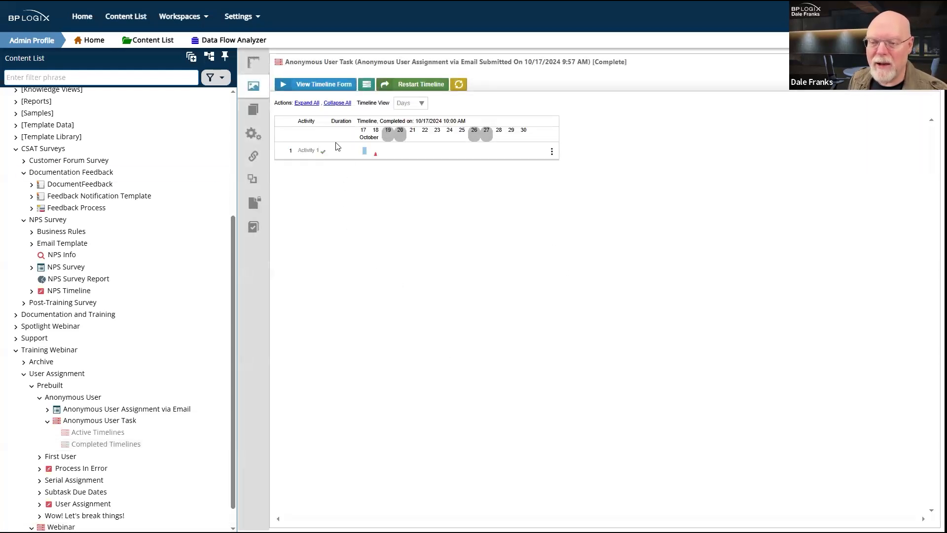
# Step: Review the run's submitted anonymous user form, then select the 10/17/2024 run in the list
pyautogui.click(250, 114)
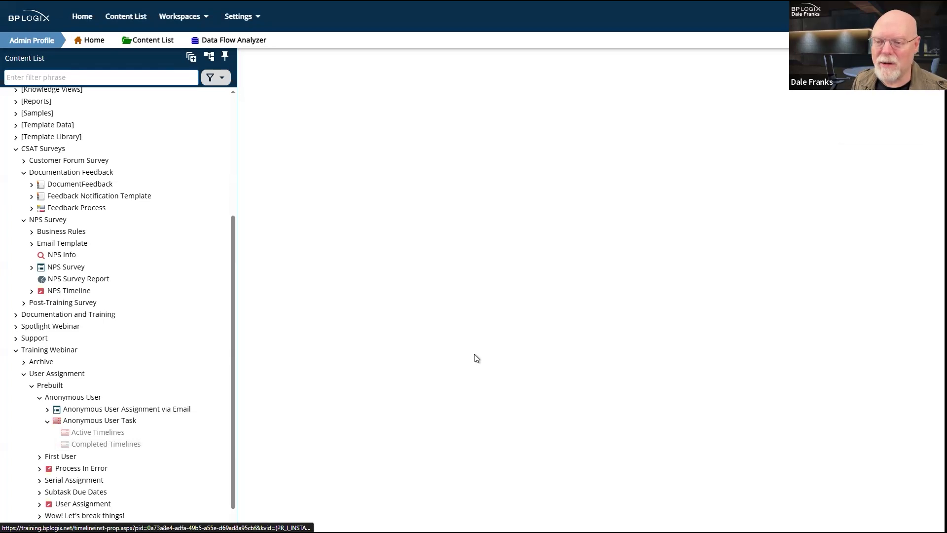
pyautogui.click(301, 114)
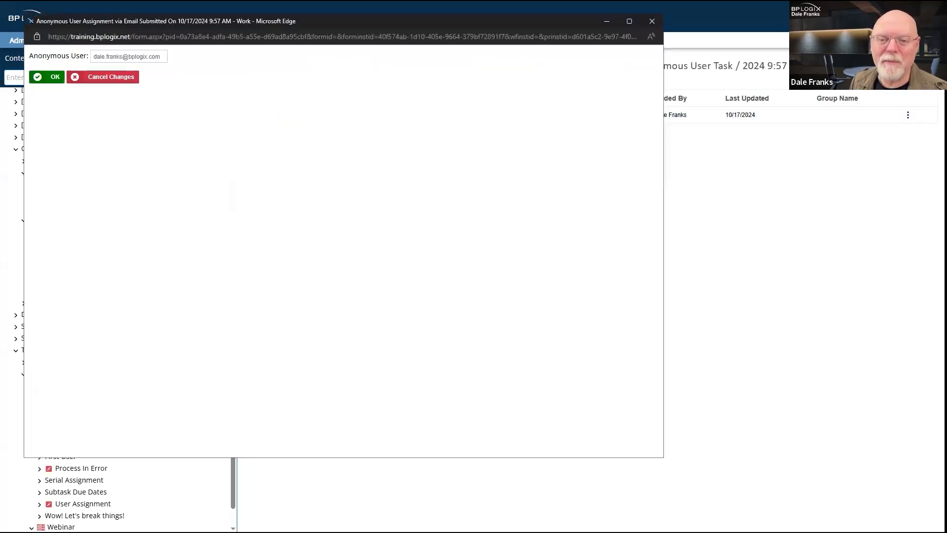
pyautogui.click(652, 25)
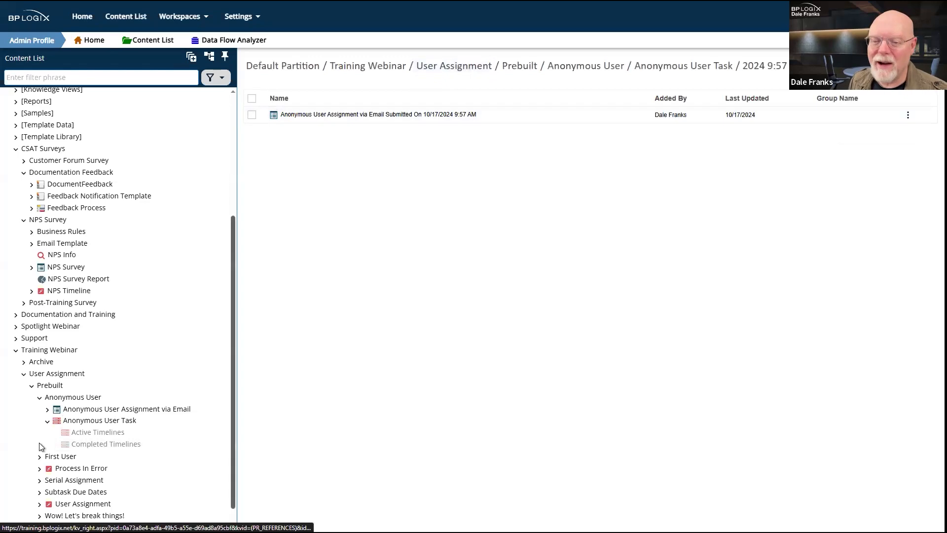
pyautogui.click(96, 444)
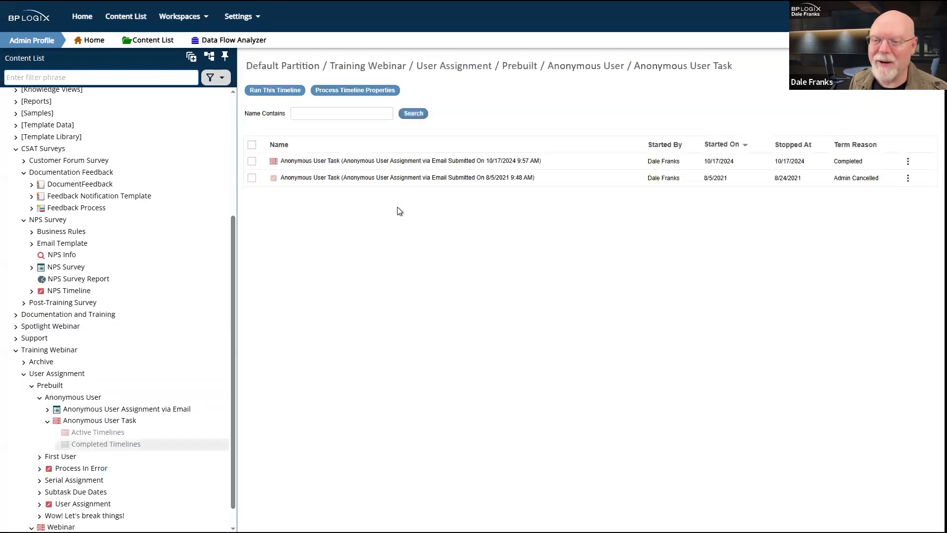
pyautogui.click(252, 161)
# Step: Open the 10/17/2024 run's Timeline Status and review the participant e-mail and Activity 1's Complete result
pyautogui.click(291, 93)
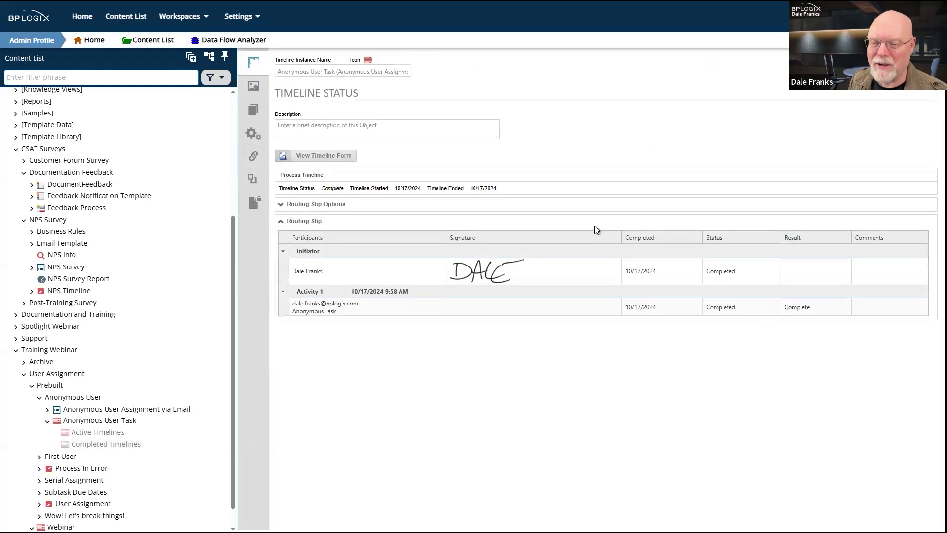
pyautogui.moveTo(296, 303); pyautogui.dragTo(371, 306)
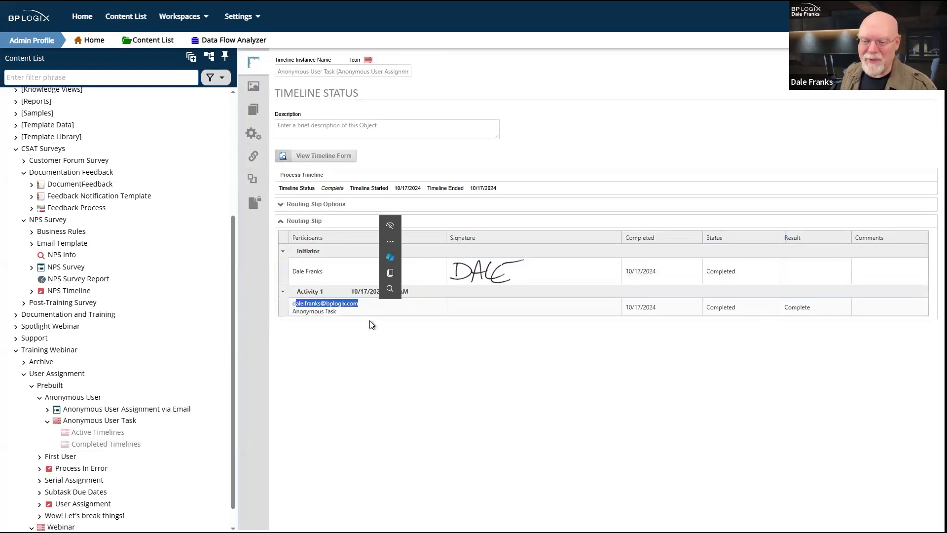
pyautogui.doubleClick(721, 311)
pyautogui.doubleClick(803, 310)
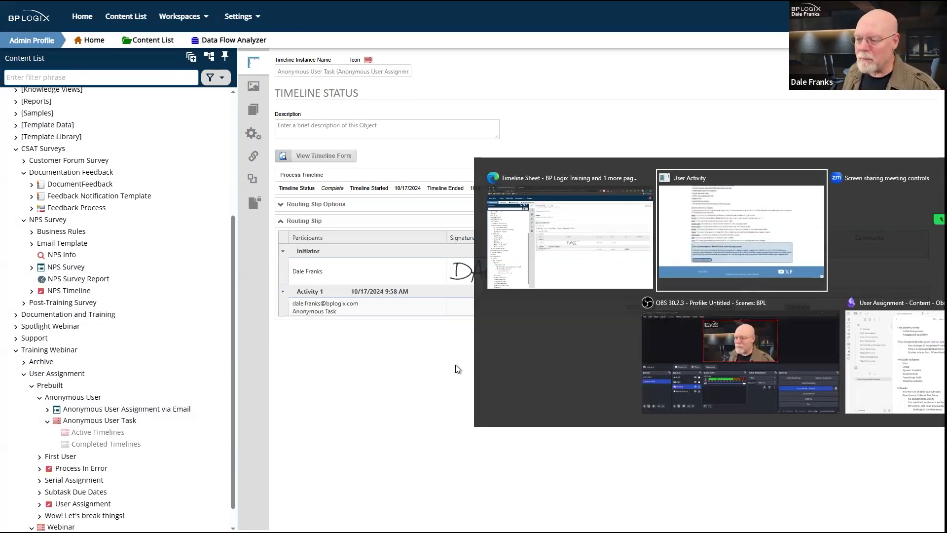
pyautogui.hotkey('alt', 'Tab')
pyautogui.hotkey('alt', 'Tab')
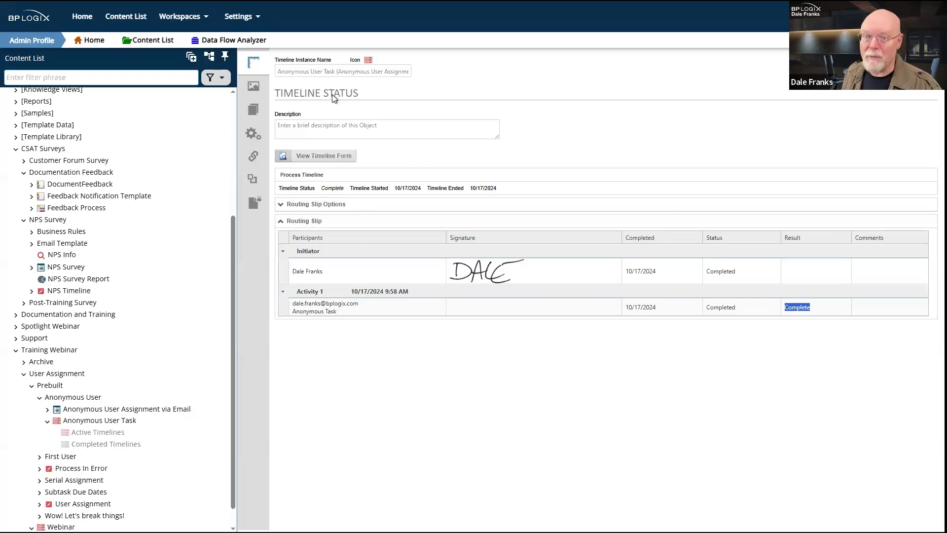
pyautogui.click(751, 386)
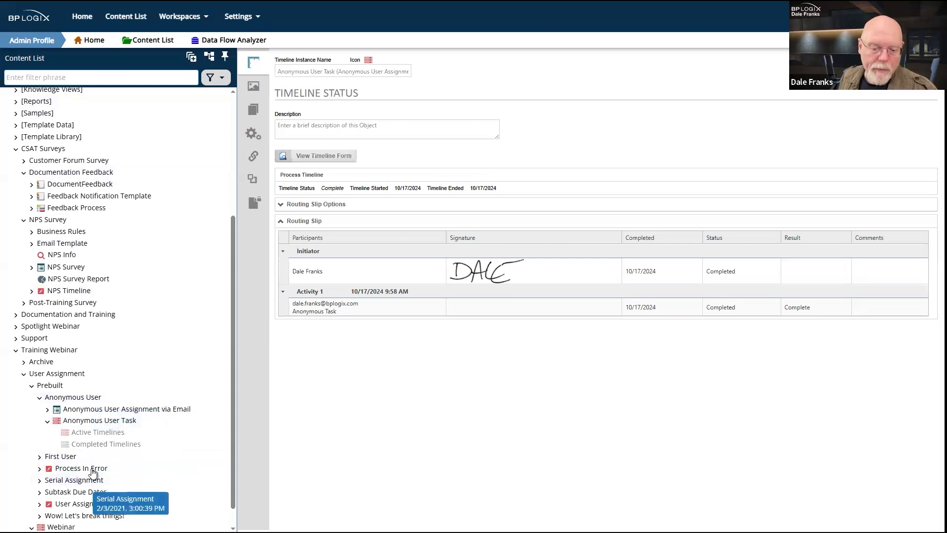
pyautogui.scroll(-1, 54, 498)
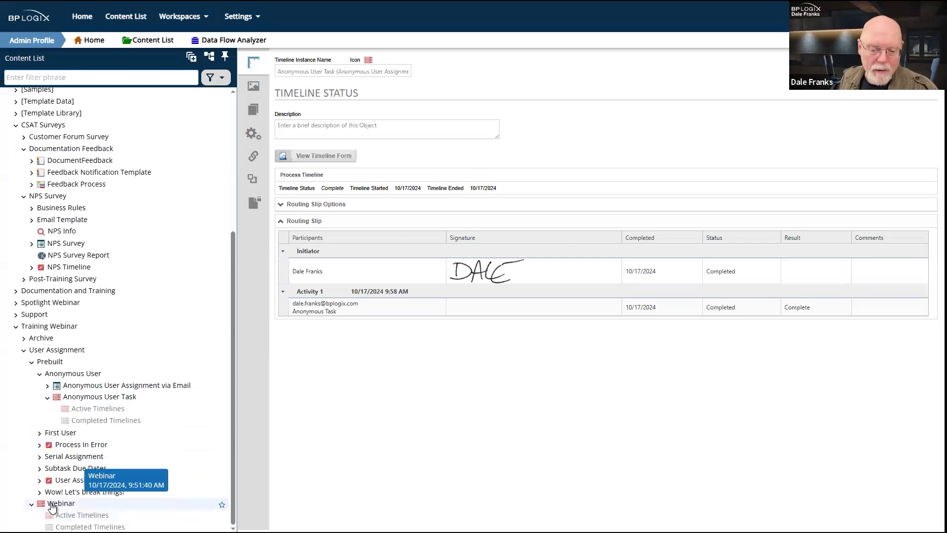
# Step: Open the Webinar timeline and view Activity 1's available participant types
pyautogui.click(54, 504)
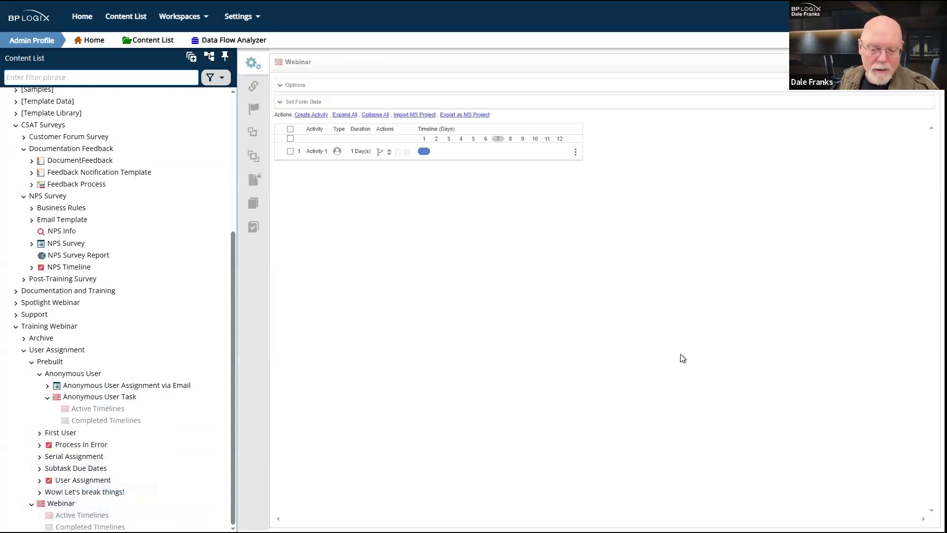
pyautogui.click(319, 151)
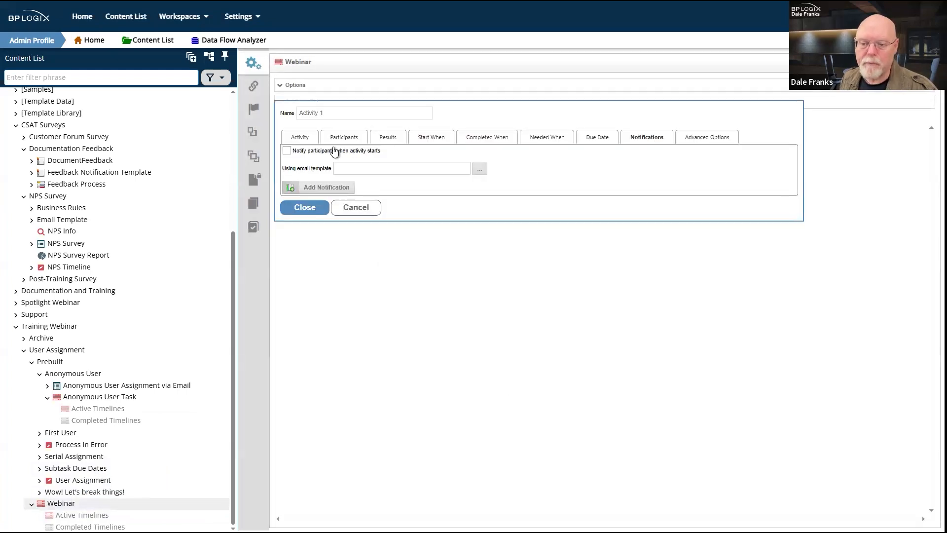
pyautogui.click(348, 141)
pyautogui.click(338, 181)
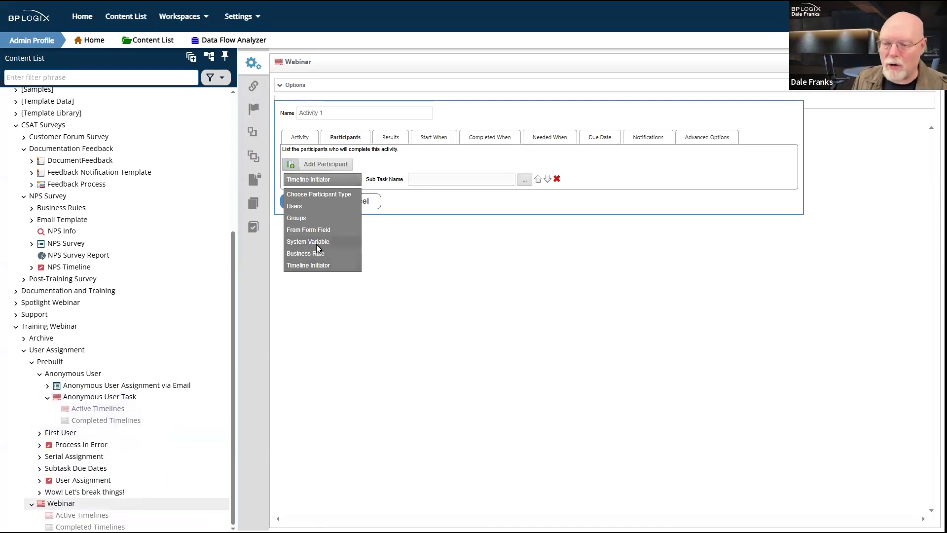
# Step: Filter the content list by '2020' and open the 2020 Training Project folder
pyautogui.click(105, 77)
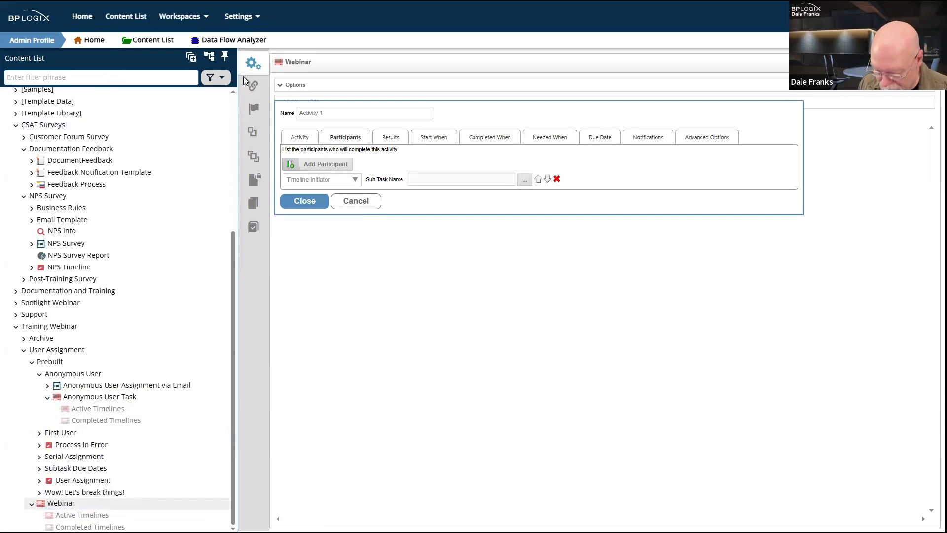
pyautogui.write('2020')
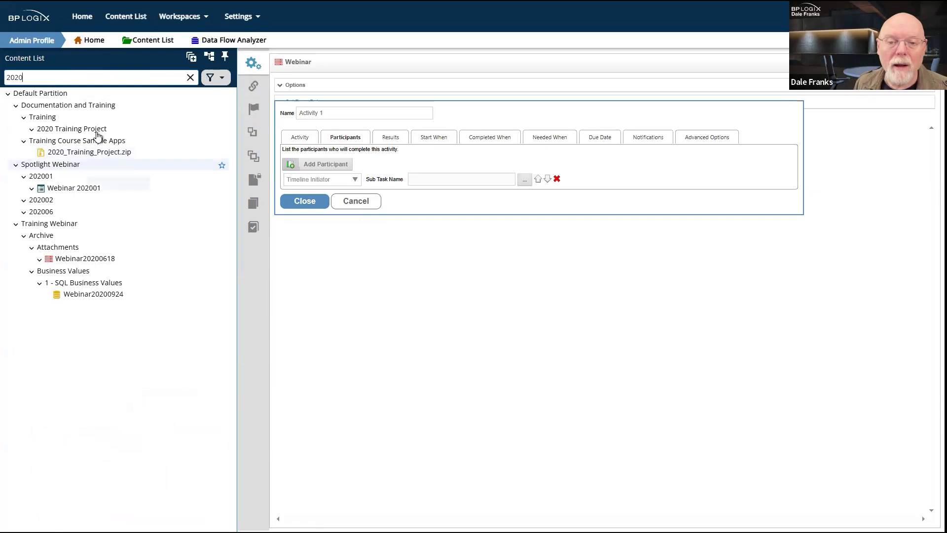
pyautogui.click(32, 129)
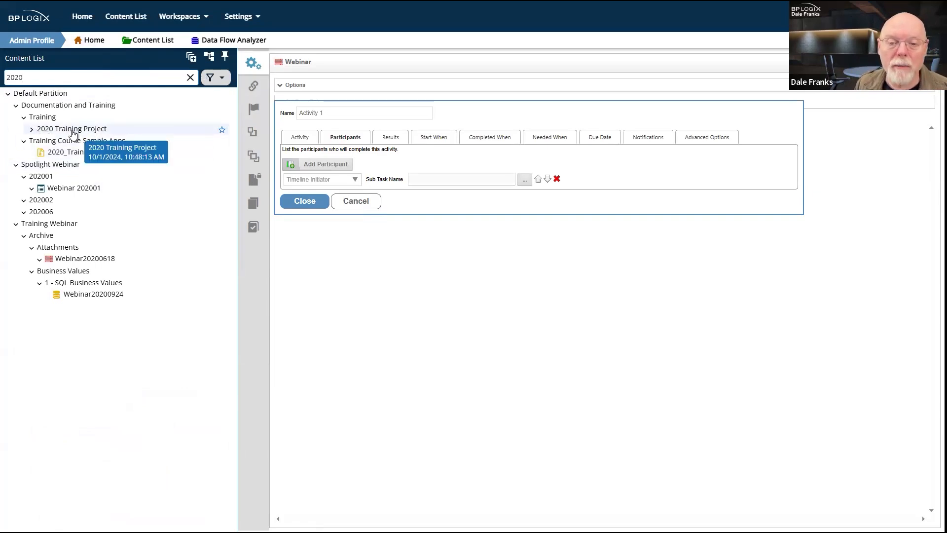
pyautogui.click(70, 130)
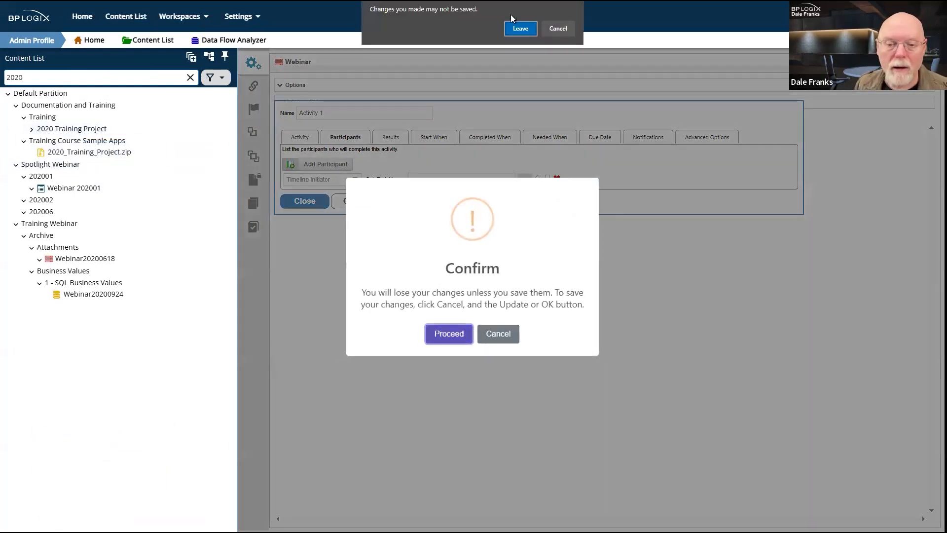
# Step: Discard the activity edits and open the Change of Major Request - Advanced form in the designer
pyautogui.click(522, 32)
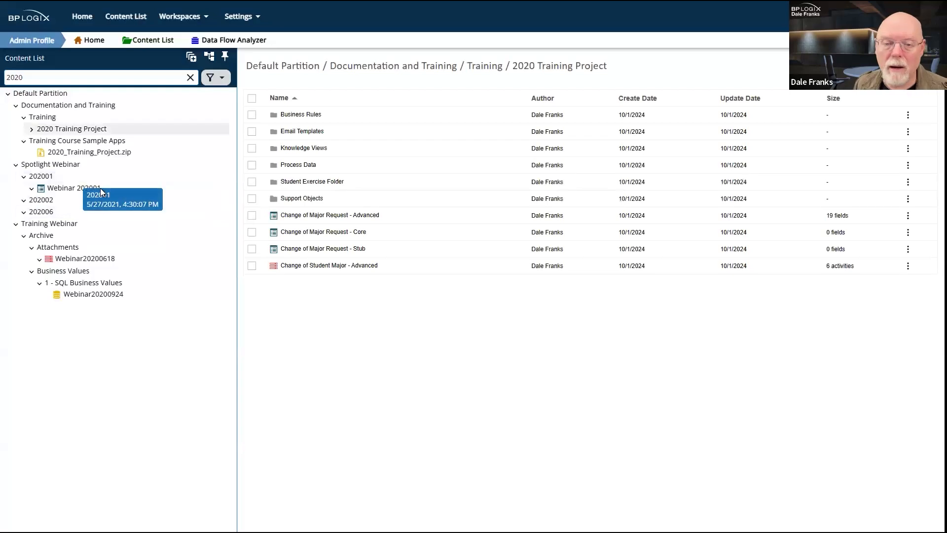
pyautogui.click(355, 217)
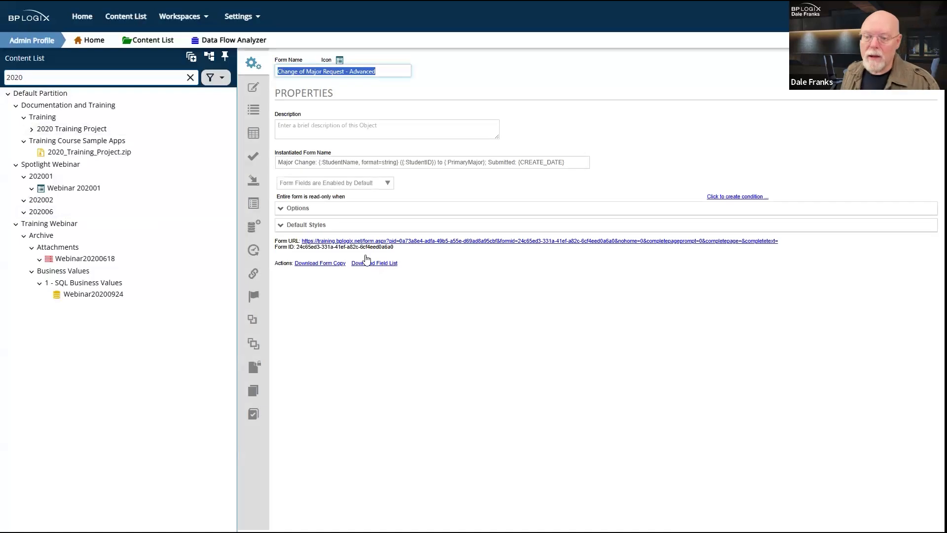
pyautogui.click(254, 89)
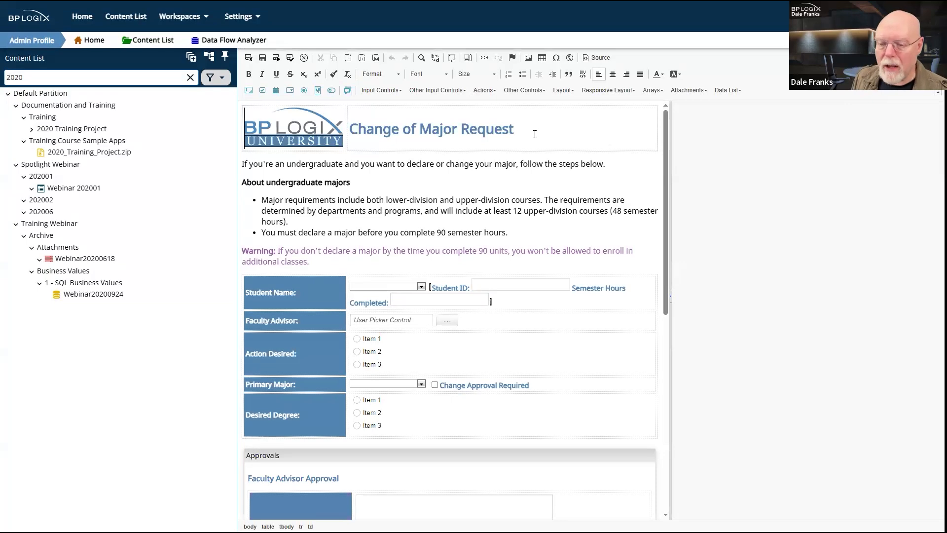
pyautogui.scroll(-3, 535, 135)
pyautogui.scroll(-6, 535, 134)
pyautogui.scroll(3, 534, 133)
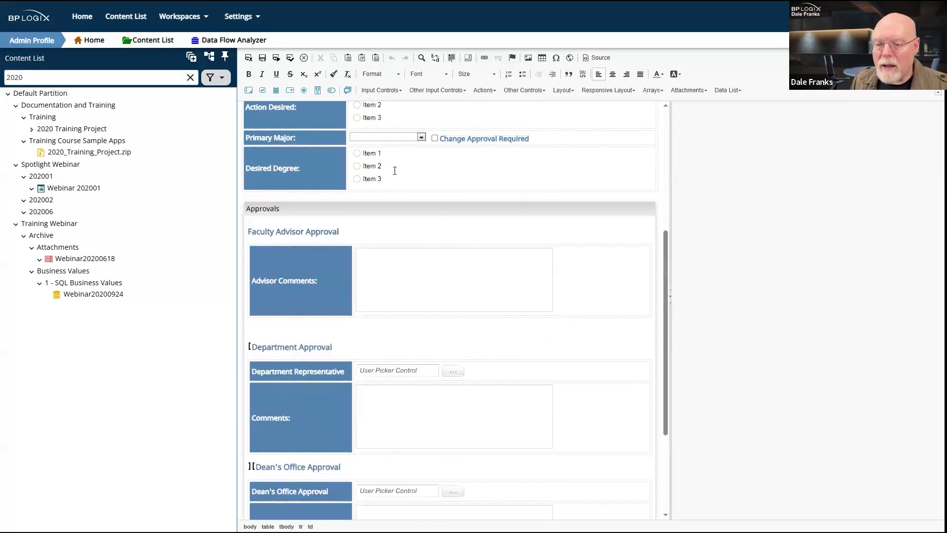
pyautogui.scroll(3, 394, 204)
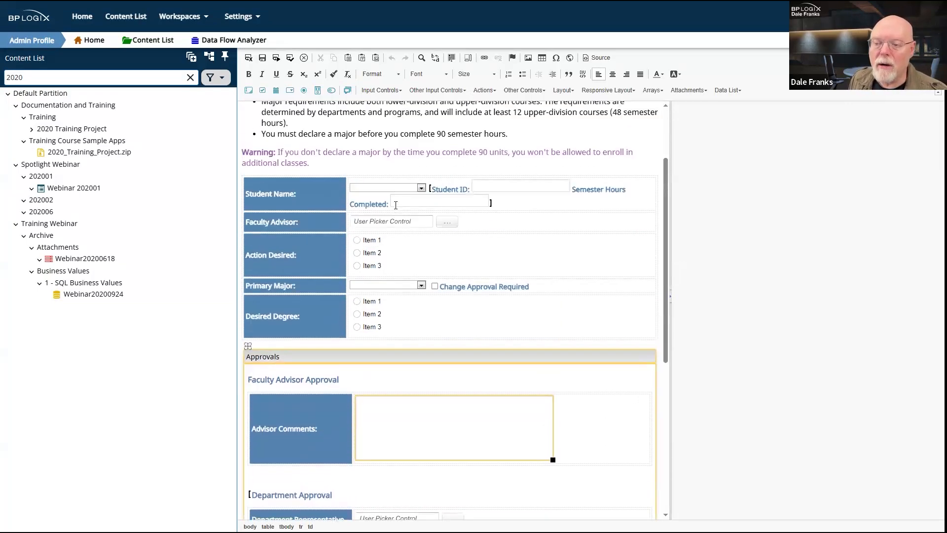
# Step: Inspect the DepartmentRep, DeansOfficeRep and NewFacultyAdvisor user pickers, then return to 2020 Training Project
pyautogui.click(300, 471)
pyautogui.scroll(-3, 300, 466)
pyautogui.click(393, 371)
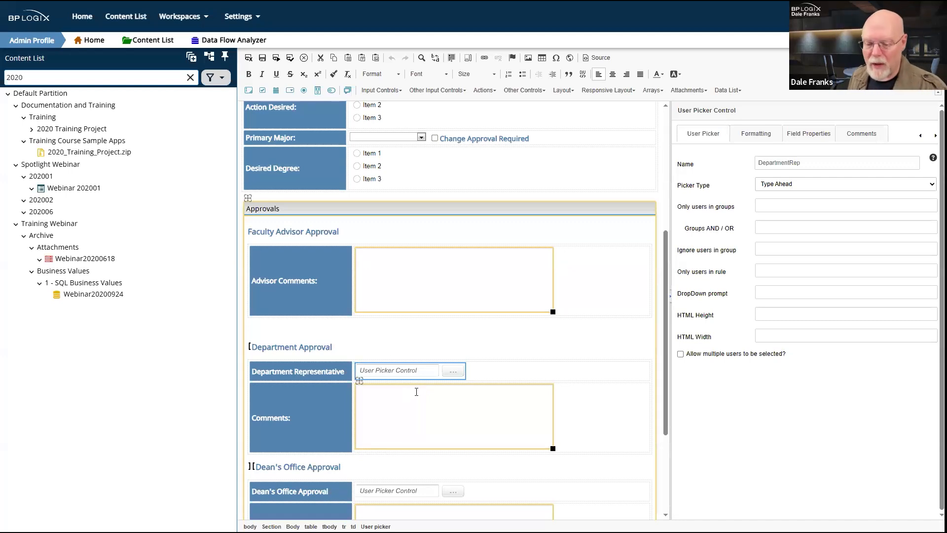
pyautogui.scroll(-3, 417, 391)
pyautogui.click(401, 334)
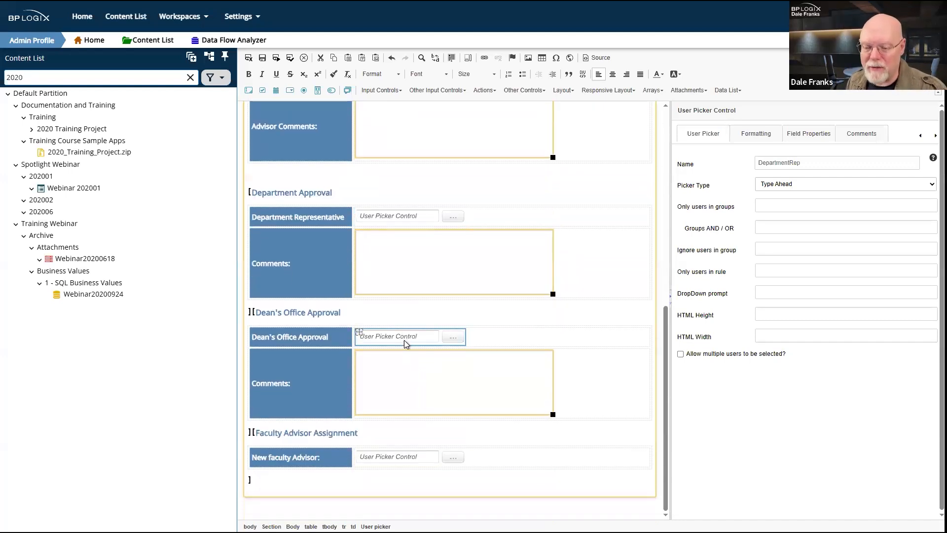
pyautogui.click(390, 454)
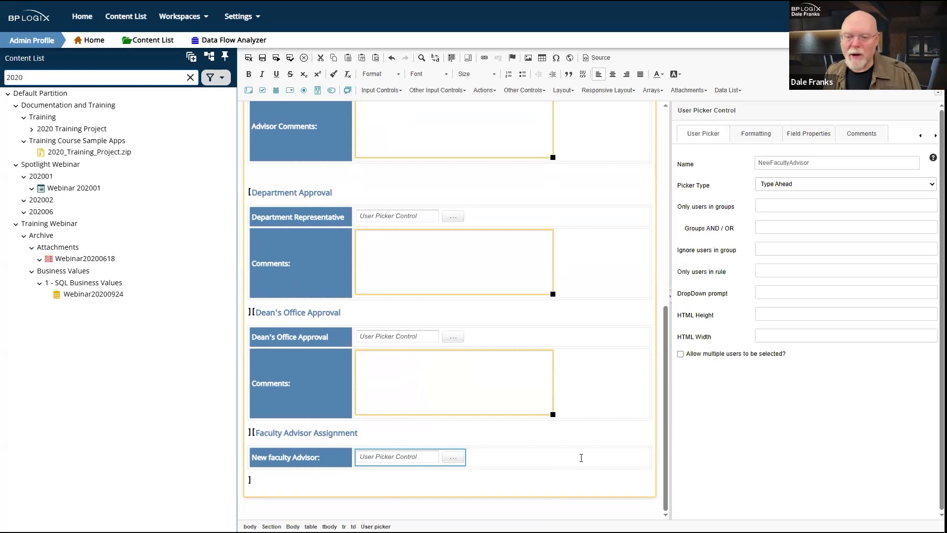
pyautogui.click(431, 219)
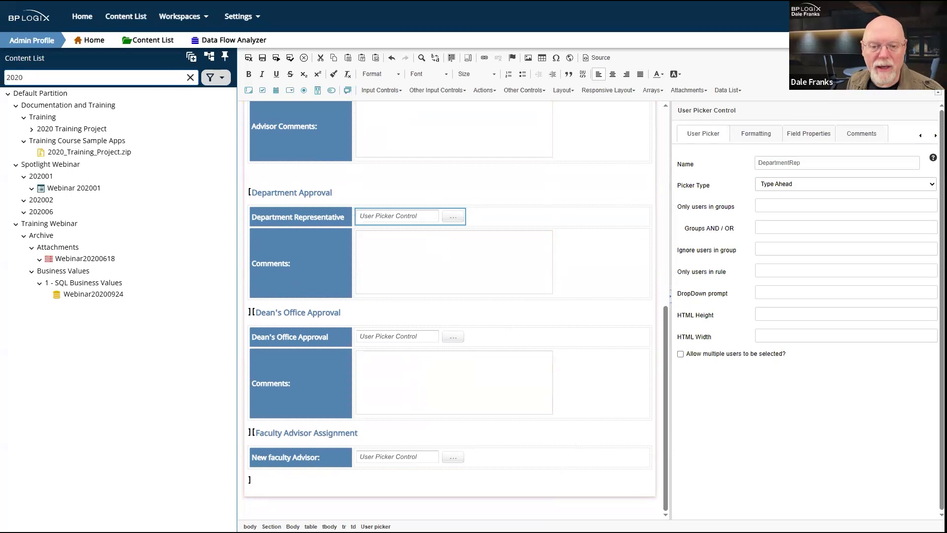
pyautogui.click(81, 131)
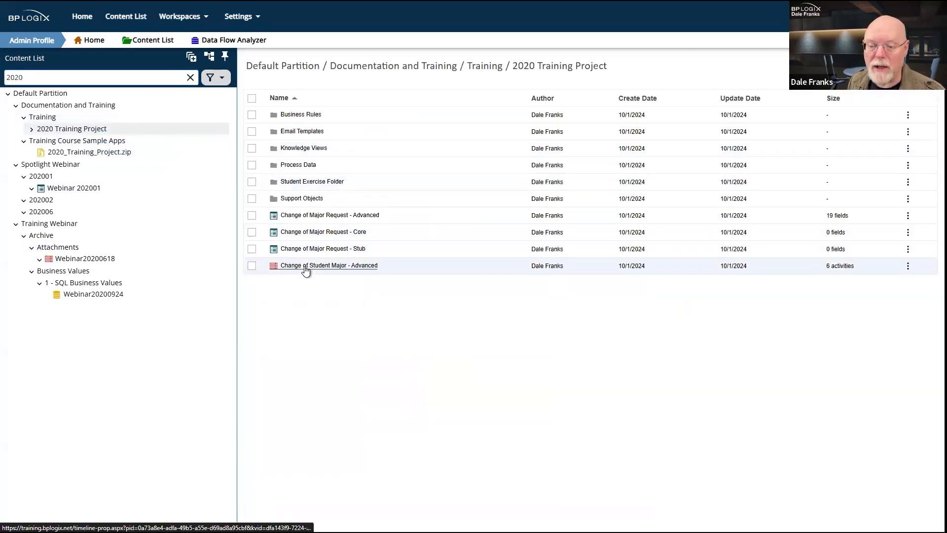
# Step: Open Change of Student Major - Advanced and review its Dean's Office, Registrar and Advisor Assignment activities
pyautogui.click(306, 266)
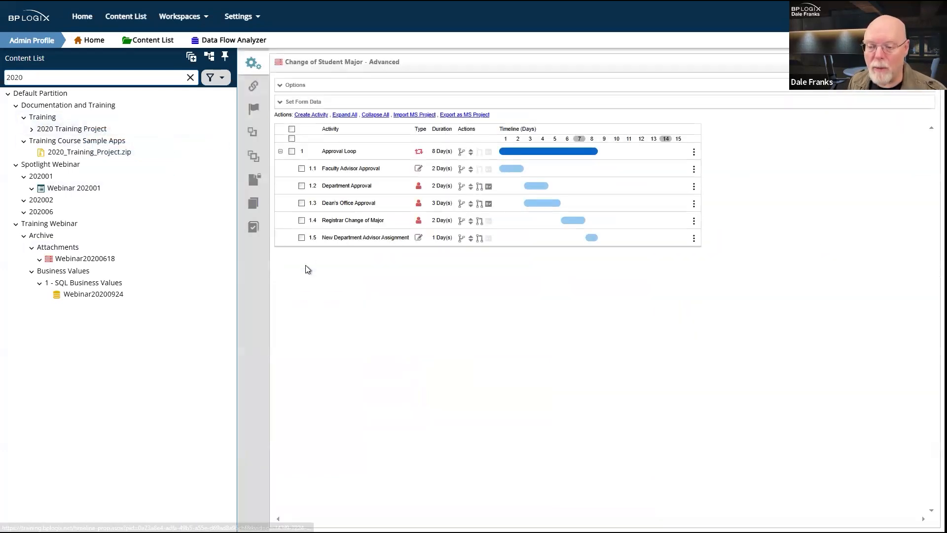
pyautogui.click(362, 203)
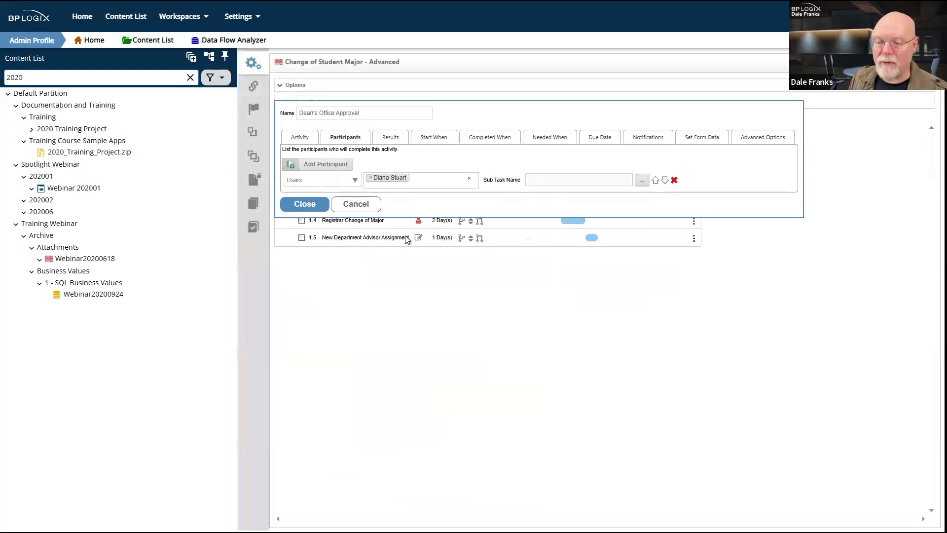
pyautogui.click(316, 205)
pyautogui.click(358, 221)
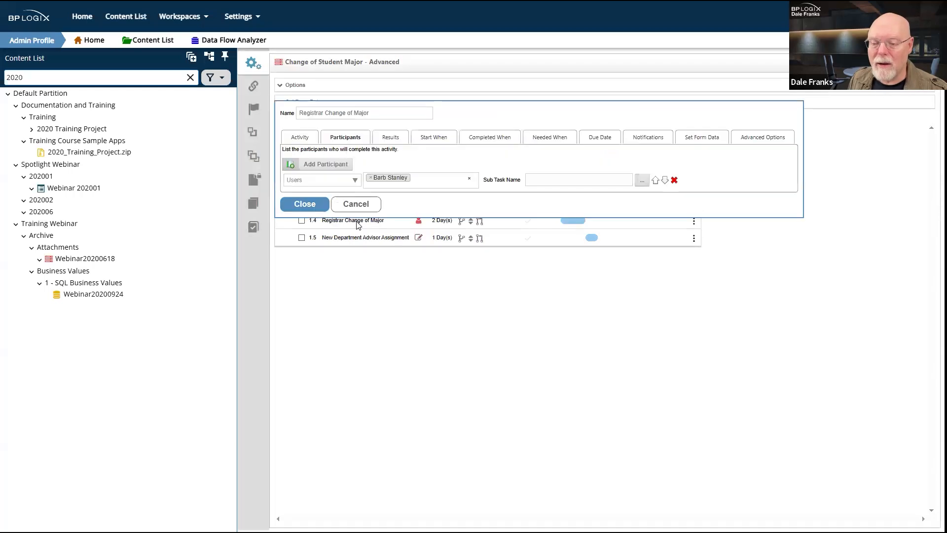
pyautogui.click(355, 204)
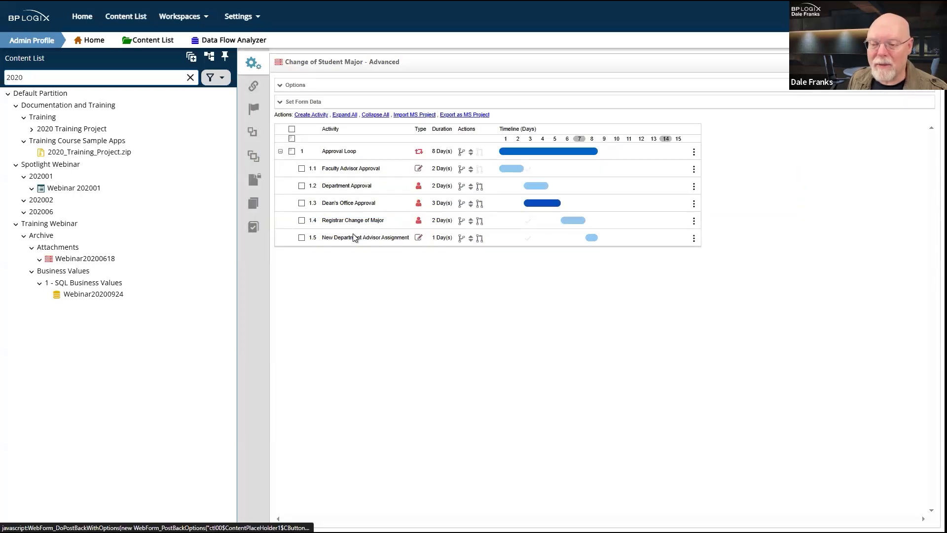
pyautogui.click(363, 239)
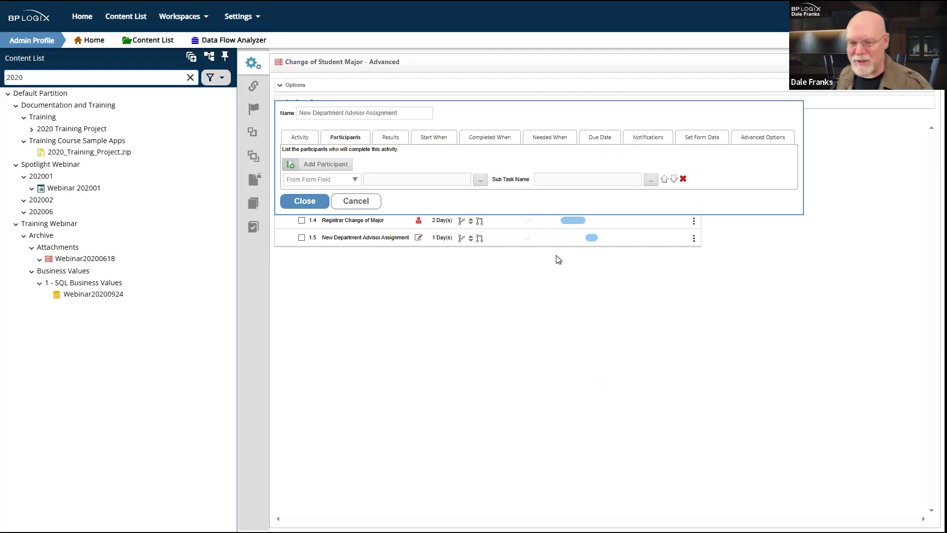
# Step: Set New Department Advisor Assignment's participant to the FacultyAdvisor (Faculty Advisor) form field
pyautogui.click(481, 183)
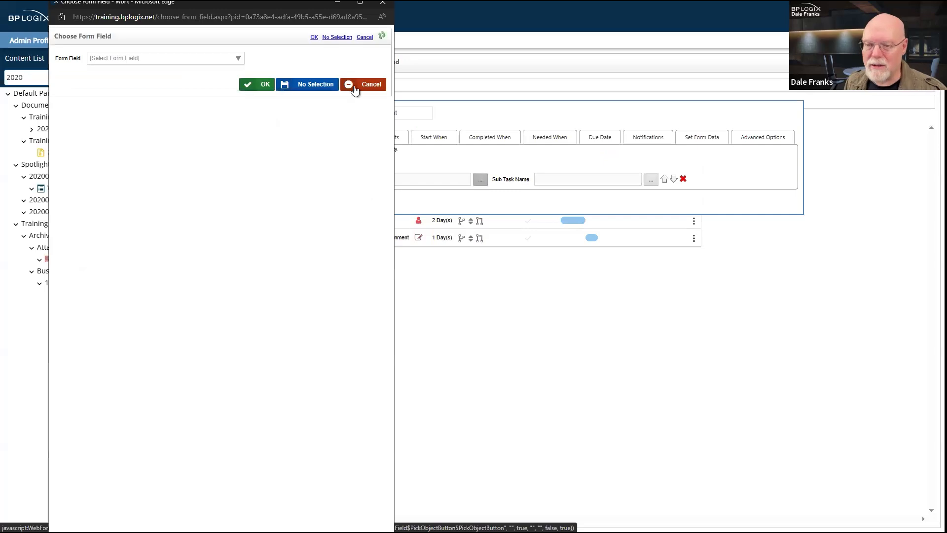
pyautogui.click(230, 60)
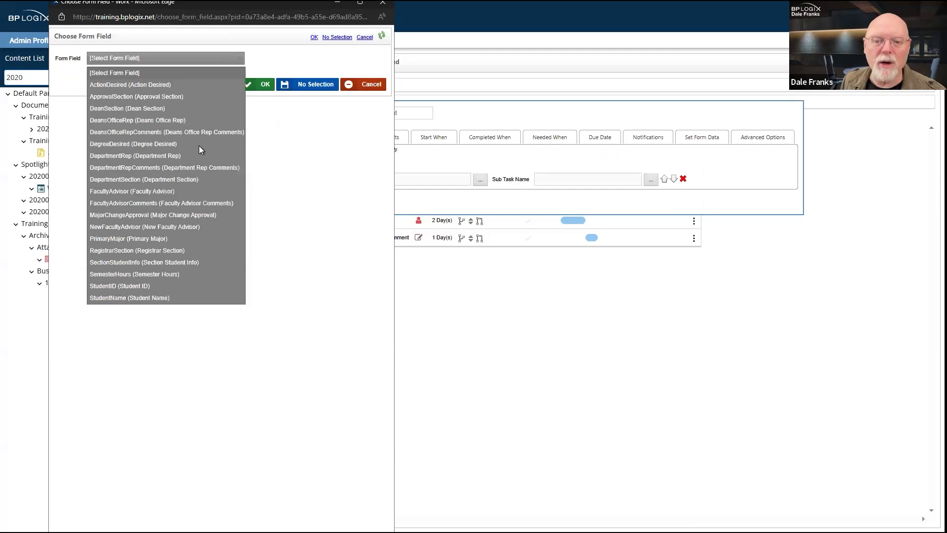
pyautogui.click(159, 190)
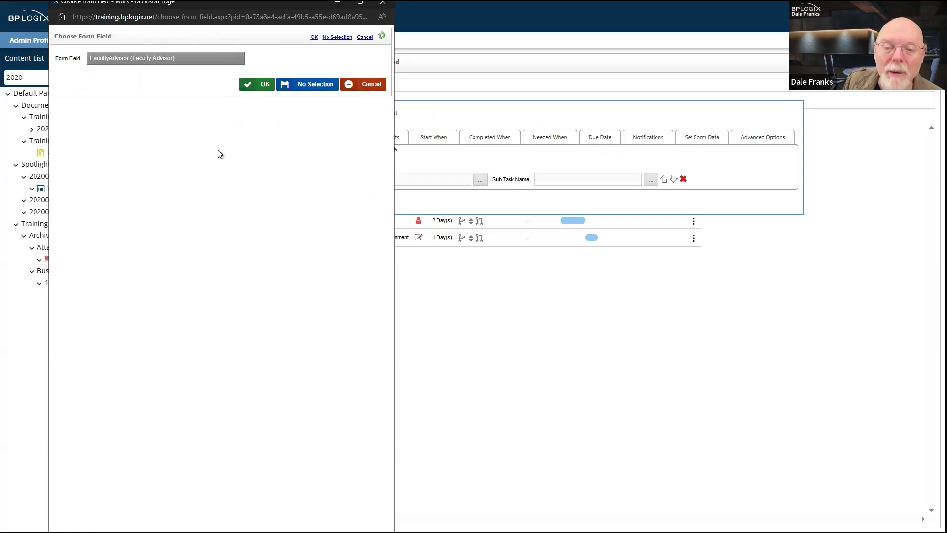
pyautogui.click(265, 88)
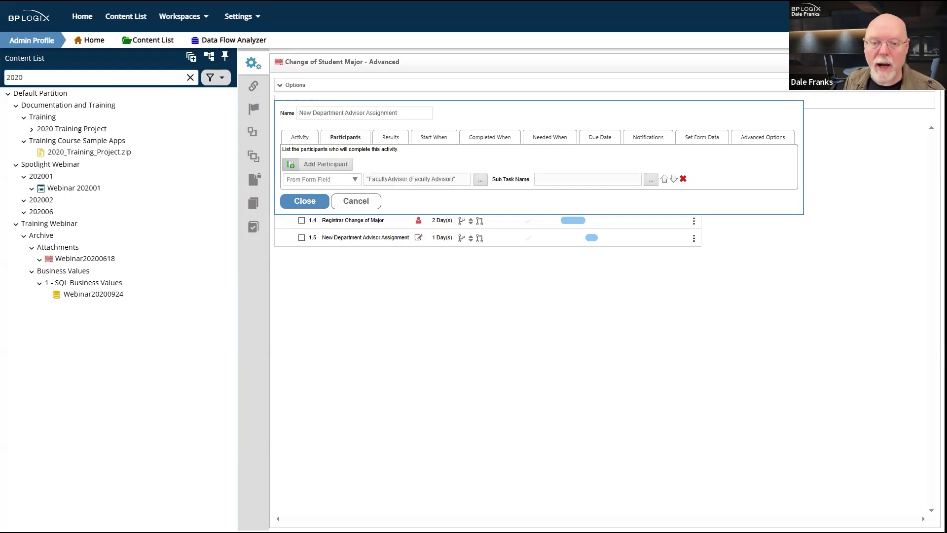
# Step: Discard the timeline changes and open the Change of Major Request - Advanced form for editing
pyautogui.click(54, 130)
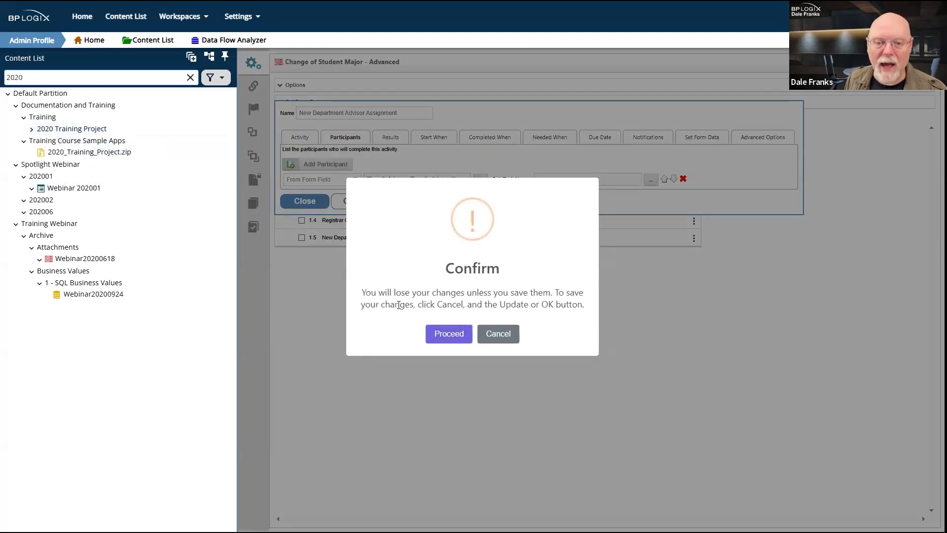
pyautogui.click(445, 334)
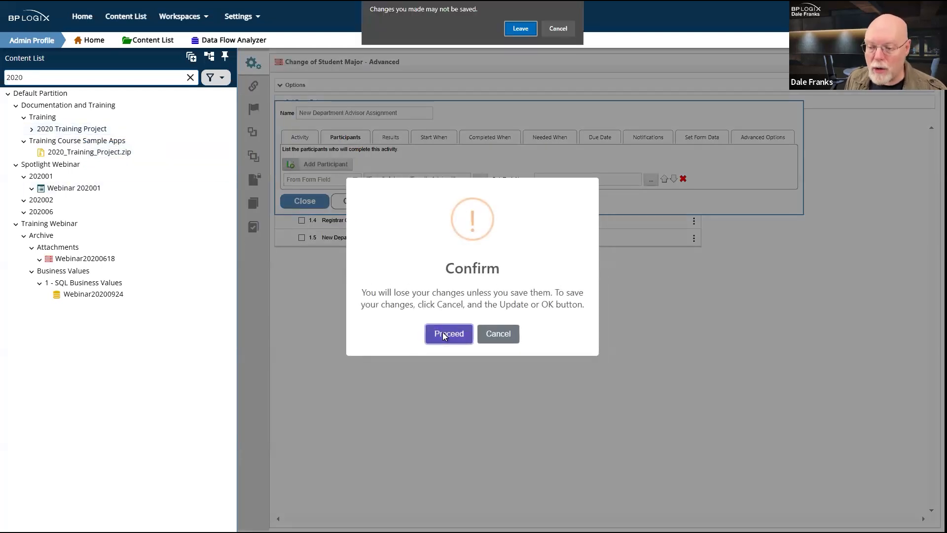
pyautogui.click(522, 29)
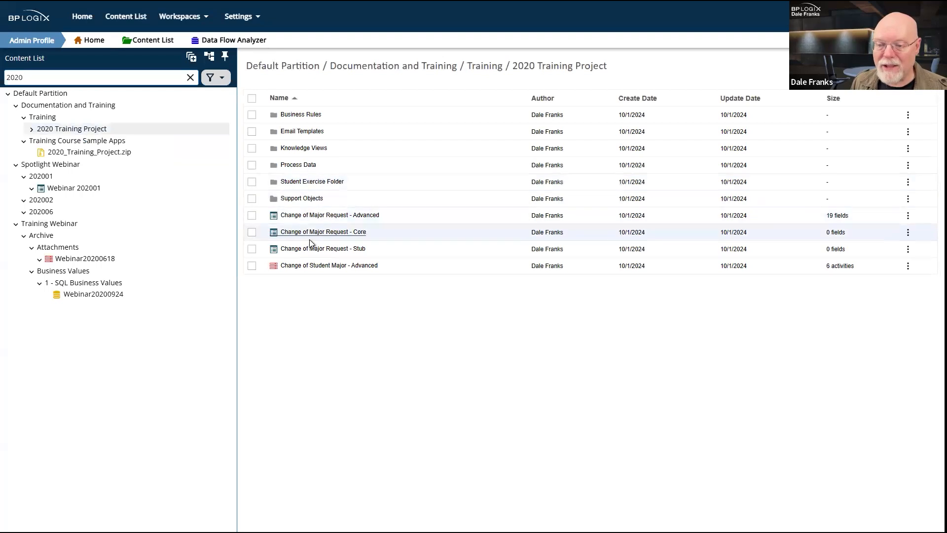
pyautogui.click(325, 216)
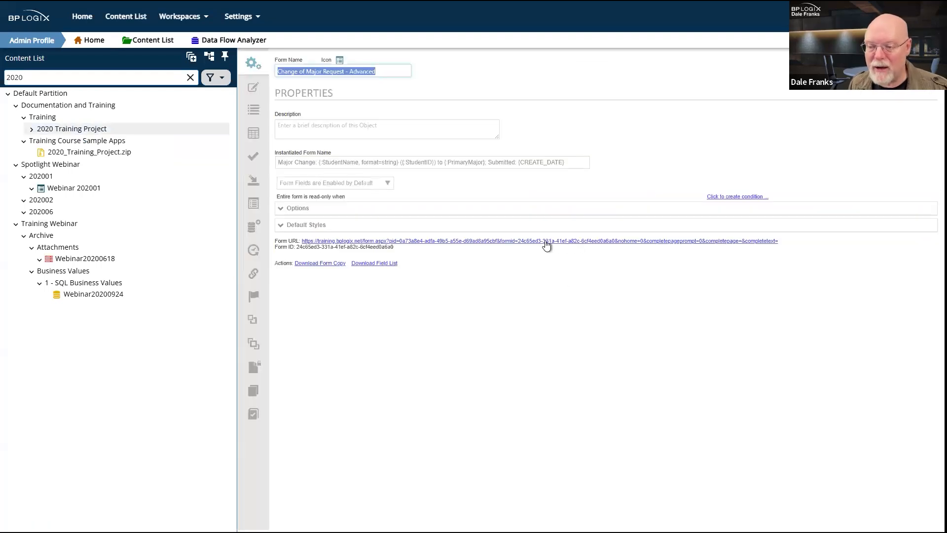
pyautogui.click(252, 89)
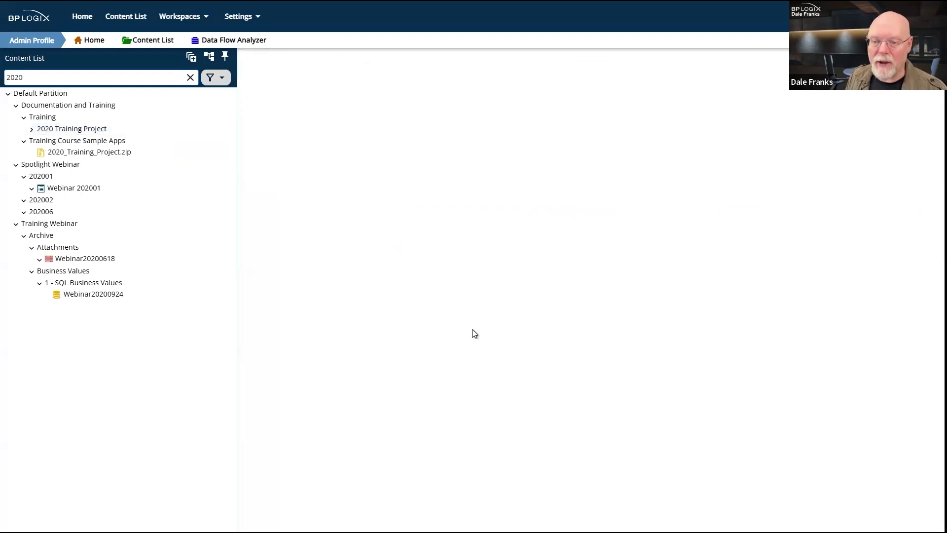
pyautogui.scroll(-8, 434, 312)
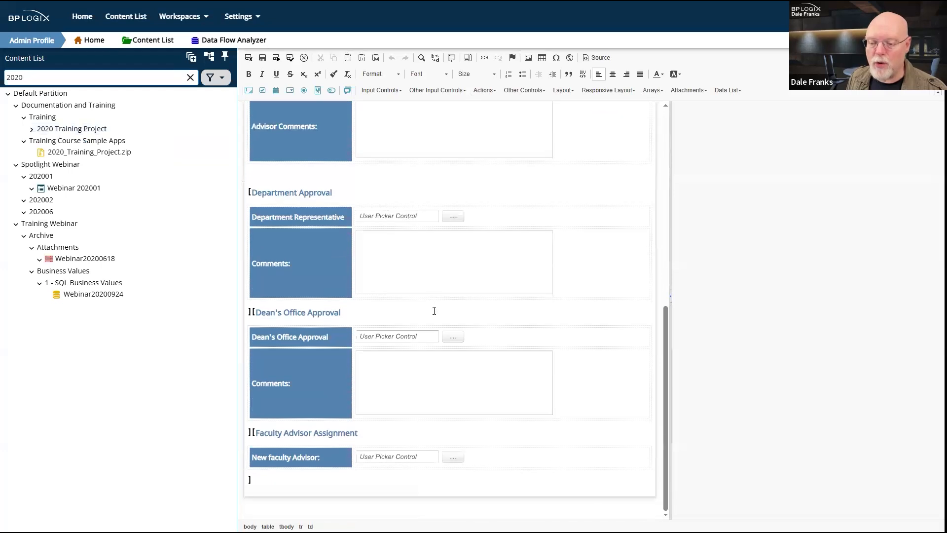
# Step: Compare the field names of the Faculty Advisor and New Faculty Advisor user pickers
pyautogui.click(401, 459)
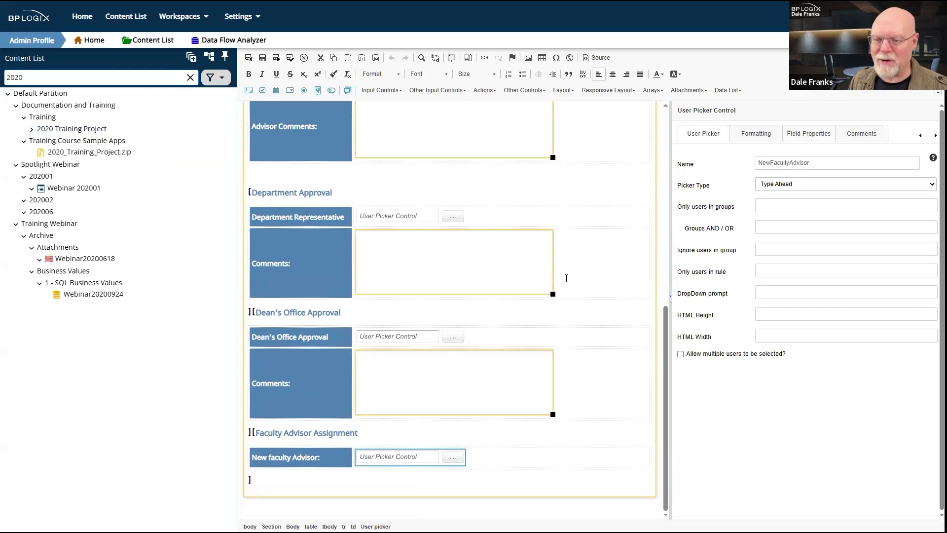
pyautogui.scroll(6, 570, 276)
pyautogui.scroll(1, 566, 278)
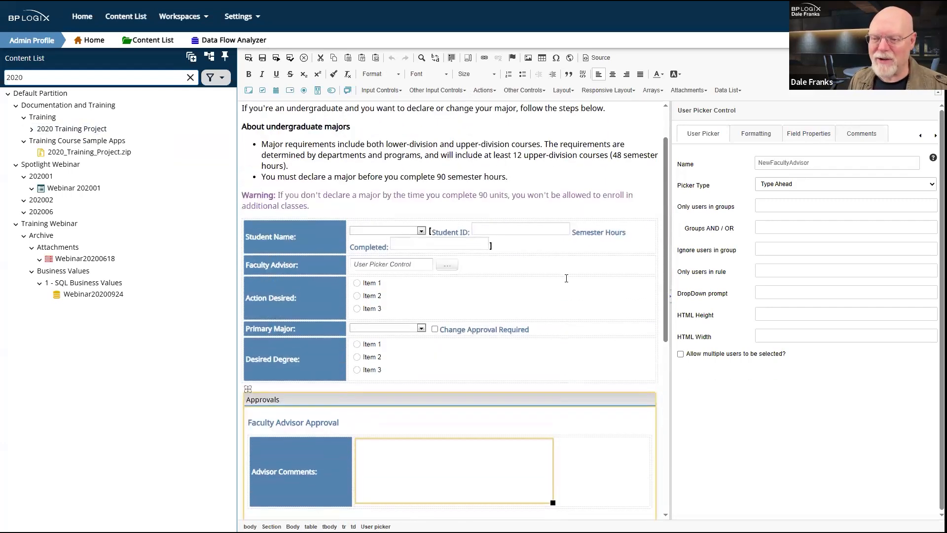
pyautogui.click(394, 265)
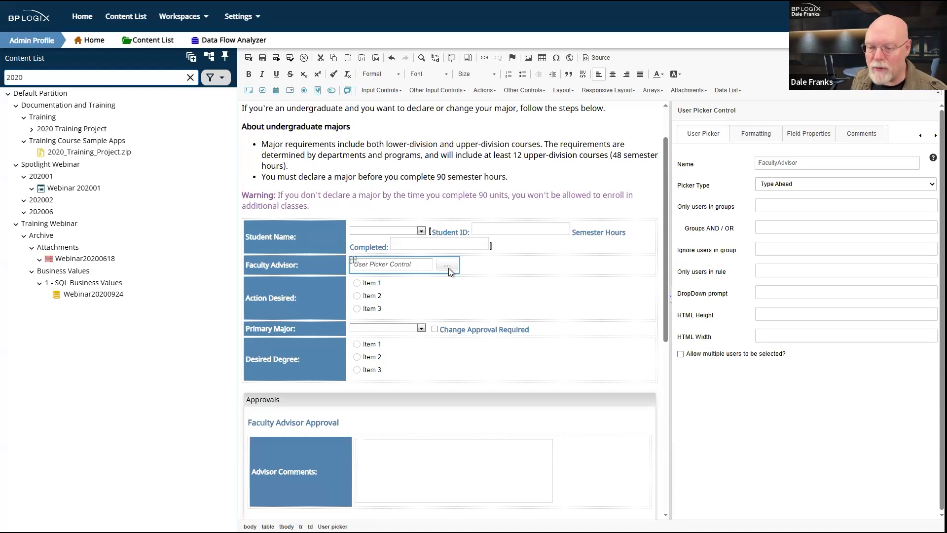
pyautogui.scroll(-7, 449, 268)
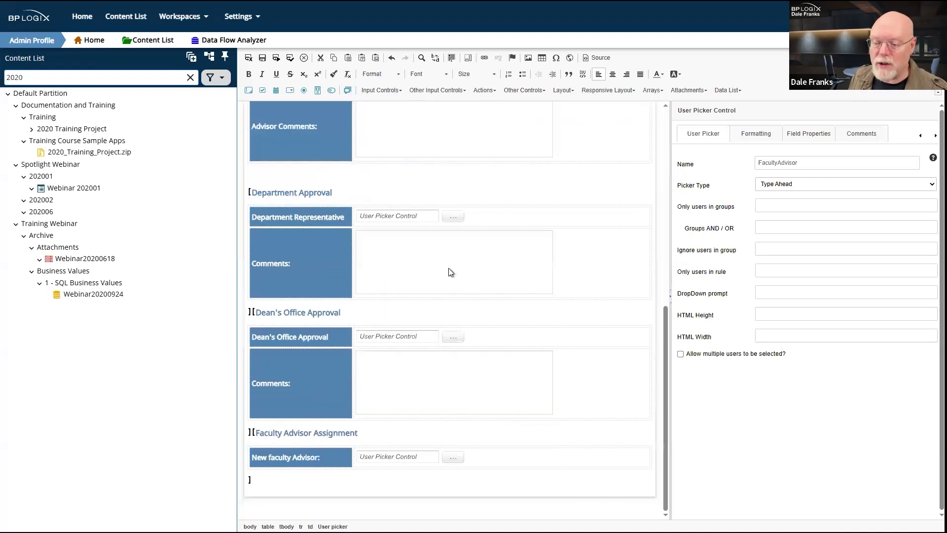
pyautogui.click(413, 458)
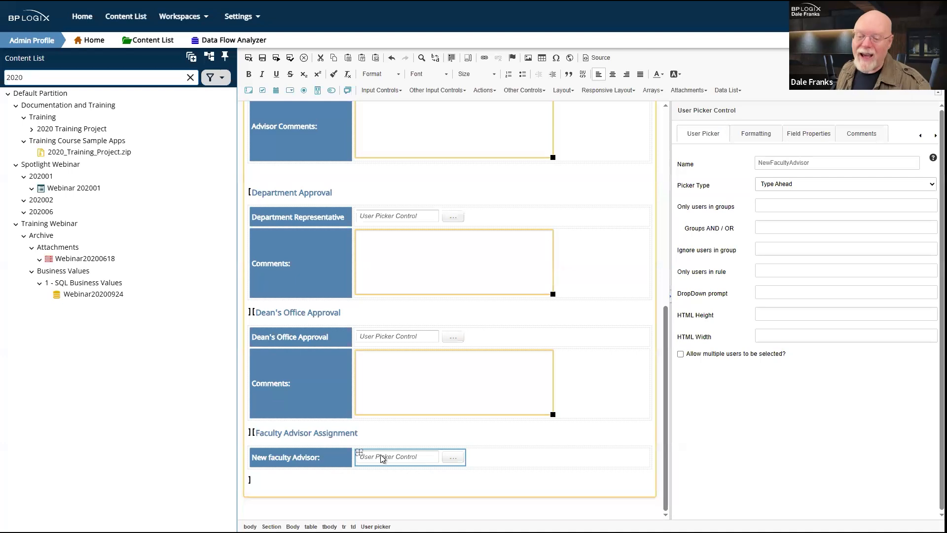
pyautogui.click(240, 256)
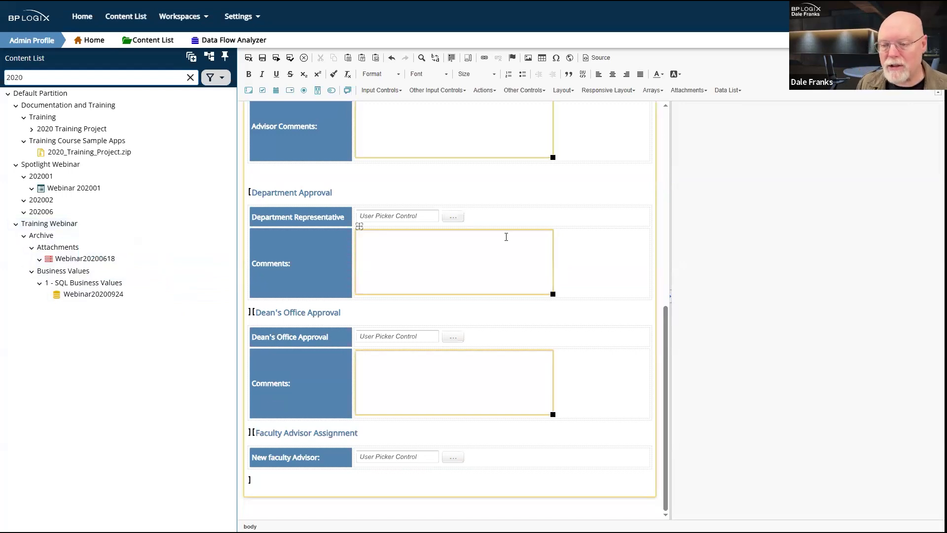
pyautogui.click(564, 216)
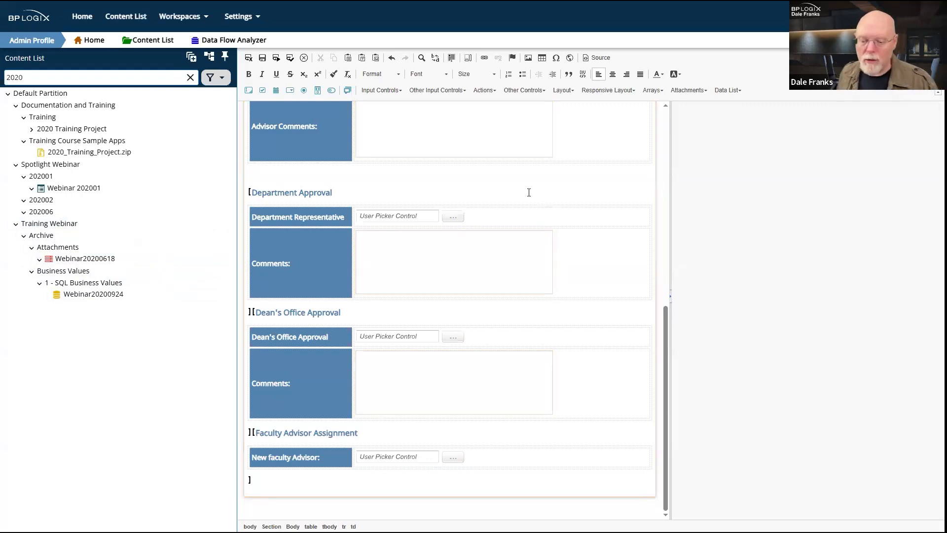
pyautogui.scroll(8, 536, 191)
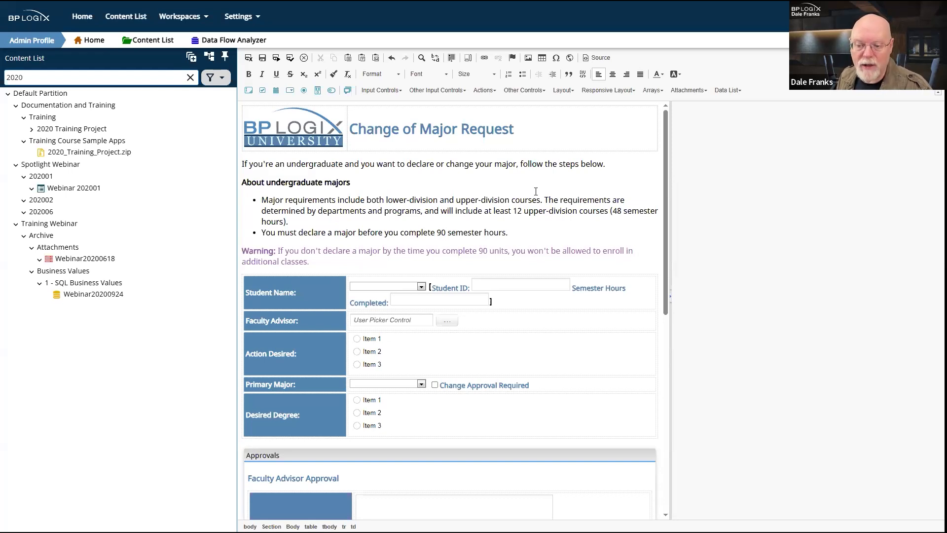
pyautogui.click(448, 319)
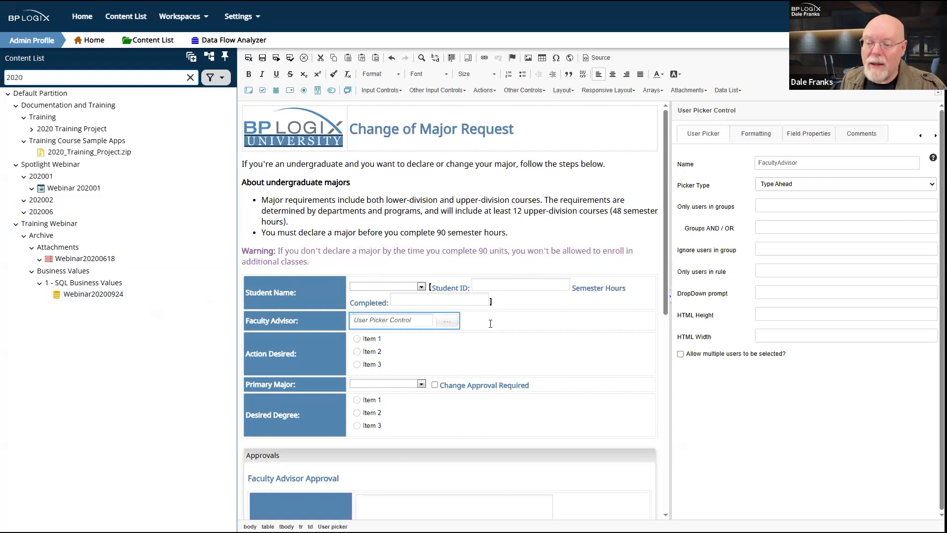
pyautogui.click(491, 324)
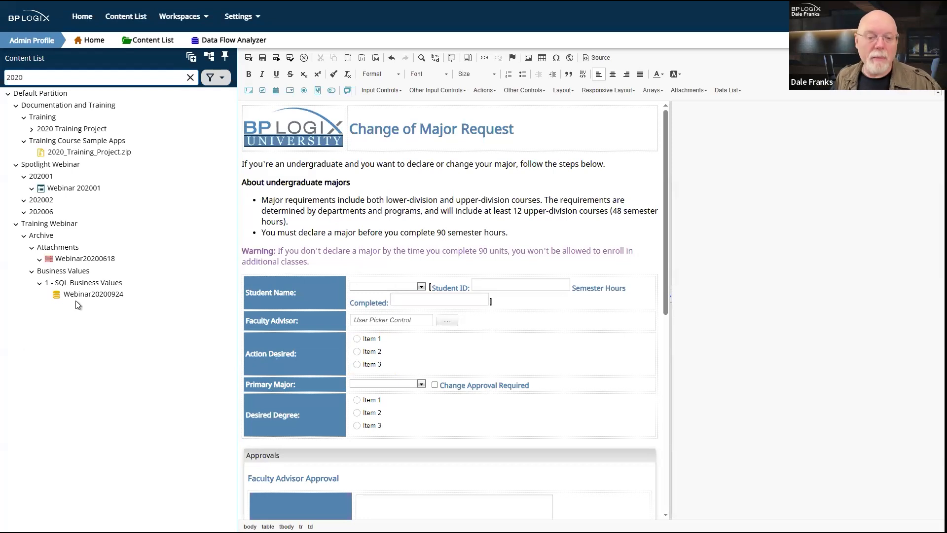
# Step: Clear the content filter and tidy the tree by toggling system folders and collapsing folders
pyautogui.click(191, 77)
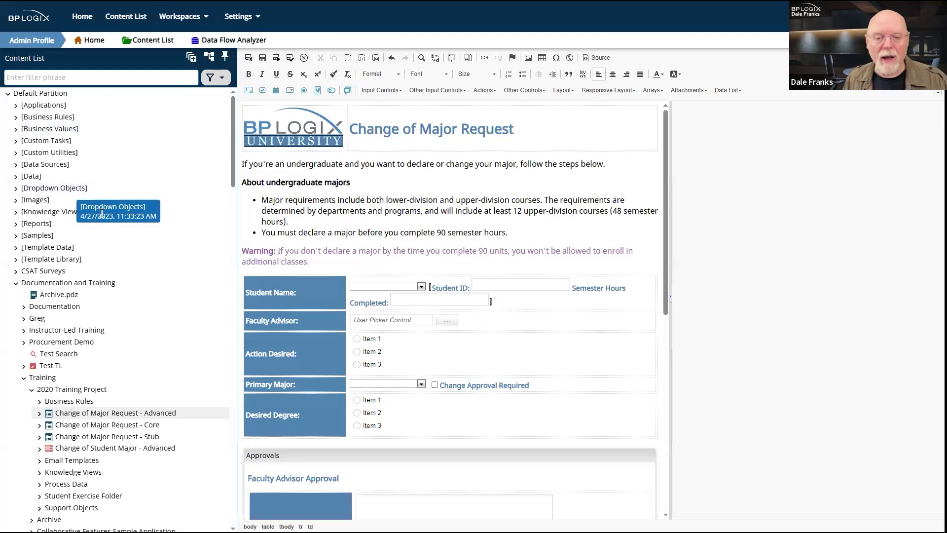
pyautogui.click(209, 57)
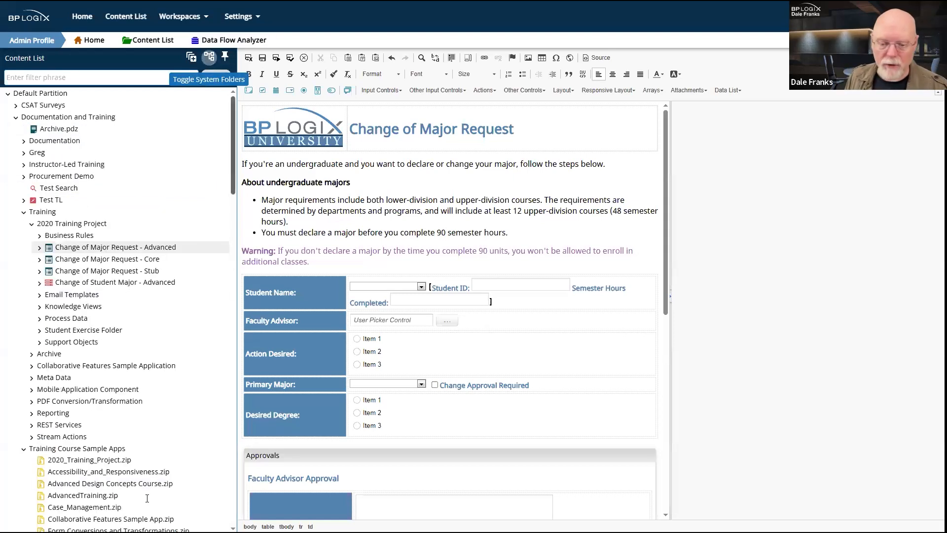
pyautogui.click(24, 213)
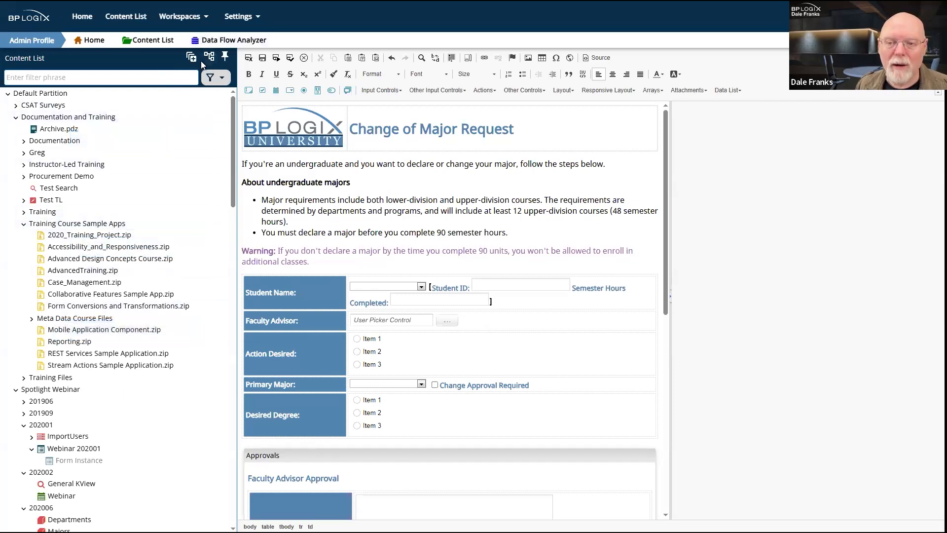
pyautogui.click(209, 58)
pyautogui.click(210, 58)
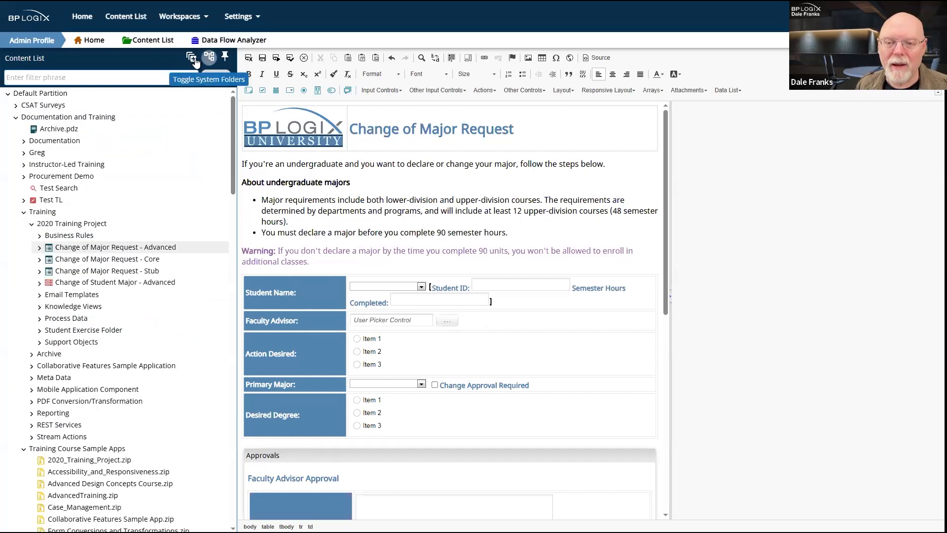
pyautogui.click(194, 59)
pyautogui.click(194, 59)
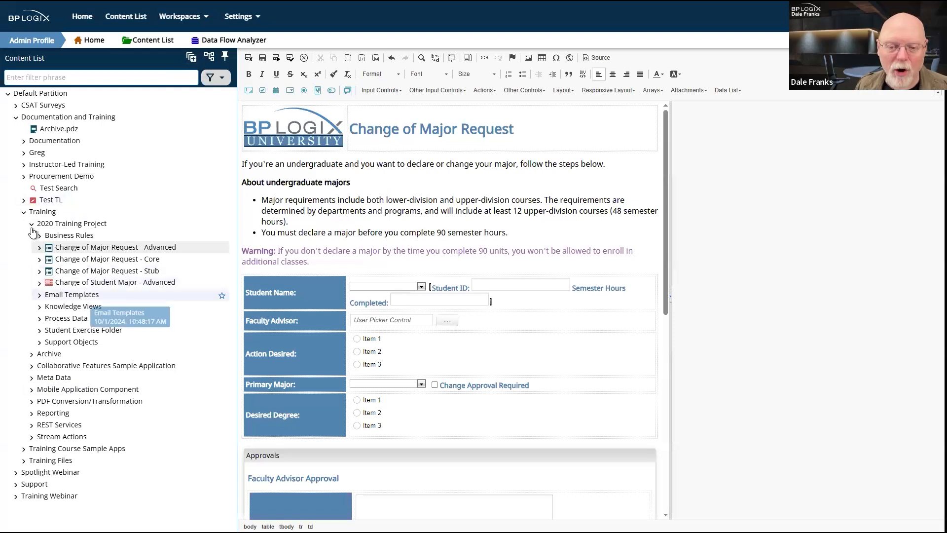
pyautogui.click(24, 212)
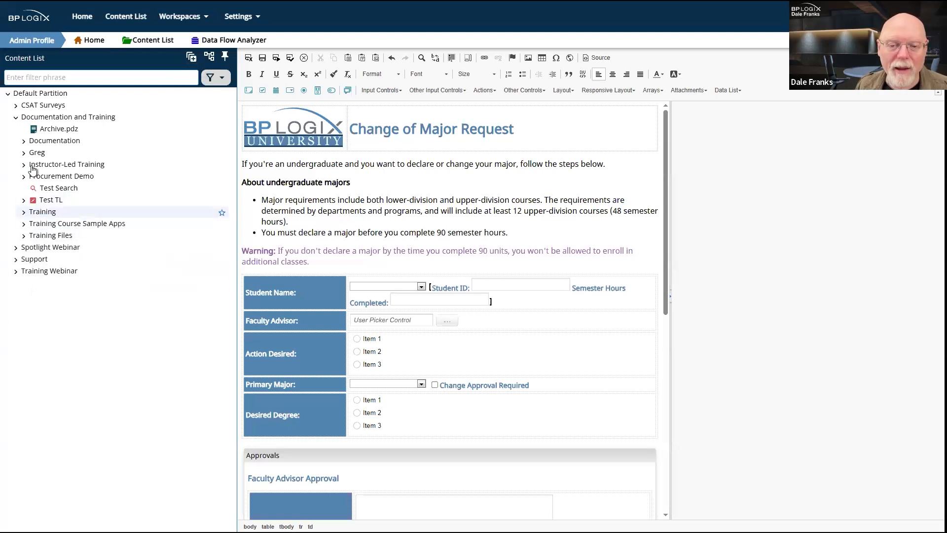
pyautogui.click(15, 117)
# Step: Open the Webinar timeline under Training Webinar › User Assignment and view Activity 1's participant types
pyautogui.click(25, 156)
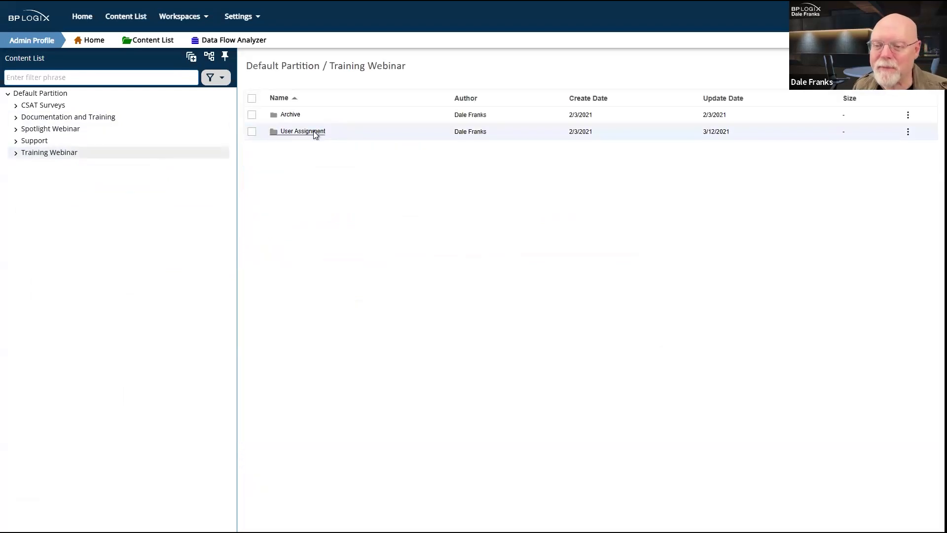
pyautogui.click(313, 132)
pyautogui.click(299, 132)
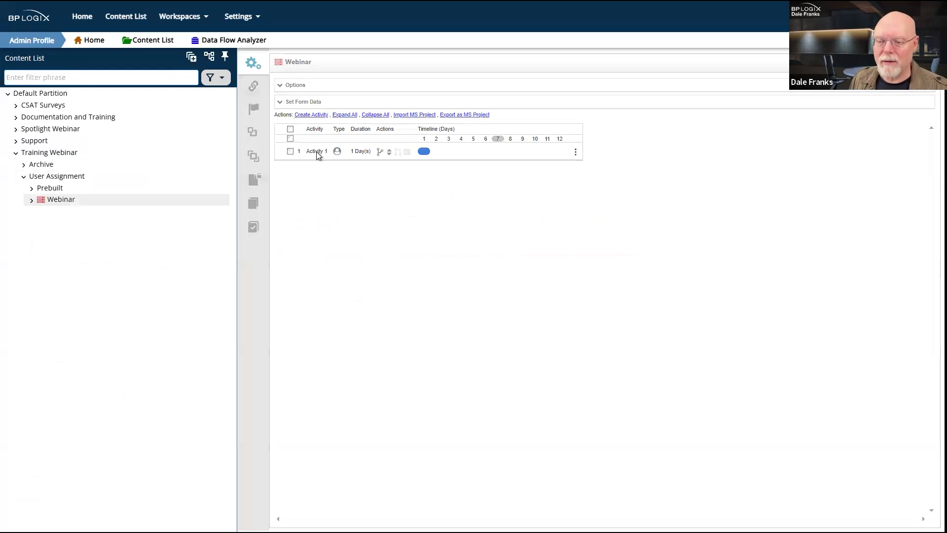
pyautogui.click(316, 152)
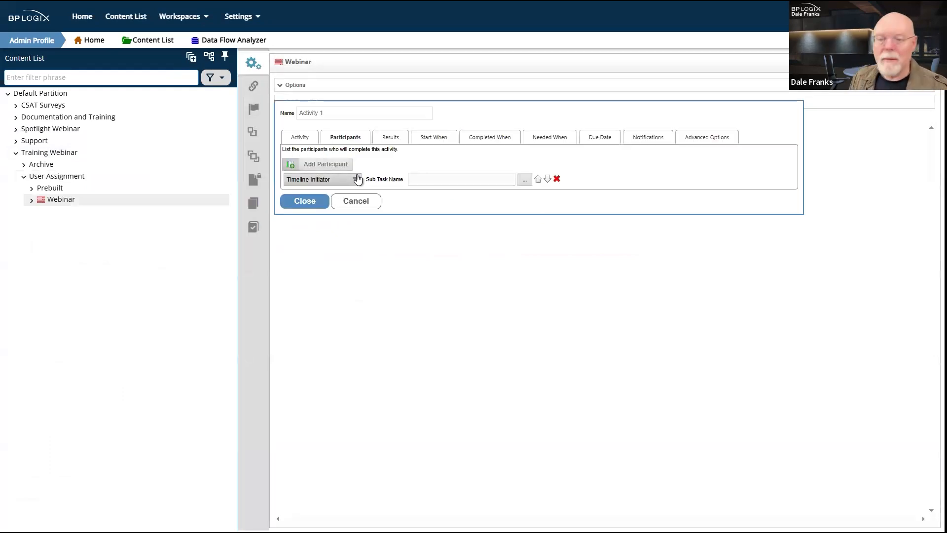
pyautogui.click(323, 179)
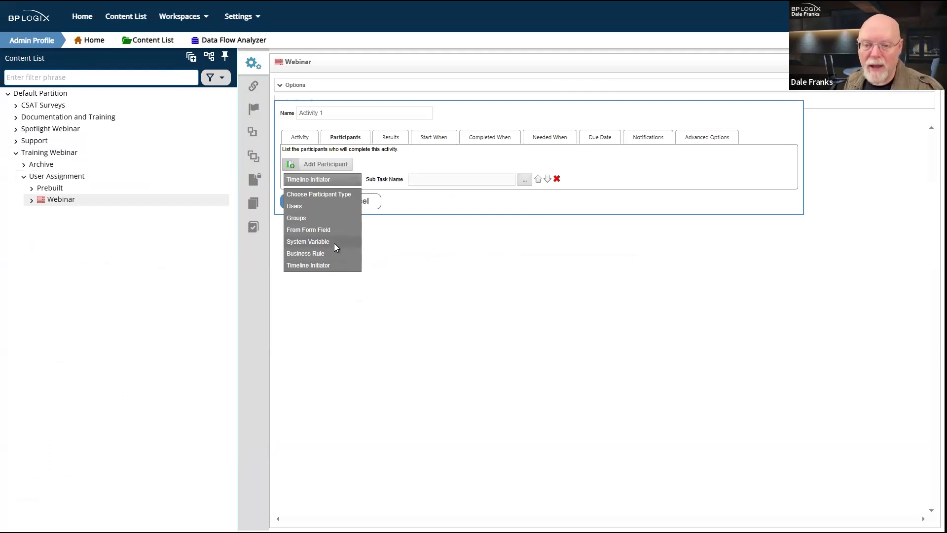
# Step: Leave without saving, then reopen the Webinar timeline and Activity 1's participant settings
pyautogui.click(61, 189)
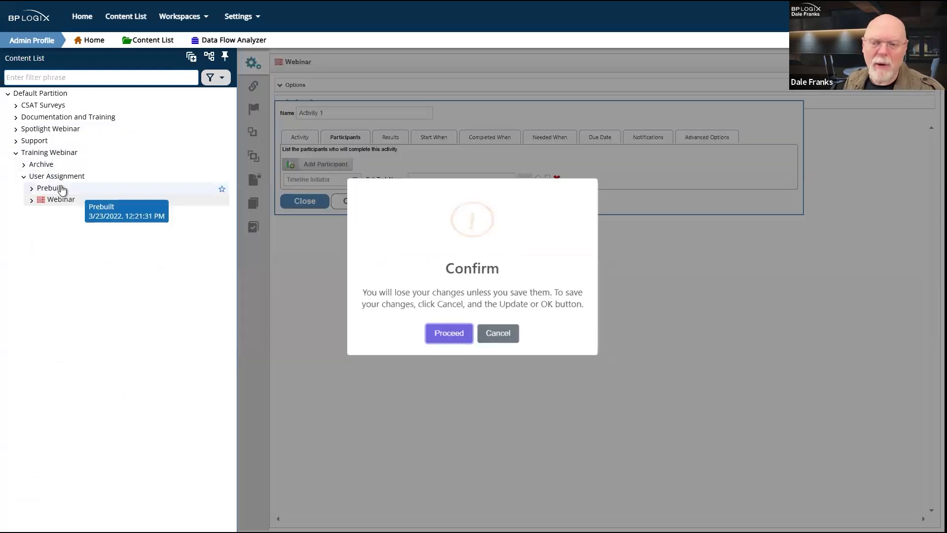
pyautogui.click(449, 333)
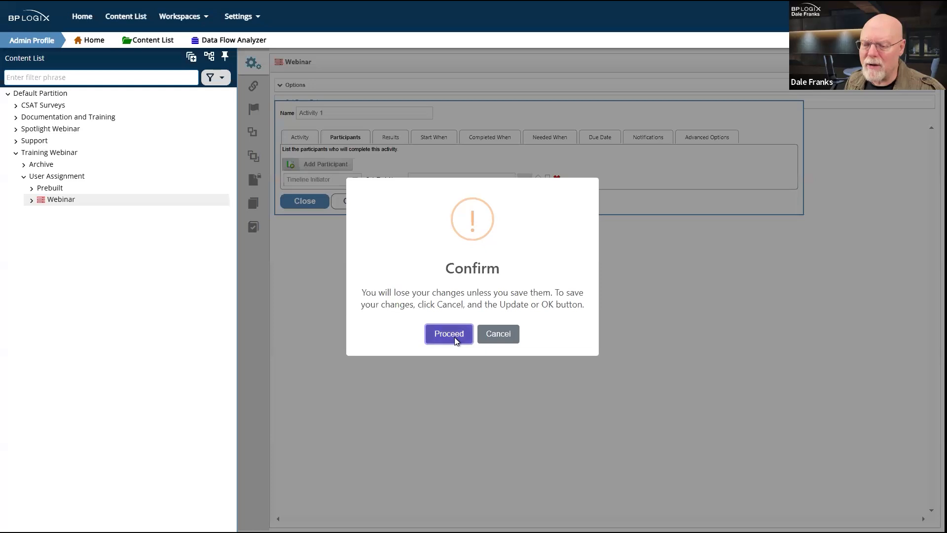
pyautogui.click(518, 28)
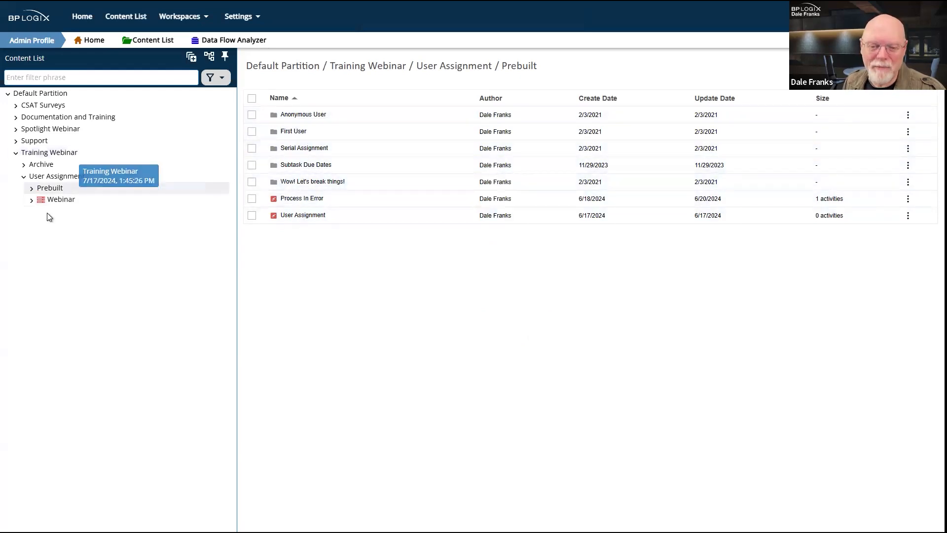
pyautogui.click(59, 200)
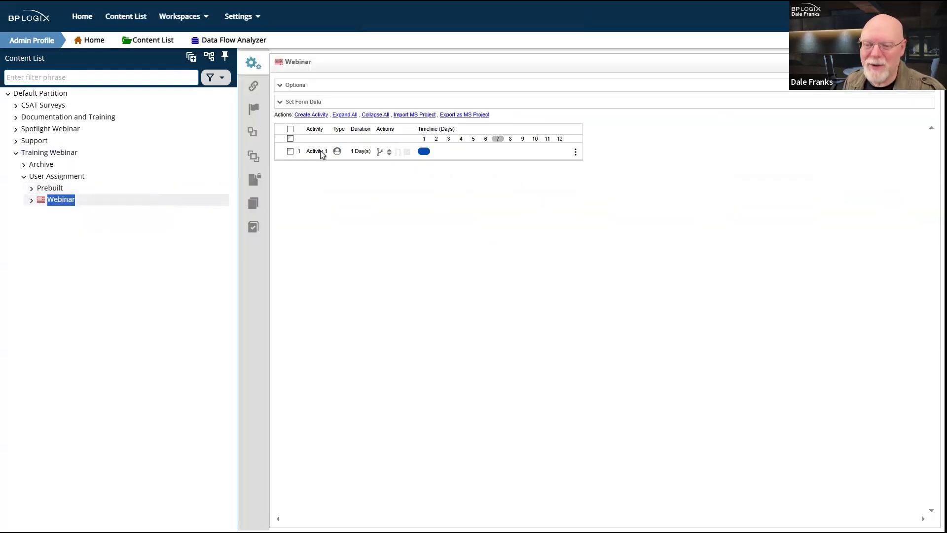
pyautogui.click(319, 152)
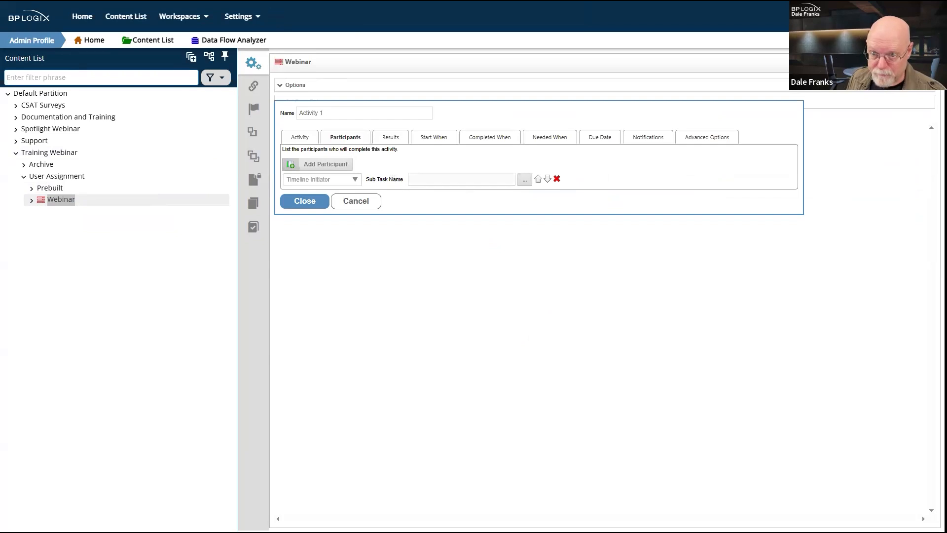
pyautogui.click(247, 19)
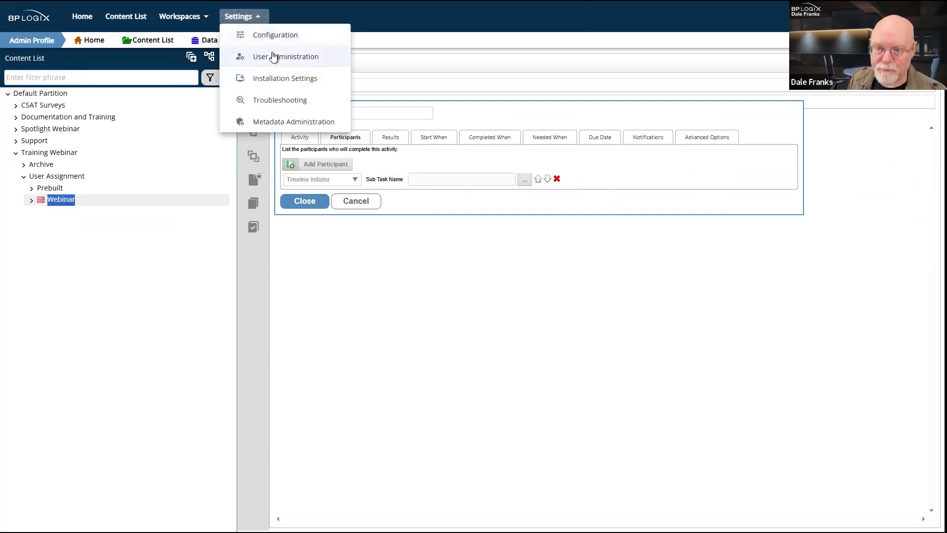
# Step: Go to User Administration, discarding the timeline changes, and open a user's profile
pyautogui.click(274, 57)
pyautogui.click(444, 335)
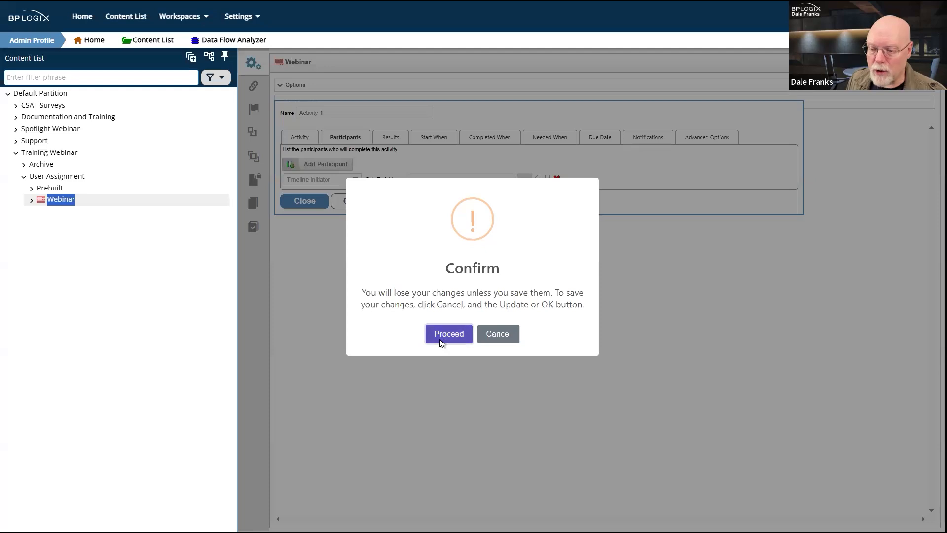
pyautogui.click(522, 31)
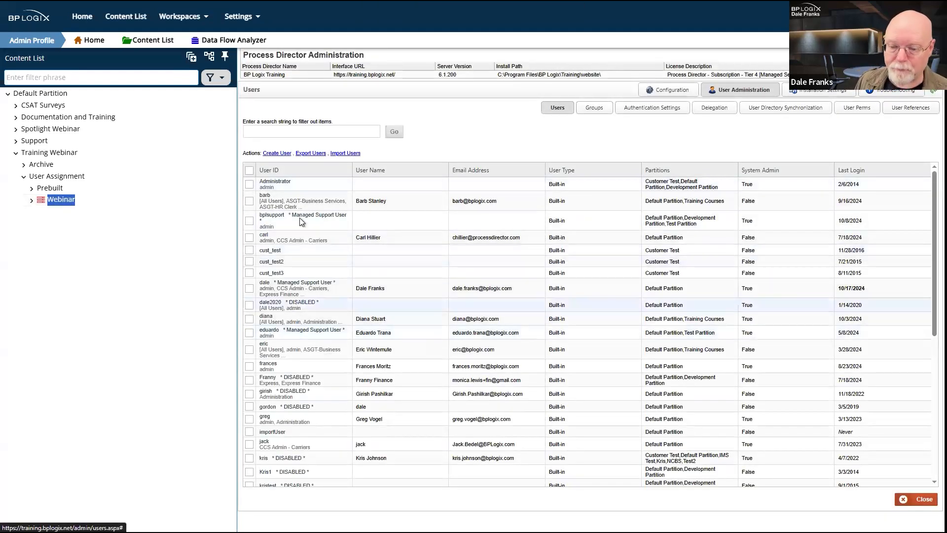
pyautogui.click(276, 289)
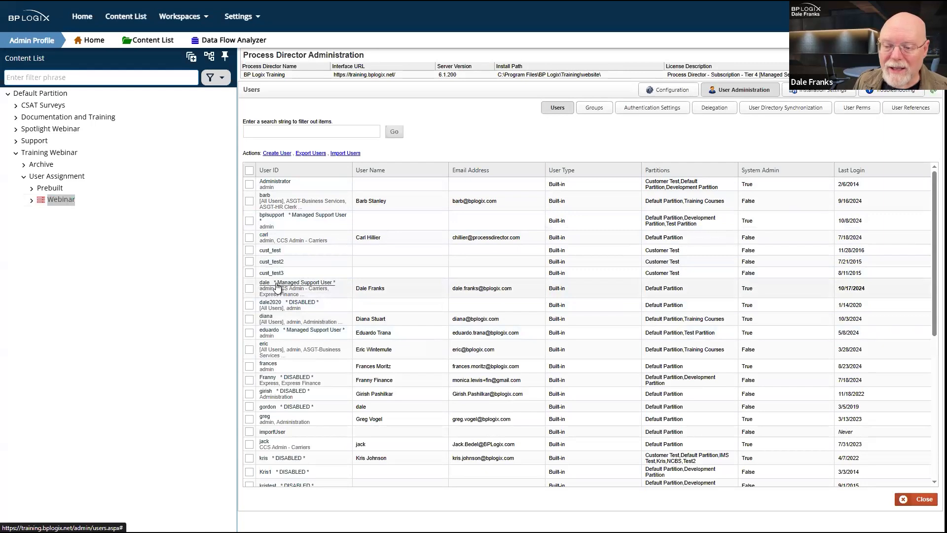
pyautogui.scroll(-1, 587, 289)
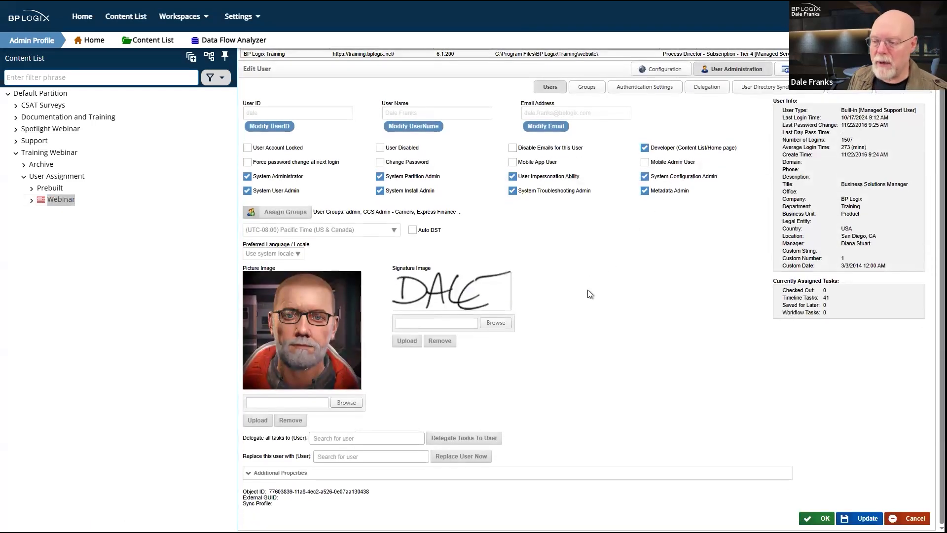
# Step: Expand the user's Additional Properties, check the manager picker, then return to the Webinar timeline
pyautogui.click(250, 474)
pyautogui.scroll(-3, 597, 285)
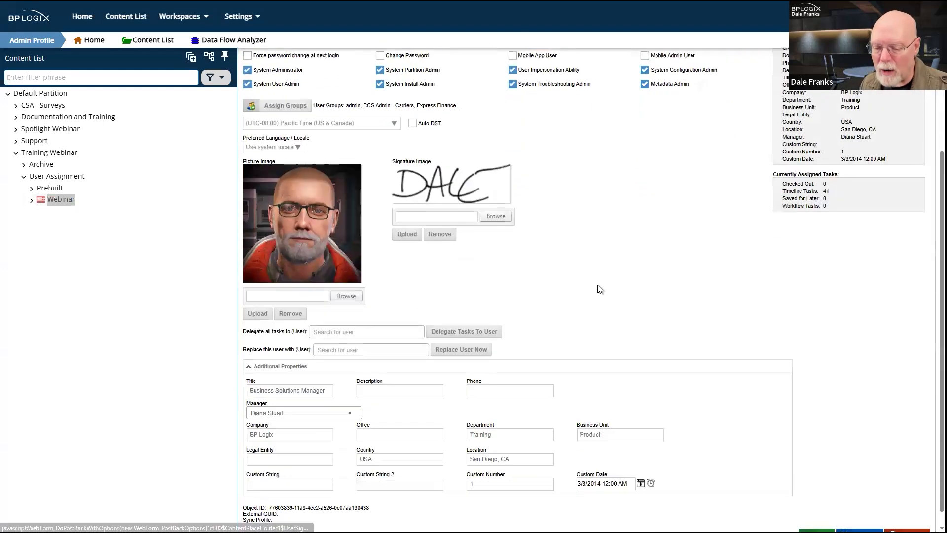
pyautogui.click(339, 391)
pyautogui.click(416, 404)
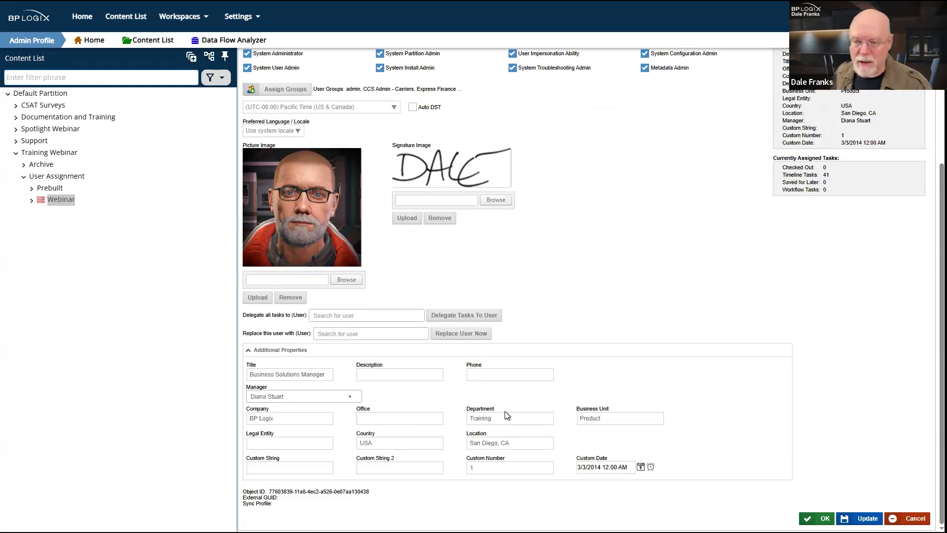
pyautogui.scroll(3, 597, 167)
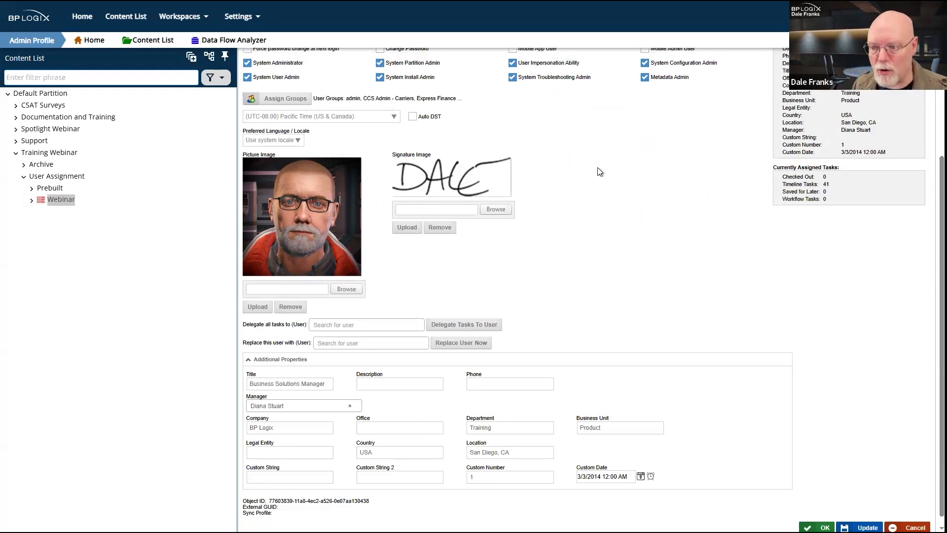
pyautogui.scroll(-2, 598, 170)
pyautogui.scroll(-2, 600, 171)
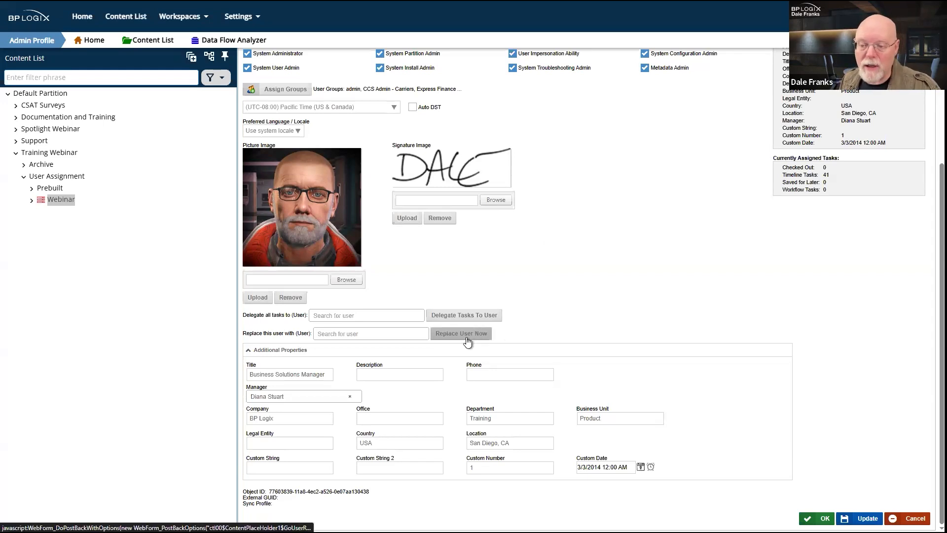
pyautogui.click(57, 204)
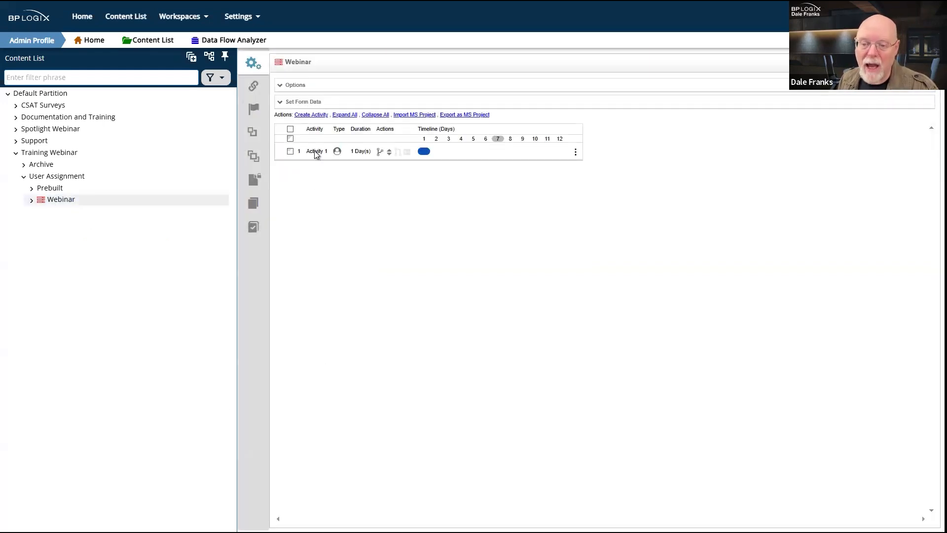
# Step: Change Webinar Activity 1's participant type to System Variable and start entering the variable
pyautogui.click(314, 150)
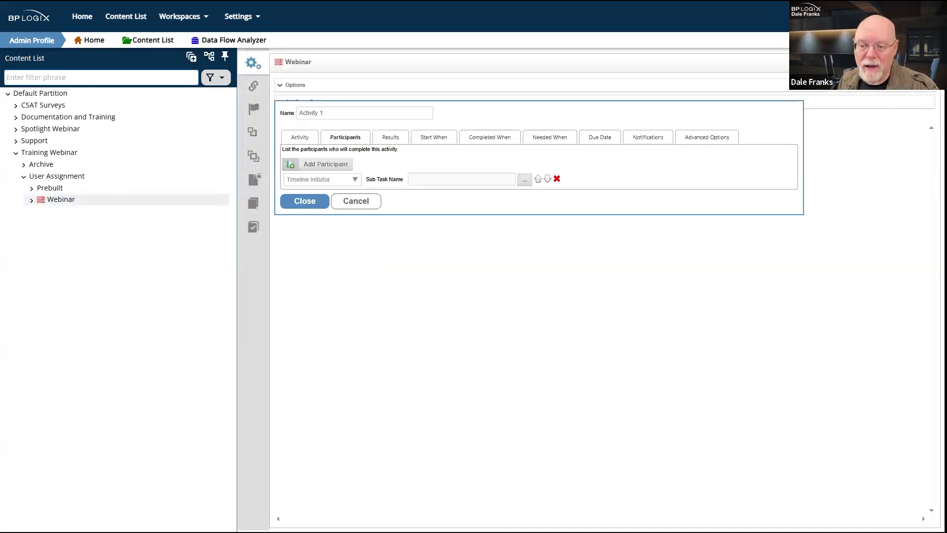
pyautogui.click(325, 180)
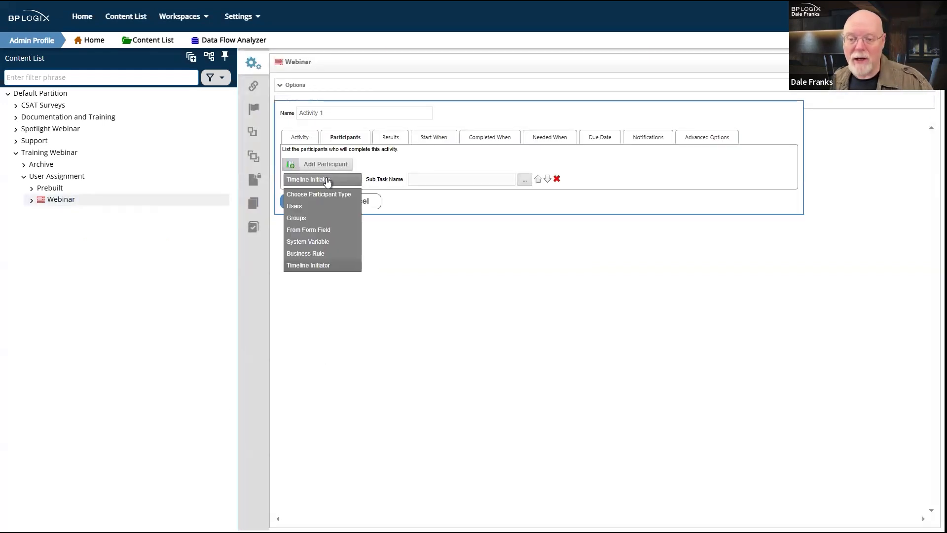
pyautogui.click(345, 243)
pyautogui.click(401, 180)
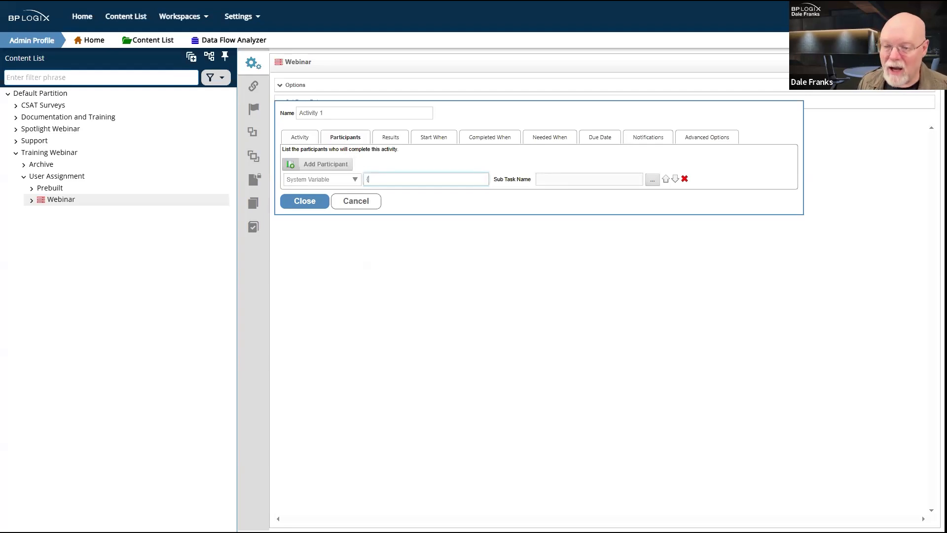
# Step: Enter {TIMELINE_INITIATOR, showmanager=1, format=uid} as Activity 1's System Variable participant, correcting typos
pyautogui.write('{TIME')
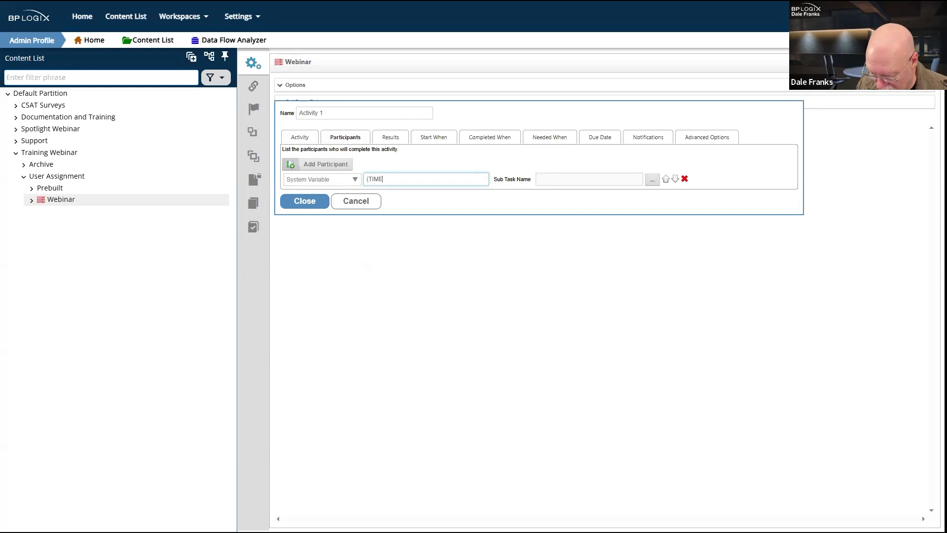
pyautogui.write('LINEINI')
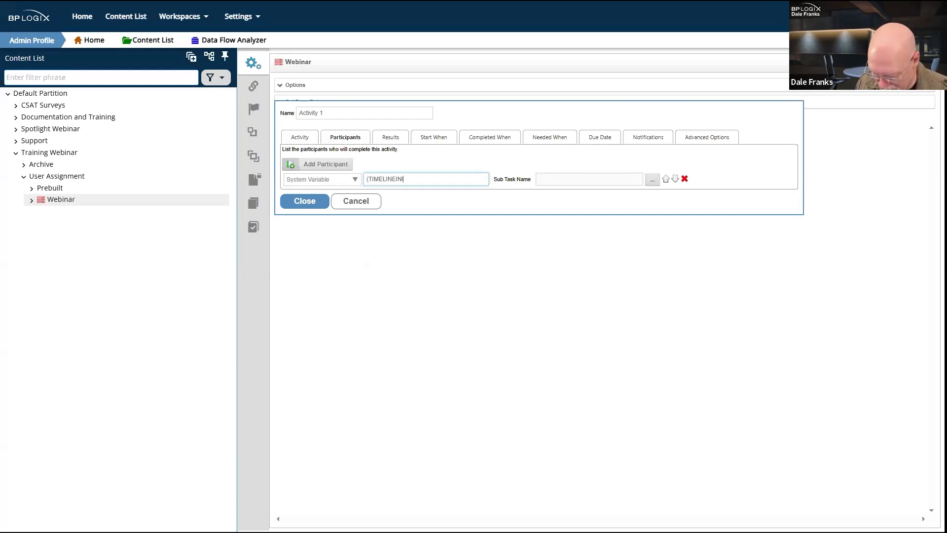
pyautogui.write('TIATORT')
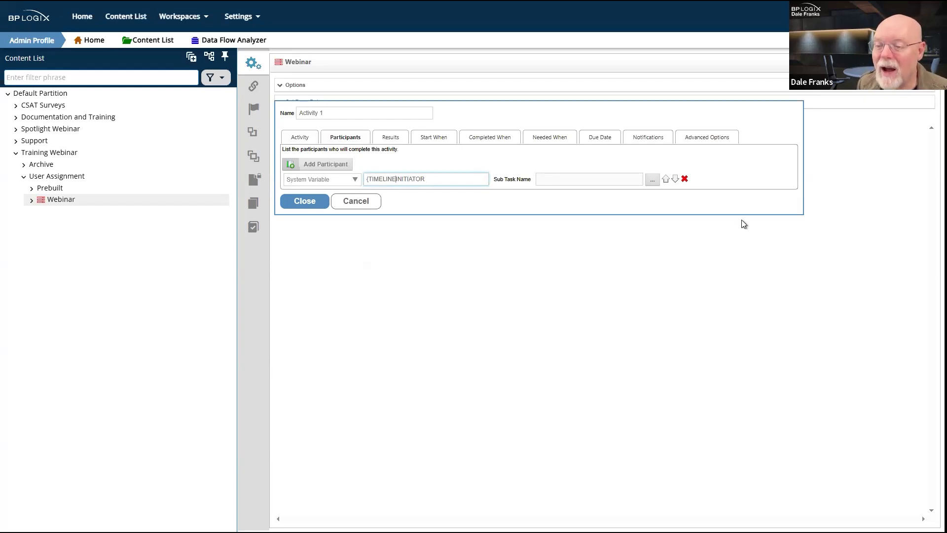
pyautogui.write('_INITIATOR')
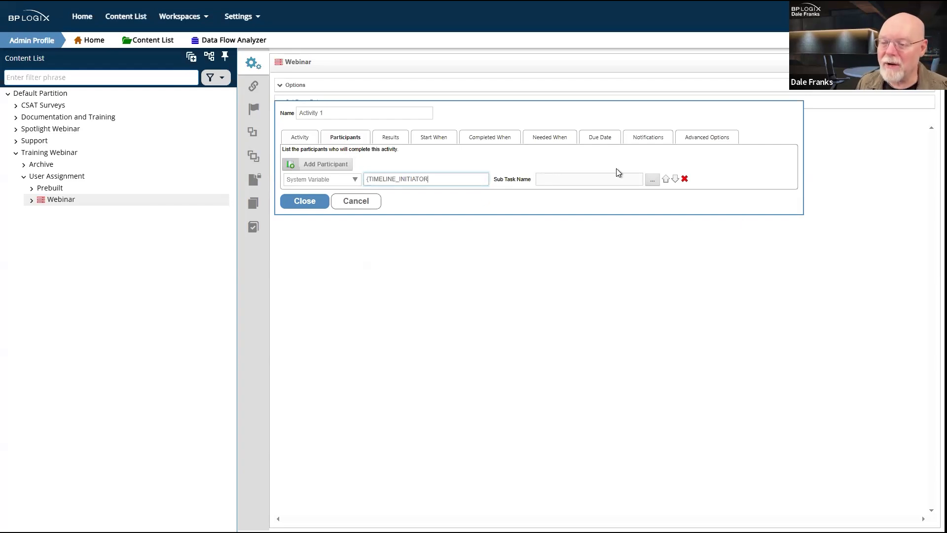
pyautogui.write(', SHowmanagewr=1')
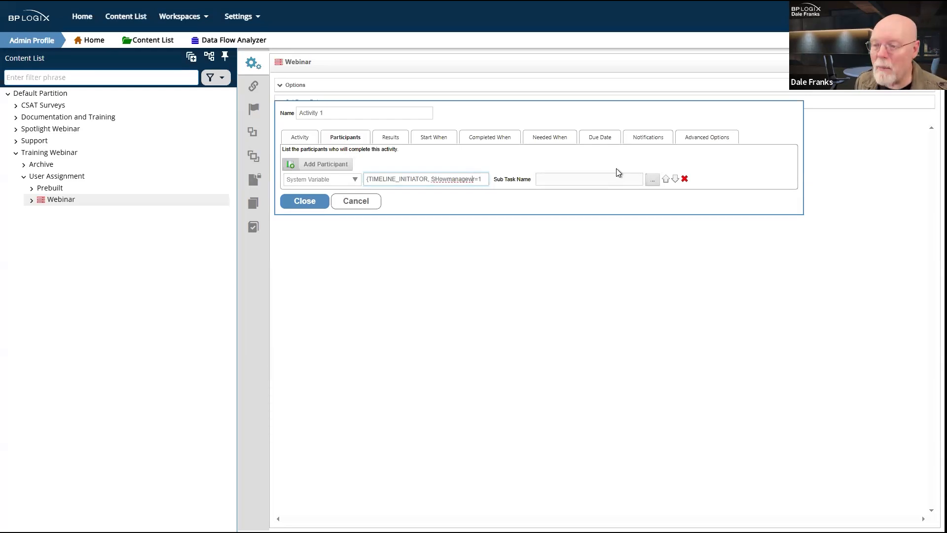
pyautogui.press('BackSpace')
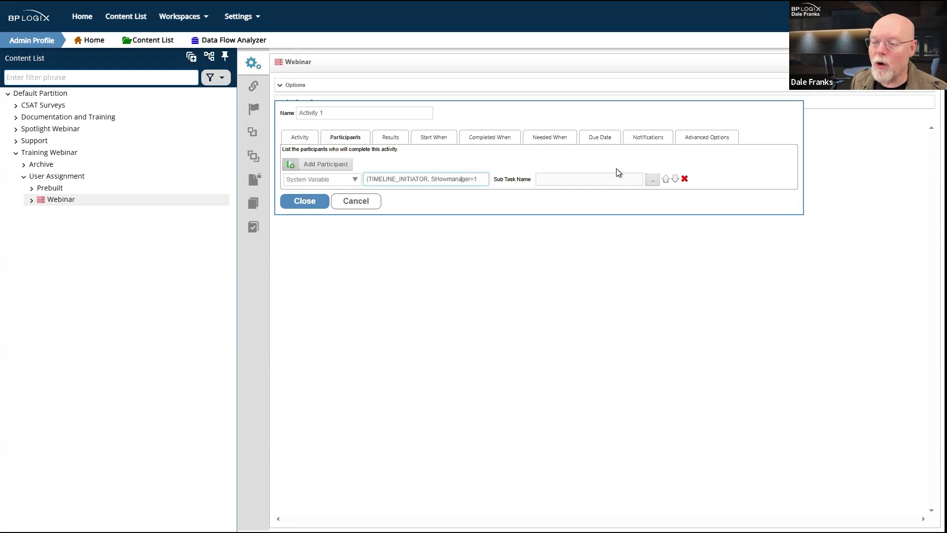
pyautogui.press('BackSpace')
pyautogui.press('BackSpace')
pyautogui.write('sh')
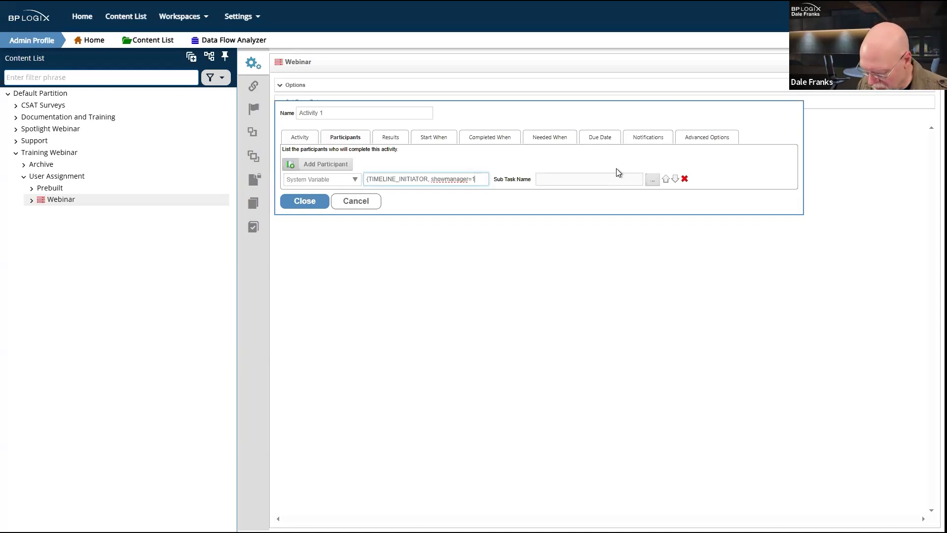
pyautogui.write(', form')
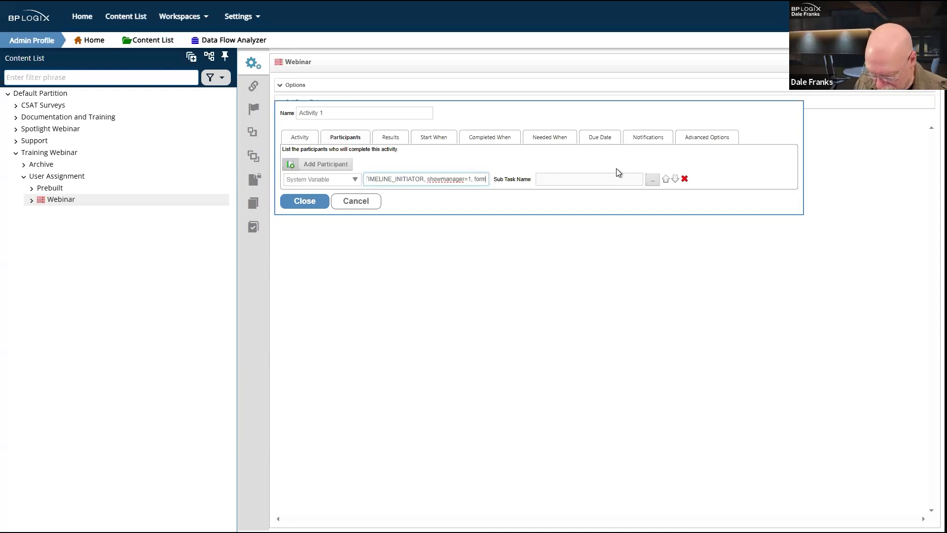
pyautogui.write('at=')
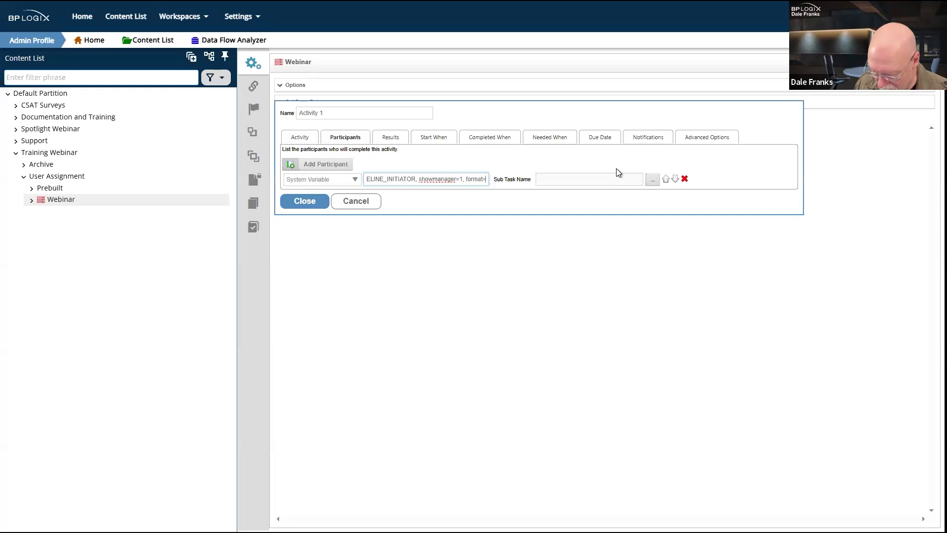
pyautogui.write('uid')
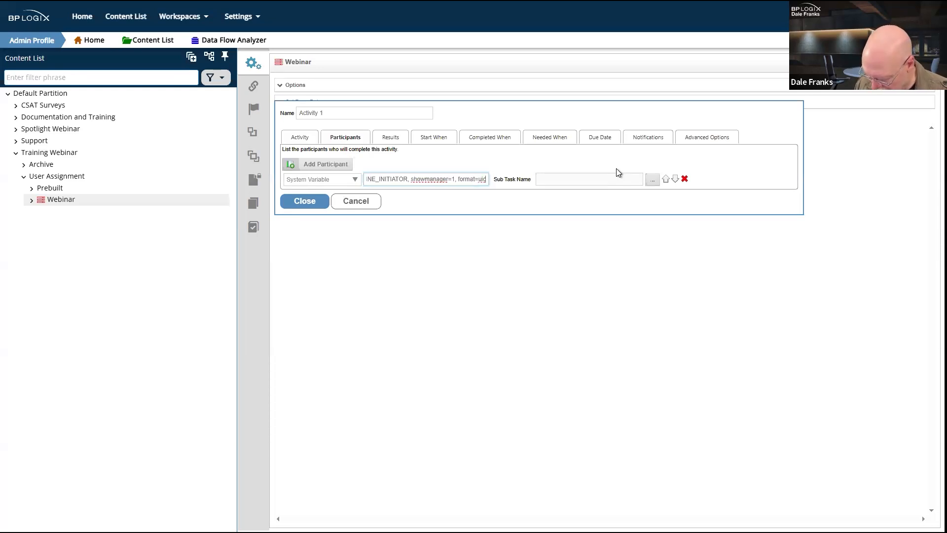
pyautogui.write(']')
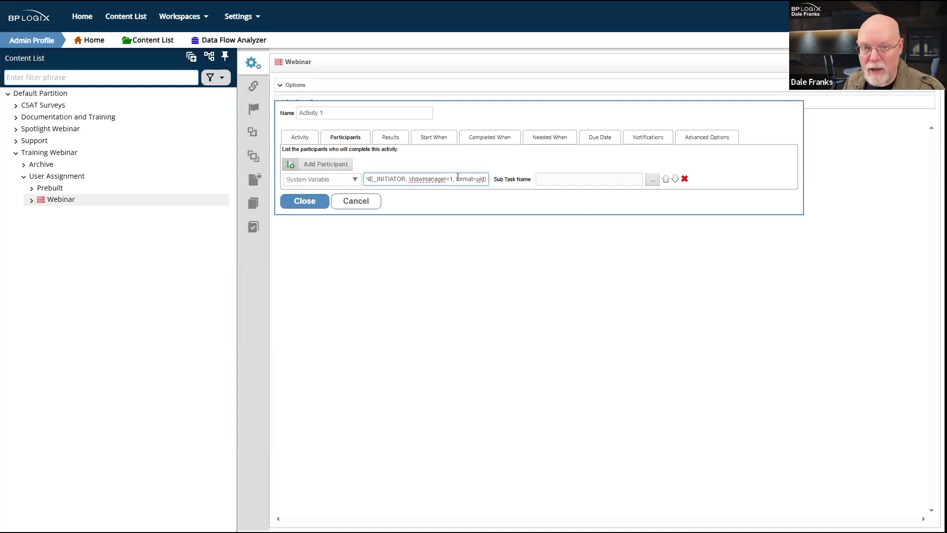
# Step: Highlight the format=uid part and then the whole expression, then show the participant type list
pyautogui.moveTo(452, 178); pyautogui.dragTo(488, 179)
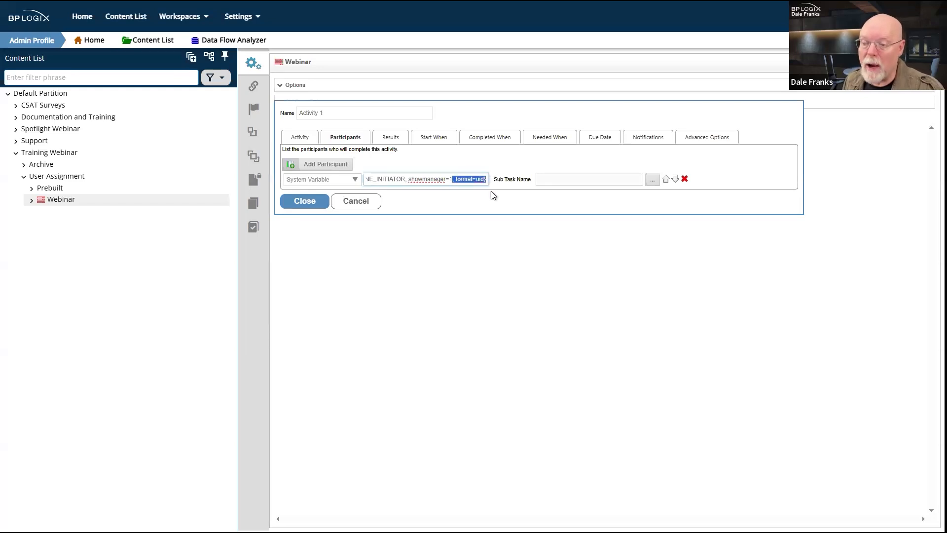
pyautogui.click(478, 248)
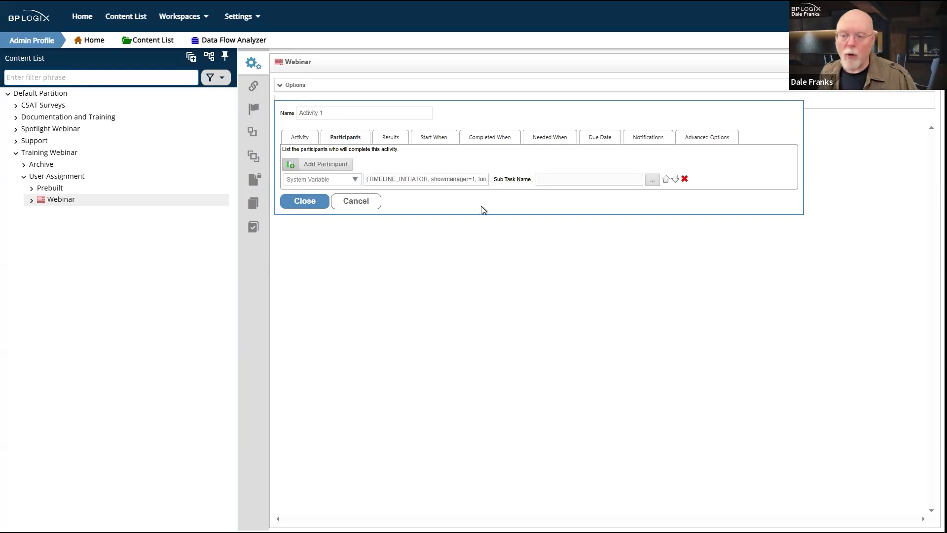
pyautogui.moveTo(471, 178); pyautogui.dragTo(494, 207)
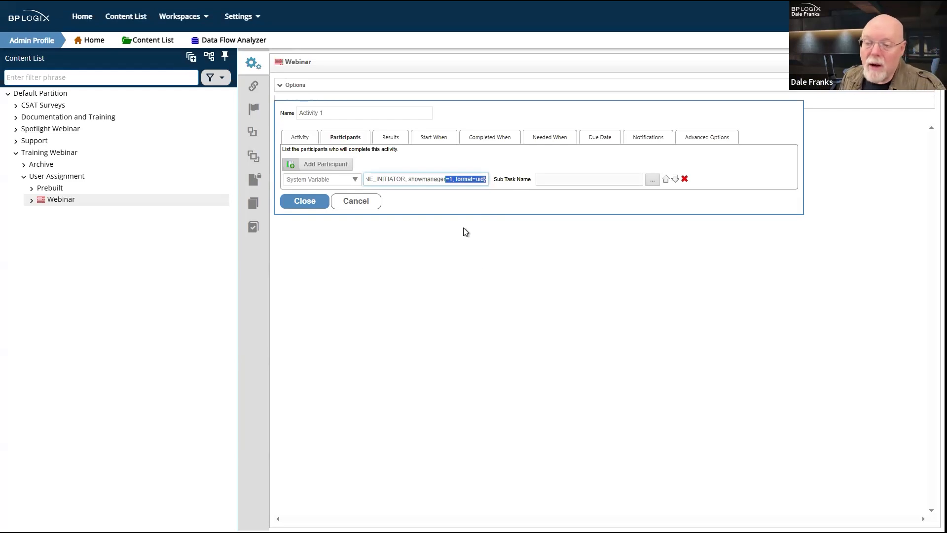
pyautogui.click(475, 179)
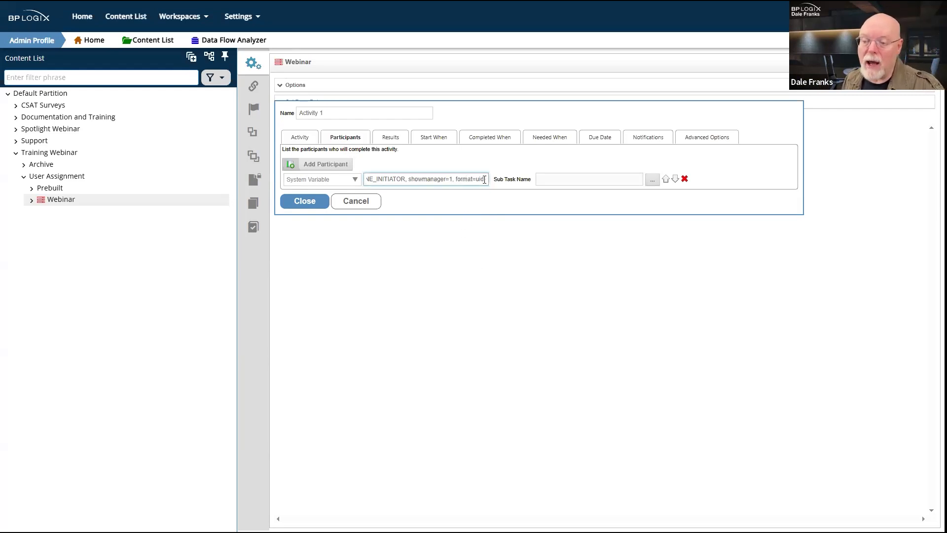
pyautogui.moveTo(485, 180); pyautogui.dragTo(347, 192)
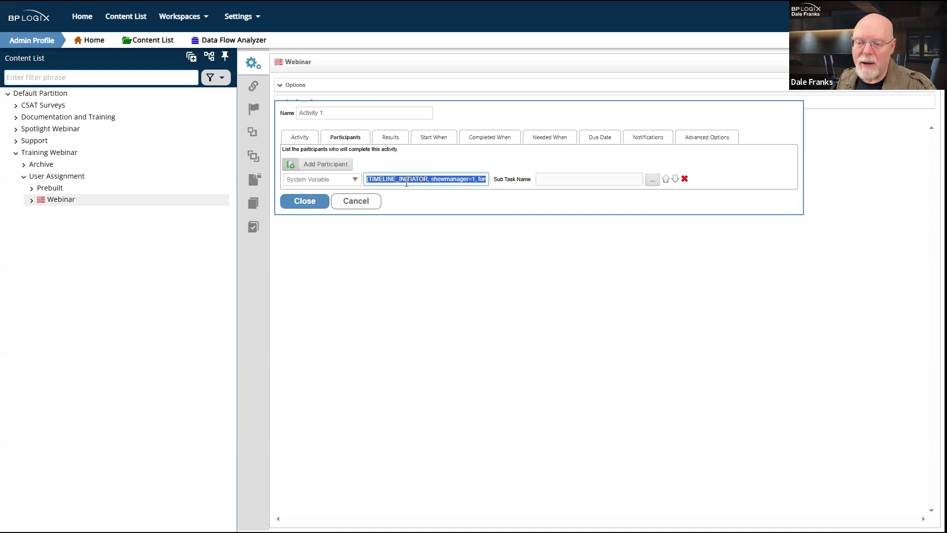
pyautogui.click(400, 265)
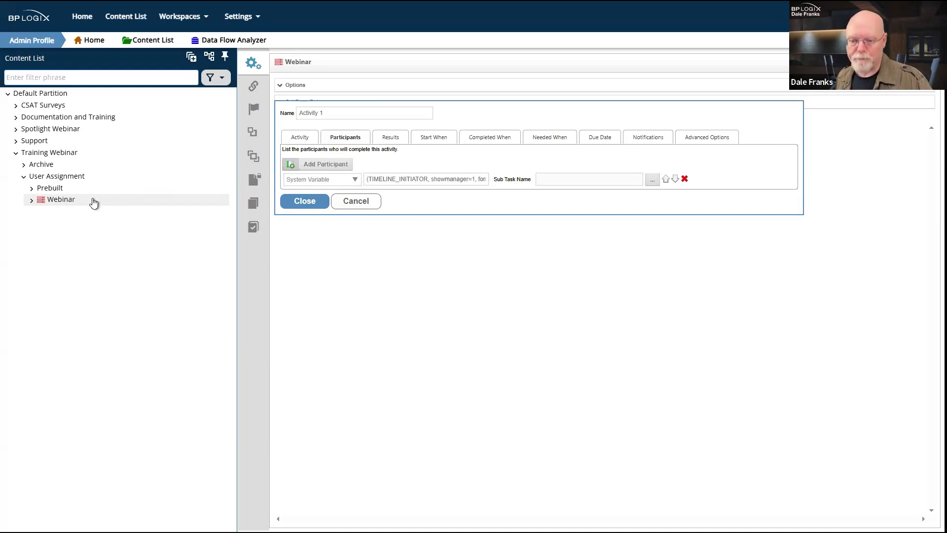
pyautogui.click(352, 182)
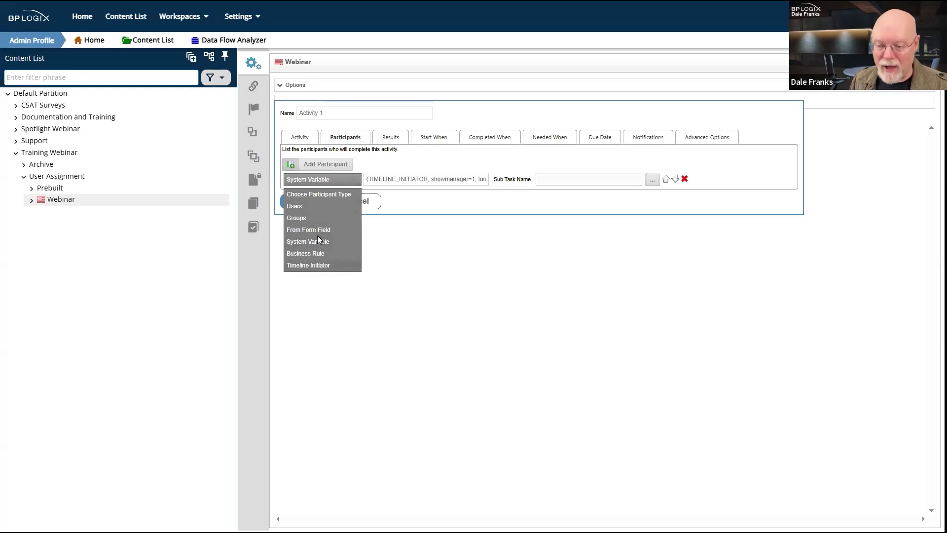
# Step: Switch Activity 1's participant type from System Variable to Groups
pyautogui.click(309, 218)
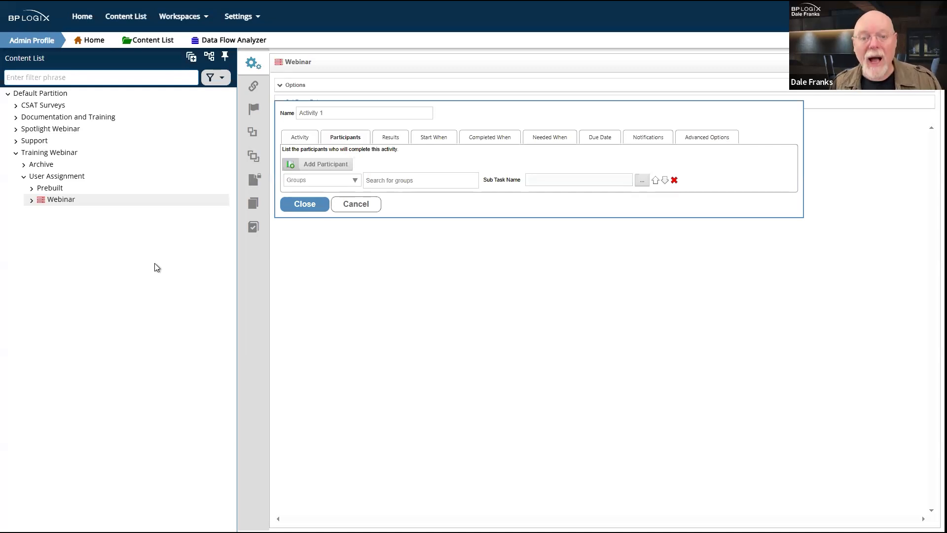
# Step: Leave the Webinar timeline for the Prebuilt folder, discarding the unsaved changes
pyautogui.click(58, 191)
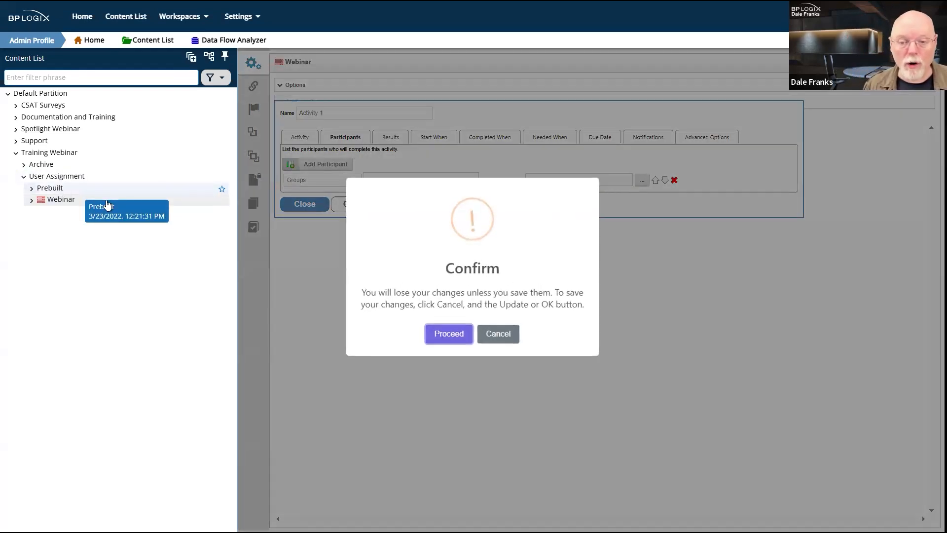
pyautogui.click(444, 336)
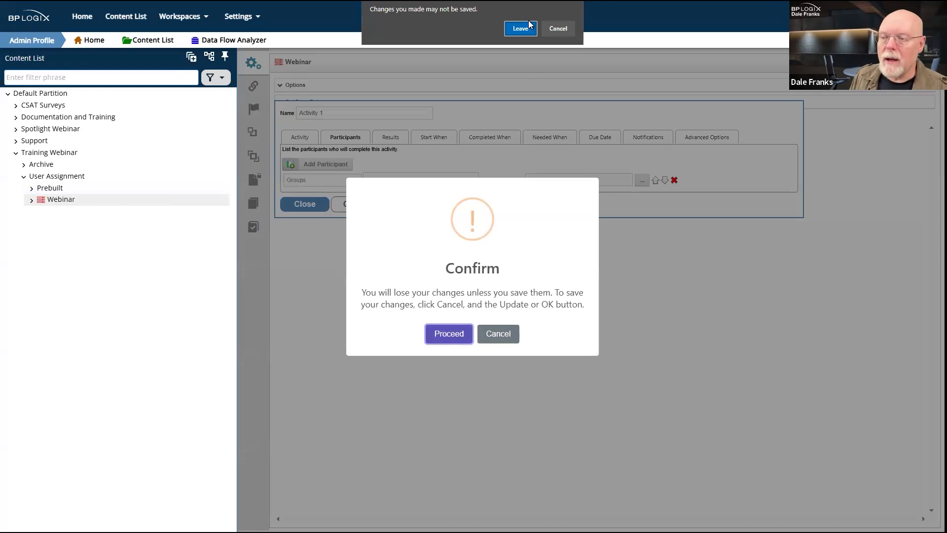
pyautogui.click(527, 27)
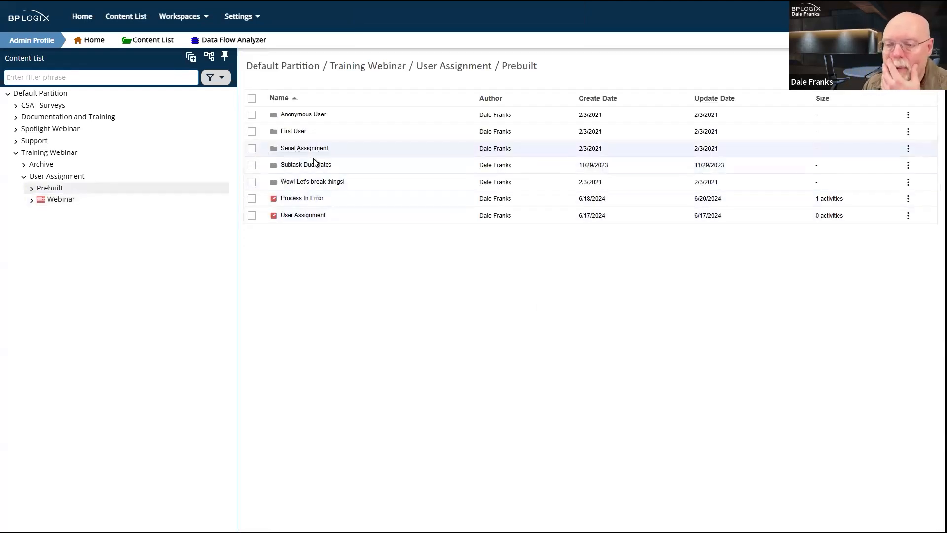
# Step: Open the Subtask Form from the Subtask Due Dates folder in the designer
pyautogui.click(314, 164)
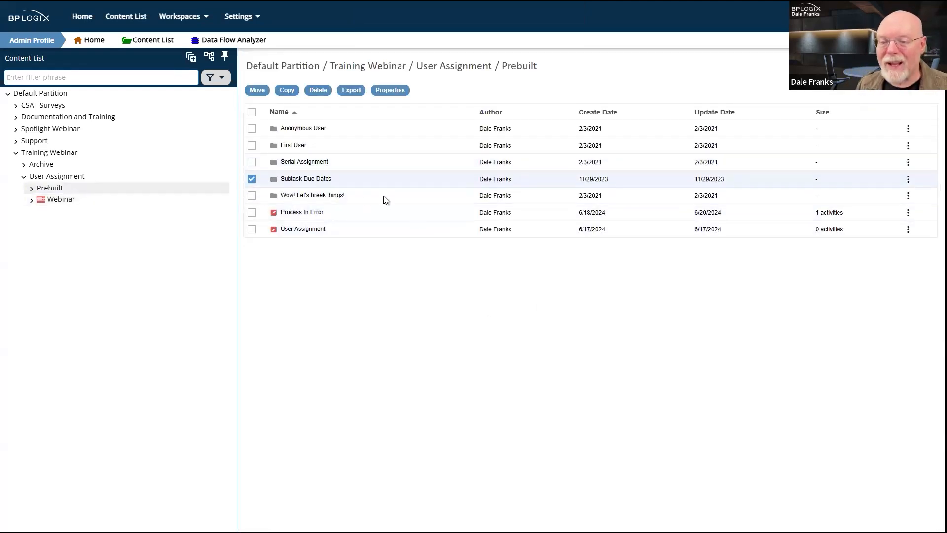
pyautogui.click(305, 180)
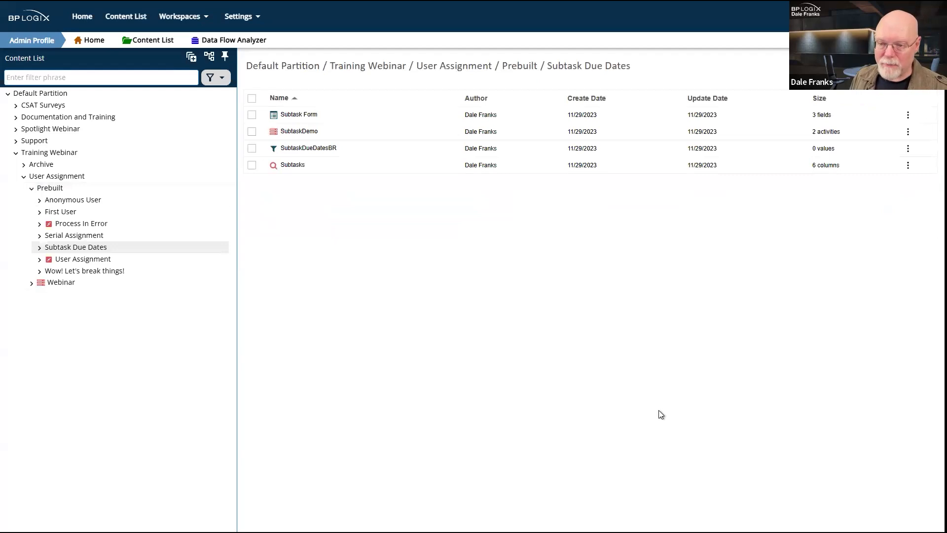
pyautogui.click(304, 118)
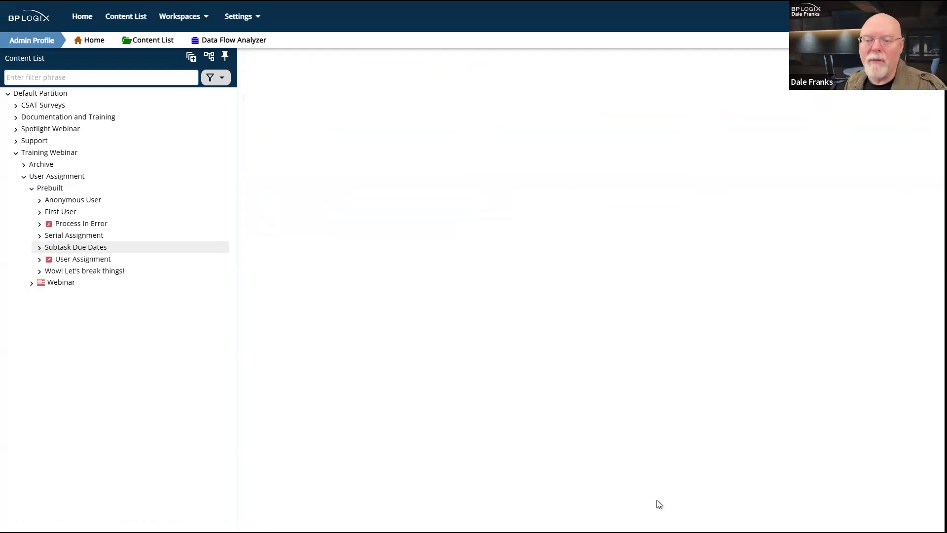
pyautogui.click(252, 89)
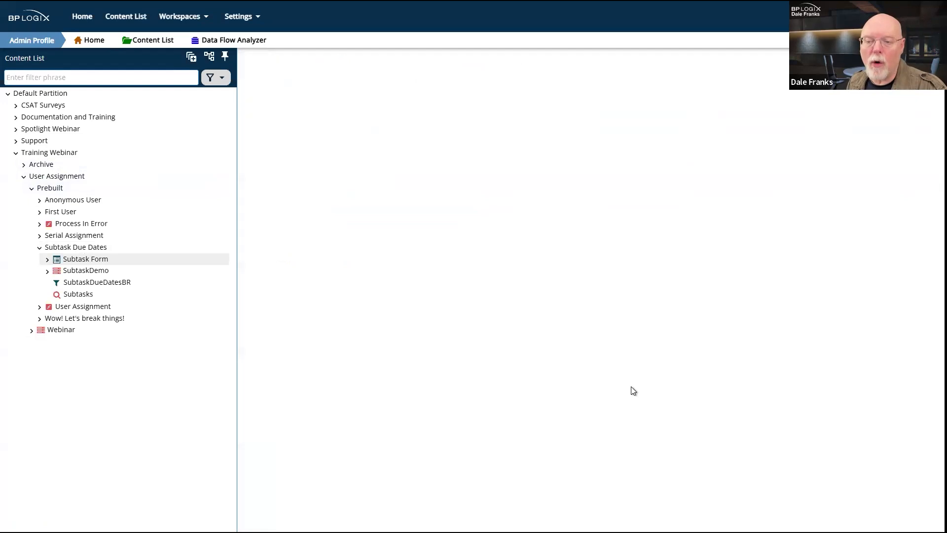
# Step: Select the Subtask Form's text fields and show the first field's name, Subtask1Name
pyautogui.click(305, 116)
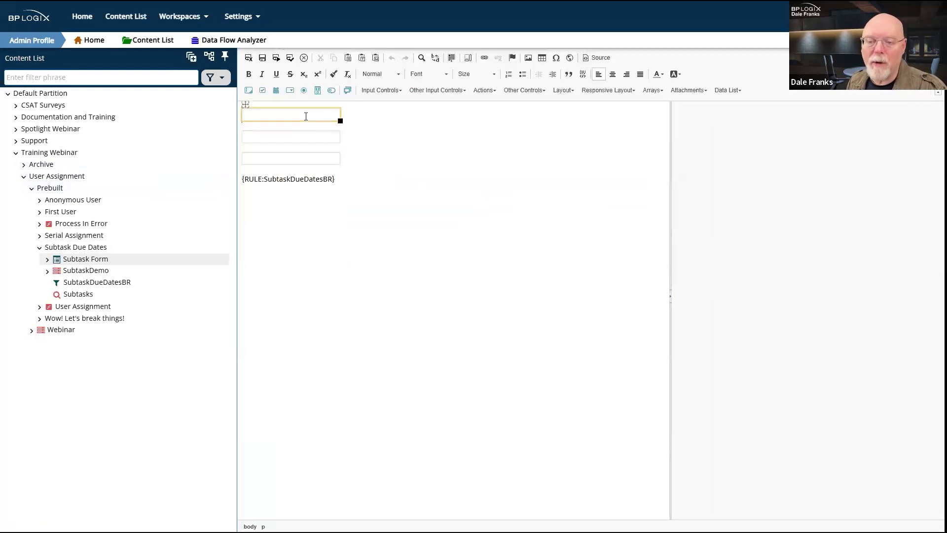
pyautogui.click(305, 134)
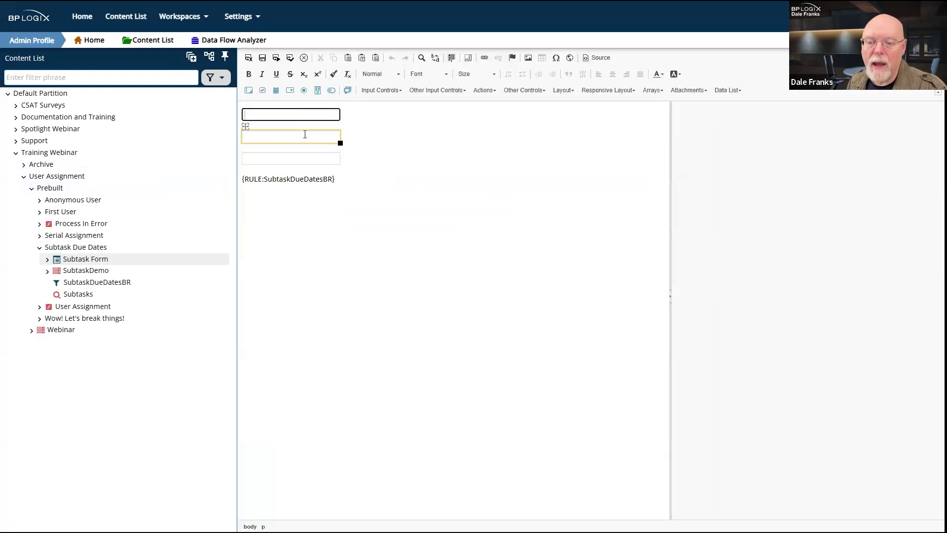
pyautogui.click(305, 159)
pyautogui.click(302, 134)
pyautogui.click(308, 112)
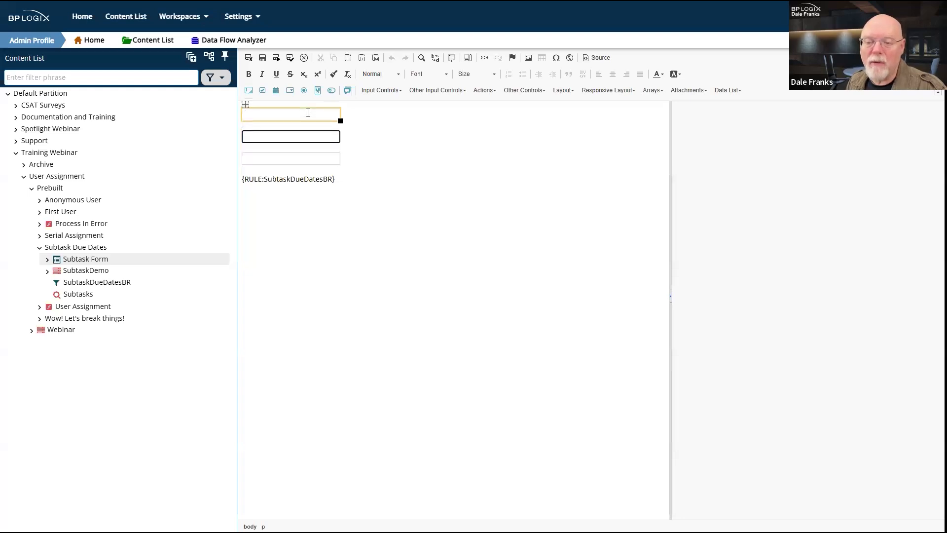
pyautogui.click(245, 104)
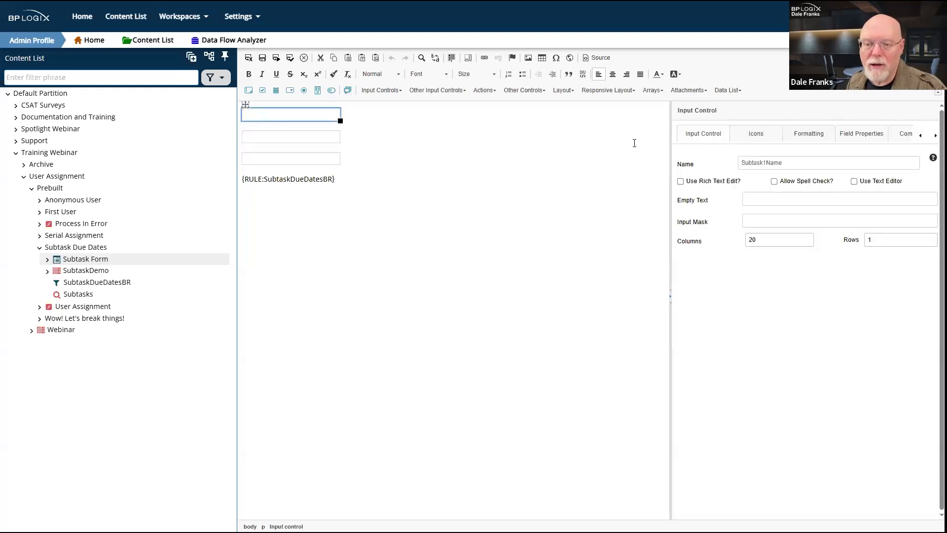
pyautogui.click(779, 162)
pyautogui.moveTo(779, 162); pyautogui.dragTo(740, 162)
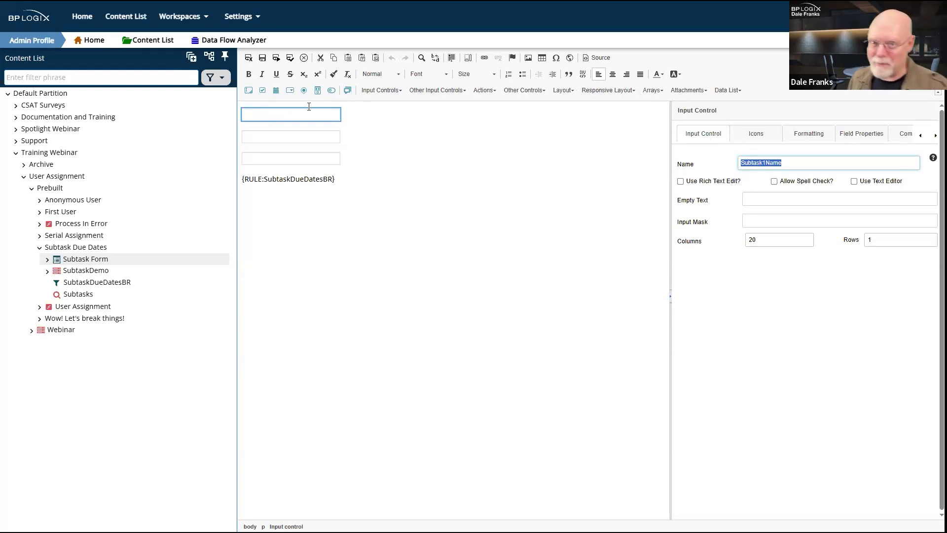
# Step: Show the Subtask2Name and Subtask3Name fields and highlight the {RULE:SubtaskDueDatesBR} tag
pyautogui.click(247, 124)
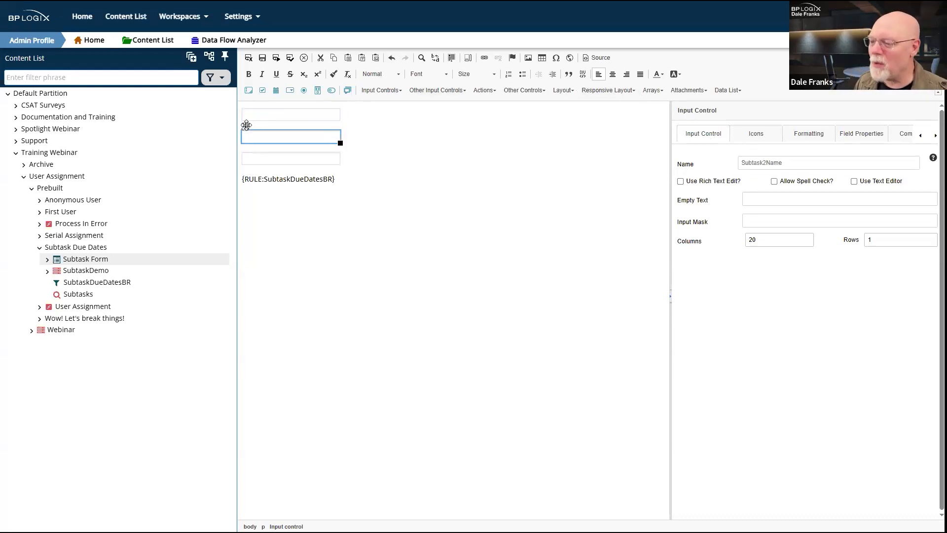
pyautogui.click(245, 147)
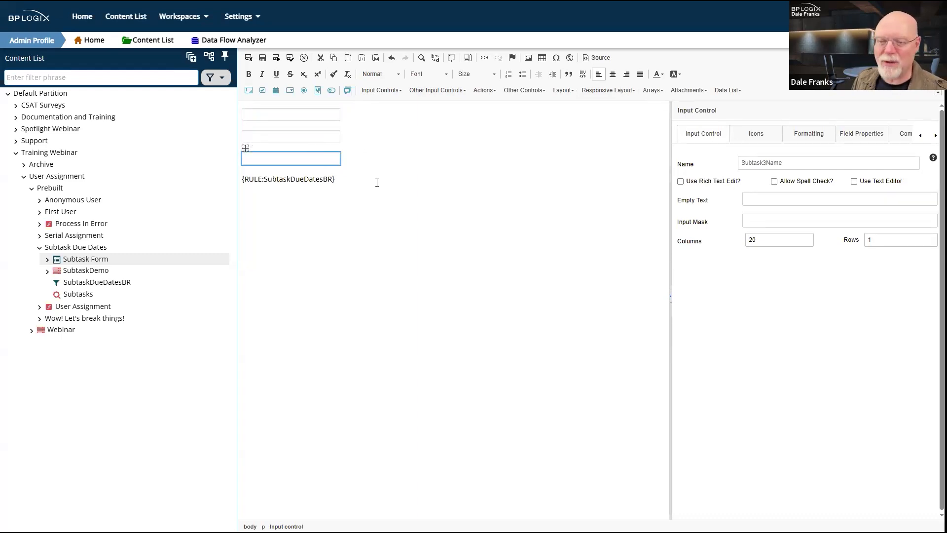
pyautogui.moveTo(345, 182); pyautogui.dragTo(241, 183)
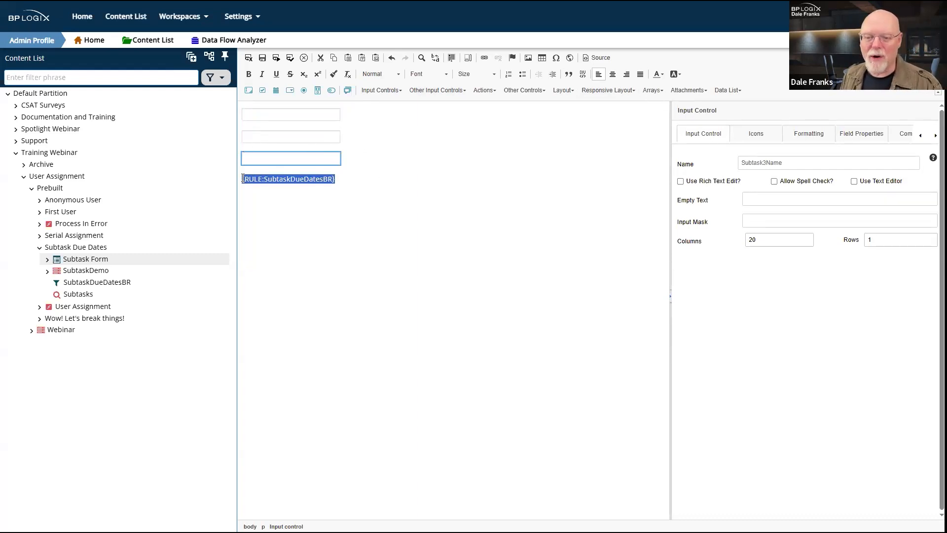
pyautogui.click(405, 232)
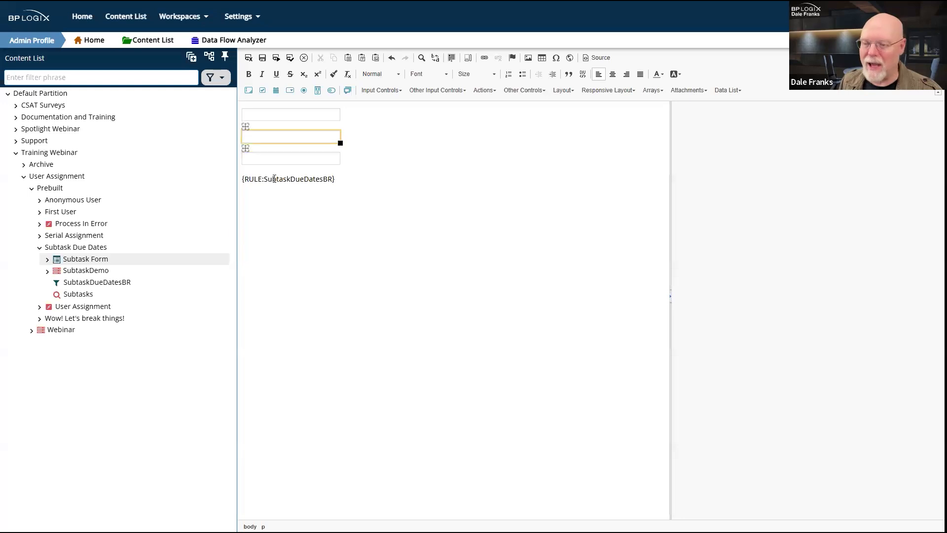
pyautogui.click(335, 115)
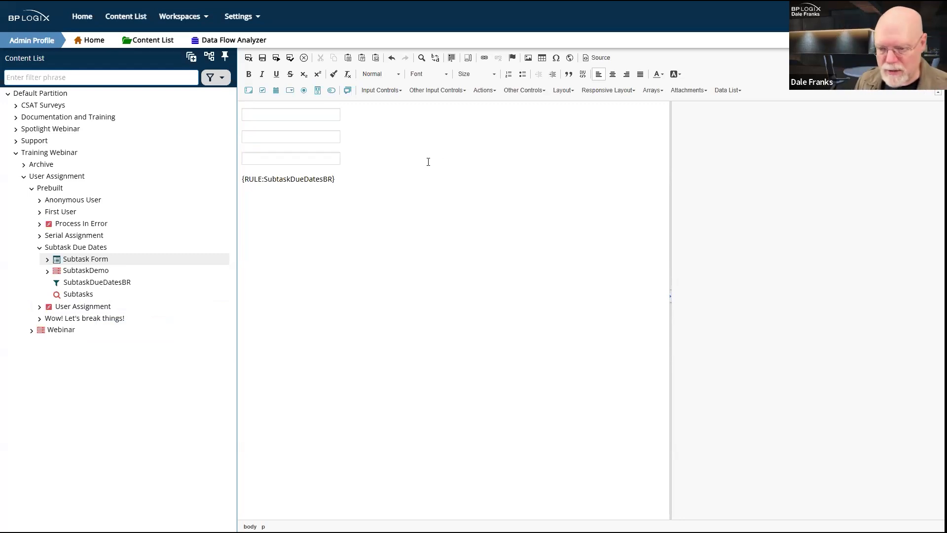
pyautogui.click(285, 135)
pyautogui.click(284, 119)
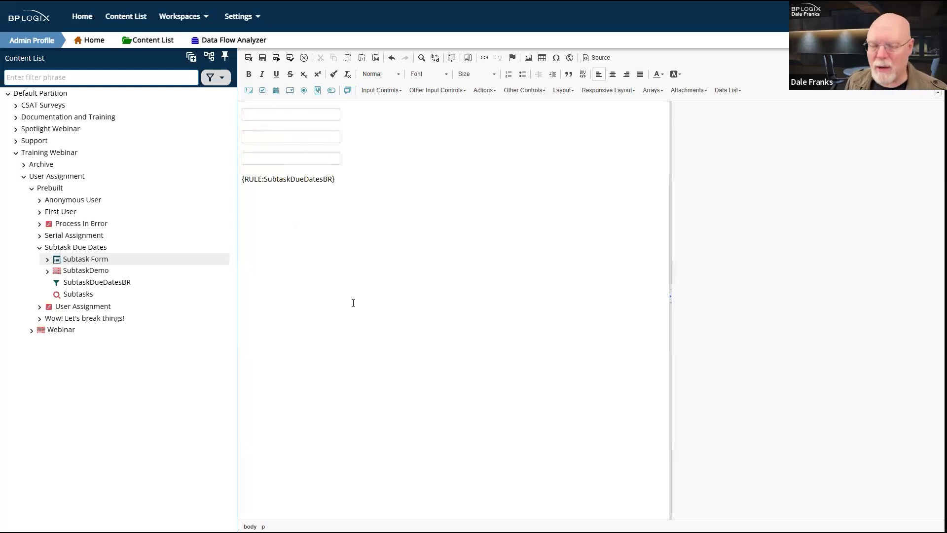
# Step: Open SubtaskDemo's Activity 1, with participants Subtask1Name to Subtask3Name, and view its Advanced Options
pyautogui.click(97, 275)
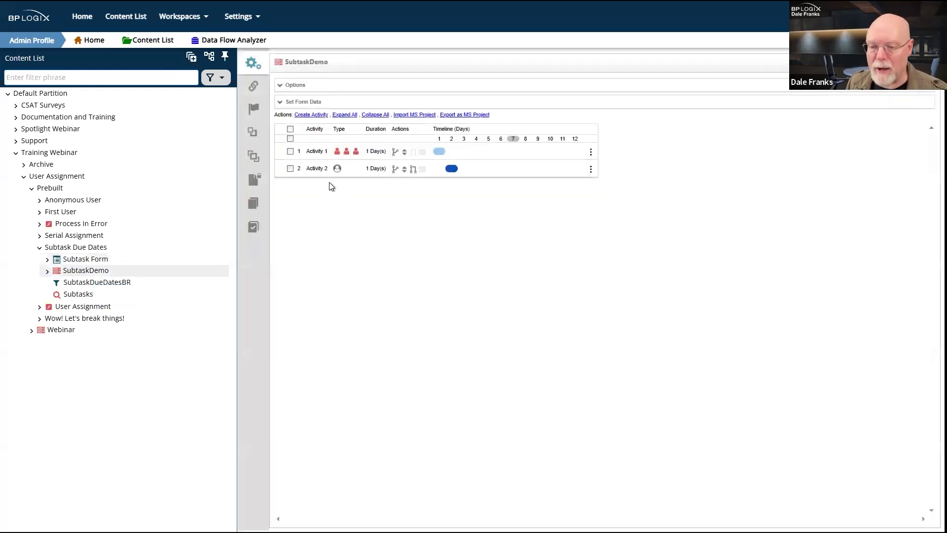
pyautogui.click(316, 153)
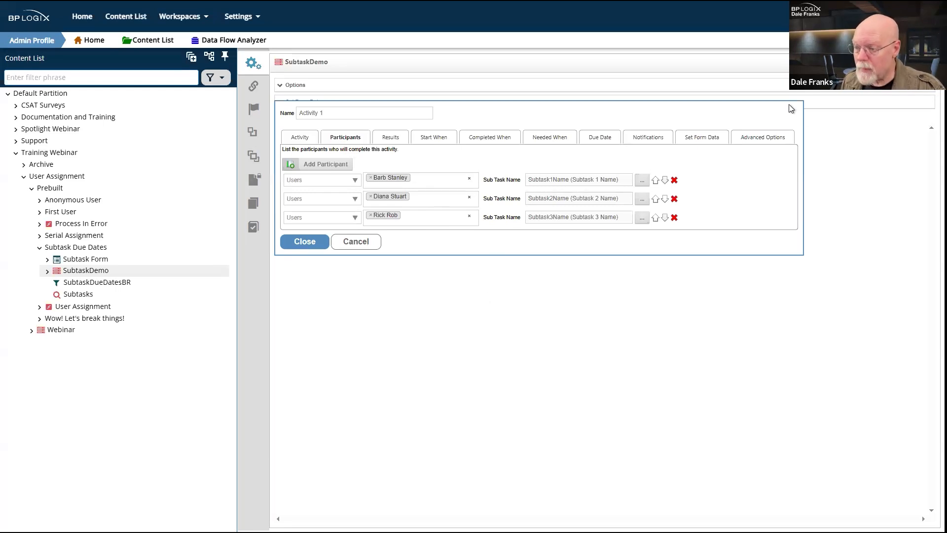
pyautogui.click(763, 140)
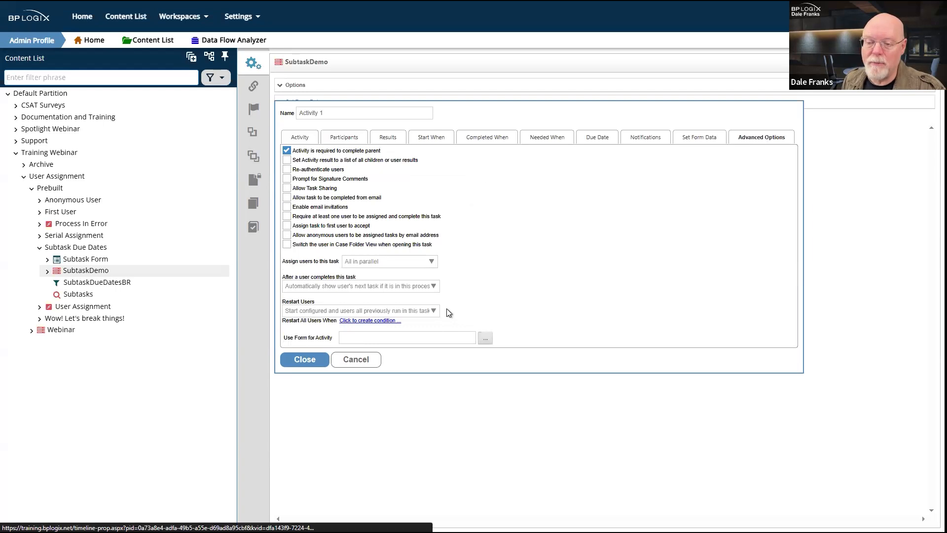
pyautogui.click(430, 267)
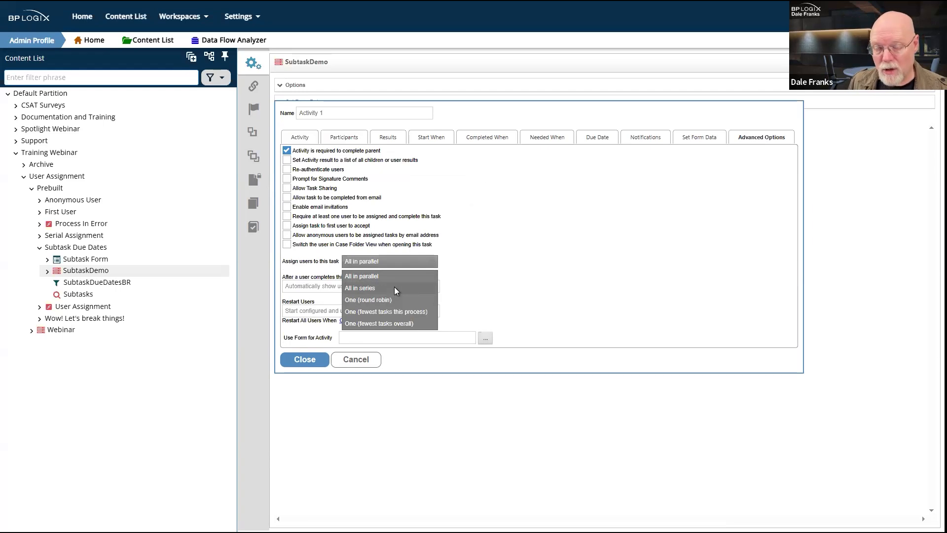
pyautogui.click(630, 228)
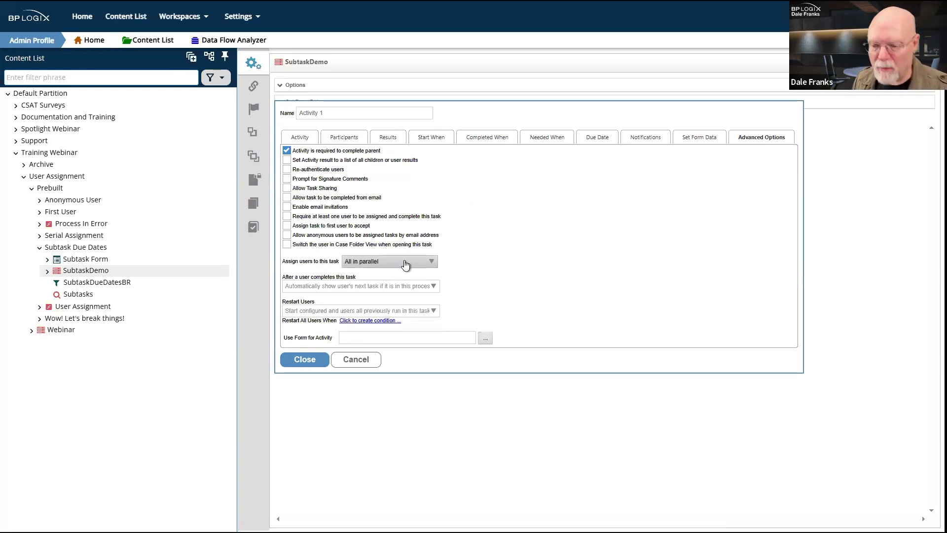
pyautogui.click(313, 357)
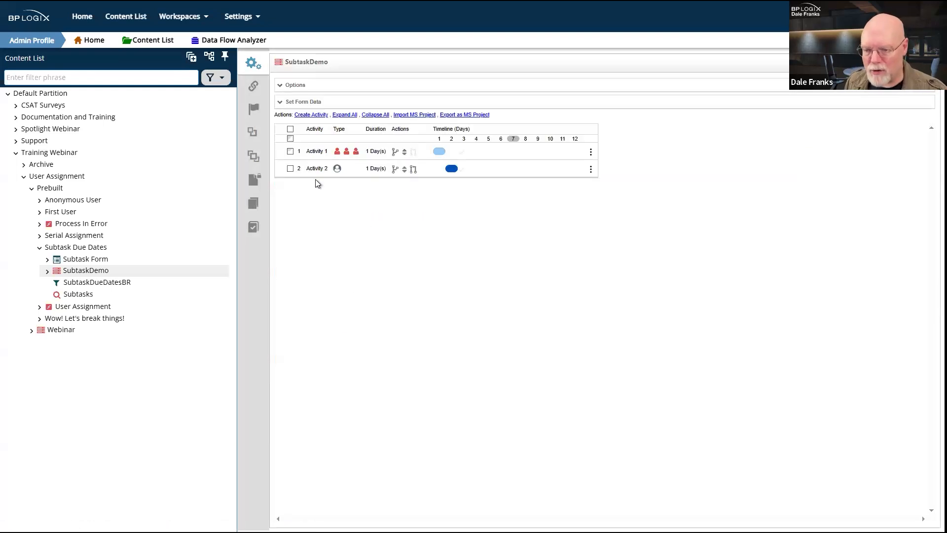
pyautogui.click(313, 152)
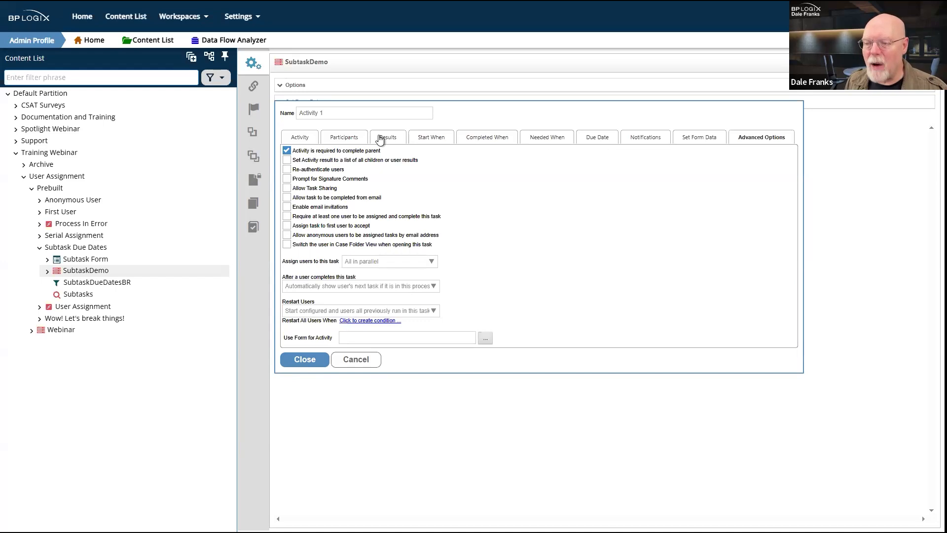
# Step: Check Activity 1's due date comes from {RULE:SubtaskDueDatesBR}, then select that rule in the Content List
pyautogui.click(605, 146)
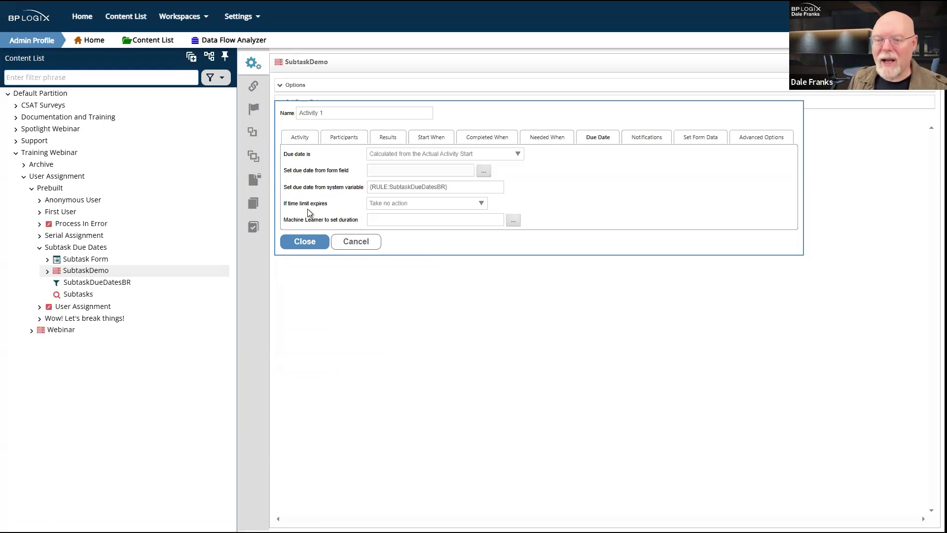
pyautogui.moveTo(304, 190); pyautogui.dragTo(360, 188)
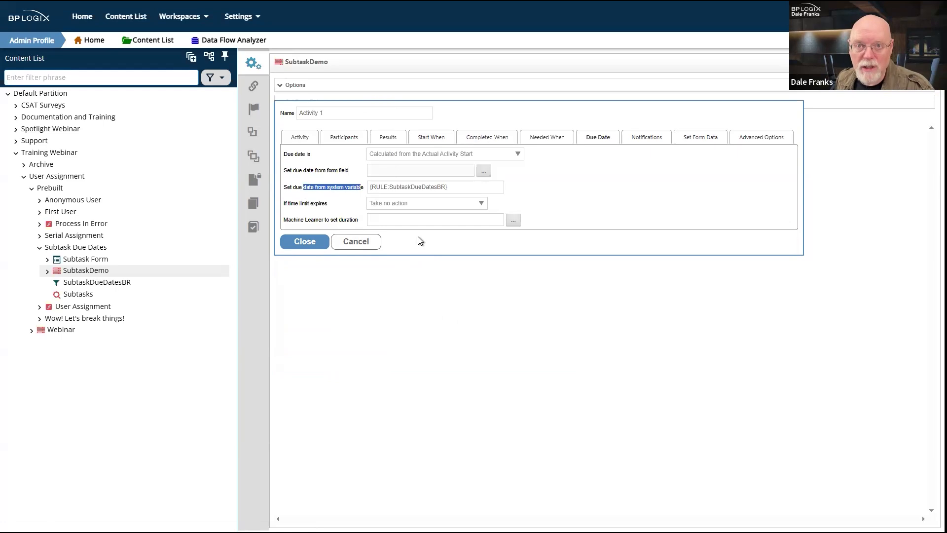
pyautogui.moveTo(457, 187); pyautogui.dragTo(365, 187)
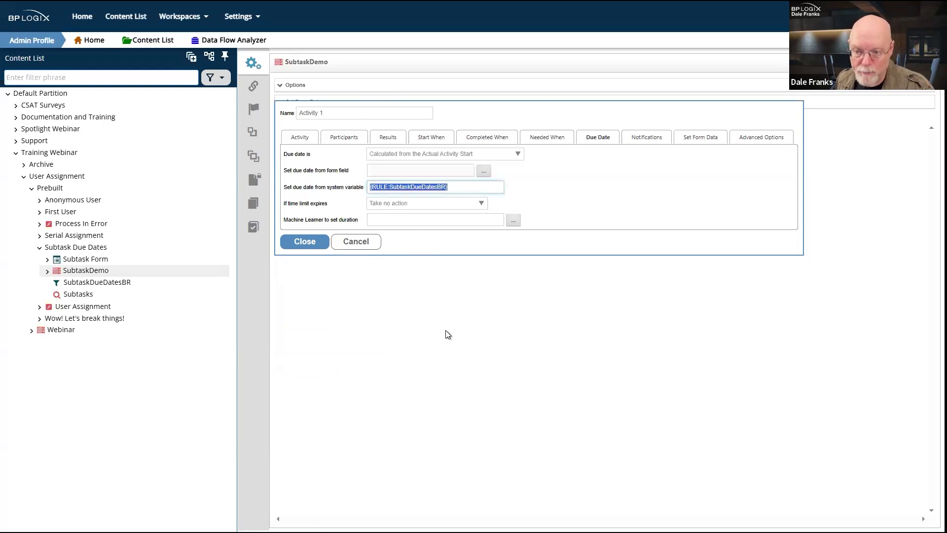
pyautogui.click(83, 286)
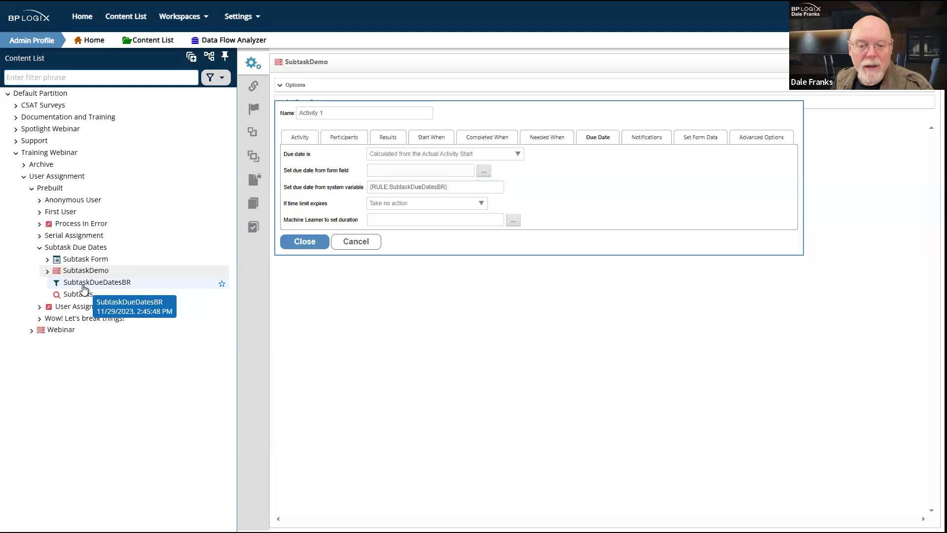
# Step: Leave the timeline and view SubtaskDueDatesBR's properties, showing its SubtaskDemo timeline association
pyautogui.click(460, 333)
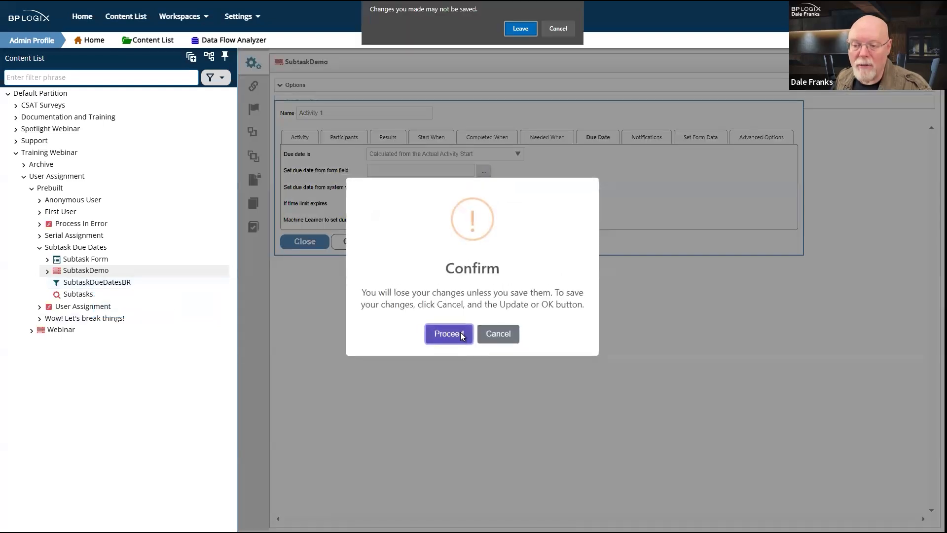
pyautogui.click(525, 30)
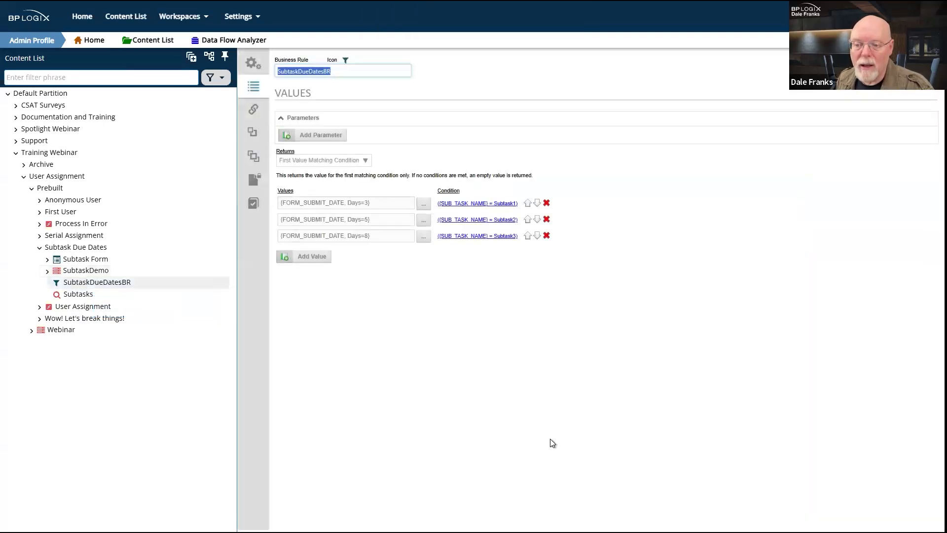
pyautogui.click(253, 63)
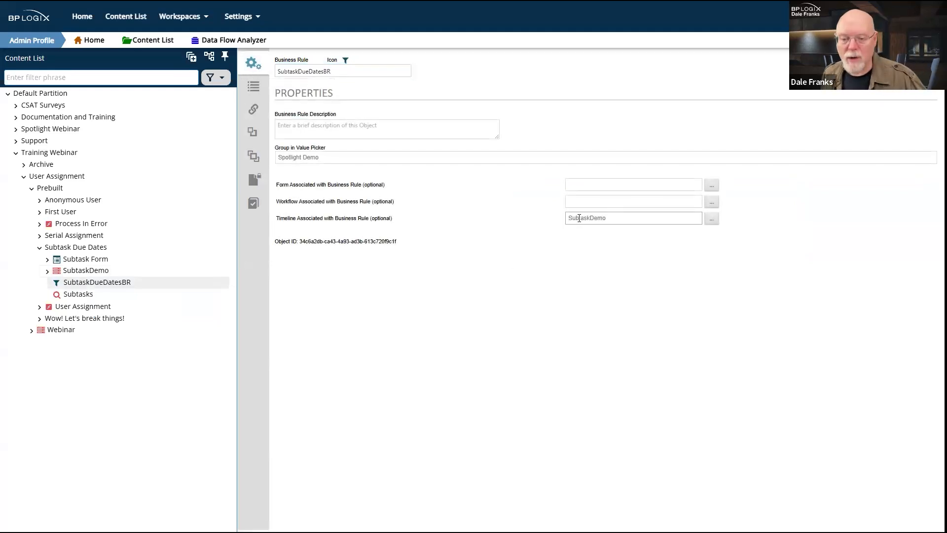
pyautogui.doubleClick(614, 218)
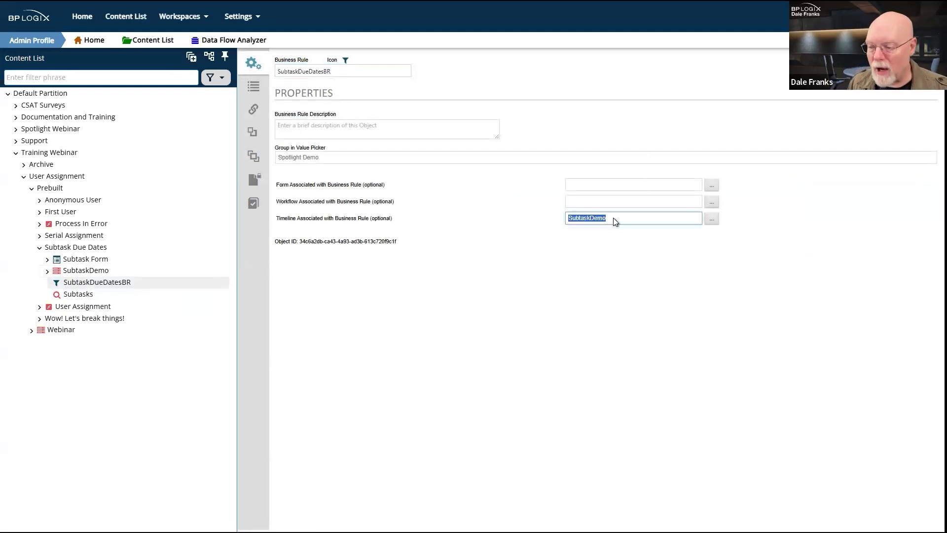
pyautogui.click(592, 335)
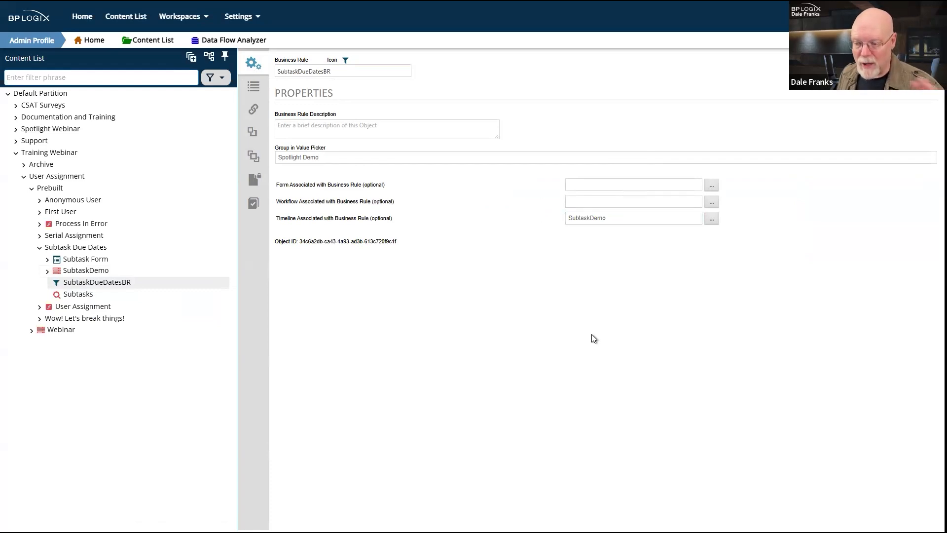
# Step: View SubtaskDueDatesBR's values, Days=3, 5 and 8 for Subtask1 to Subtask3, then drag the rule onto SubtaskDemo
pyautogui.click(255, 90)
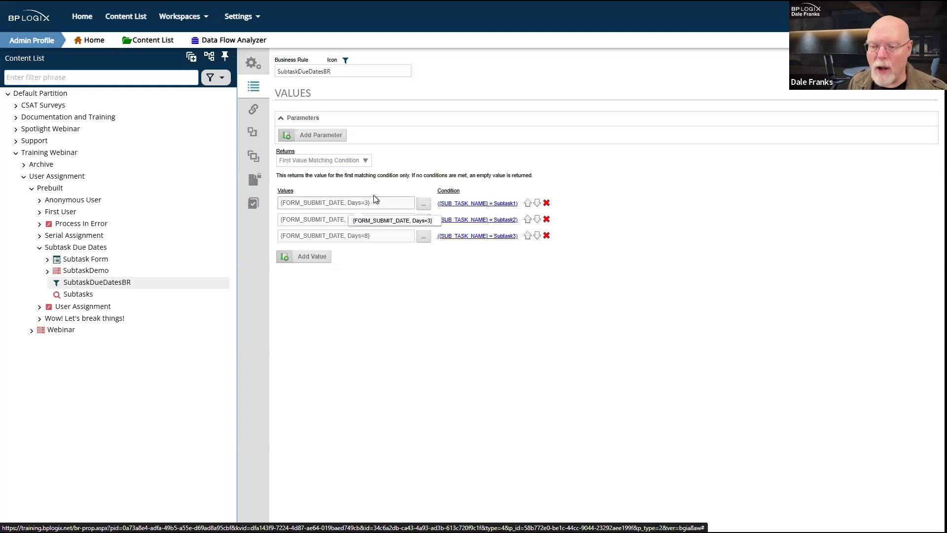
pyautogui.moveTo(378, 200); pyautogui.dragTo(280, 205)
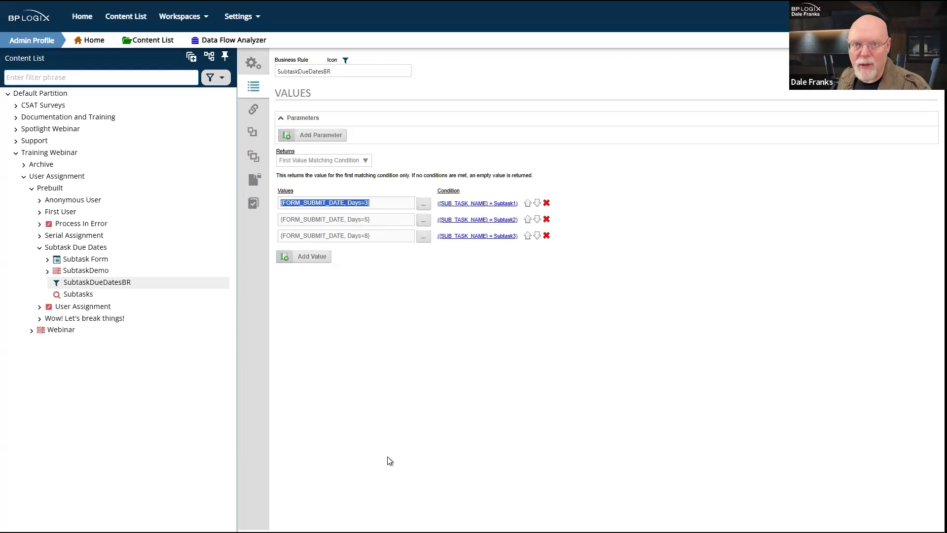
pyautogui.click(384, 219)
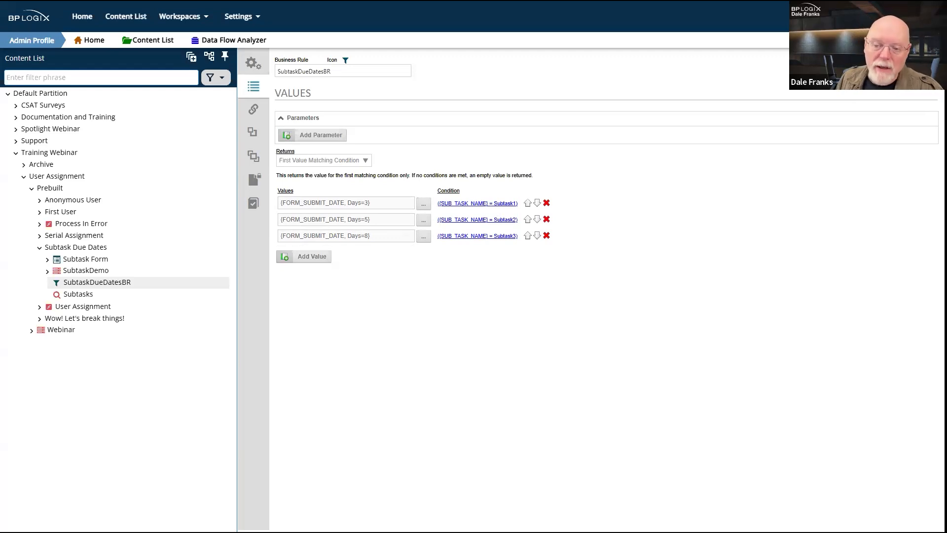
pyautogui.moveTo(69, 284); pyautogui.dragTo(83, 273)
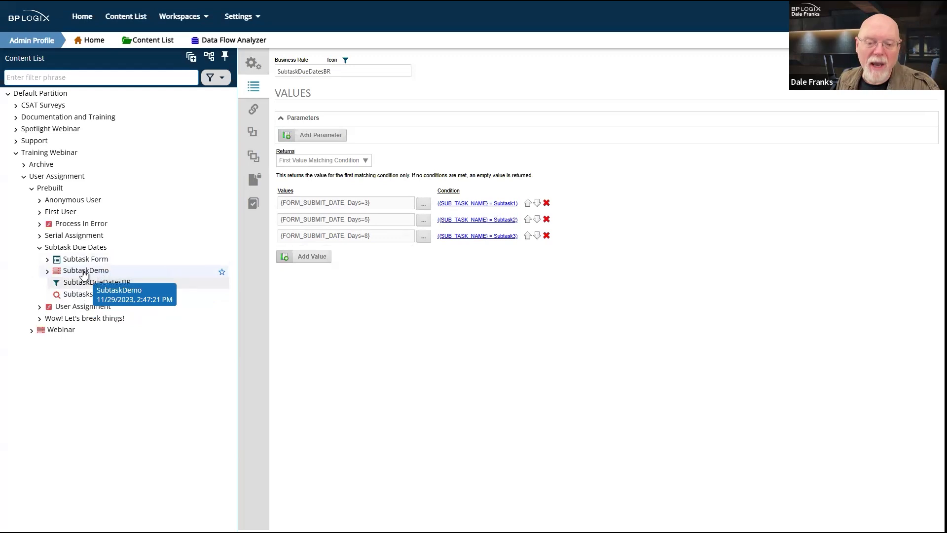
# Step: Confirm SubtaskDemo Activity 1's due date uses SubtaskDueDatesBR, then leave for Subtask Form, discarding changes
pyautogui.click(84, 274)
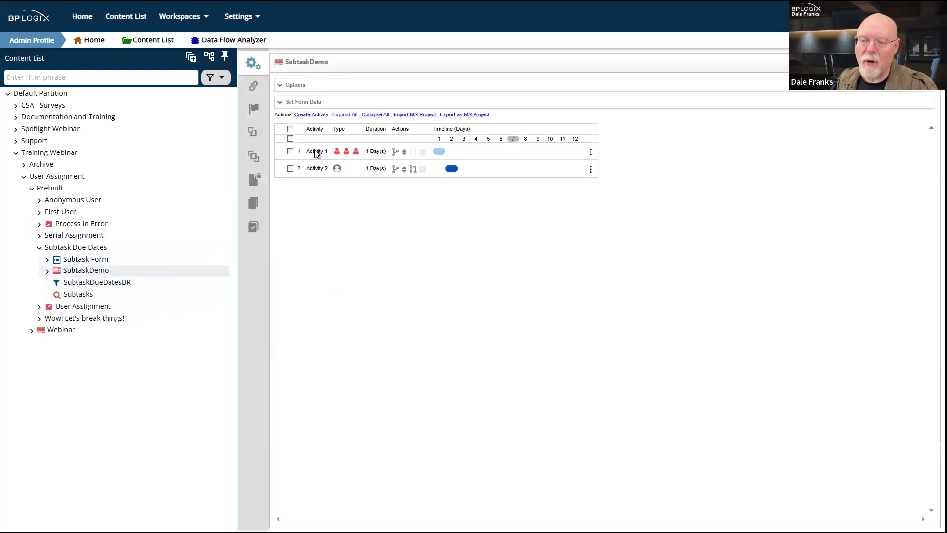
pyautogui.click(317, 152)
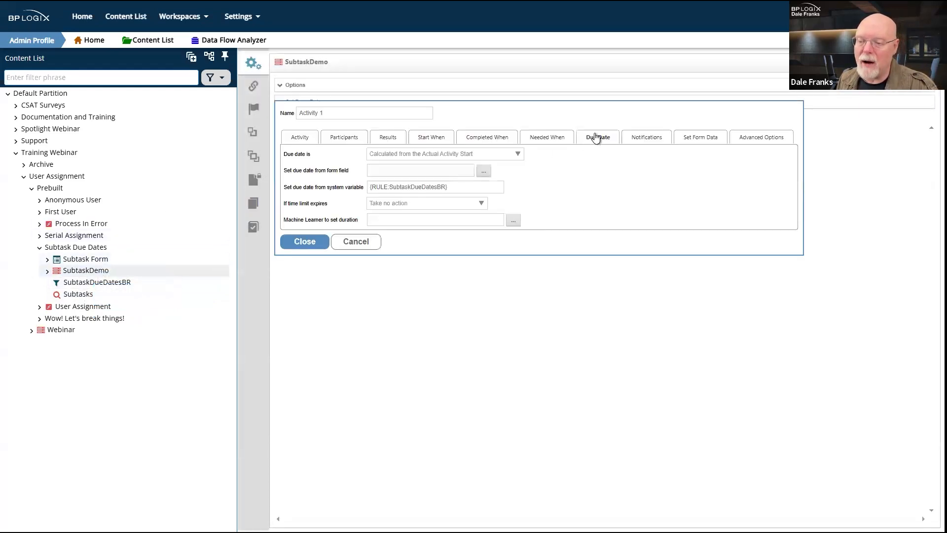
pyautogui.moveTo(458, 188); pyautogui.dragTo(347, 190)
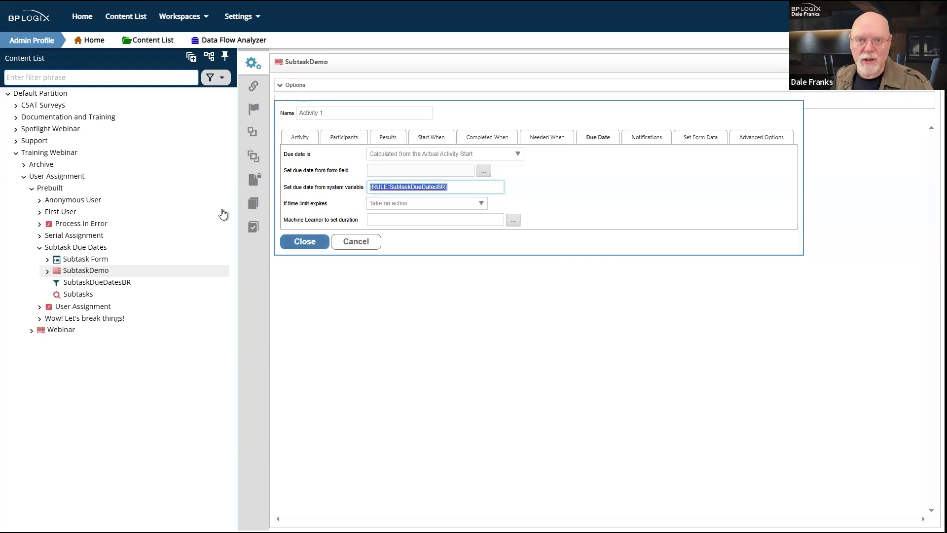
pyautogui.click(86, 270)
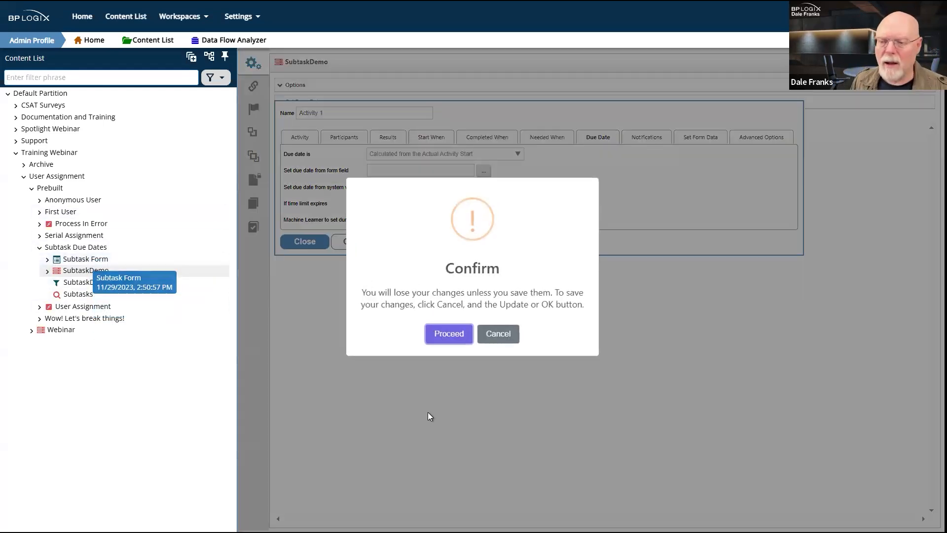
pyautogui.click(451, 336)
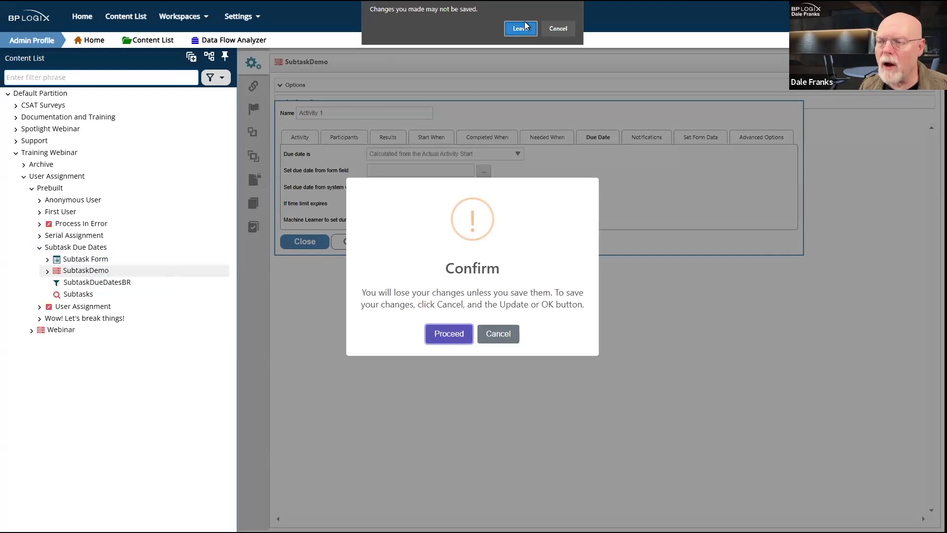
# Step: List the Subtask Form's controls and confirm Subtask1Name's default value is Subtask1
pyautogui.click(524, 21)
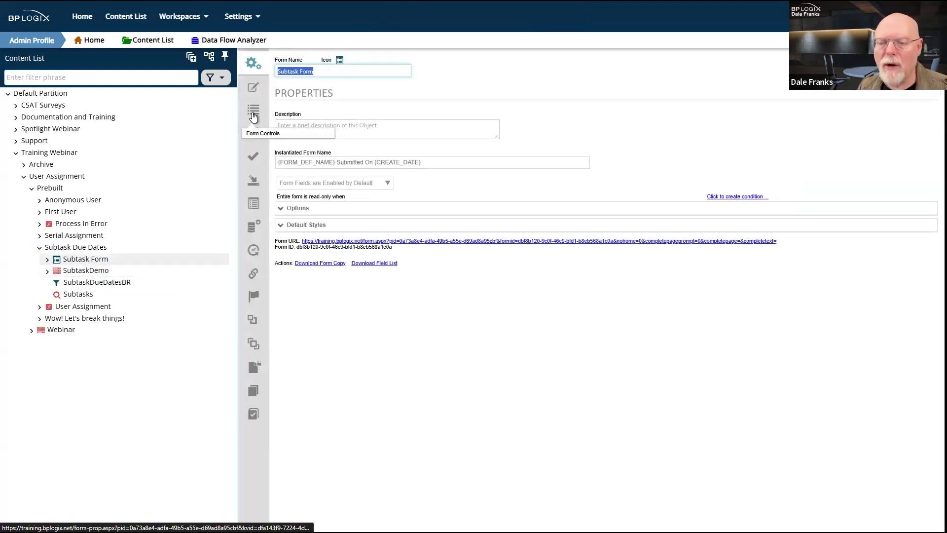
pyautogui.click(254, 109)
pyautogui.doubleClick(327, 141)
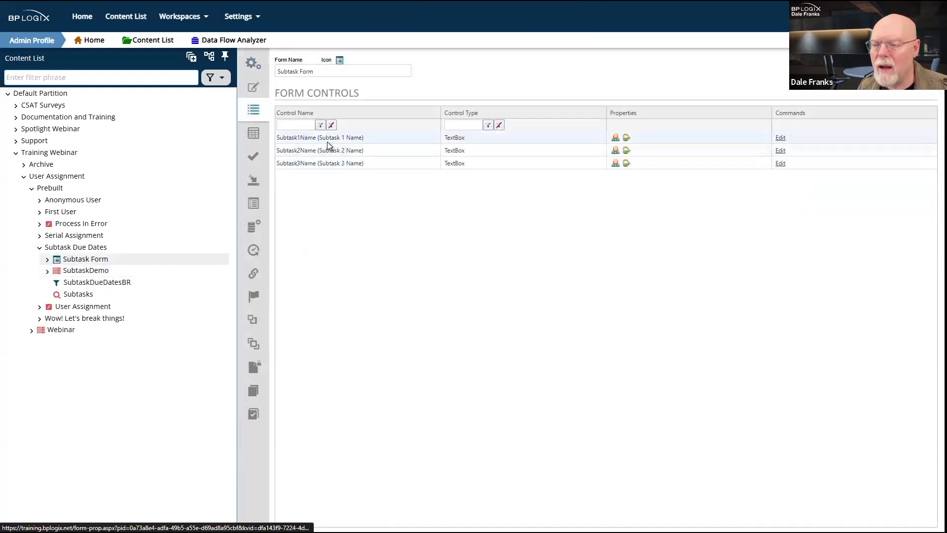
pyautogui.click(298, 138)
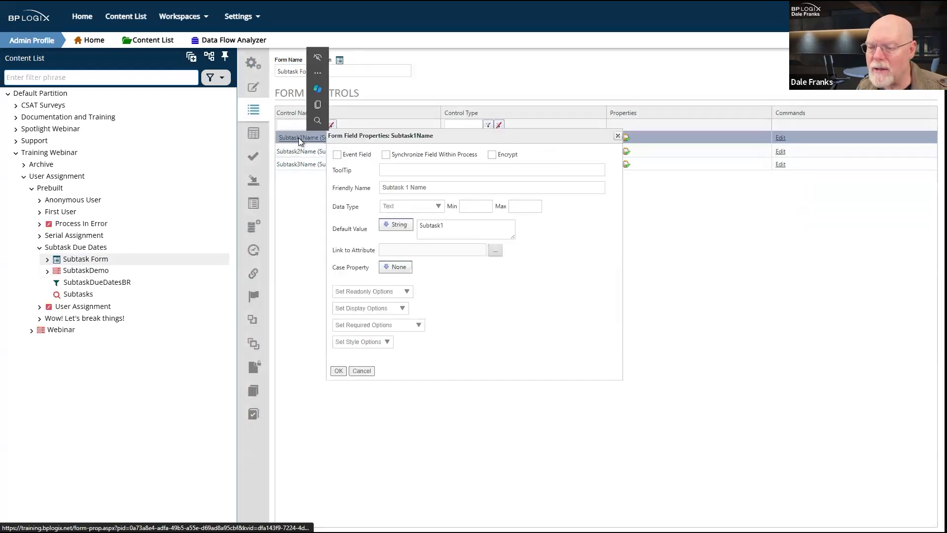
pyautogui.doubleClick(474, 225)
pyautogui.click(576, 330)
pyautogui.doubleClick(432, 225)
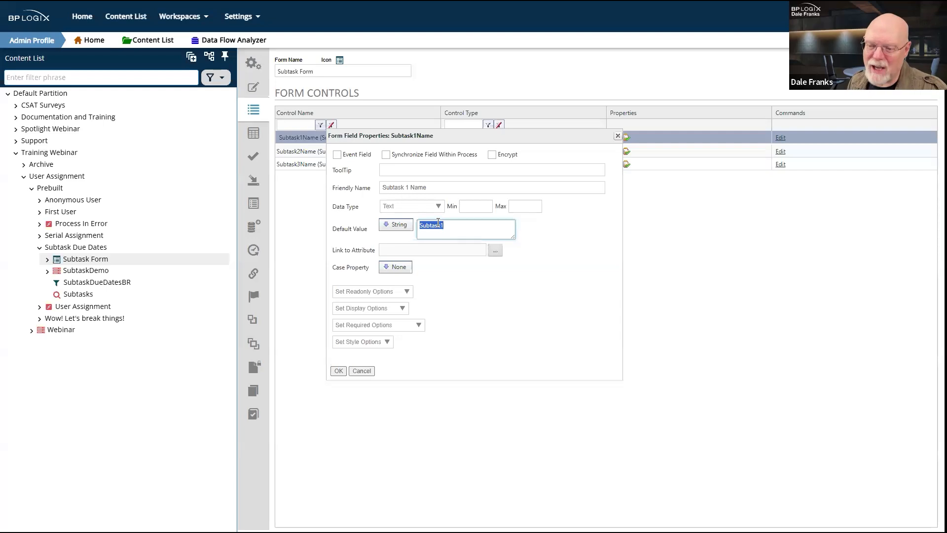
pyautogui.click(338, 371)
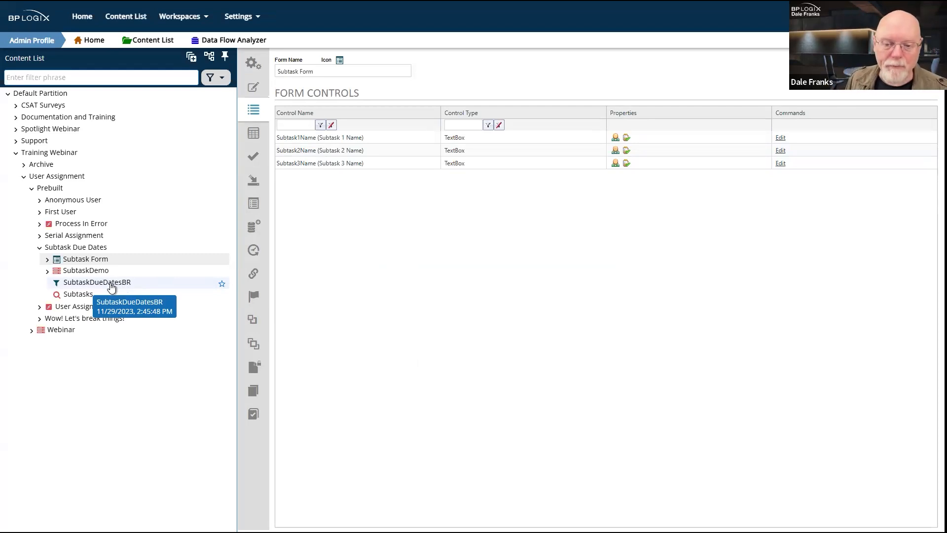
pyautogui.click(111, 286)
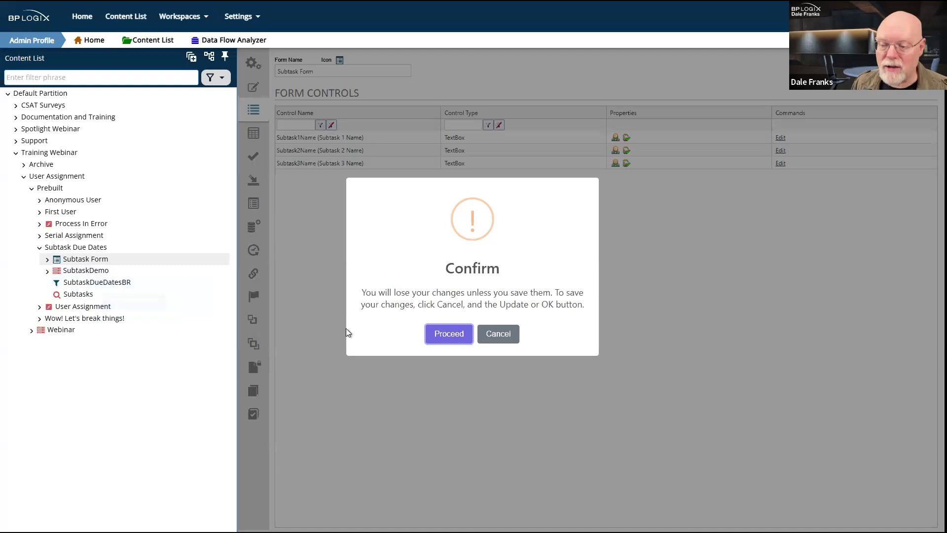
pyautogui.click(498, 333)
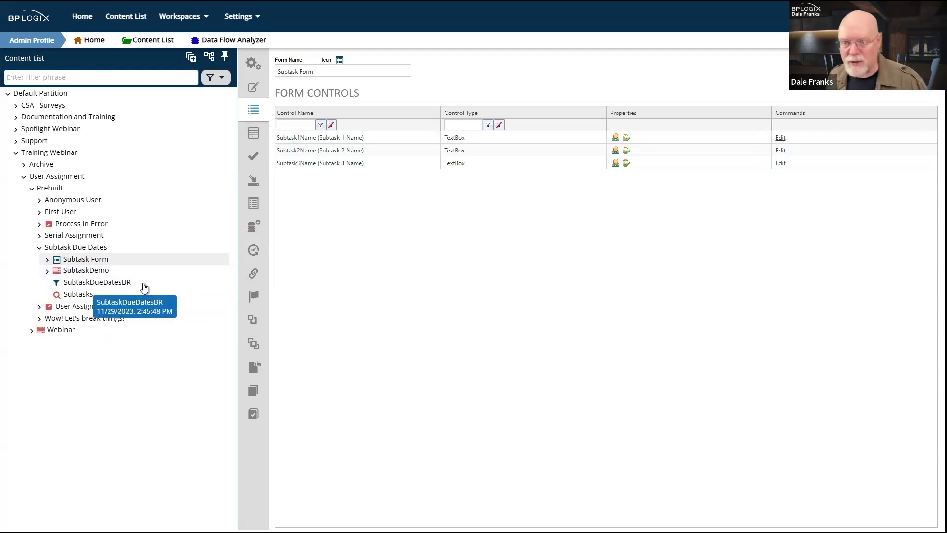
# Step: Go back to the SubtaskDemo timeline, discarding unsaved changes to the form
pyautogui.click(88, 272)
pyautogui.click(451, 334)
# Step: Show Activity 1's three participants mapped to Subtask1Name, Subtask2Name and Subtask3Name
pyautogui.click(320, 155)
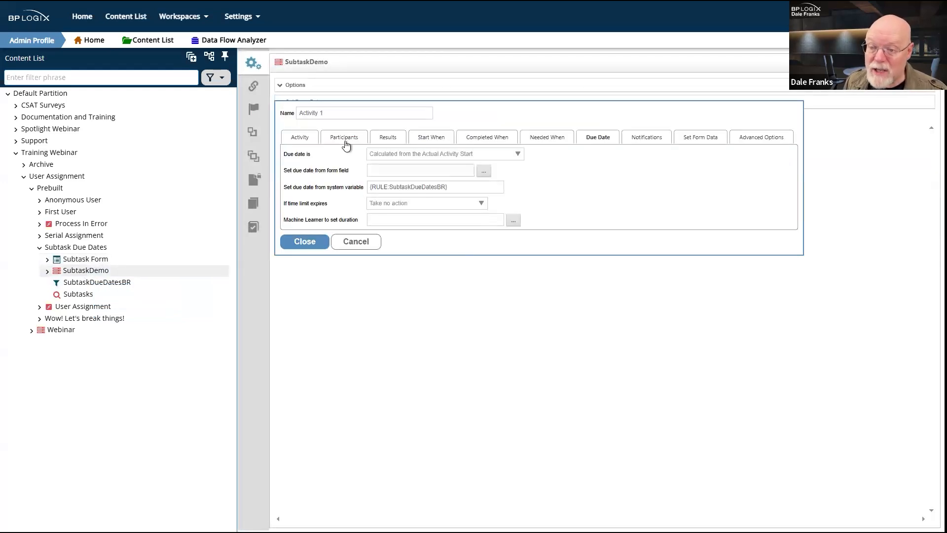
pyautogui.click(336, 141)
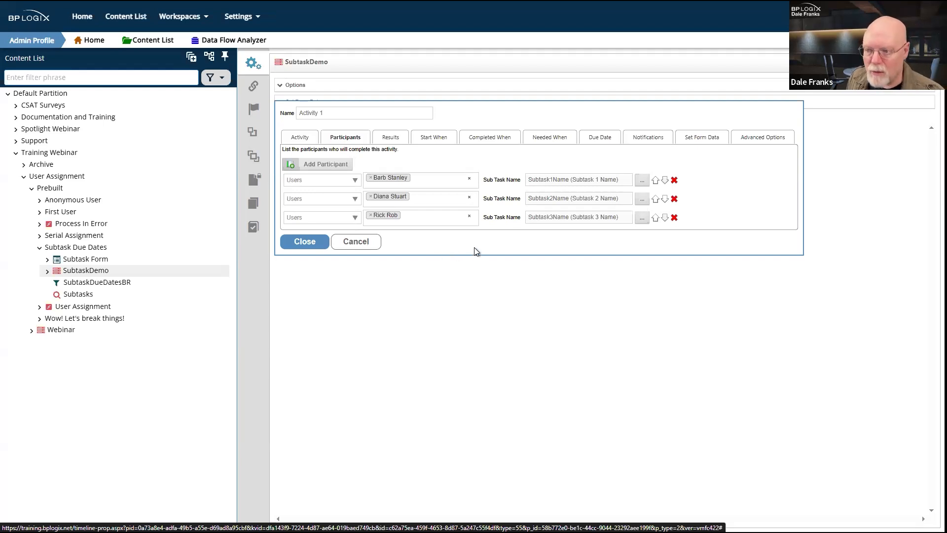
# Step: Set Activity 1's 'Assign users to this task' advanced option to All in series
pyautogui.click(776, 142)
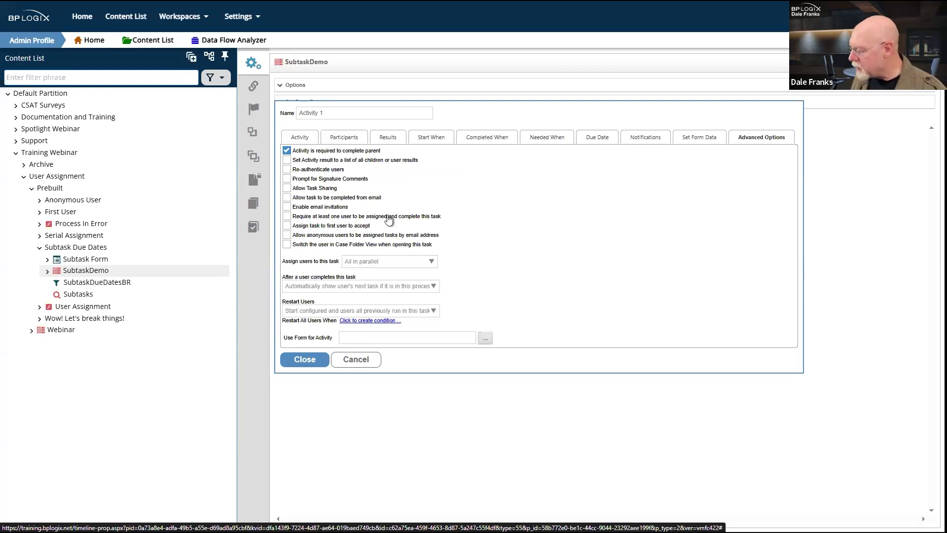
pyautogui.click(388, 262)
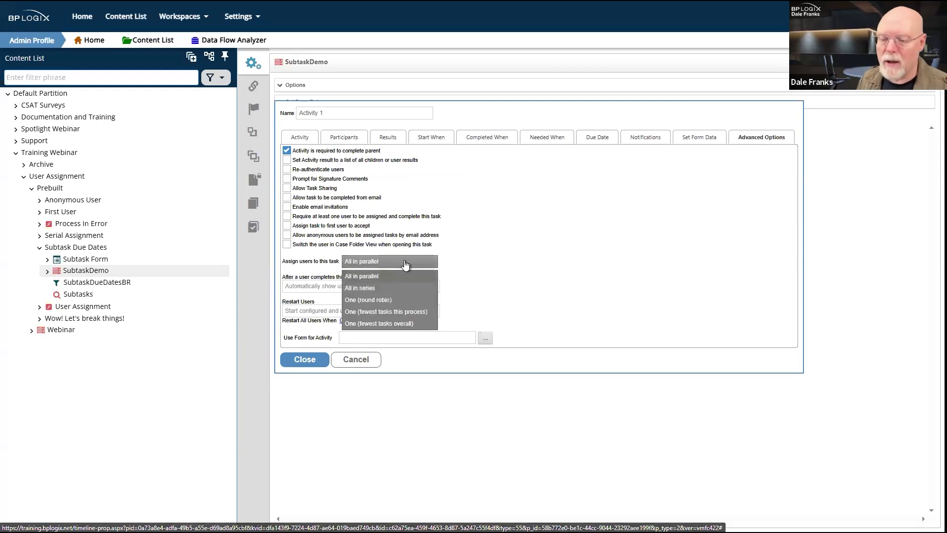
pyautogui.click(385, 289)
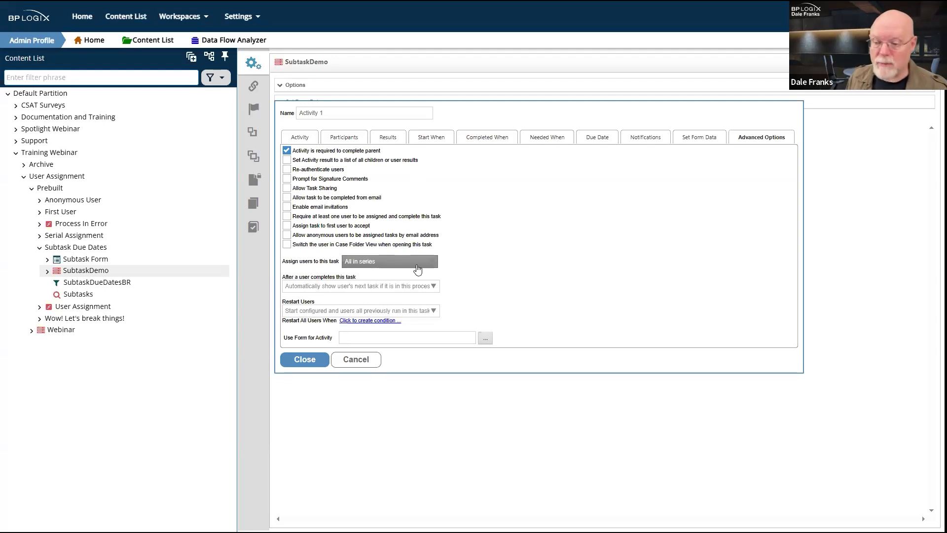
# Step: Rename Activity 1's default result to Reject on the Results tab
pyautogui.click(347, 137)
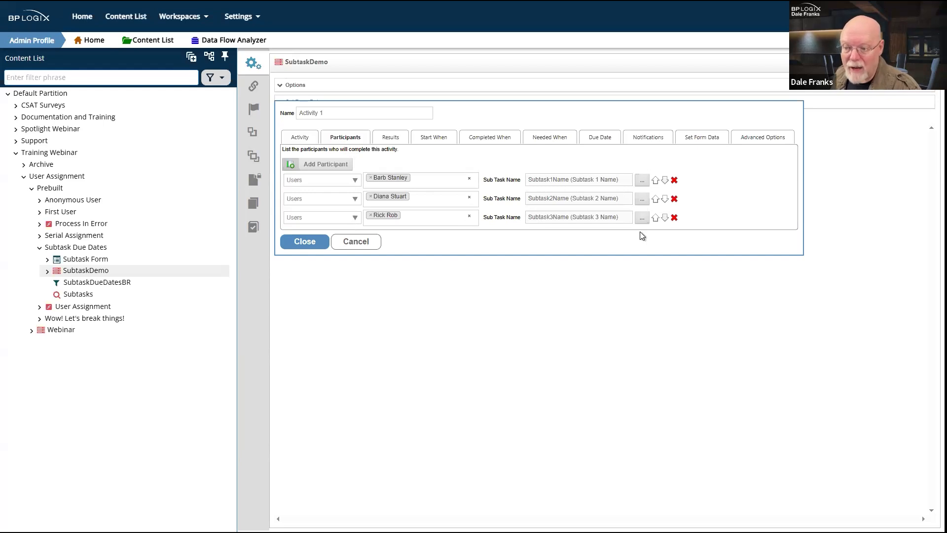
pyautogui.click(389, 137)
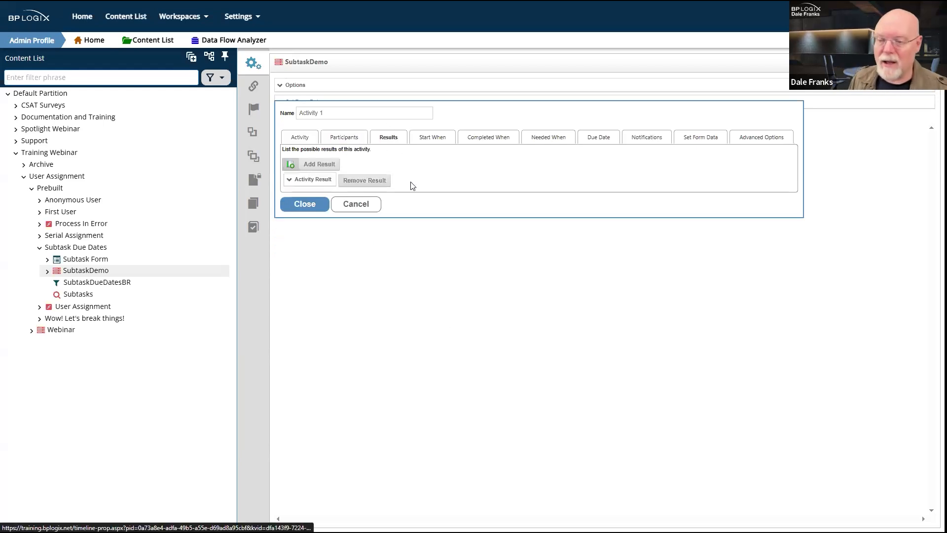
pyautogui.click(322, 183)
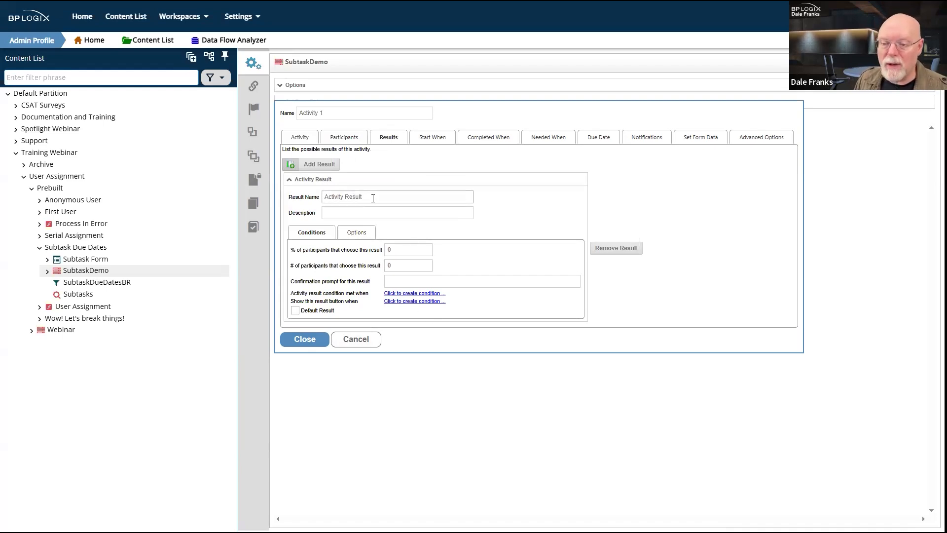
pyautogui.moveTo(374, 197); pyautogui.dragTo(294, 197)
pyautogui.write('Reject')
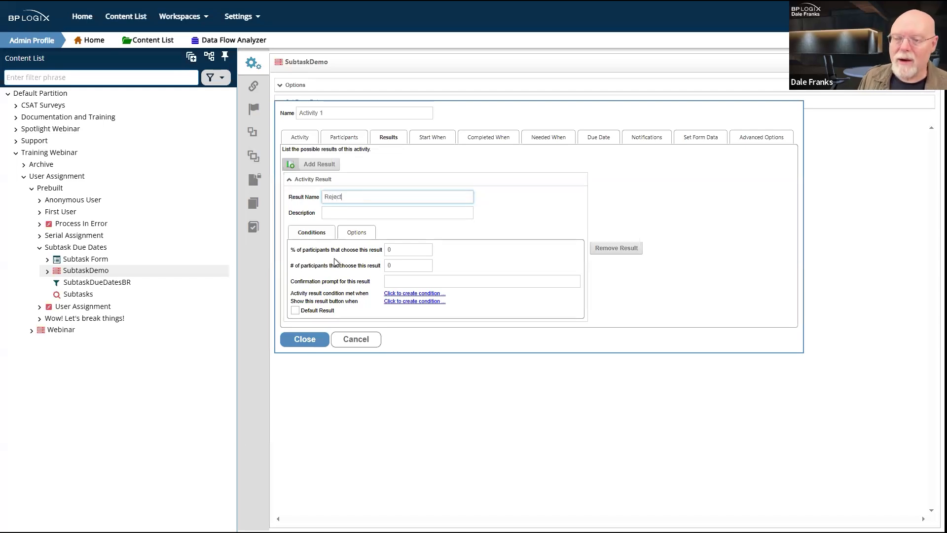
# Step: Add a second result and rename the two results Approve and Deny
pyautogui.click(329, 166)
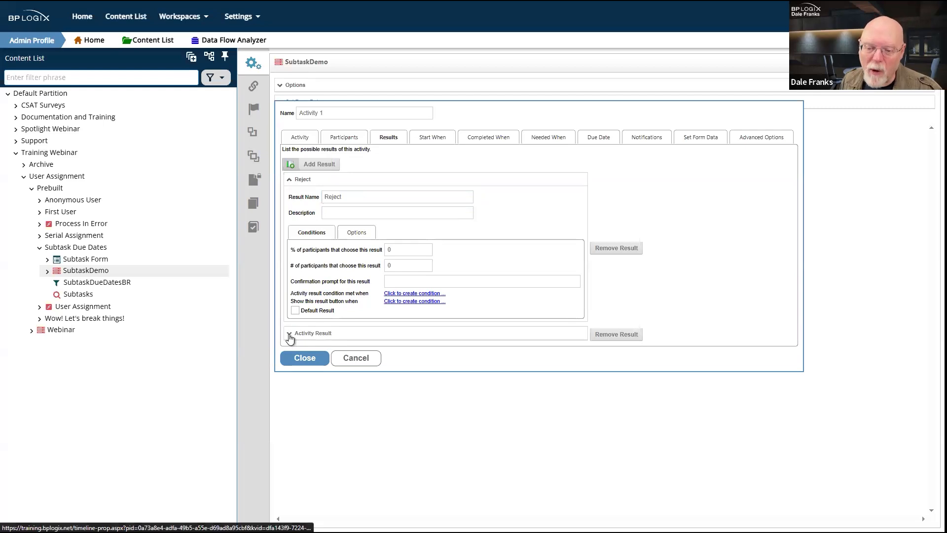
pyautogui.click(290, 336)
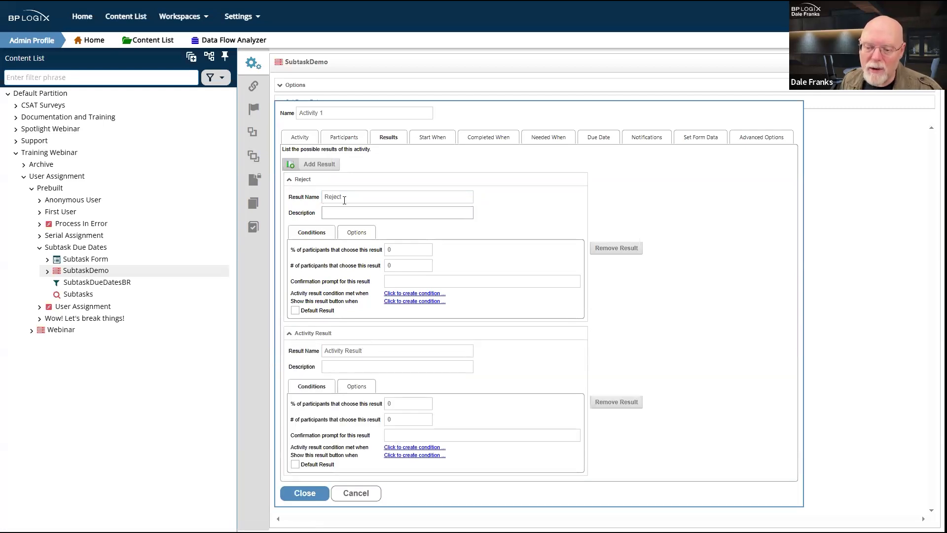
pyautogui.click(304, 197)
pyautogui.write('Approve')
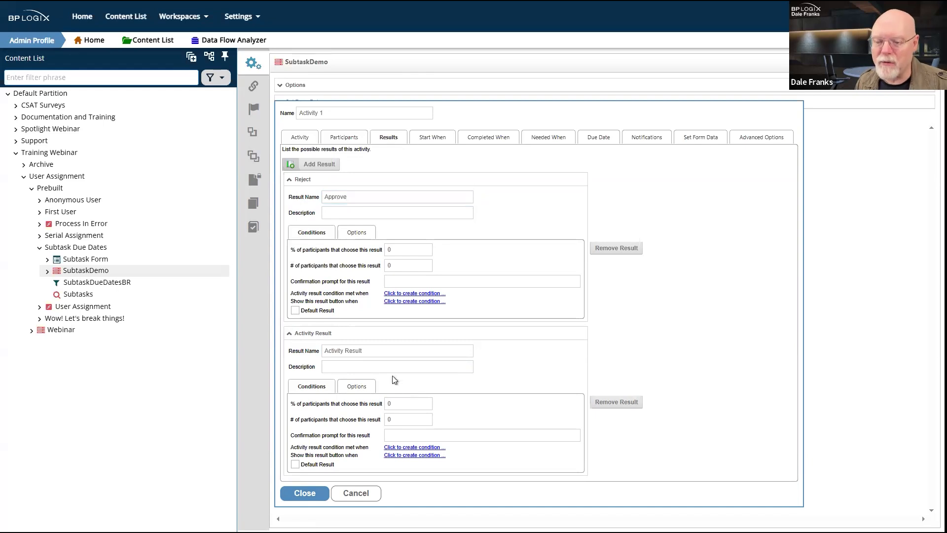
pyautogui.click(302, 351)
pyautogui.write('Deny')
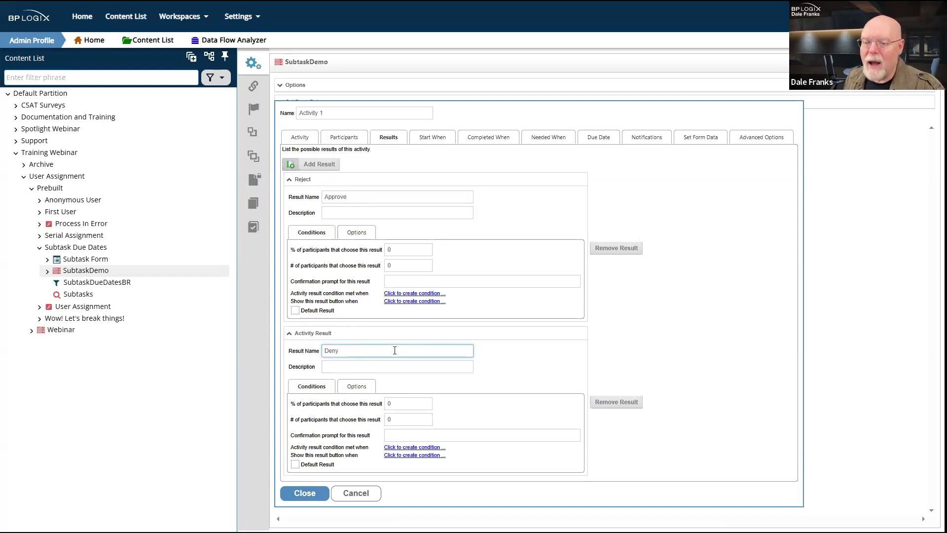
# Step: Edit the Approve result's participant percentage value
pyautogui.click(406, 248)
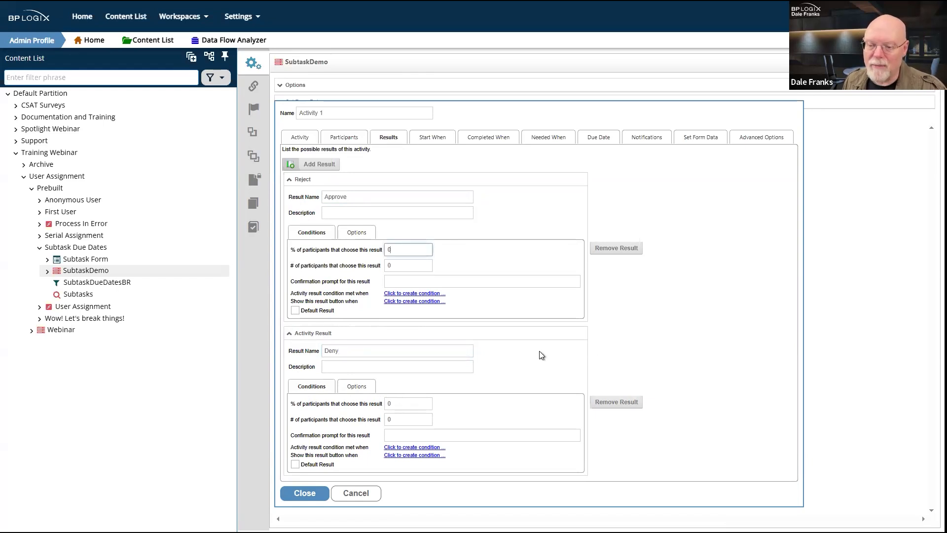
pyautogui.press('BackSpace')
pyautogui.write('100')
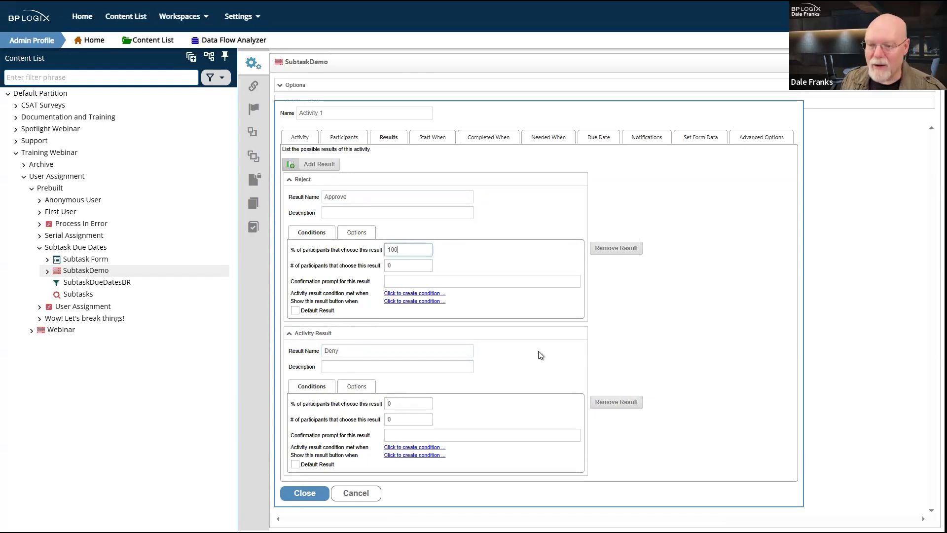
pyautogui.click(525, 262)
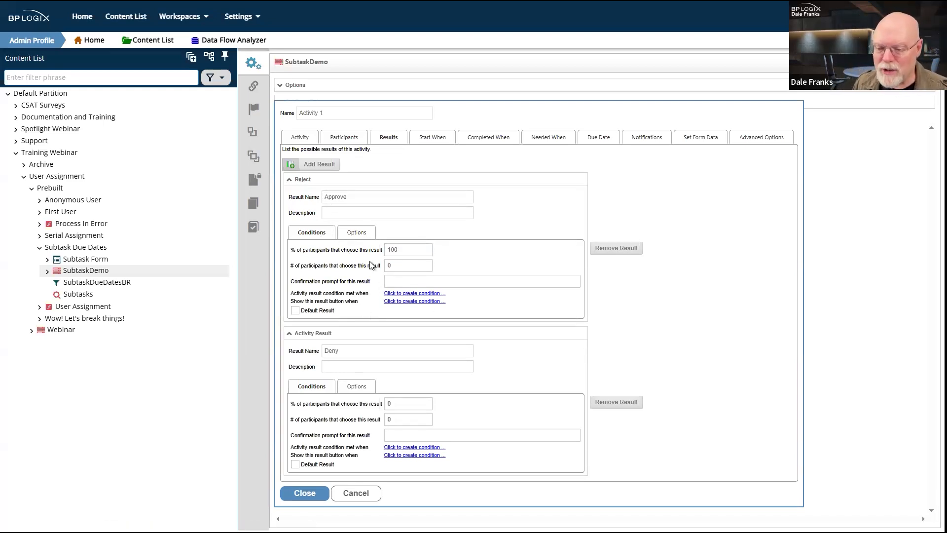
# Step: Give Approve button order 1 and Deny button order 2, then close Activity 1's settings
pyautogui.click(367, 200)
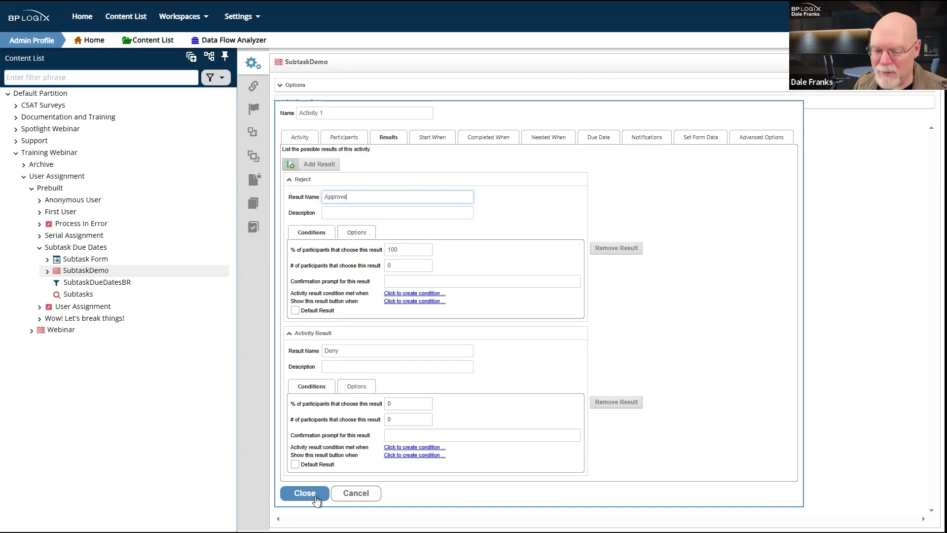
pyautogui.click(366, 234)
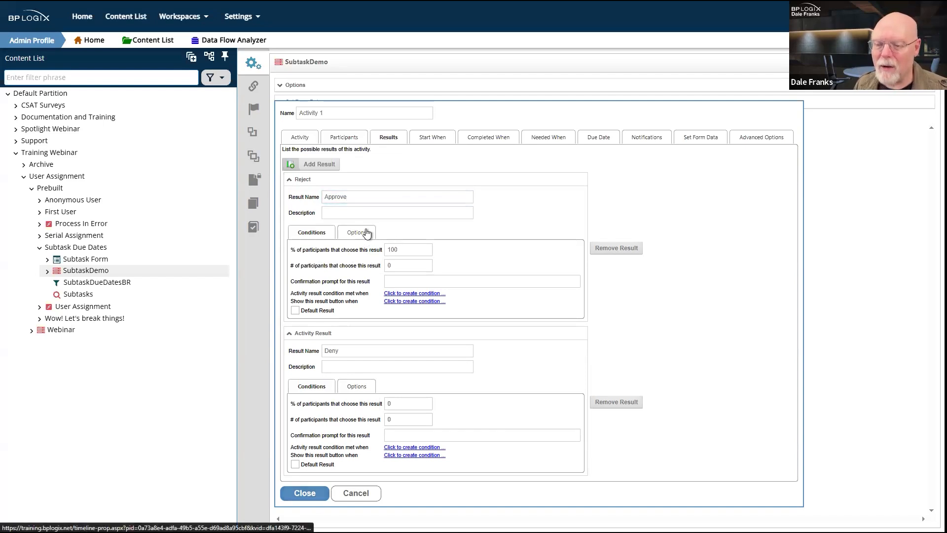
pyautogui.click(411, 250)
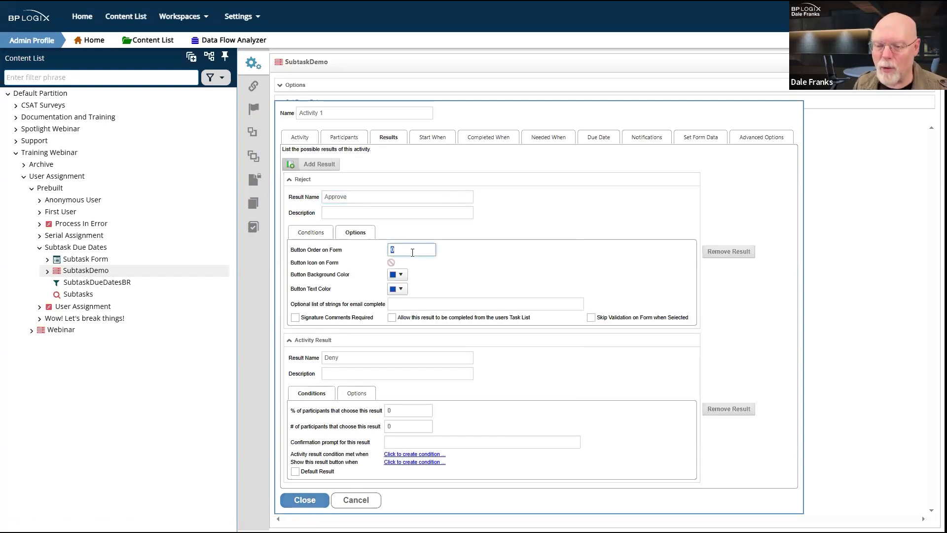
pyautogui.write('1')
pyautogui.click(357, 393)
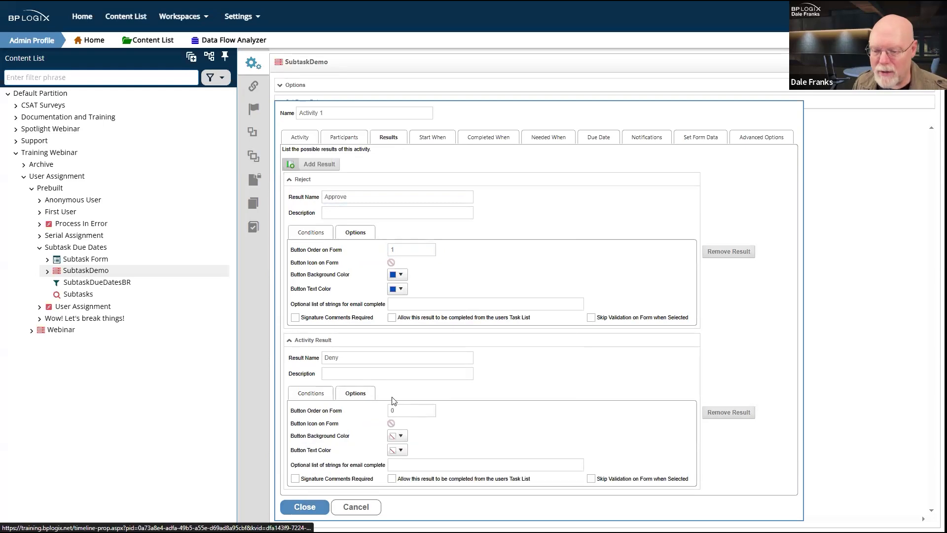
pyautogui.click(400, 409)
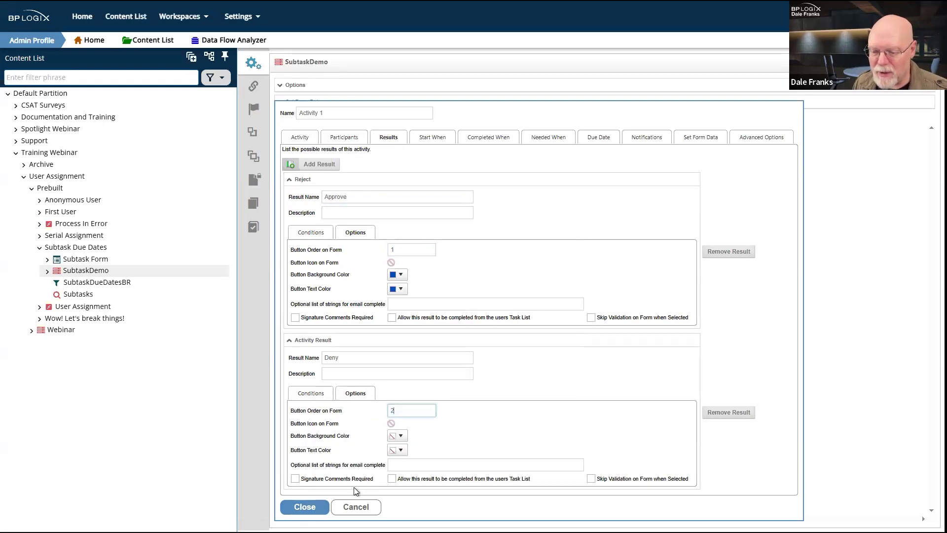
pyautogui.click(309, 506)
# Step: Save the timeline, reopen Activity 1, and check its Approve and Deny results and participants
pyautogui.moveTo(896, 62)
pyautogui.click(886, 88)
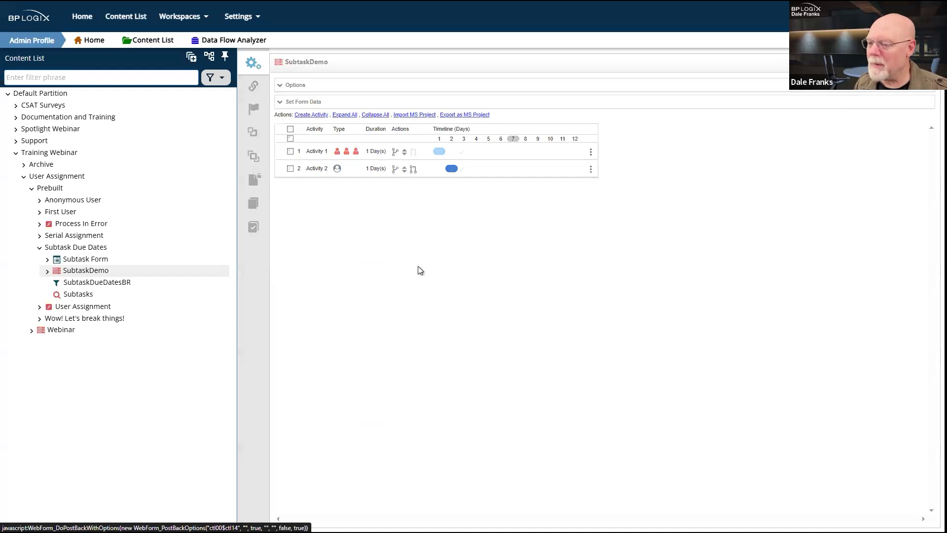
pyautogui.click(316, 173)
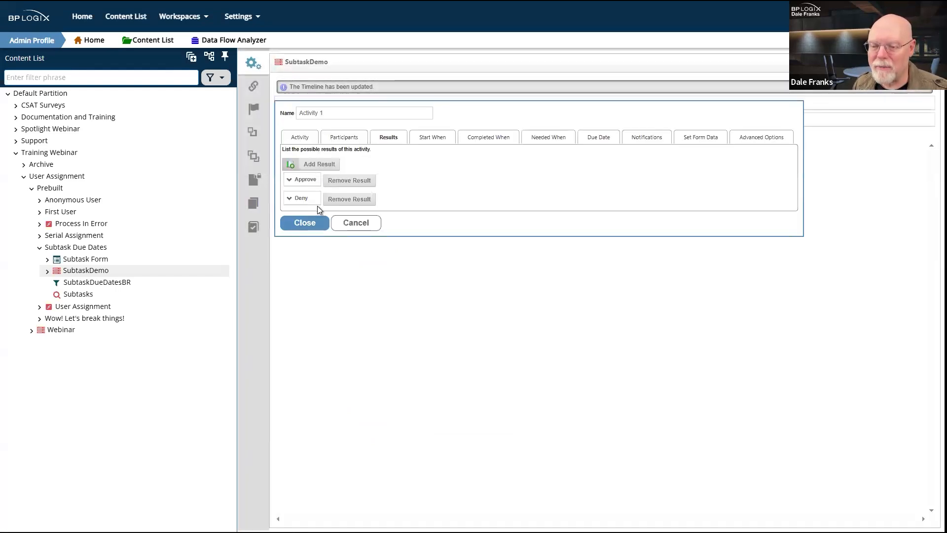
pyautogui.click(306, 181)
pyautogui.click(307, 338)
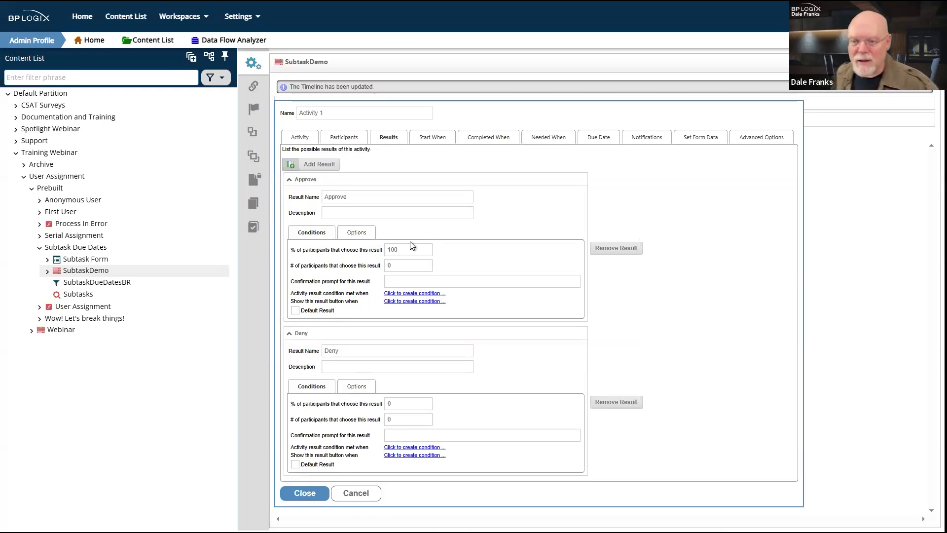
pyautogui.click(341, 138)
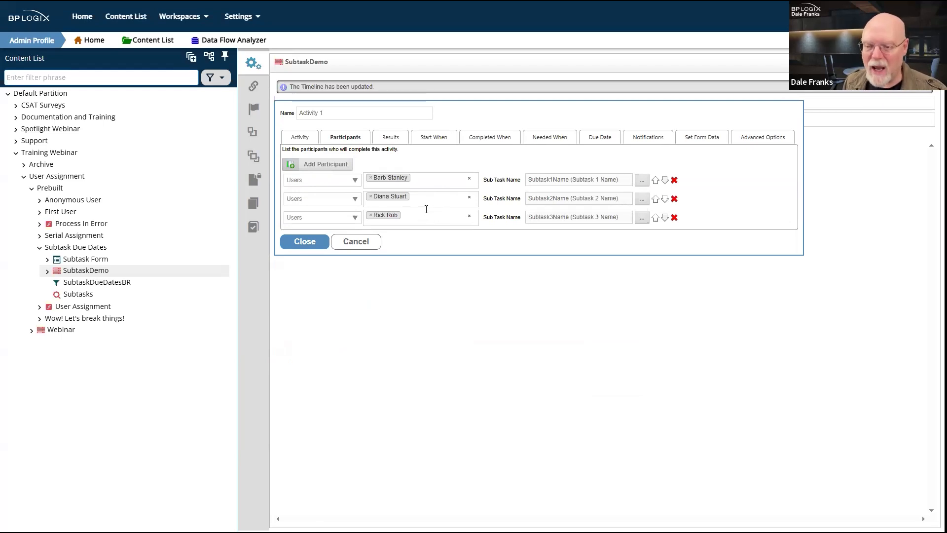
# Step: Set the Deny result's '# of participants that choose this result' to 1
pyautogui.click(390, 137)
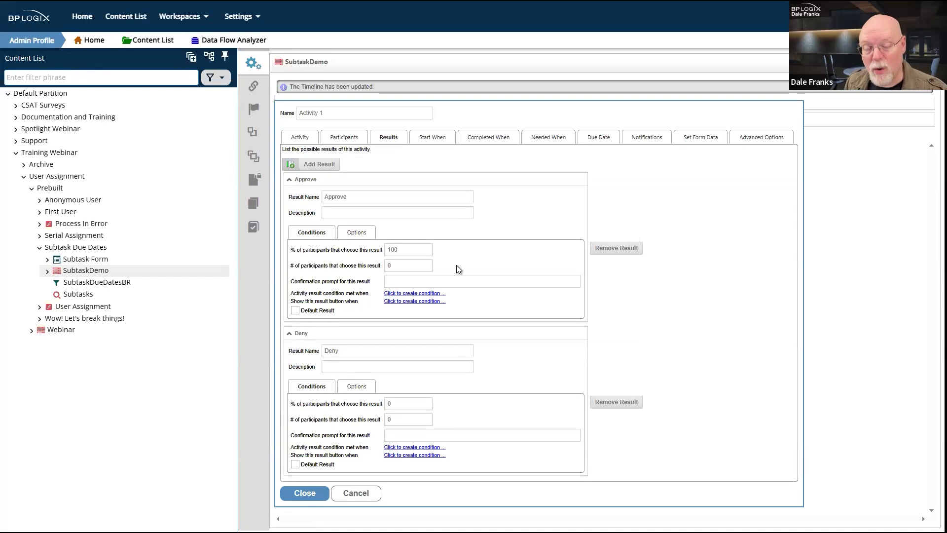
pyautogui.click(418, 248)
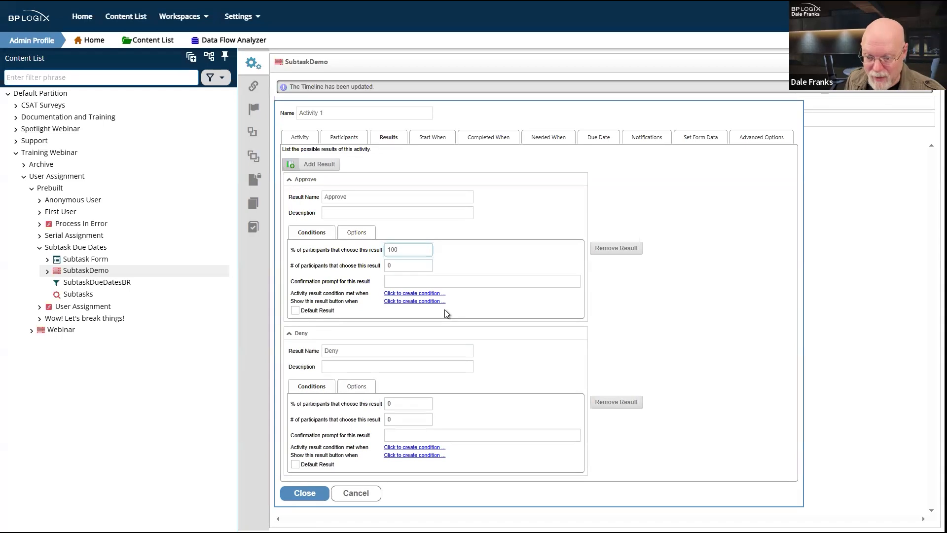
pyautogui.click(404, 417)
pyautogui.write('1')
pyautogui.click(514, 398)
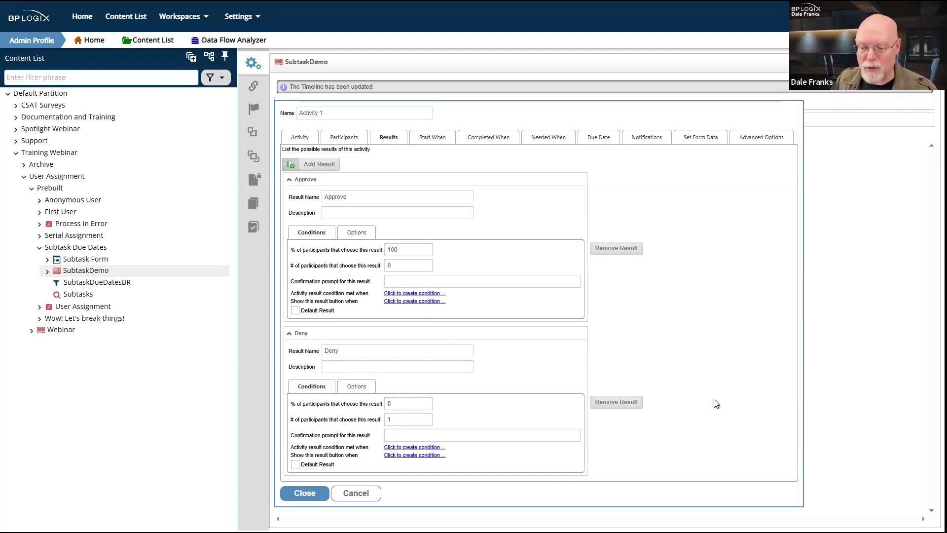
pyautogui.click(543, 437)
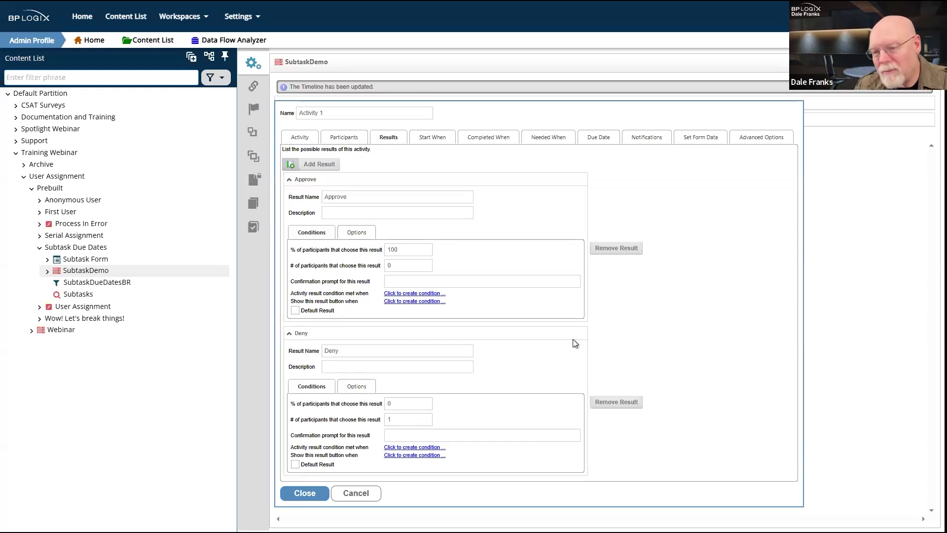
# Step: Recheck participants, Approve's 100 percent and Deny's count of 1, then close the settings
pyautogui.click(343, 138)
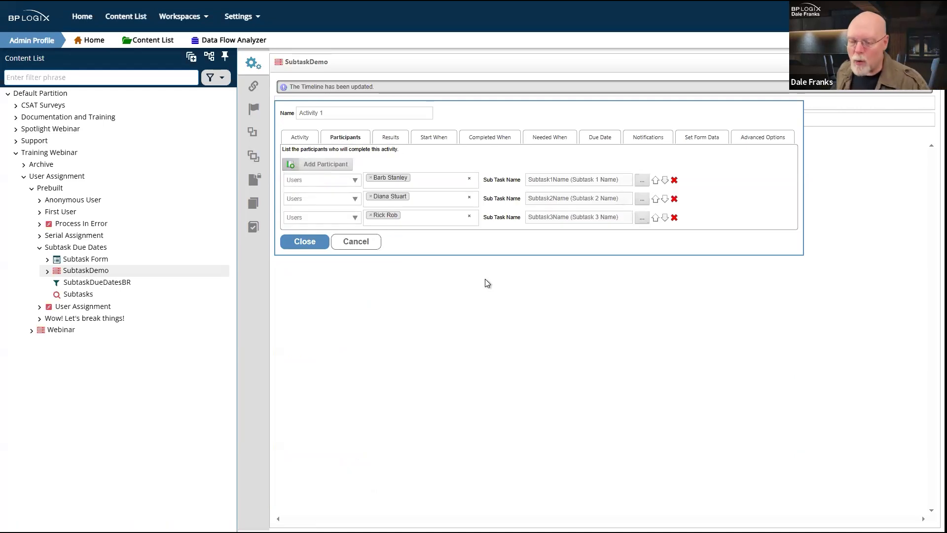
pyautogui.click(390, 137)
pyautogui.click(420, 250)
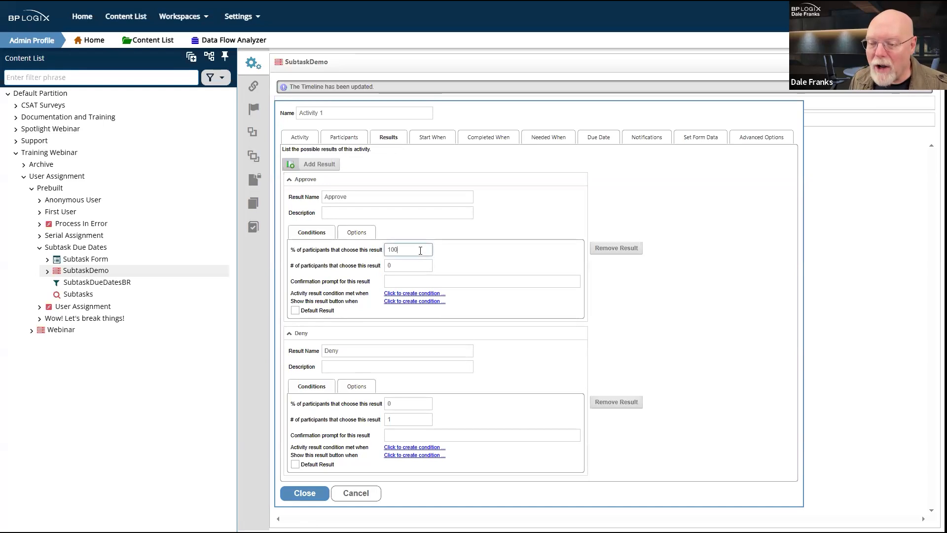
pyautogui.click(404, 420)
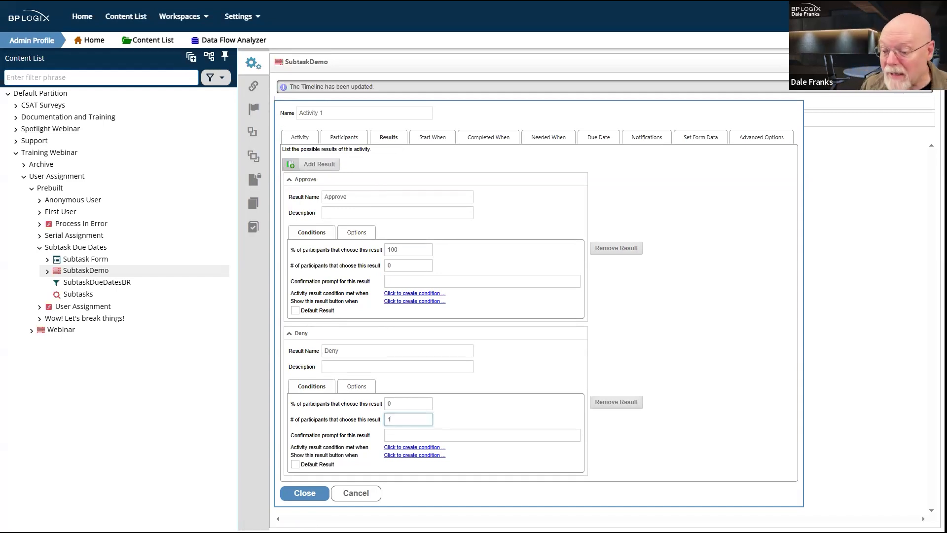
pyautogui.click(359, 493)
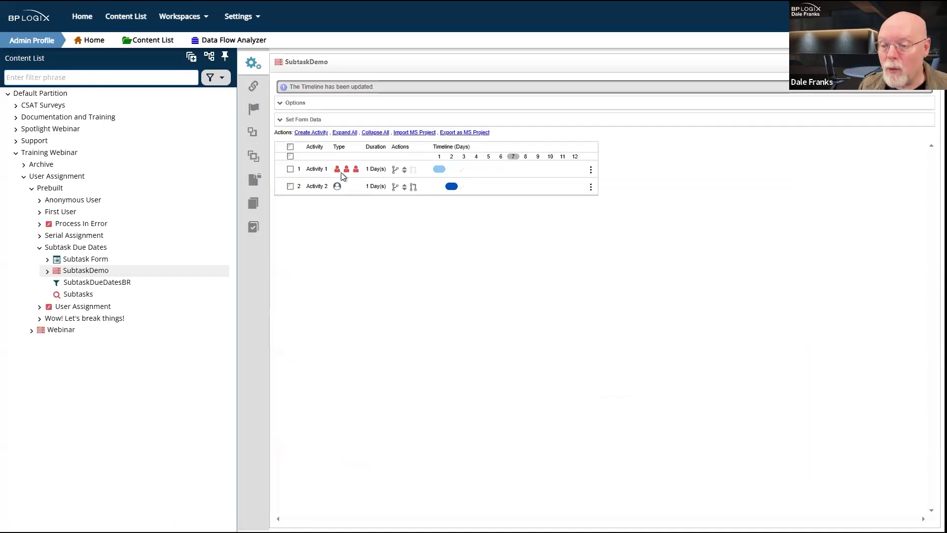
# Step: Reopen Activity 1 and show its subtask-named participants
pyautogui.click(316, 171)
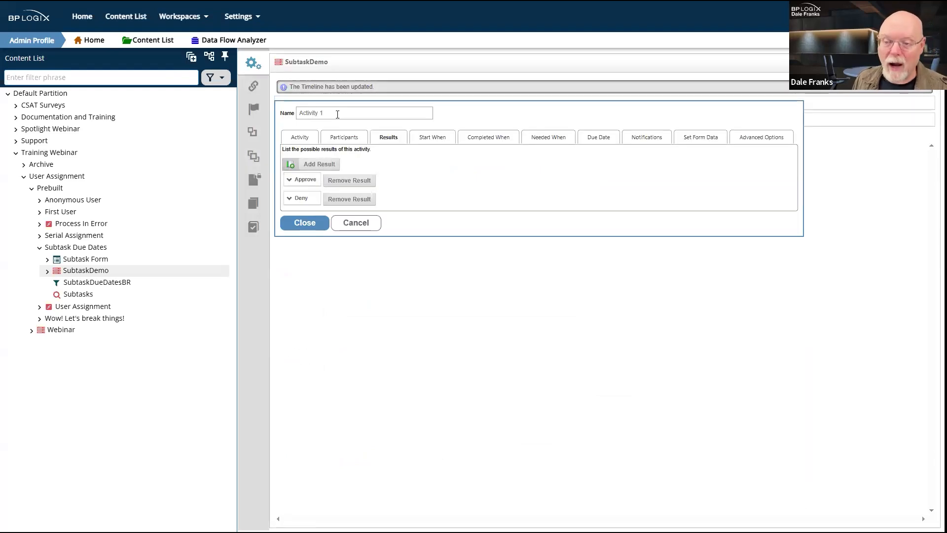
pyautogui.click(344, 138)
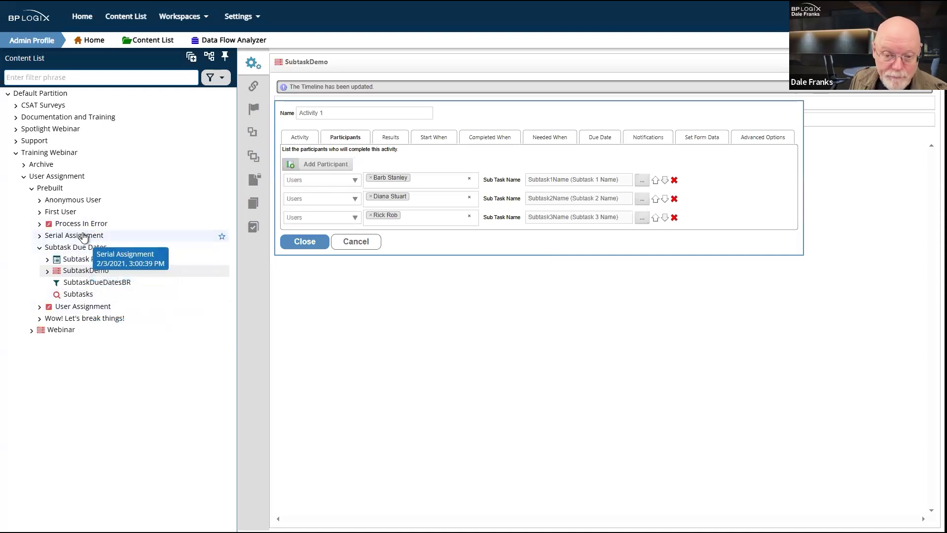
# Step: Leave SubtaskDemo without saving and open Activity 1 on the Prebuilt Webinar timeline
pyautogui.click(59, 191)
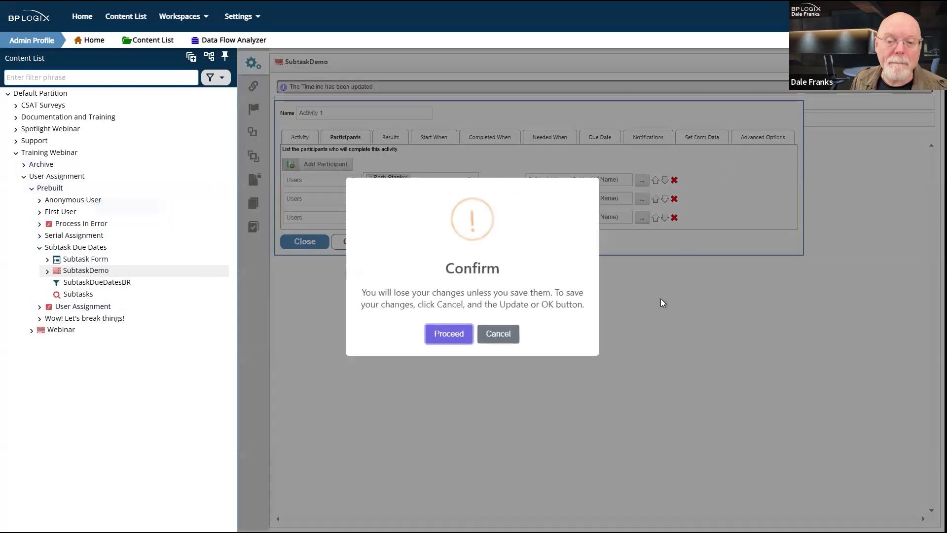
pyautogui.click(455, 336)
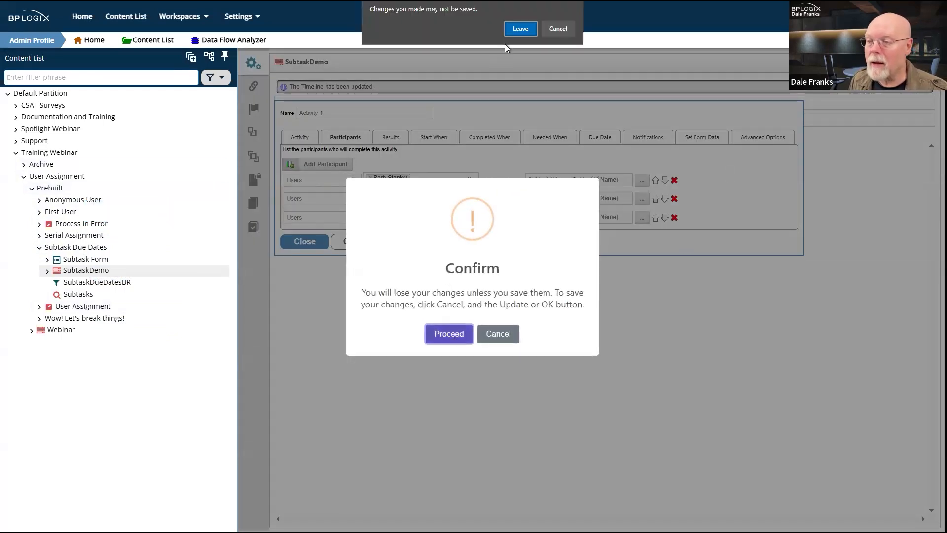
pyautogui.click(520, 28)
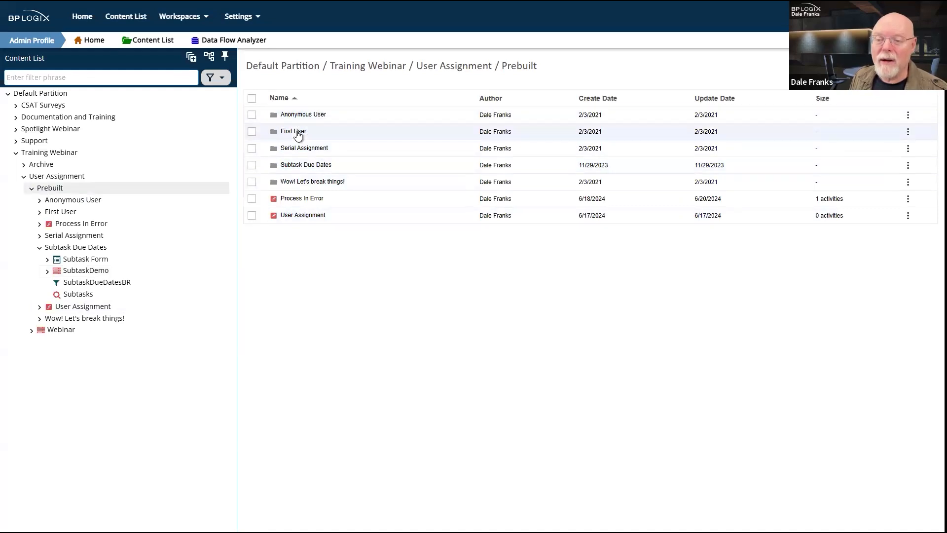
pyautogui.click(62, 331)
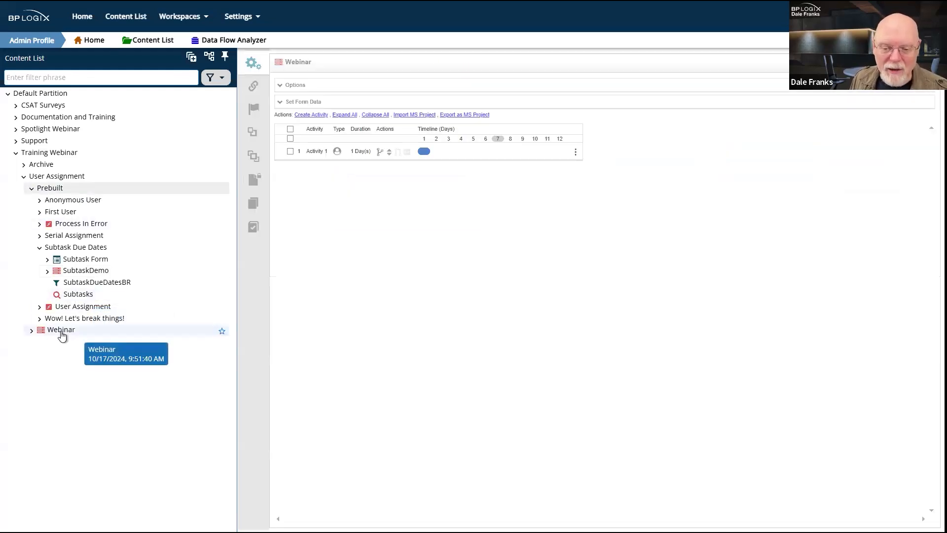
pyautogui.click(315, 152)
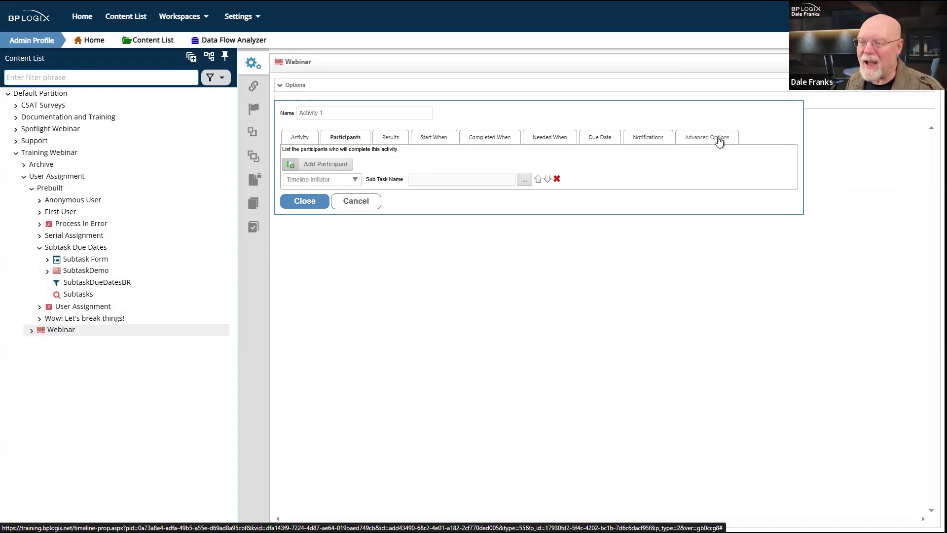
# Step: Show Activity 1's advanced options, keeping All in parallel, and list the user assignment choices
pyautogui.click(719, 141)
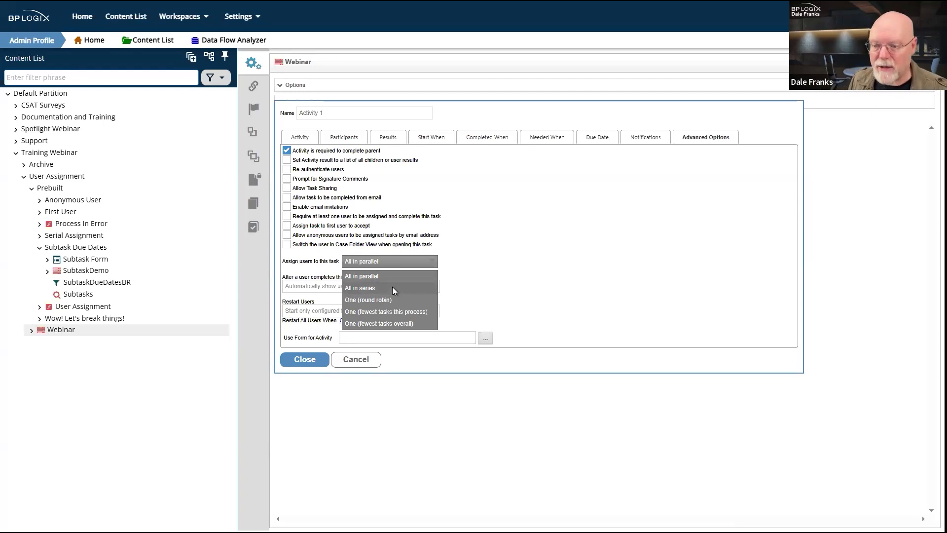
pyautogui.click(392, 276)
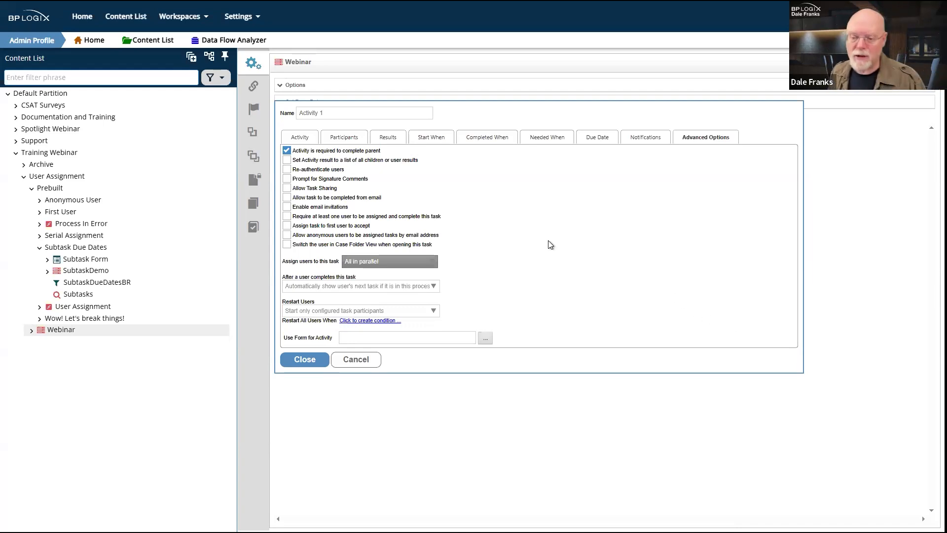
pyautogui.click(428, 265)
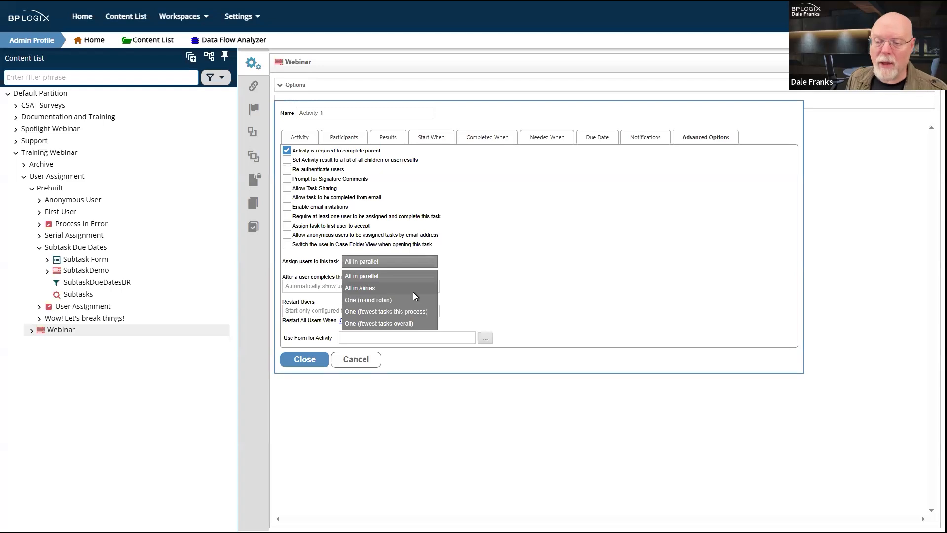
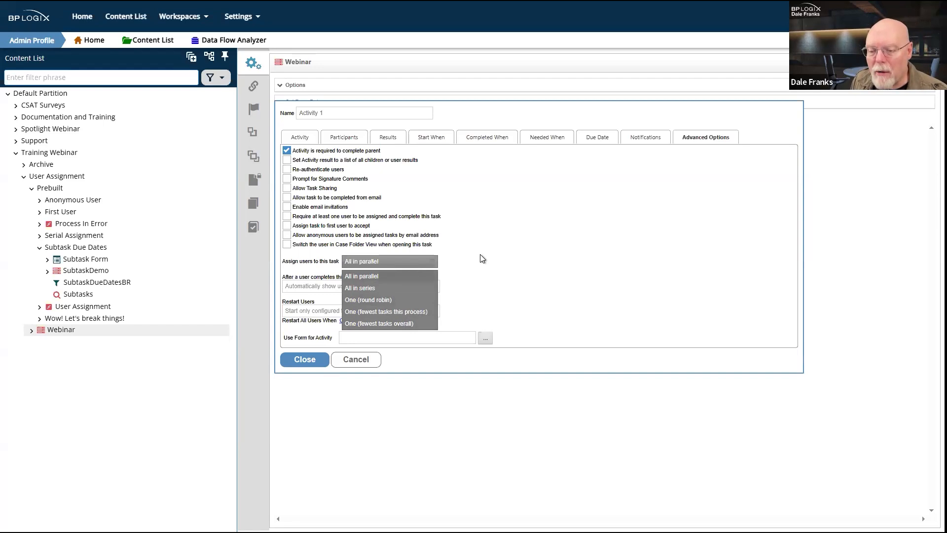
# Step: Keep All in parallel and tick 'Assign task to first user to accept' for Activity 1
pyautogui.click(436, 263)
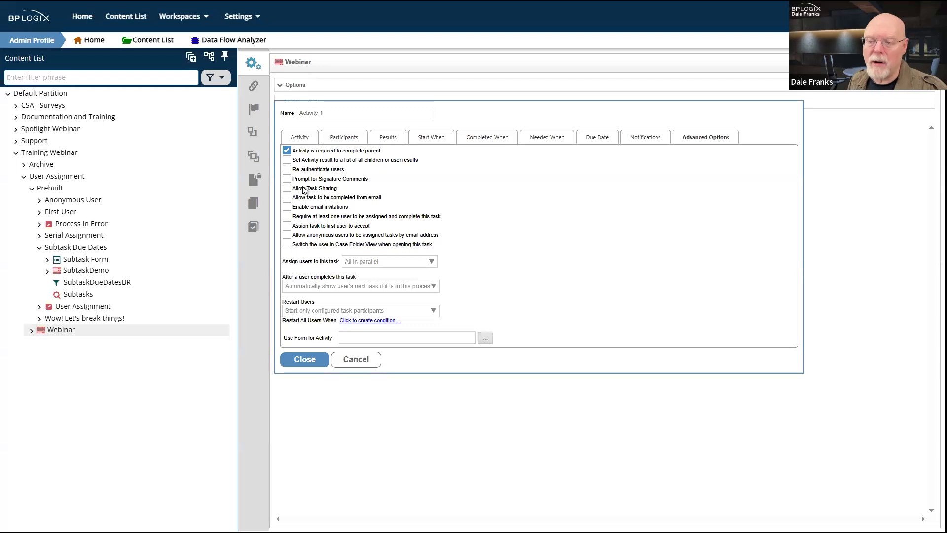
pyautogui.click(286, 226)
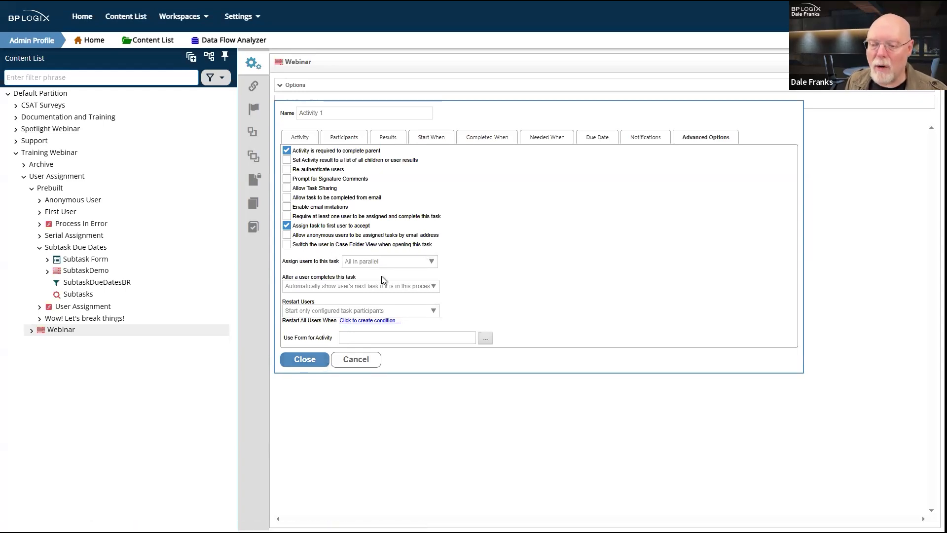
# Step: Reopen Activity 1's Participants and add a new participant row of type Users
pyautogui.click(303, 358)
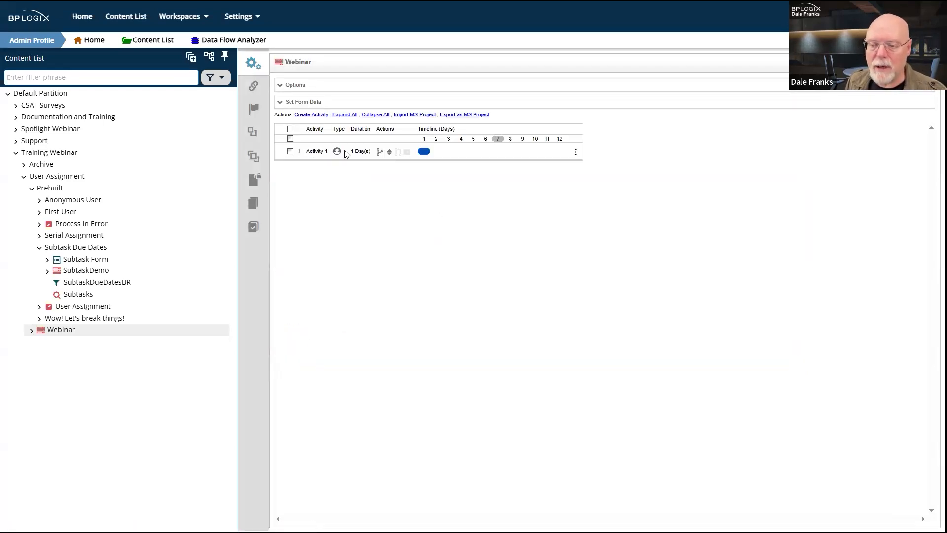
pyautogui.click(316, 156)
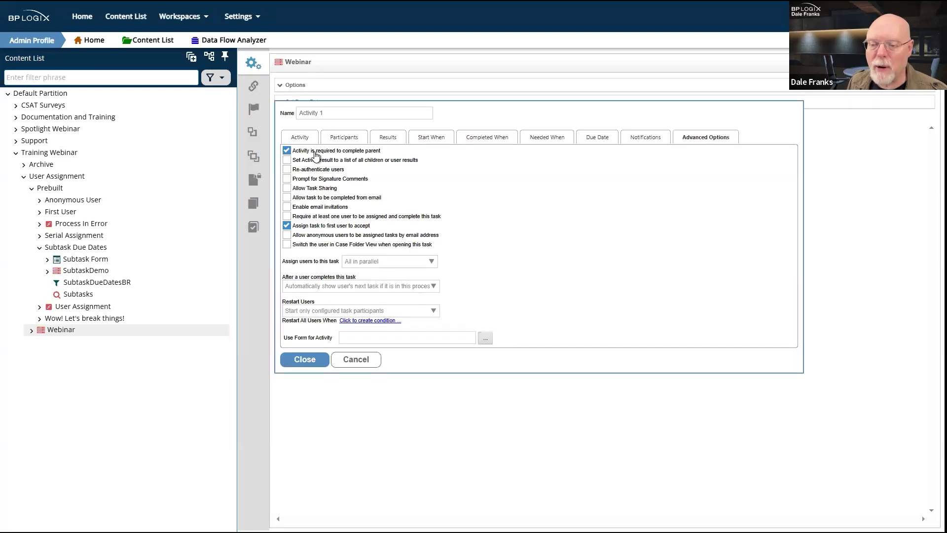
pyautogui.click(345, 140)
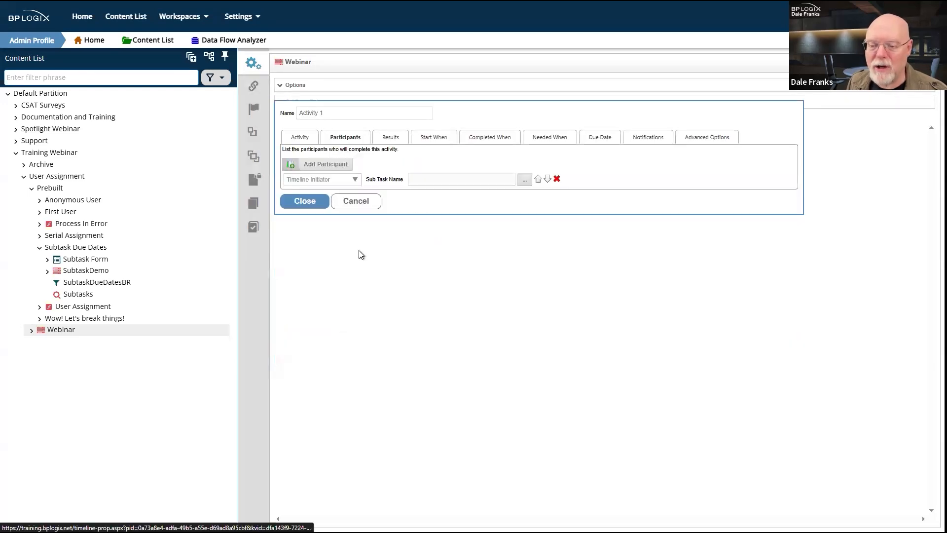
pyautogui.click(325, 165)
pyautogui.click(325, 164)
pyautogui.click(350, 195)
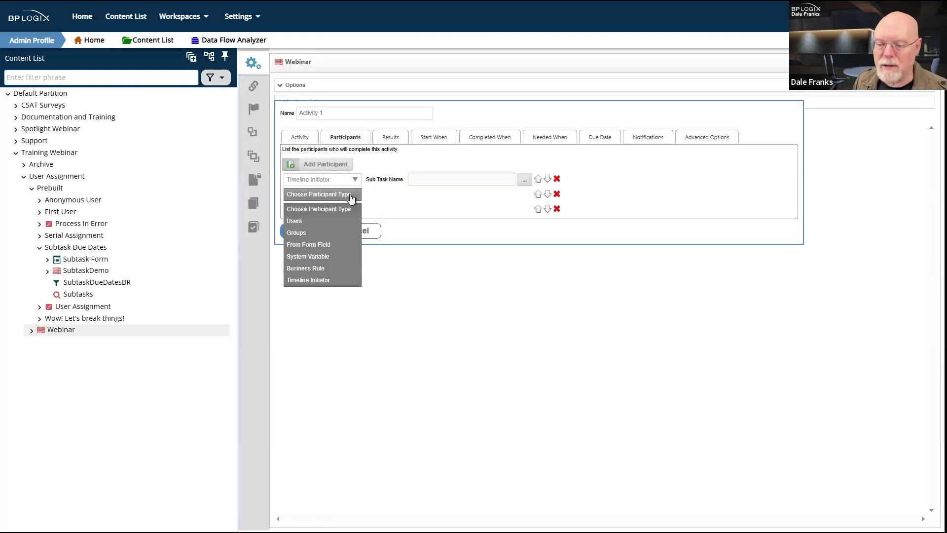
pyautogui.click(318, 221)
# Step: Search for and add four users to that row, then delete the empty participant row
pyautogui.click(422, 198)
pyautogui.write('barb')
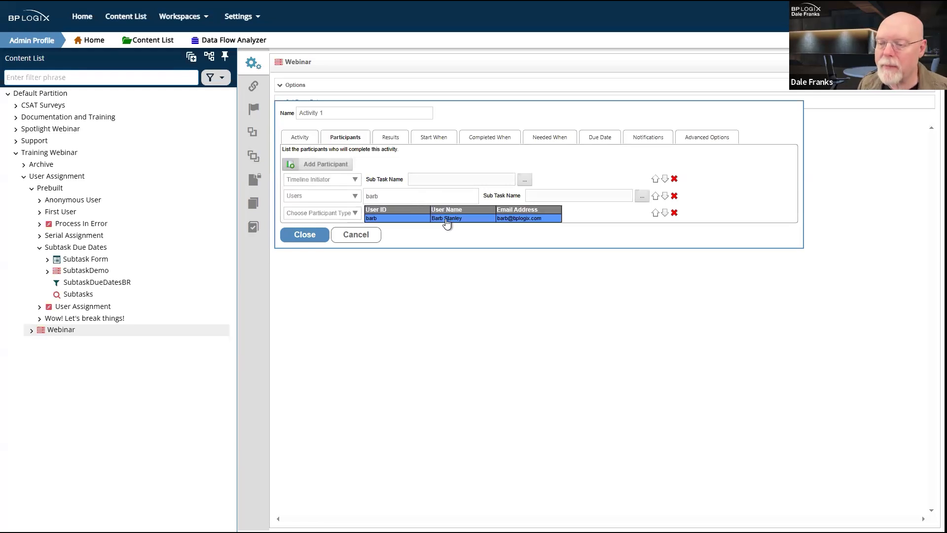
pyautogui.click(446, 218)
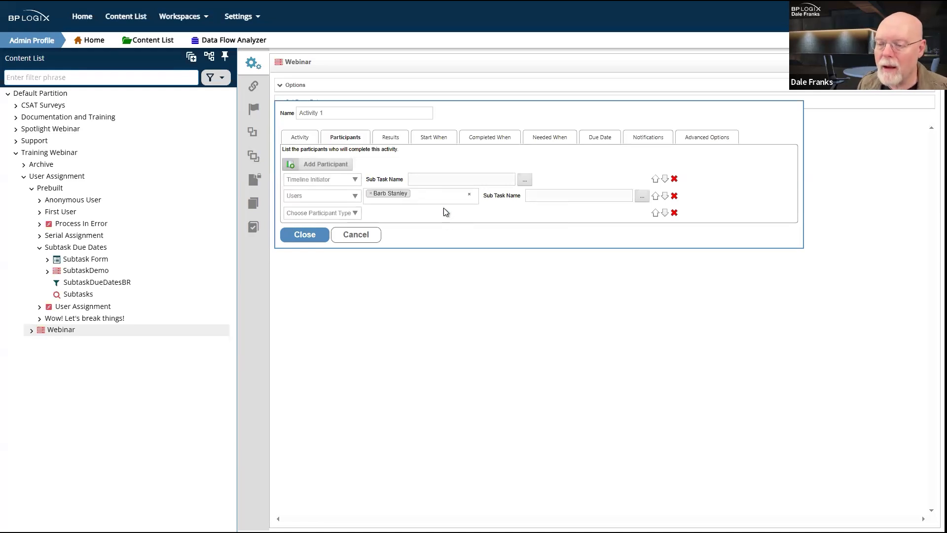
pyautogui.click(443, 196)
pyautogui.write('dian')
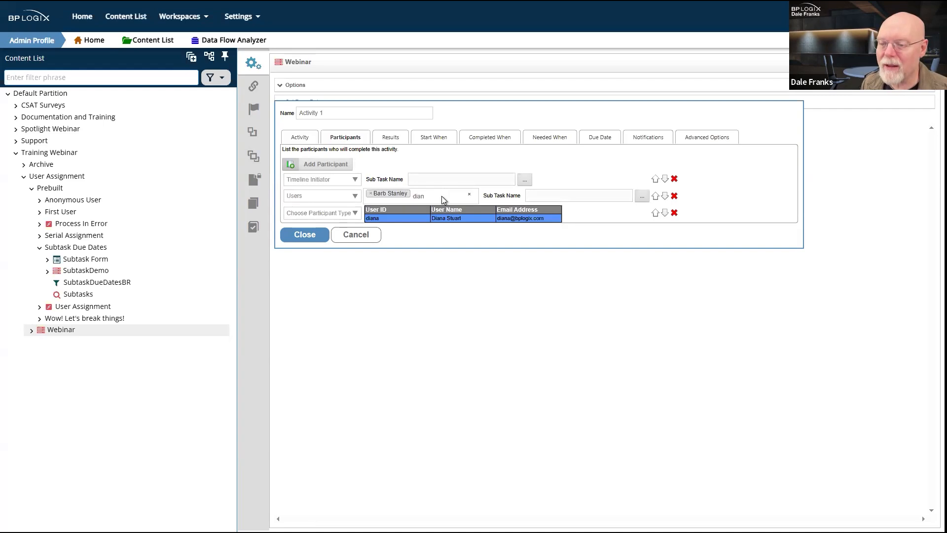
pyautogui.press('Return')
pyautogui.write('eric')
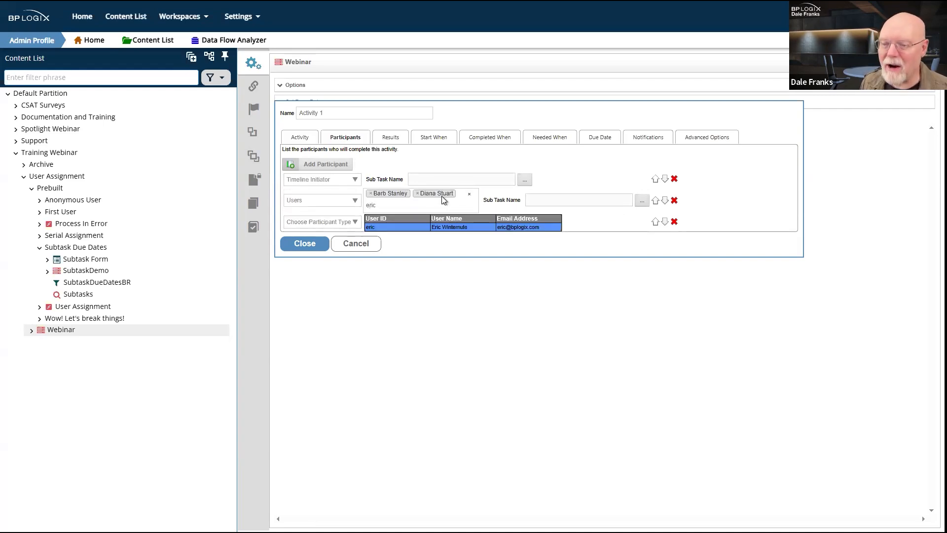
pyautogui.press('Return')
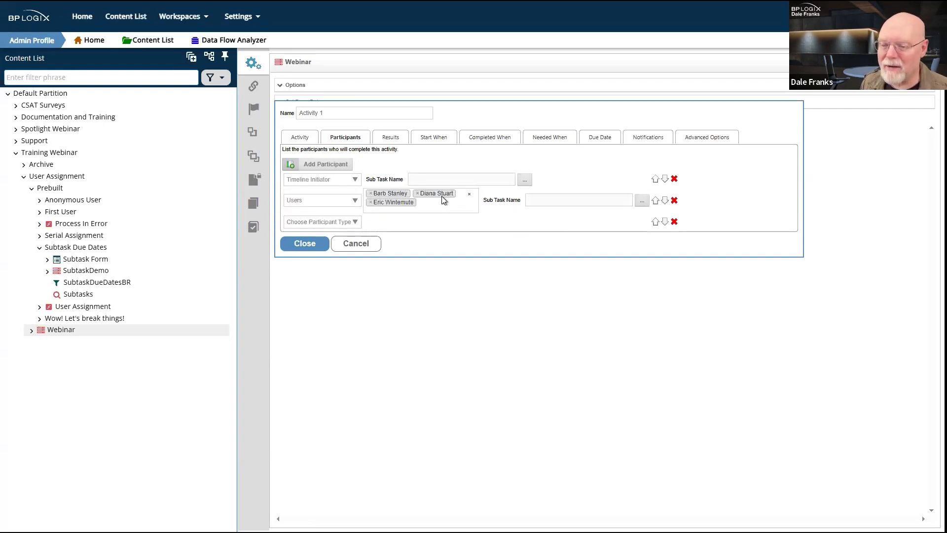
pyautogui.write('rick')
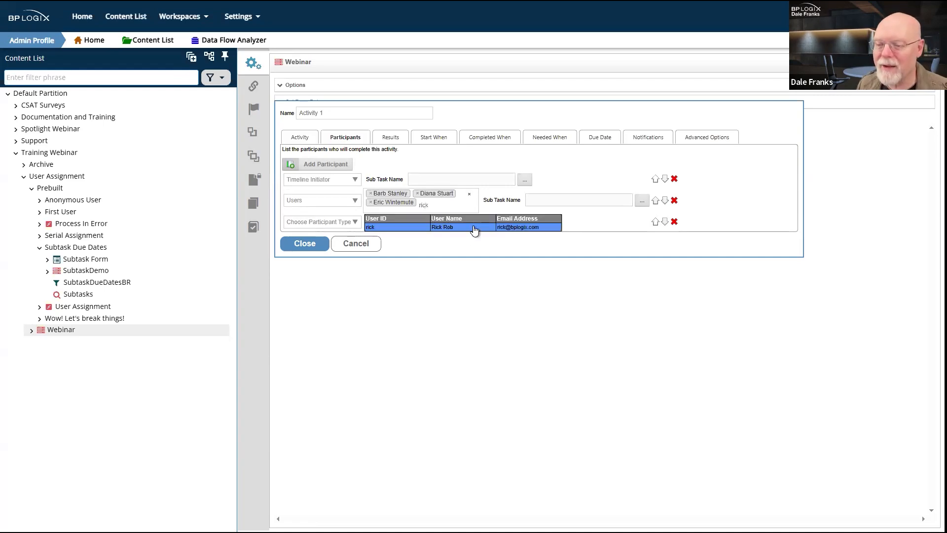
pyautogui.click(474, 228)
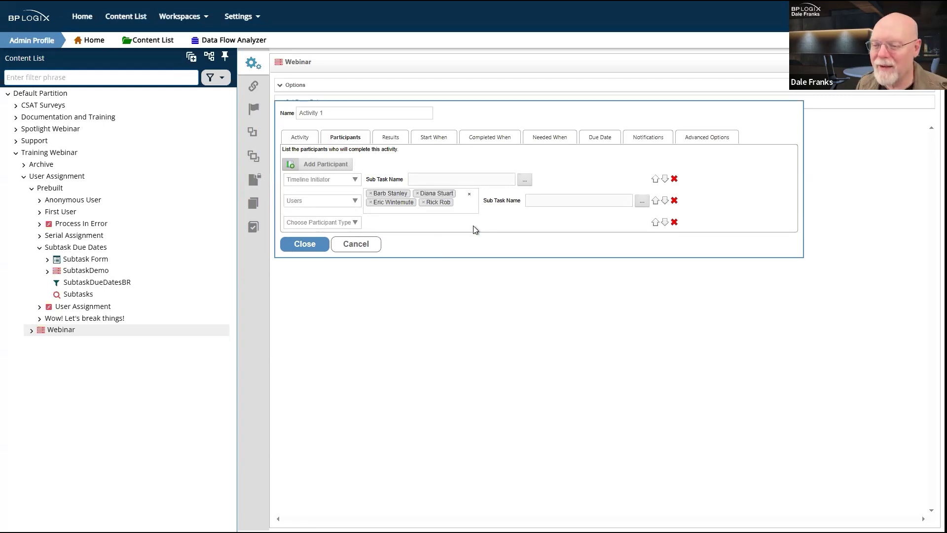
pyautogui.click(674, 222)
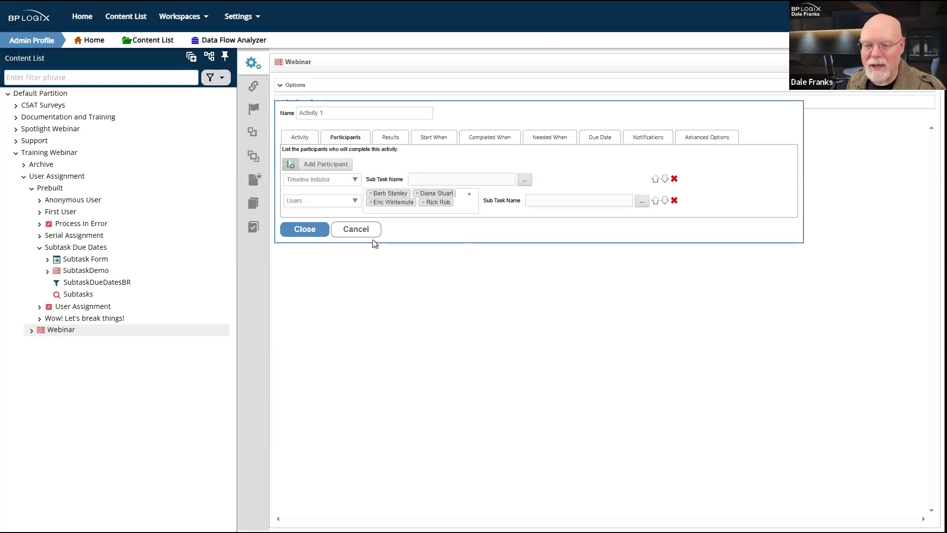
# Step: Save the Webinar timeline and select the Webinar row in the User Assignment folder
pyautogui.click(304, 230)
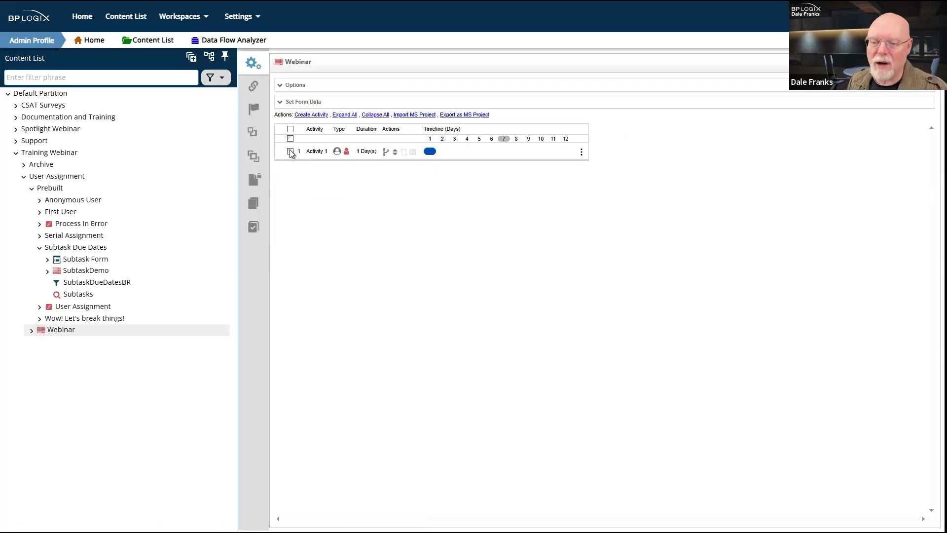
pyautogui.moveTo(916, 62)
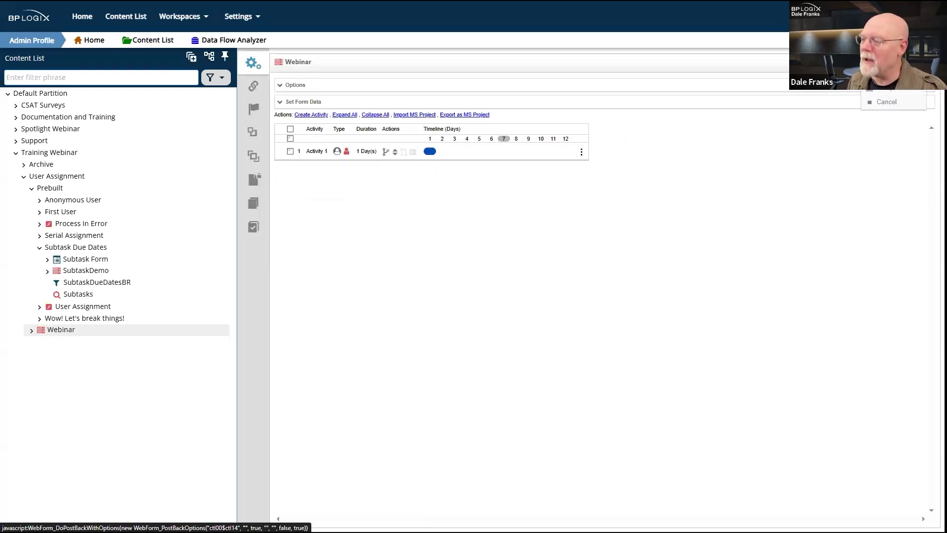
pyautogui.click(887, 75)
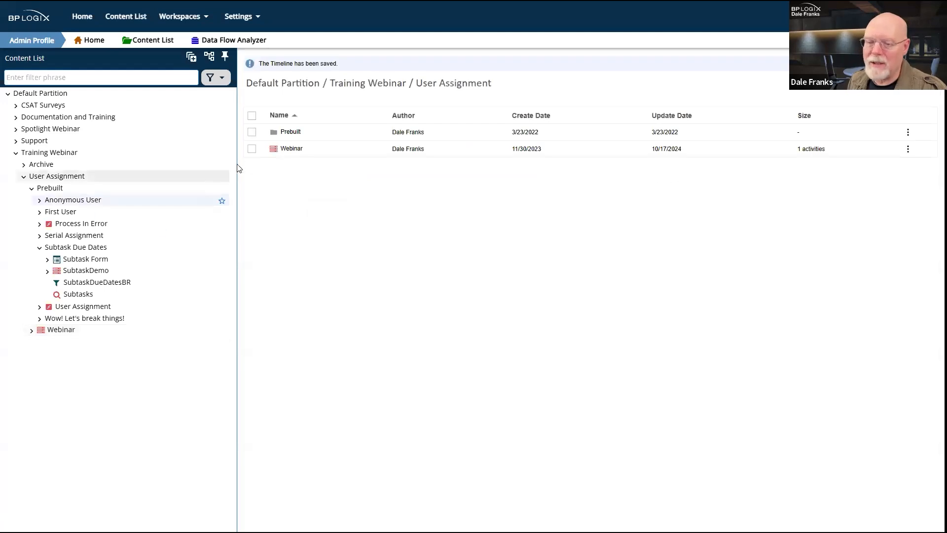
pyautogui.click(252, 132)
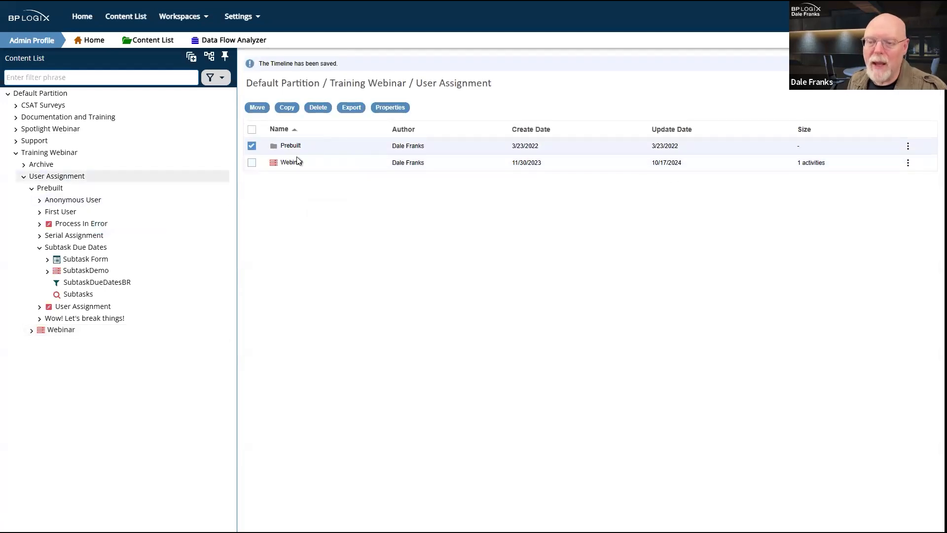
pyautogui.click(252, 162)
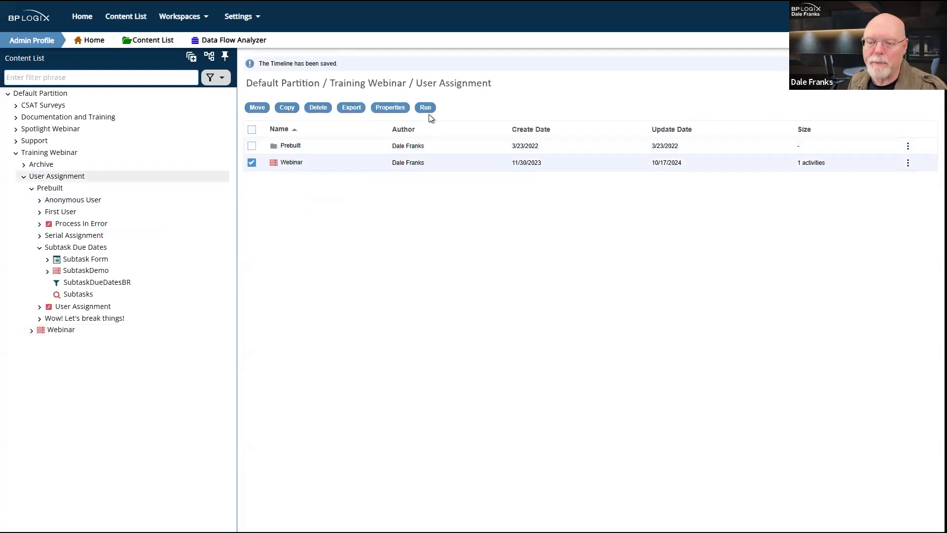
# Step: Run the Webinar timeline, confirm with OK, and scroll through the Activity 1 task form
pyautogui.click(425, 107)
pyautogui.click(534, 30)
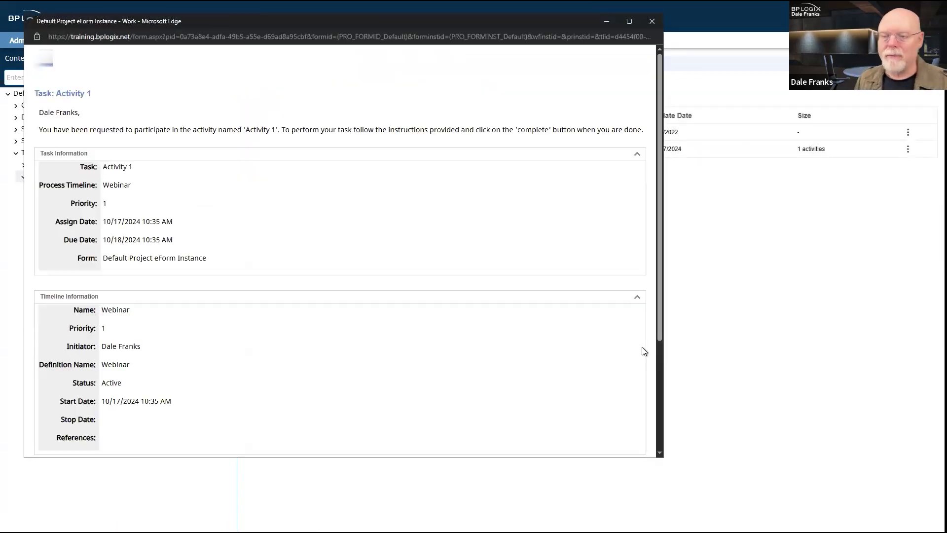
pyautogui.scroll(-3, 291, 182)
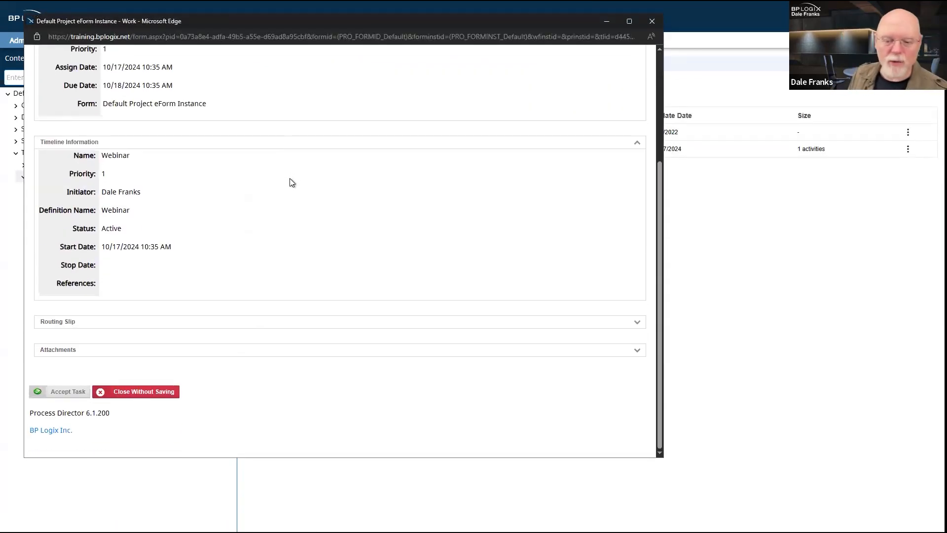
pyautogui.scroll(3, 291, 182)
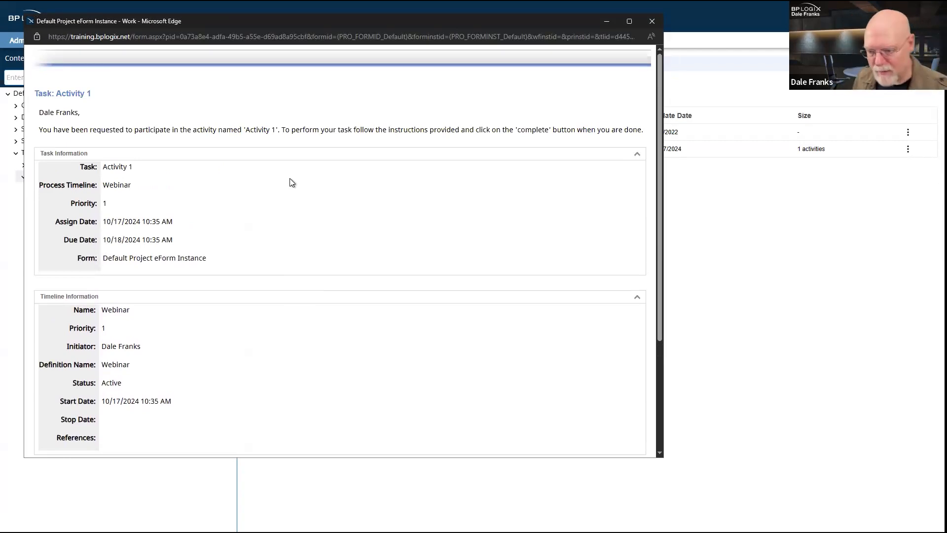
pyautogui.scroll(-4, 291, 182)
pyautogui.scroll(4, 291, 182)
pyautogui.scroll(-4, 291, 182)
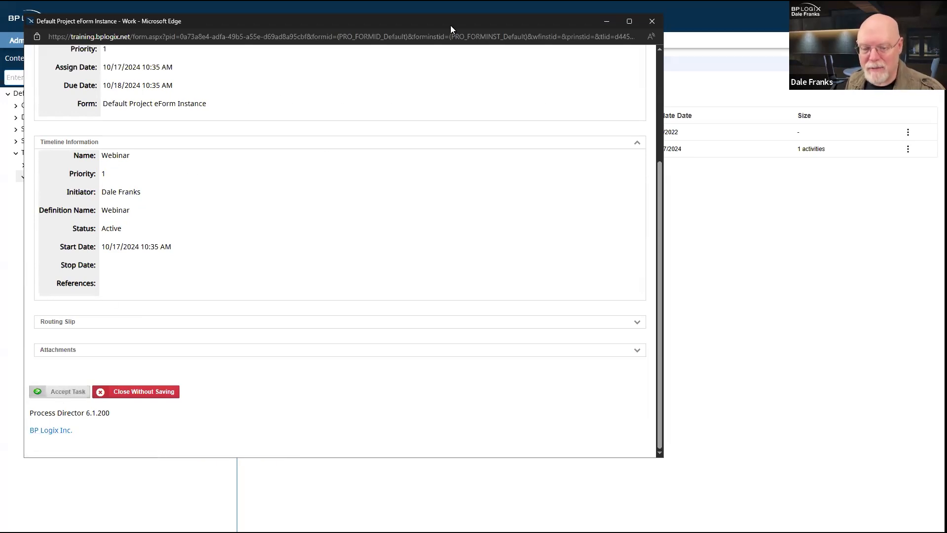
# Step: Close the task form and open Properties of the running instance under Webinar > Active Timelines
pyautogui.click(653, 21)
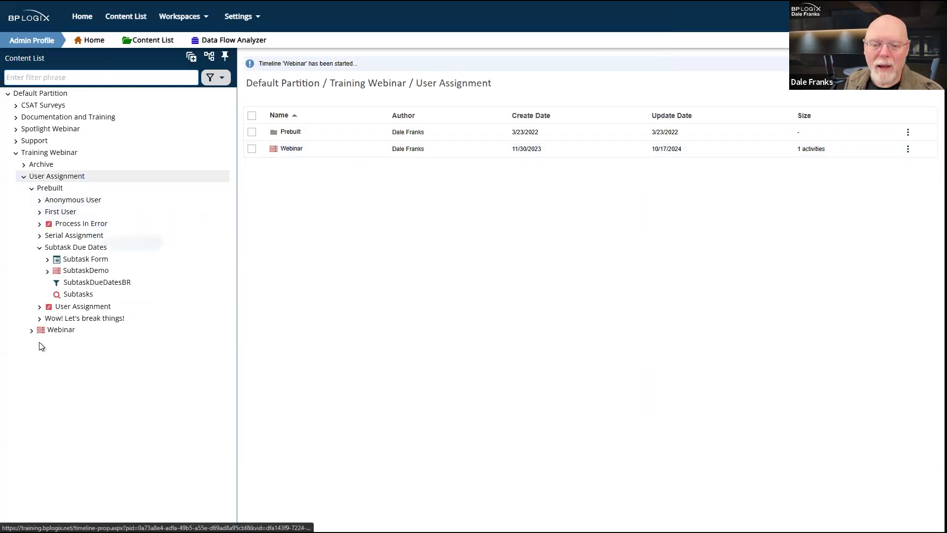
pyautogui.click(32, 331)
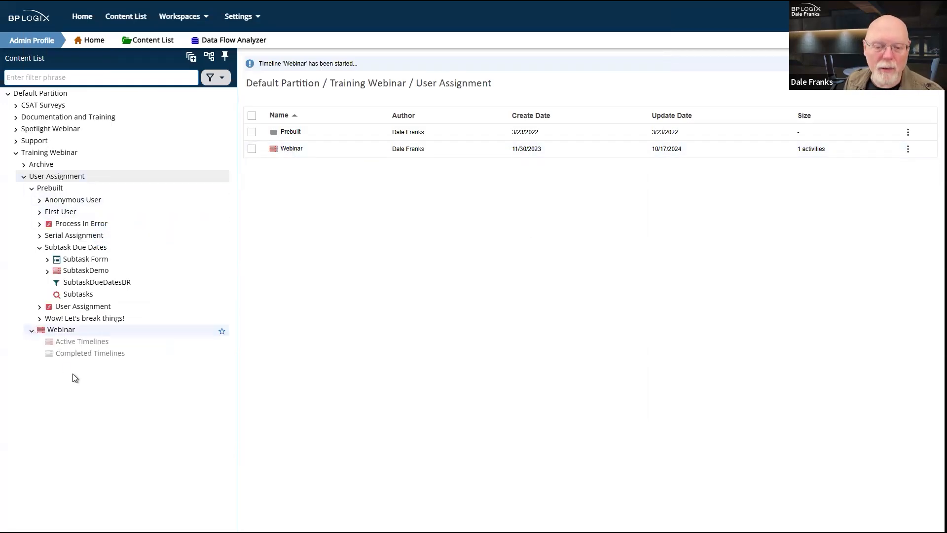
pyautogui.click(81, 341)
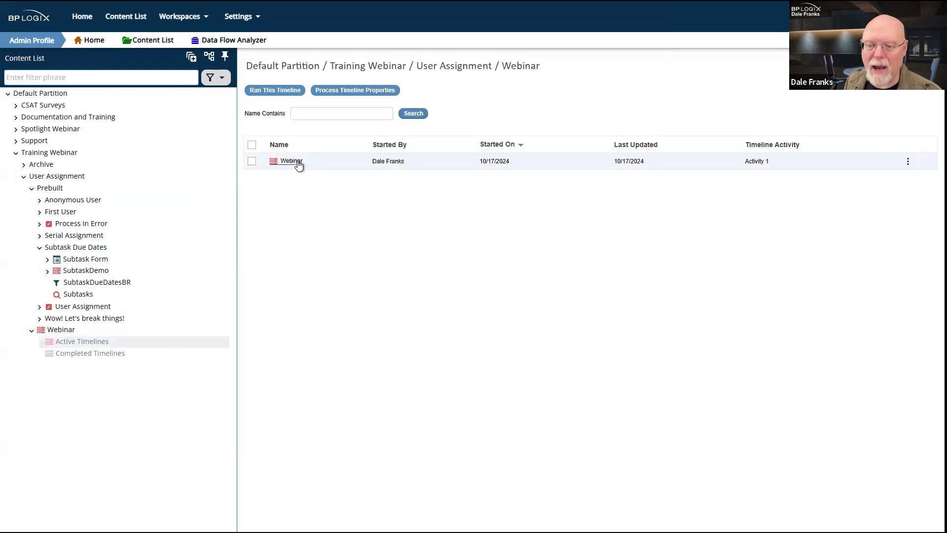
pyautogui.click(251, 164)
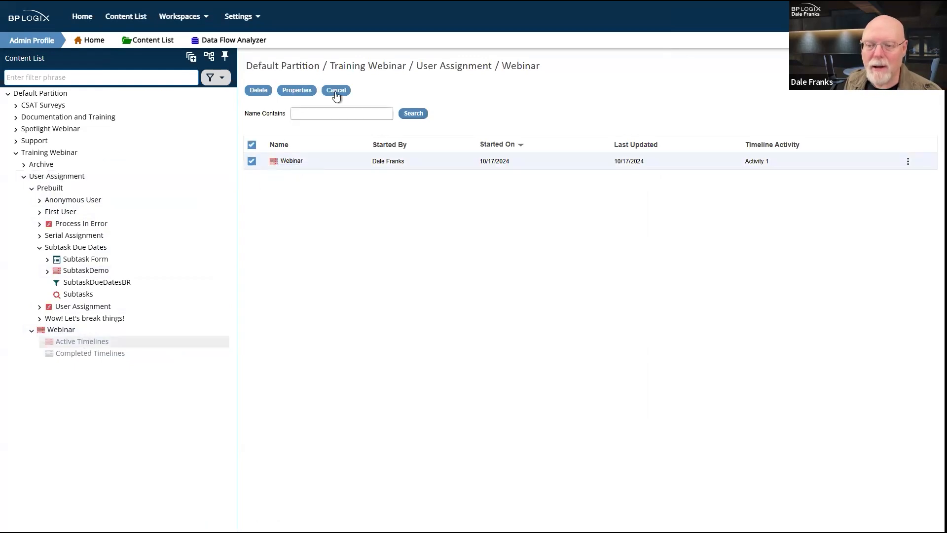
pyautogui.click(307, 91)
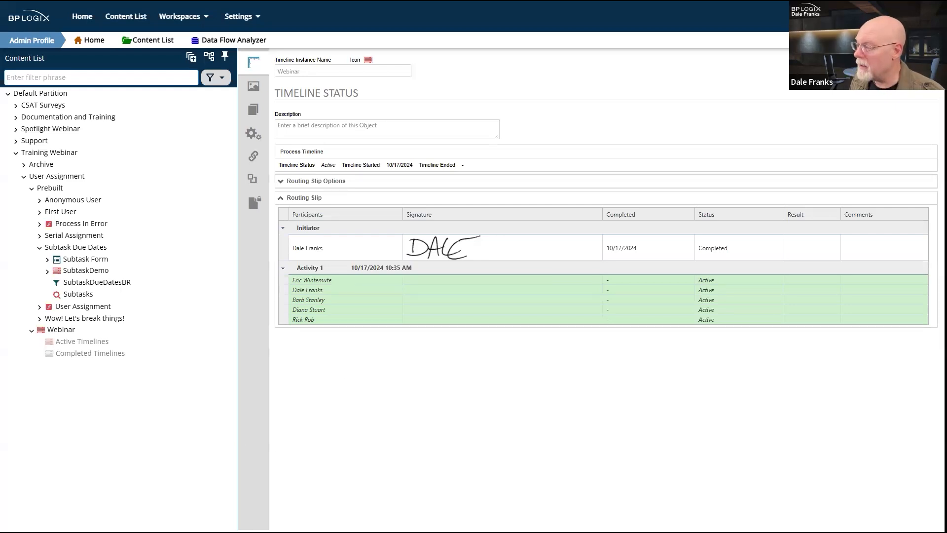
# Step: Accept the Webinar task in its Activity 1 form and close the form window
pyautogui.hotkey('alt', 'Tab')
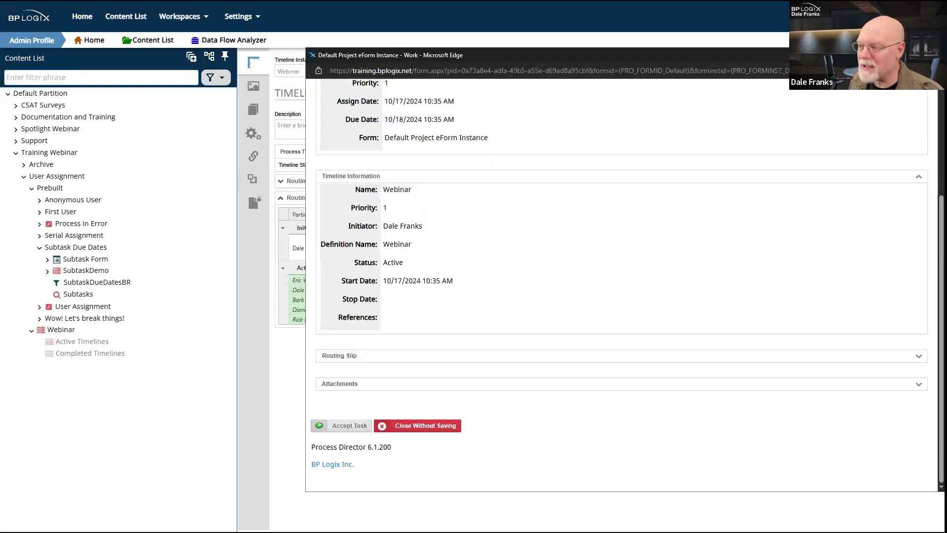
pyautogui.moveTo(524, 56); pyautogui.dragTo(513, 58)
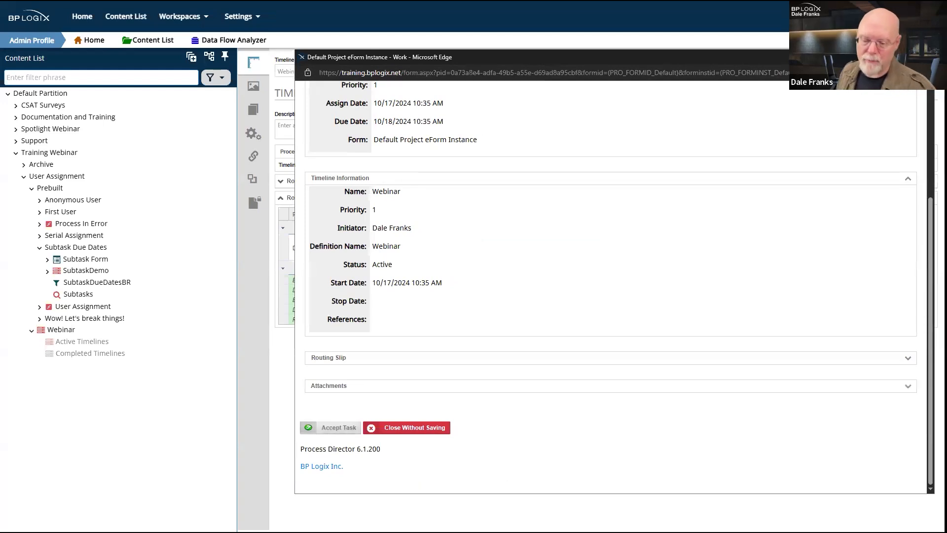
pyautogui.click(340, 429)
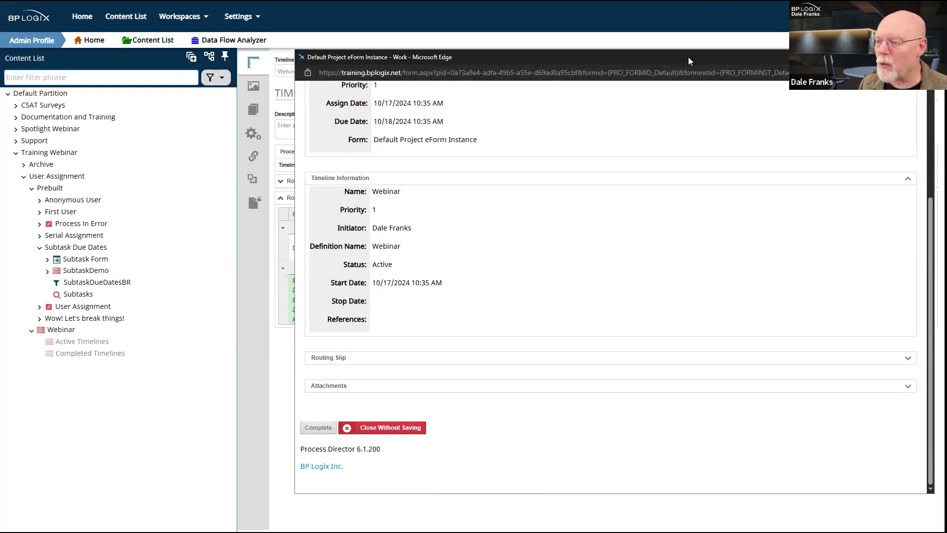
pyautogui.hotkey('ctrl', 'w')
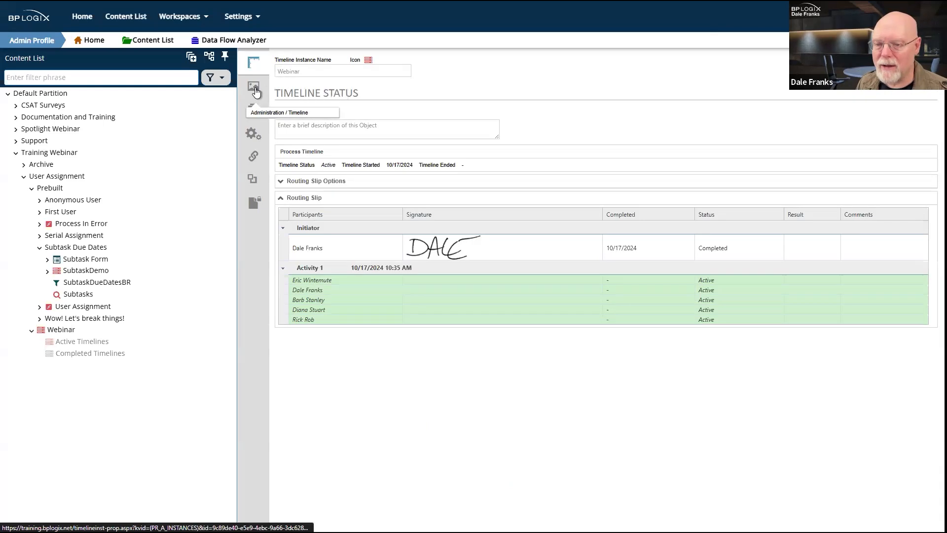
# Step: Complete the accepted Activity 1 task and reopen the Webinar timeline definition
pyautogui.click(257, 66)
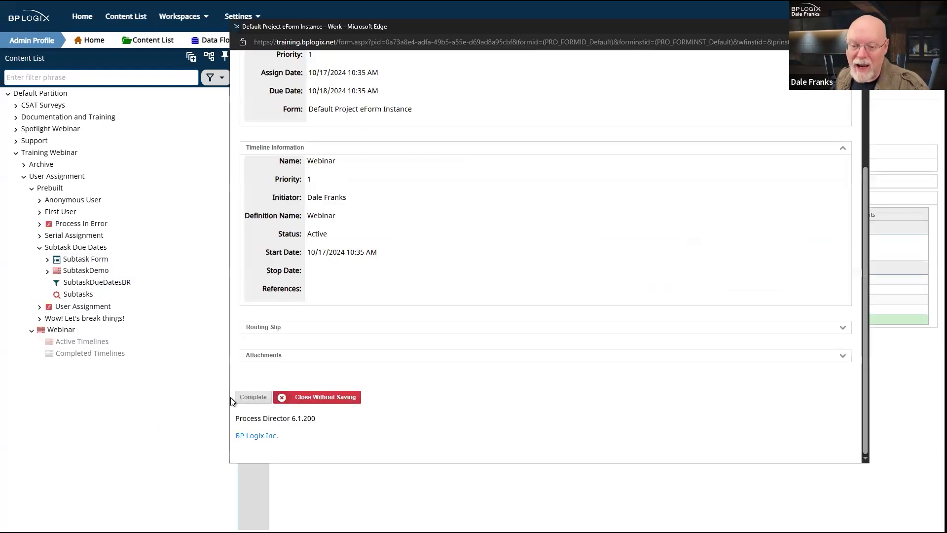
pyautogui.click(253, 397)
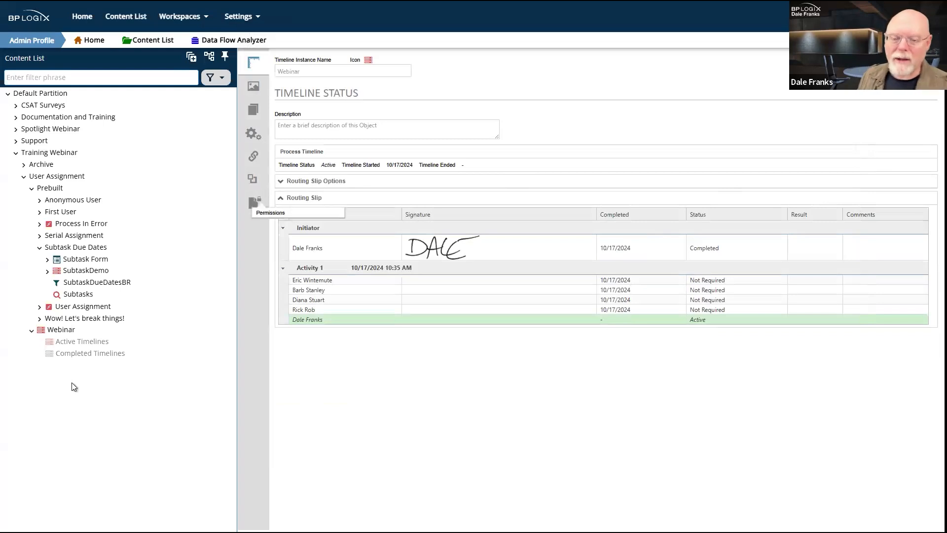
pyautogui.click(63, 327)
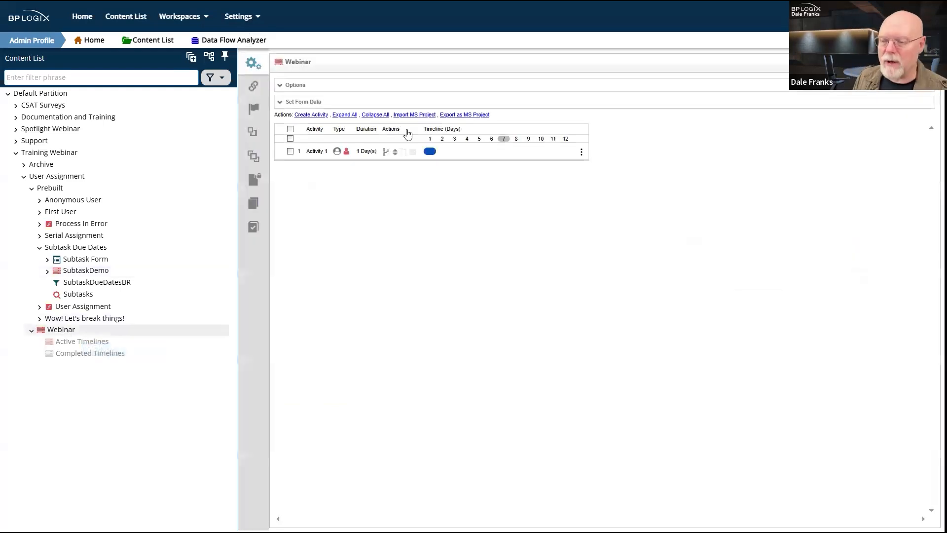
# Step: Open Activity 1 from the timeline grid at its Advanced Options tab
pyautogui.click(314, 151)
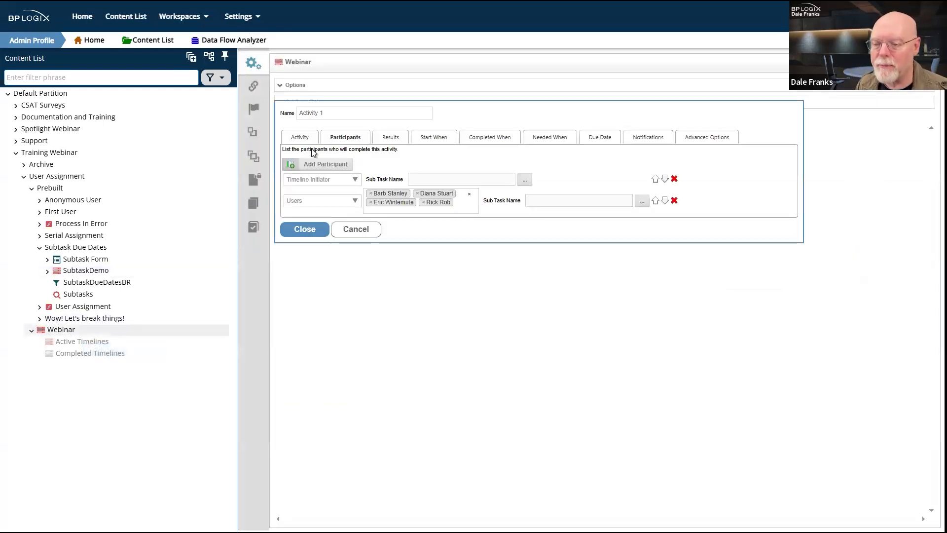
pyautogui.click(725, 138)
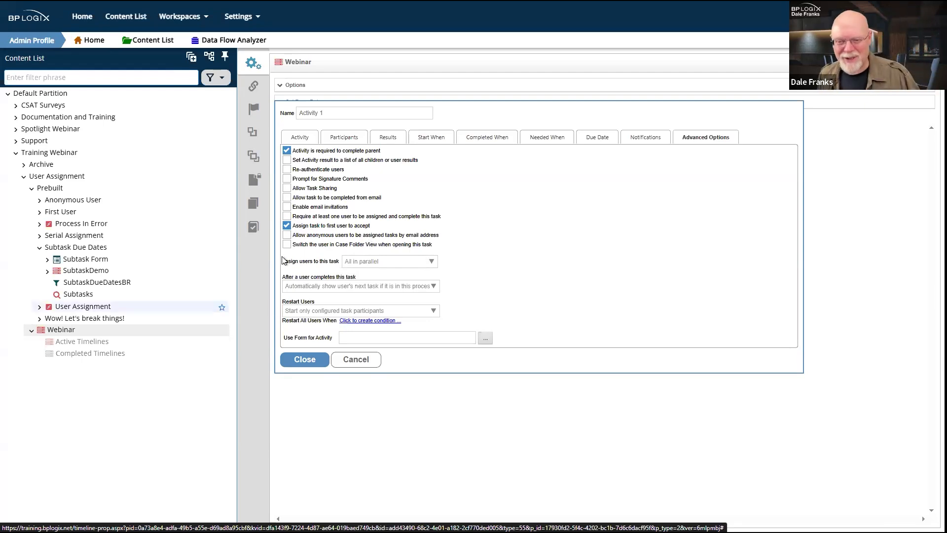
# Step: Uncheck 'Assign task to first user to accept', review assignment modes, and show Restart Users options
pyautogui.click(286, 226)
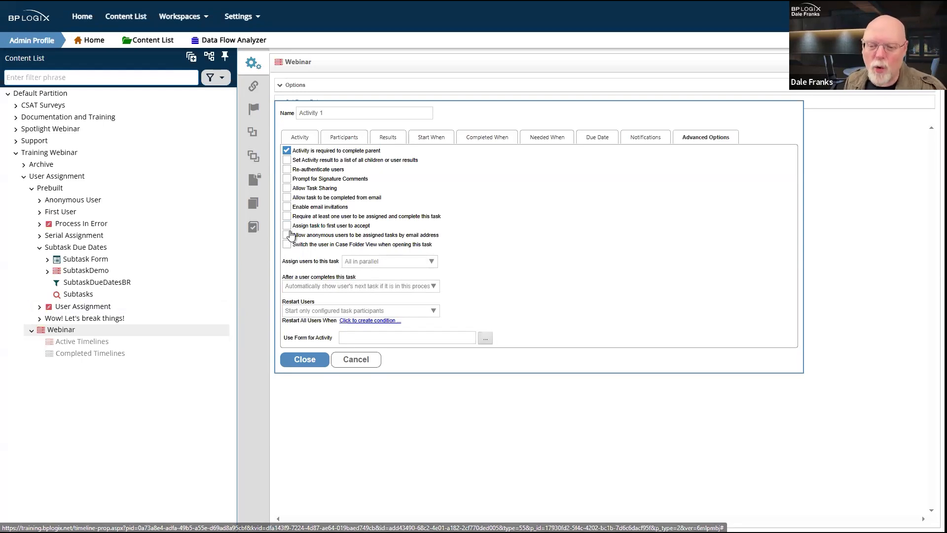
pyautogui.click(427, 266)
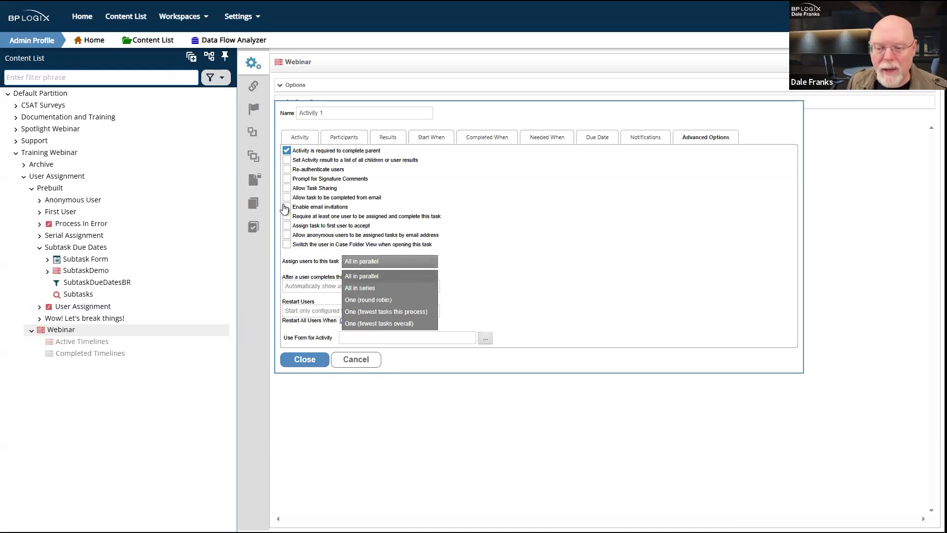
pyautogui.click(287, 226)
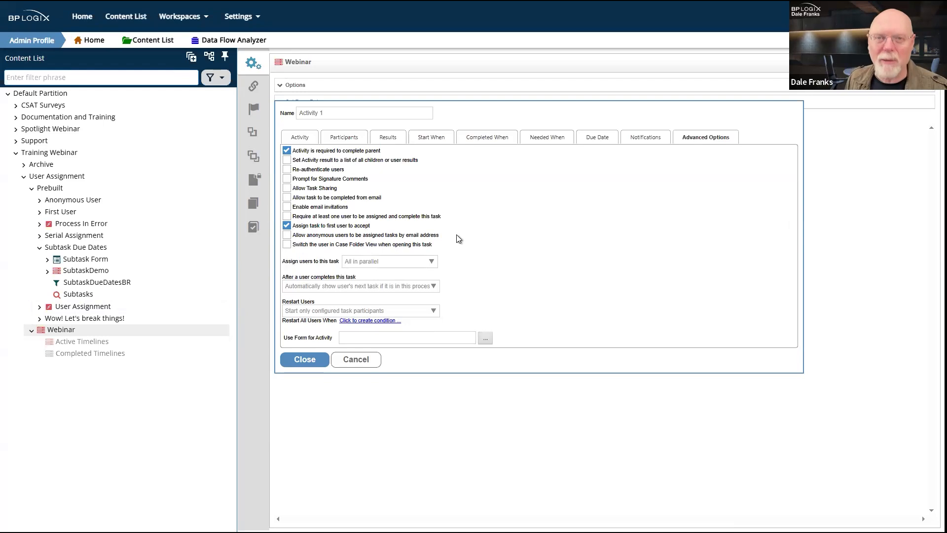
pyautogui.click(288, 226)
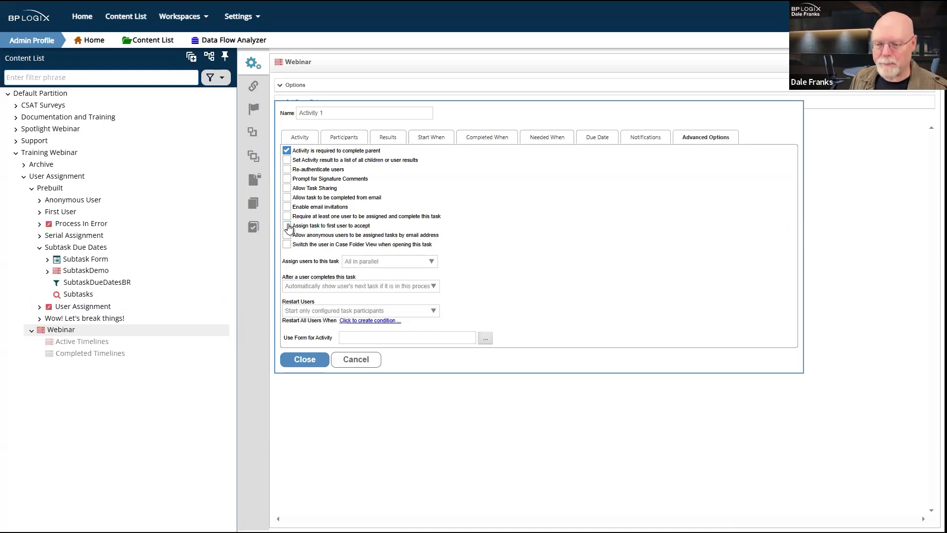
pyautogui.click(434, 312)
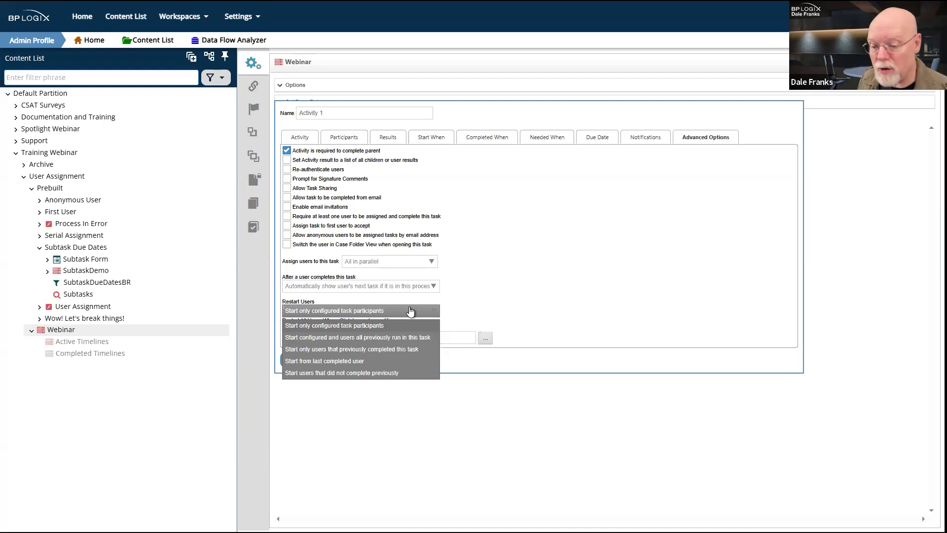
# Step: Keep Restart Users on configured task participants and review the after-completion and restart choices
pyautogui.click(410, 311)
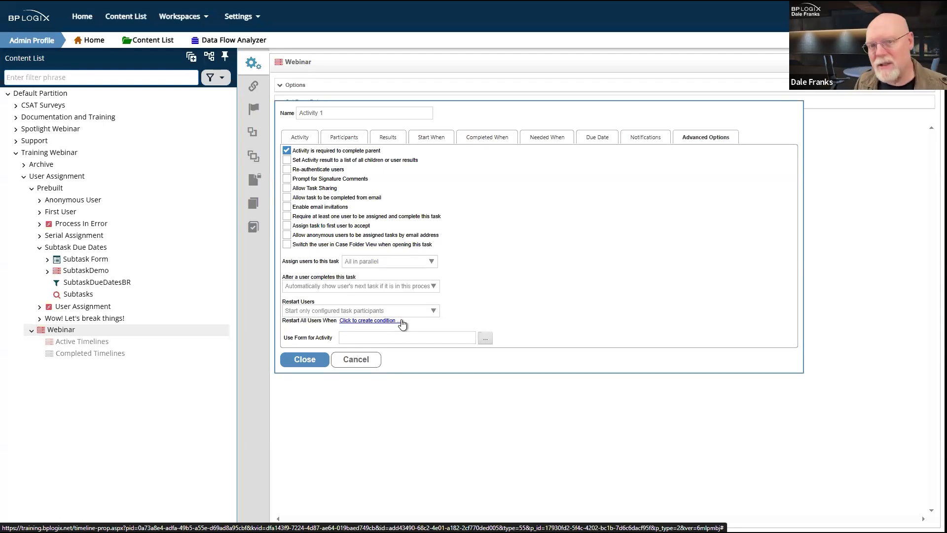
pyautogui.click(431, 288)
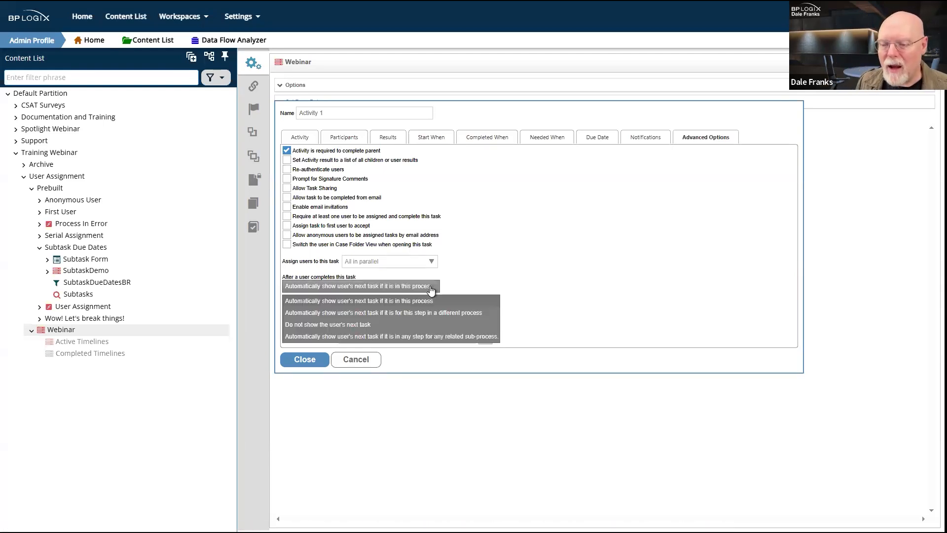
pyautogui.click(468, 280)
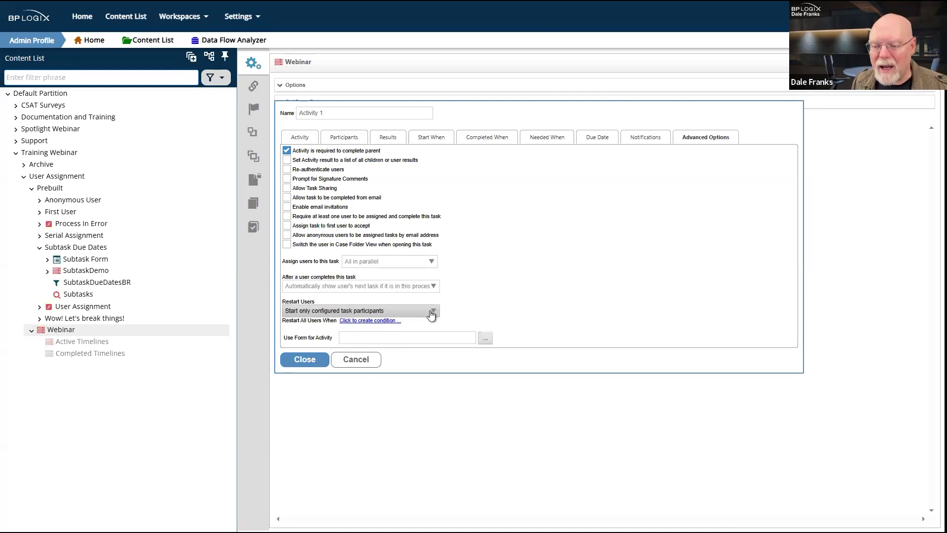
pyautogui.click(431, 312)
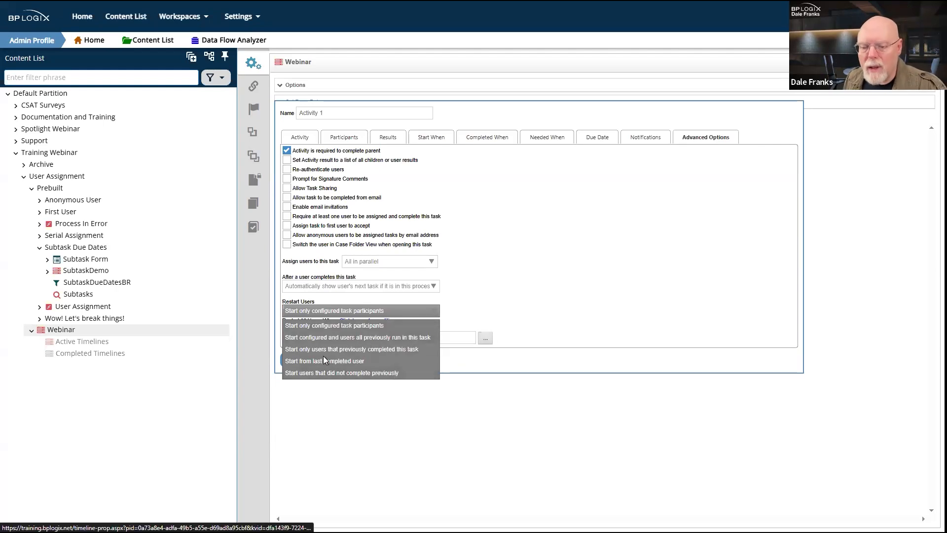
# Step: Review the Restart Users and 'After a user completes this task' choices, keeping 'Start only configured task participants'
pyautogui.click(350, 324)
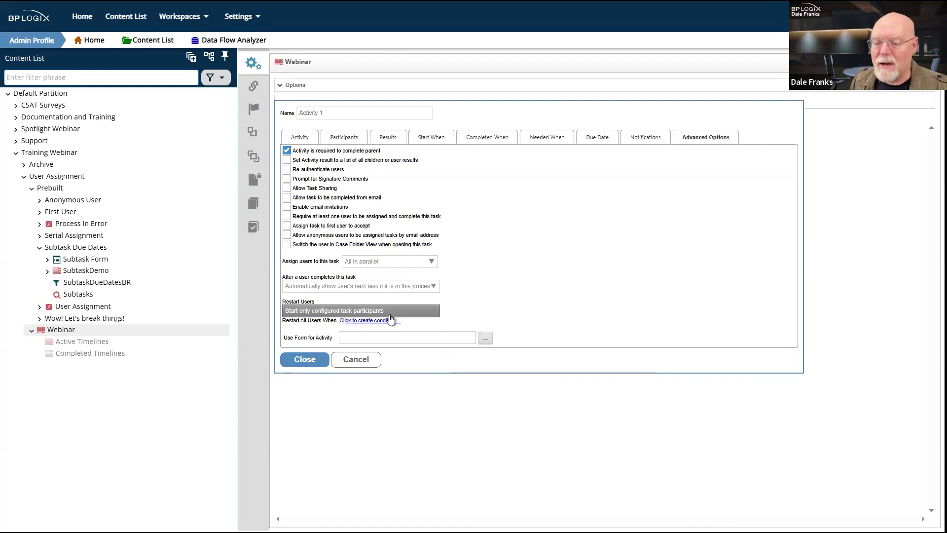
pyautogui.click(419, 312)
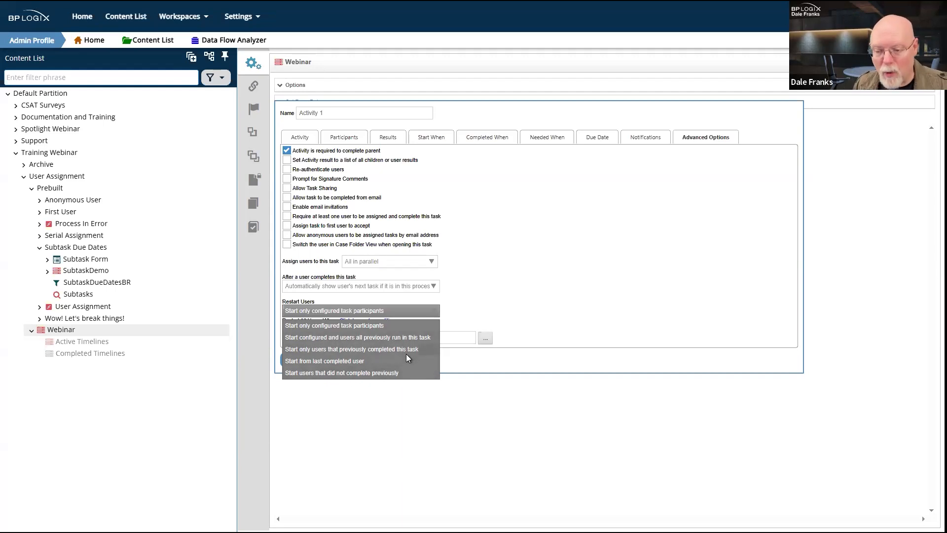
pyautogui.click(421, 406)
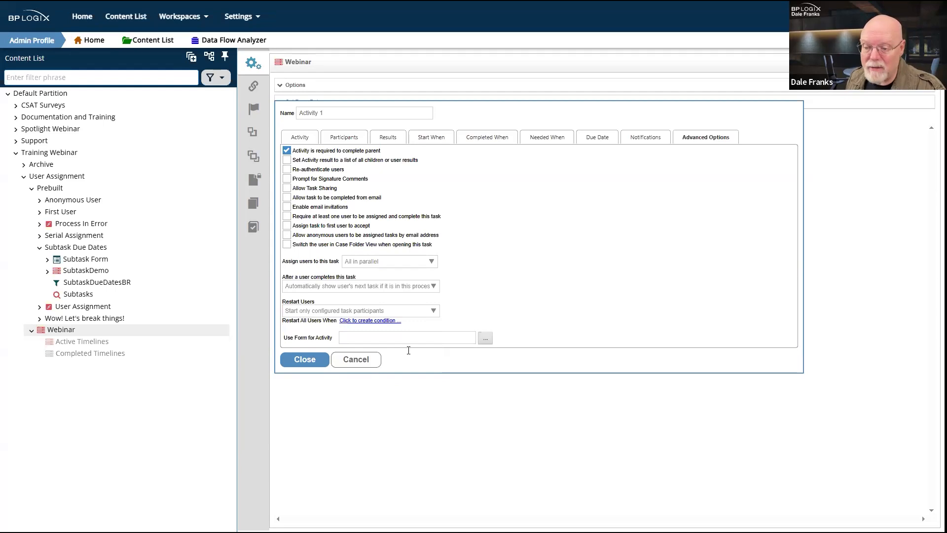
pyautogui.click(428, 288)
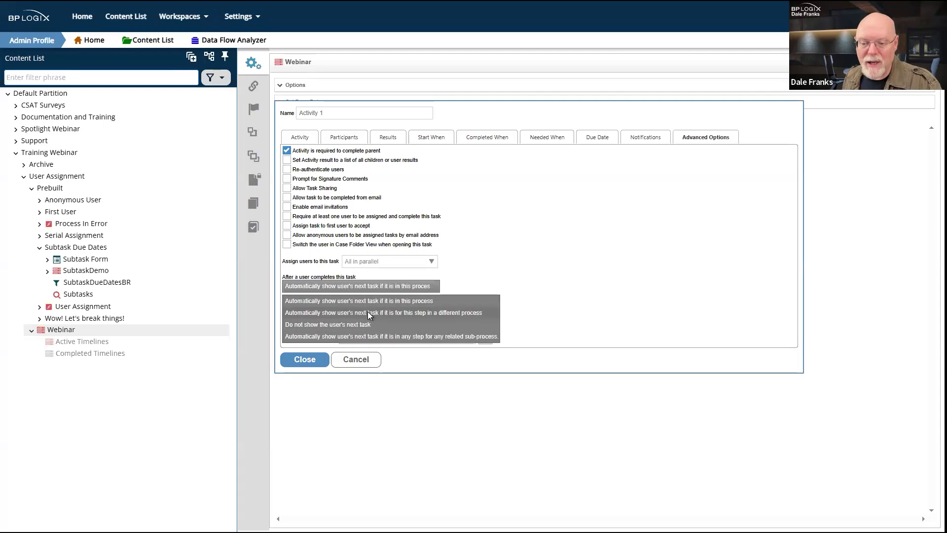
pyautogui.click(530, 269)
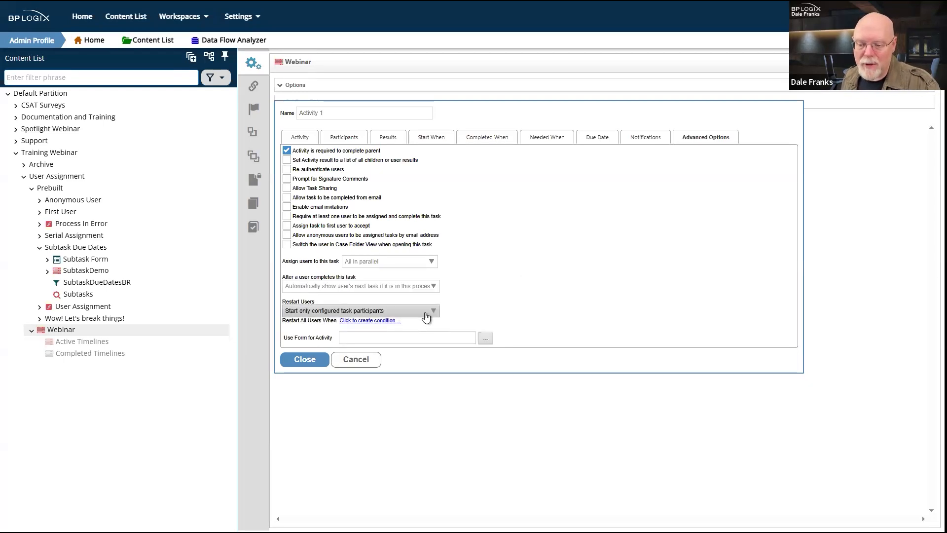
pyautogui.click(427, 311)
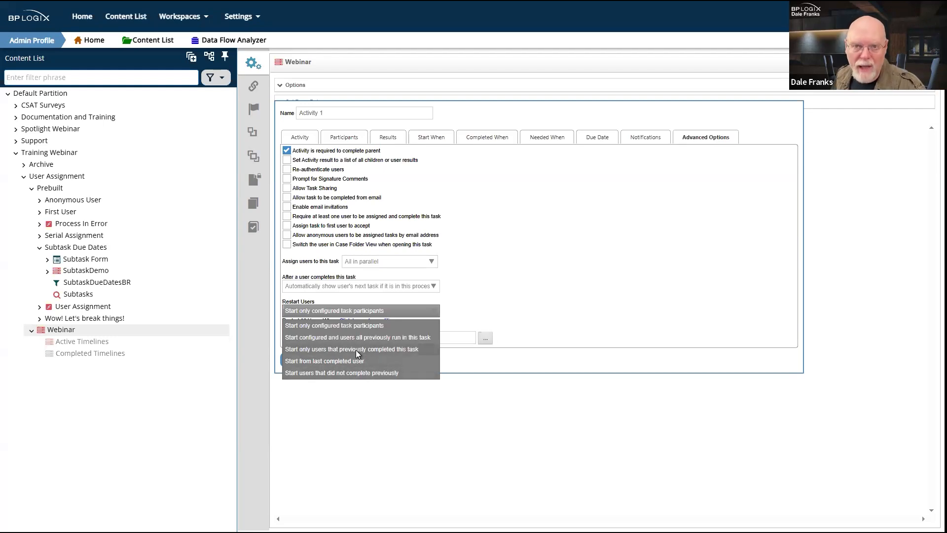
pyautogui.click(365, 424)
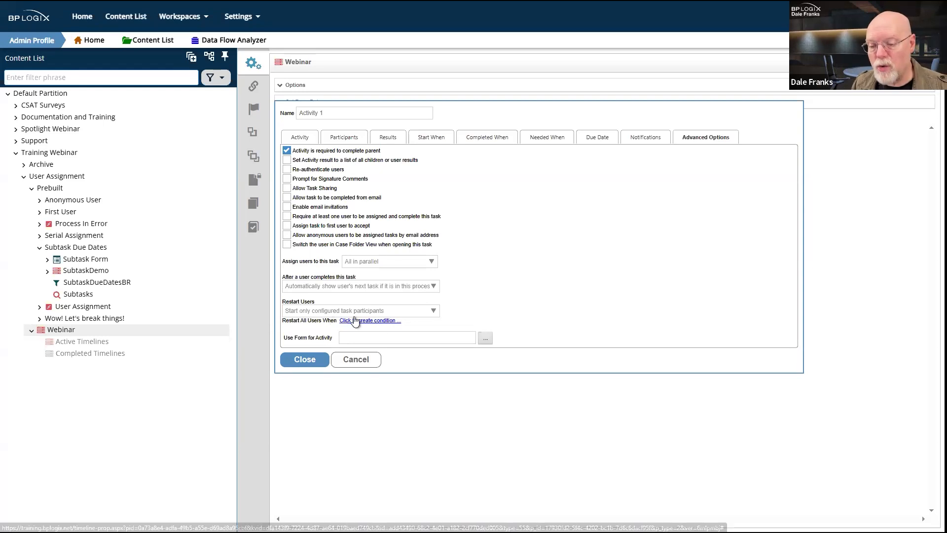
# Step: View the 'Restart All Users When' conditions without adding any, then check 'Re-authenticate users'
pyautogui.click(378, 321)
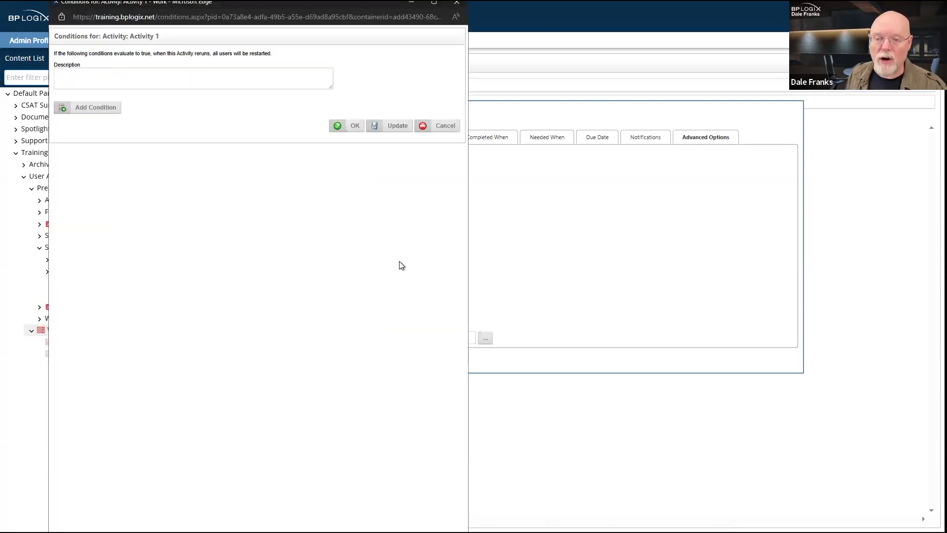
pyautogui.click(462, 7)
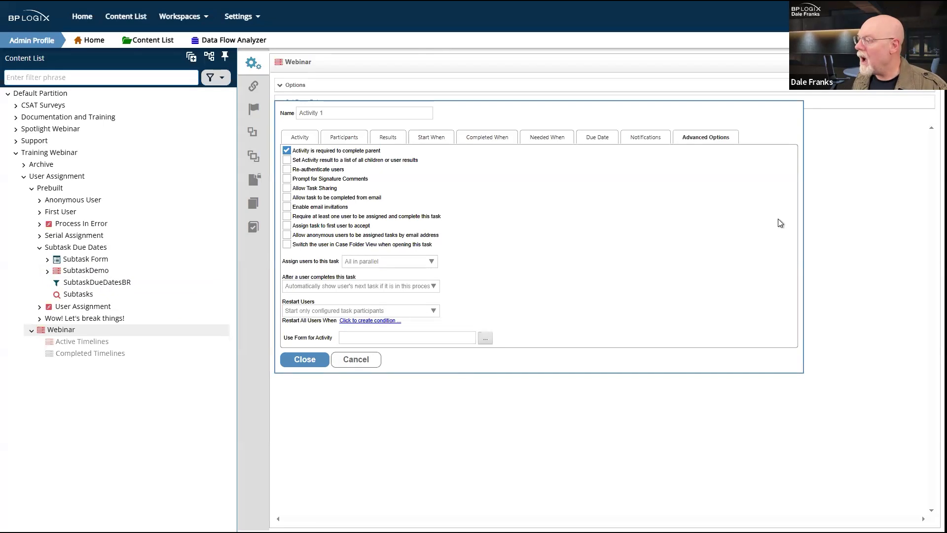
pyautogui.click(289, 171)
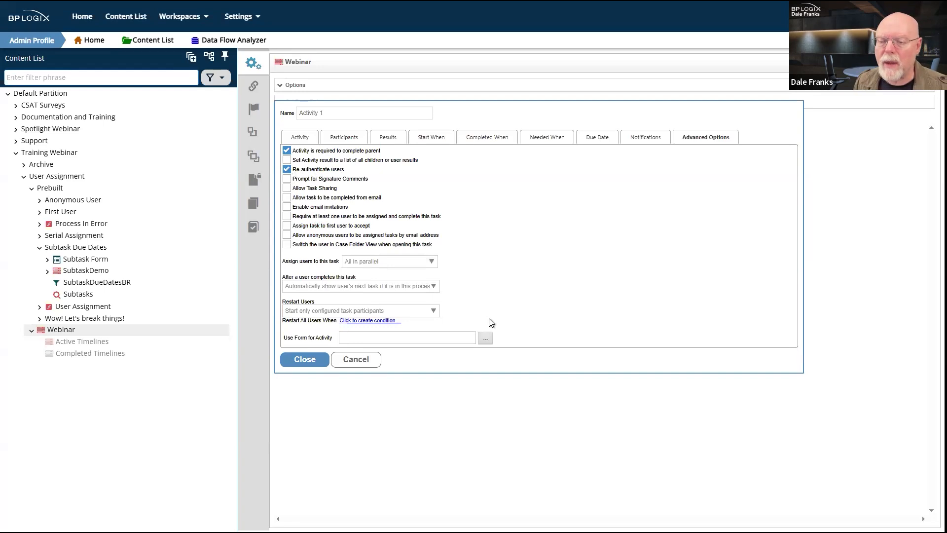